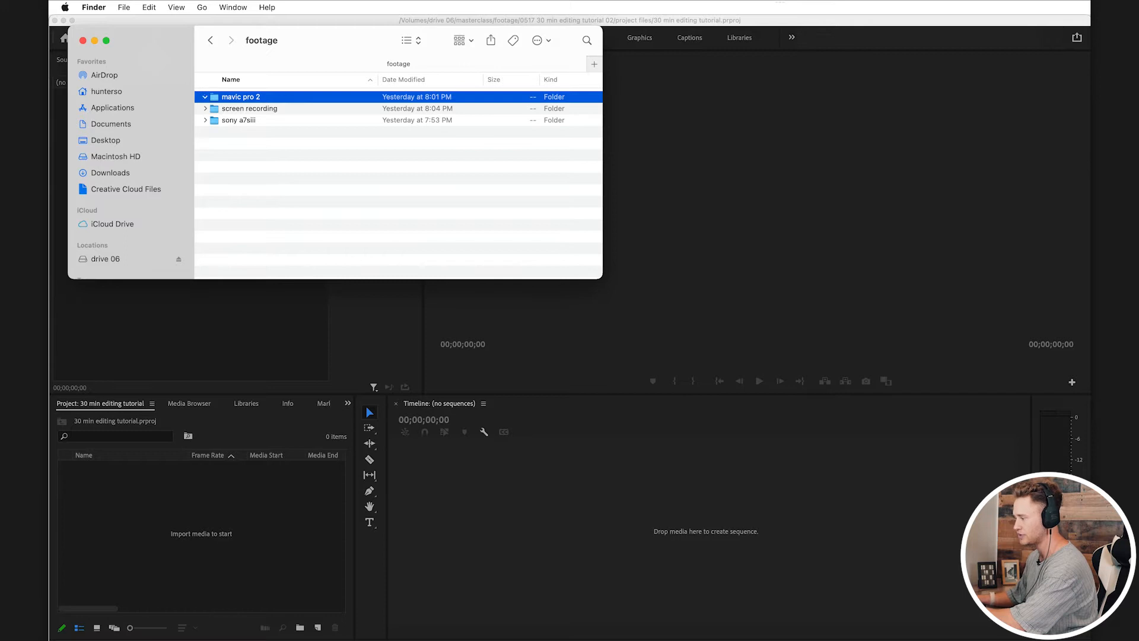
Step: Import the mavic pro 2 folder from the Finder footage folder into the Premiere Pro project
{"action": "key", "text": "Left"}
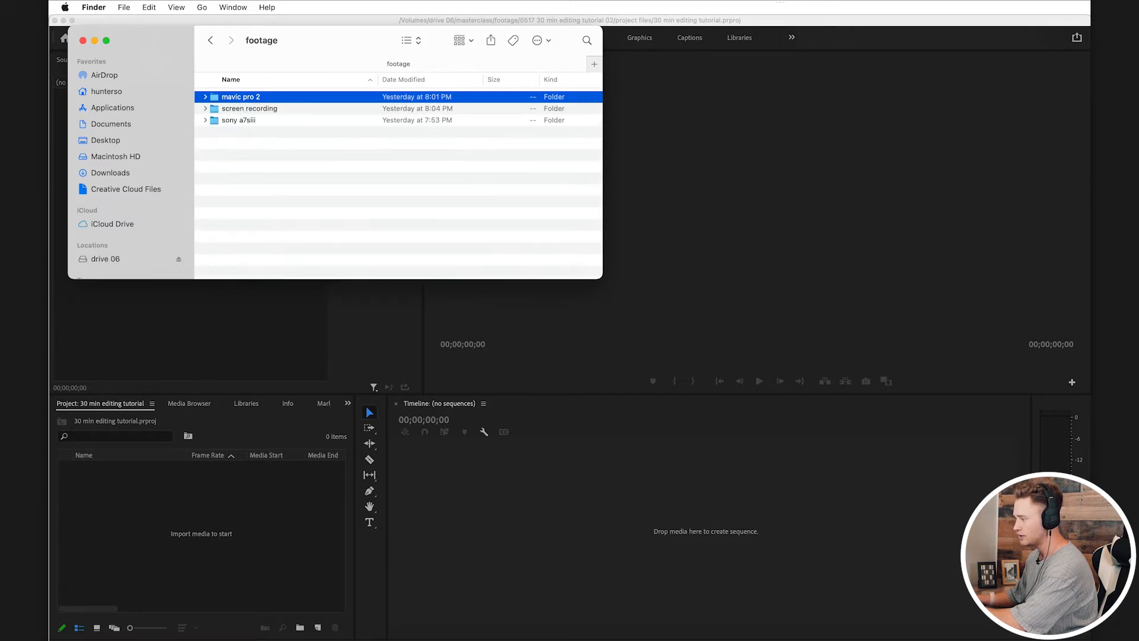
{"action": "double_click", "coordinate": [241, 97]}
{"action": "left_click", "coordinate": [210, 41]}
{"action": "left_click_drag", "start_coordinate": [241, 97], "coordinate": [200, 499]}
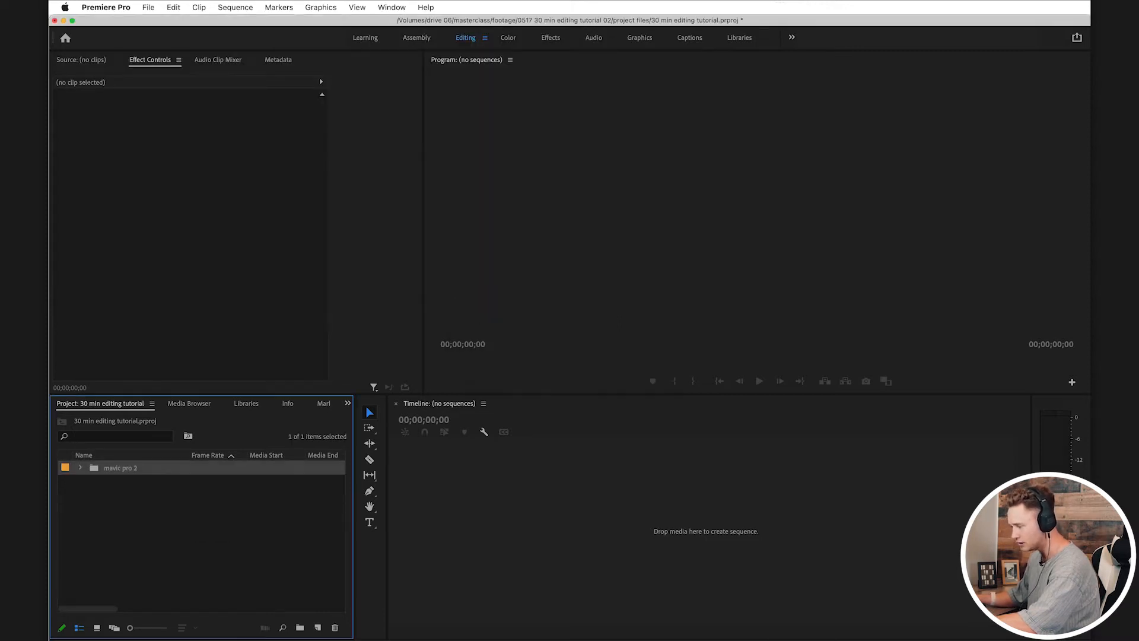
{"action": "left_click", "coordinate": [201, 522]}
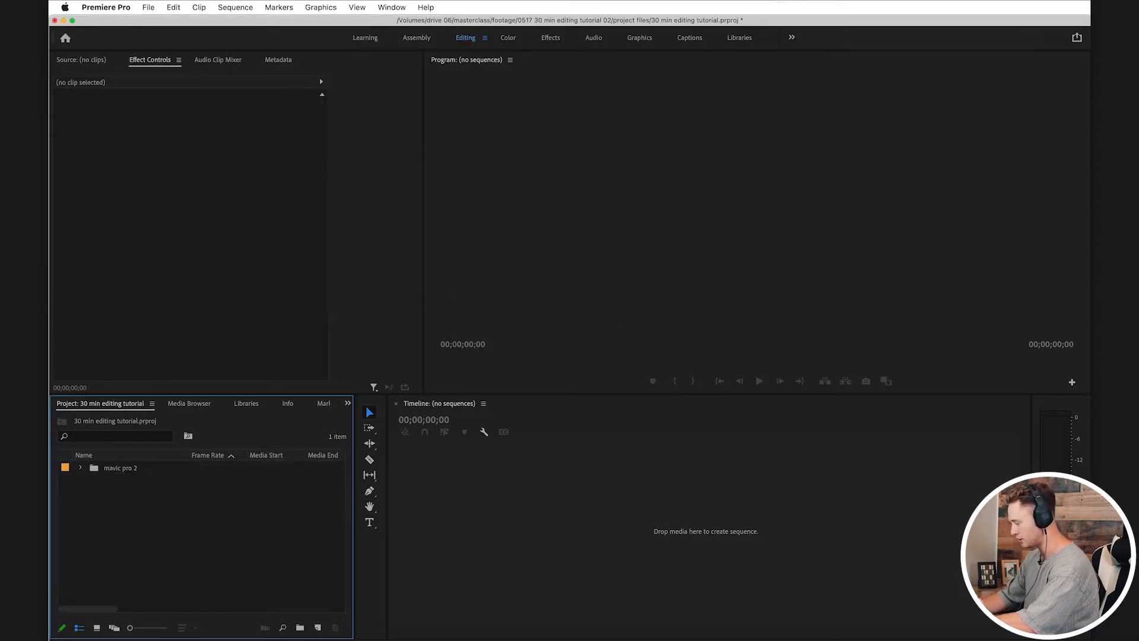
Step: Create a bin named footage, move the mavic pro 2 bin into it, and save the project
{"action": "key", "text": "super+b"}
{"action": "type", "text": "footage"}
{"action": "key", "text": "Return"}
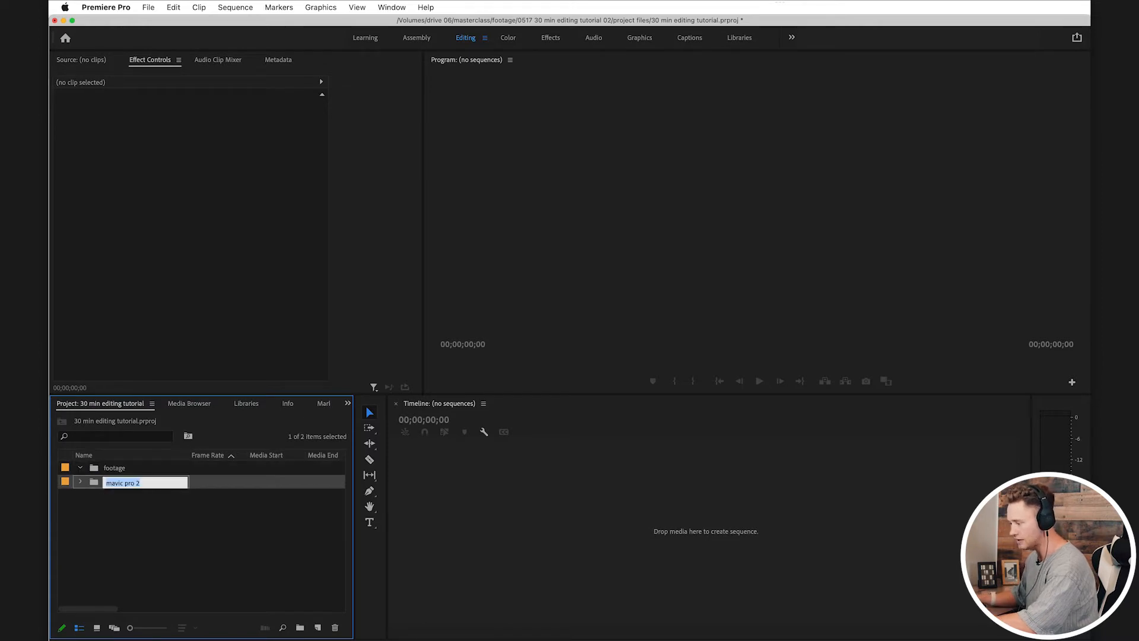
{"action": "left_click_drag", "start_coordinate": [120, 482], "coordinate": [114, 468]}
{"action": "key", "text": "super+s"}
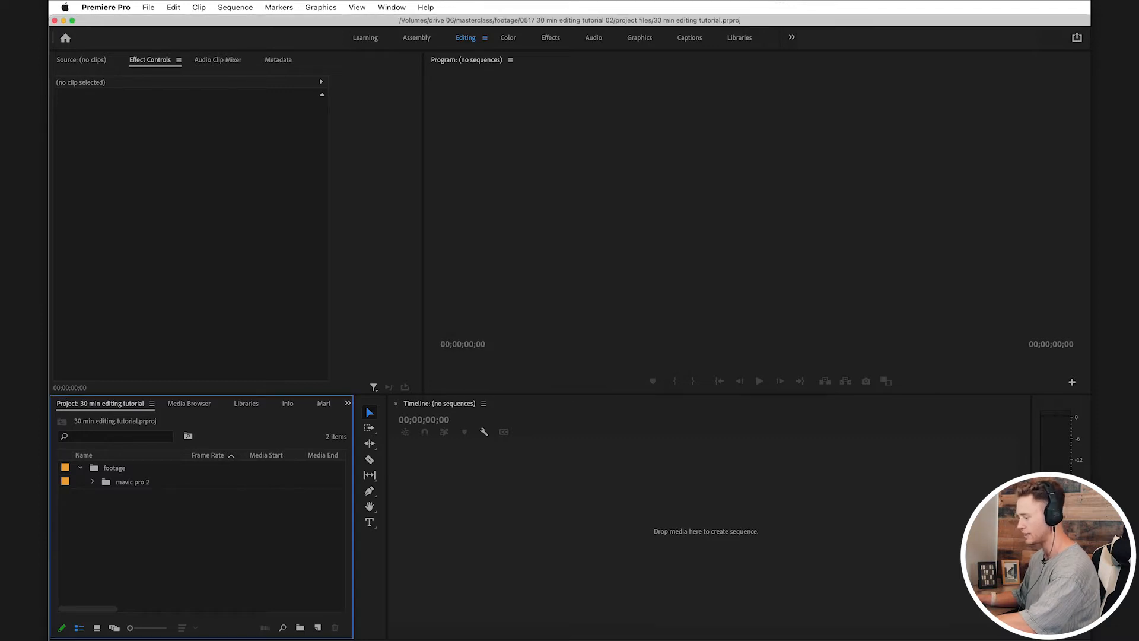
Step: Create two more top-level bins named seq and assets
{"action": "key", "text": "super+b"}
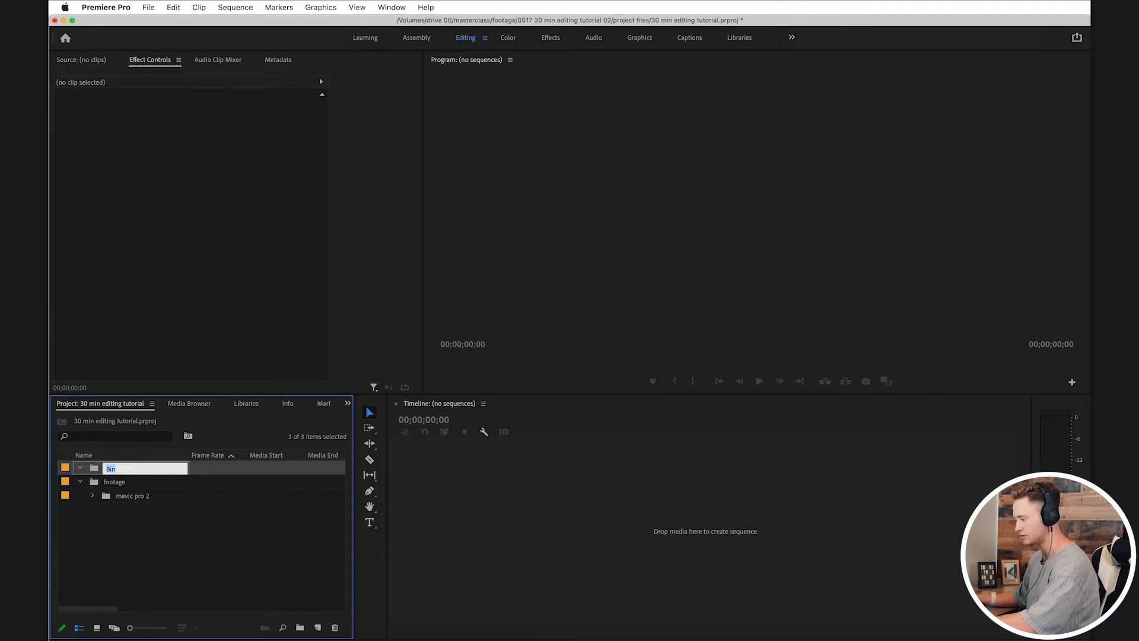
{"action": "type", "text": "seq"}
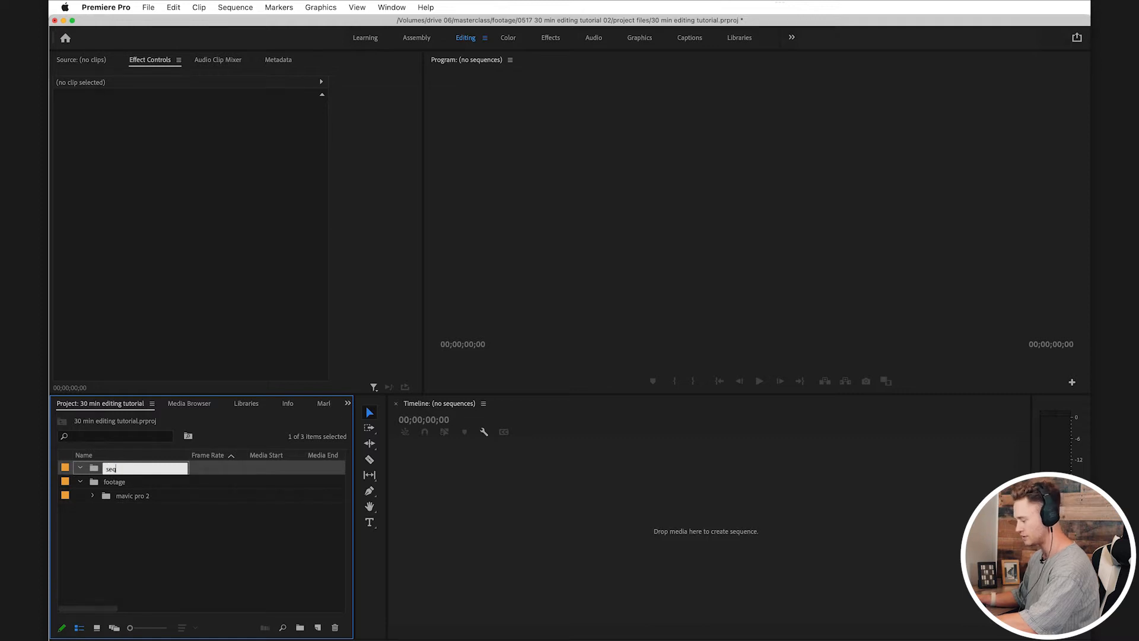
{"action": "key", "text": "Return"}
{"action": "key", "text": "super+b"}
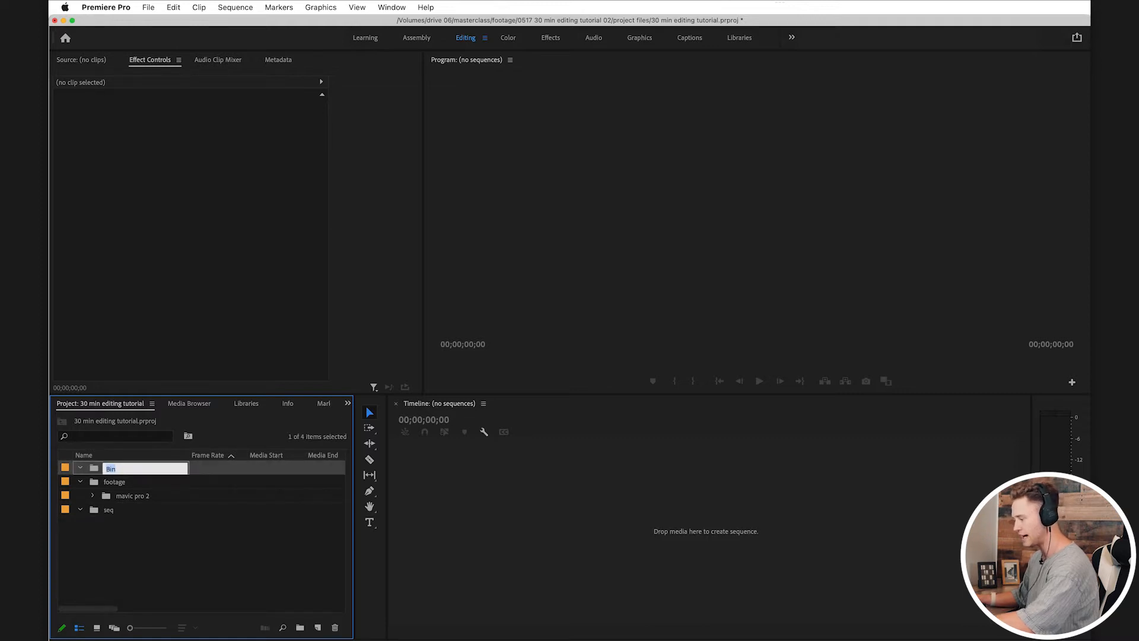
{"action": "key", "text": "Return"}
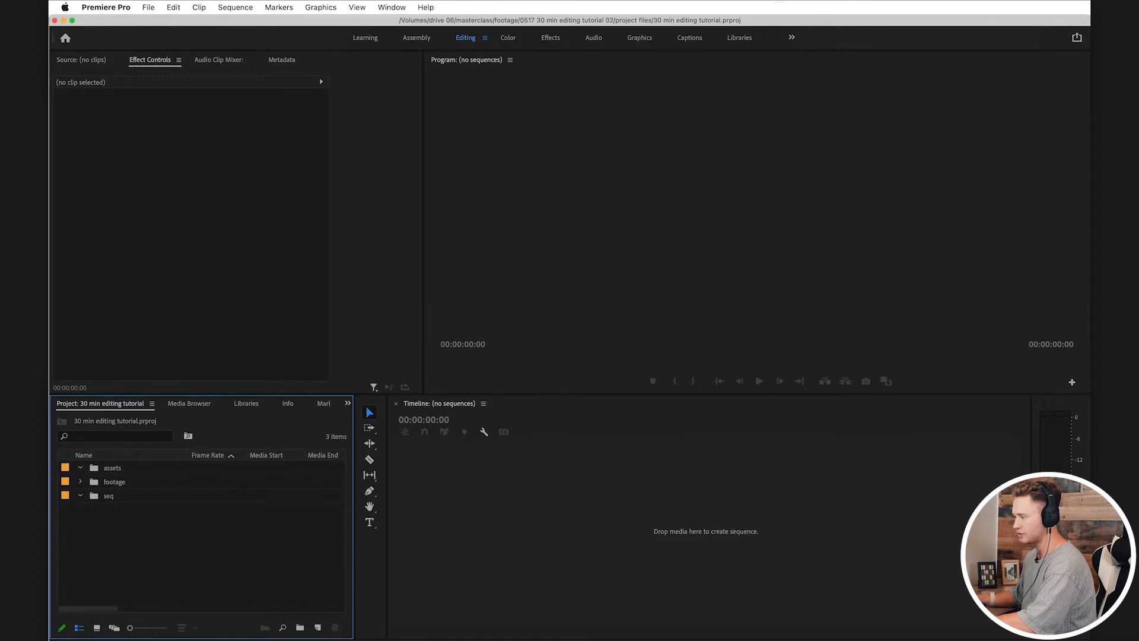
Step: Create a new sequence named selects with the custom 1920 x 1080, 23.976 fps settings
{"action": "left_click", "coordinate": [148, 7]}
{"action": "mouse_move", "coordinate": [151, 24]}
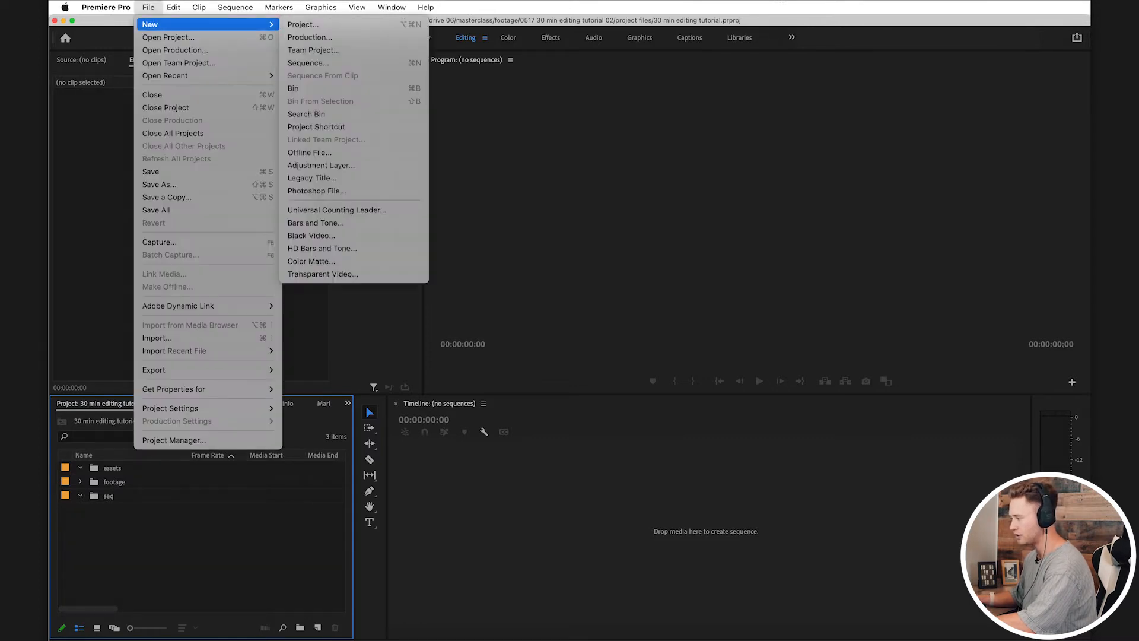
{"action": "left_click", "coordinate": [308, 63]}
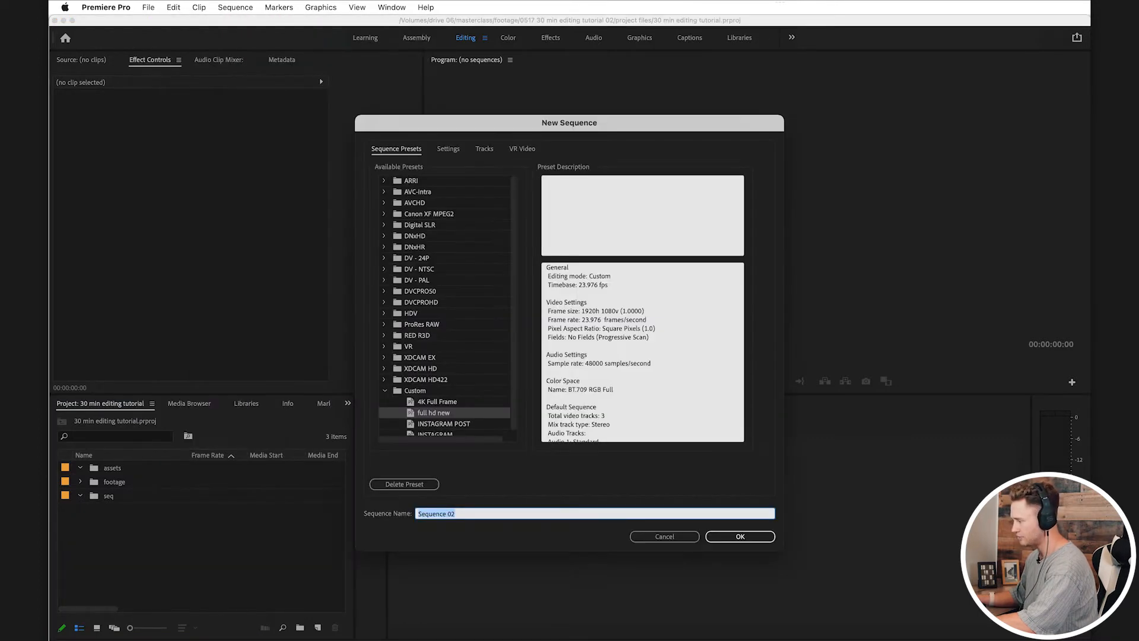
{"action": "left_click", "coordinate": [448, 149]}
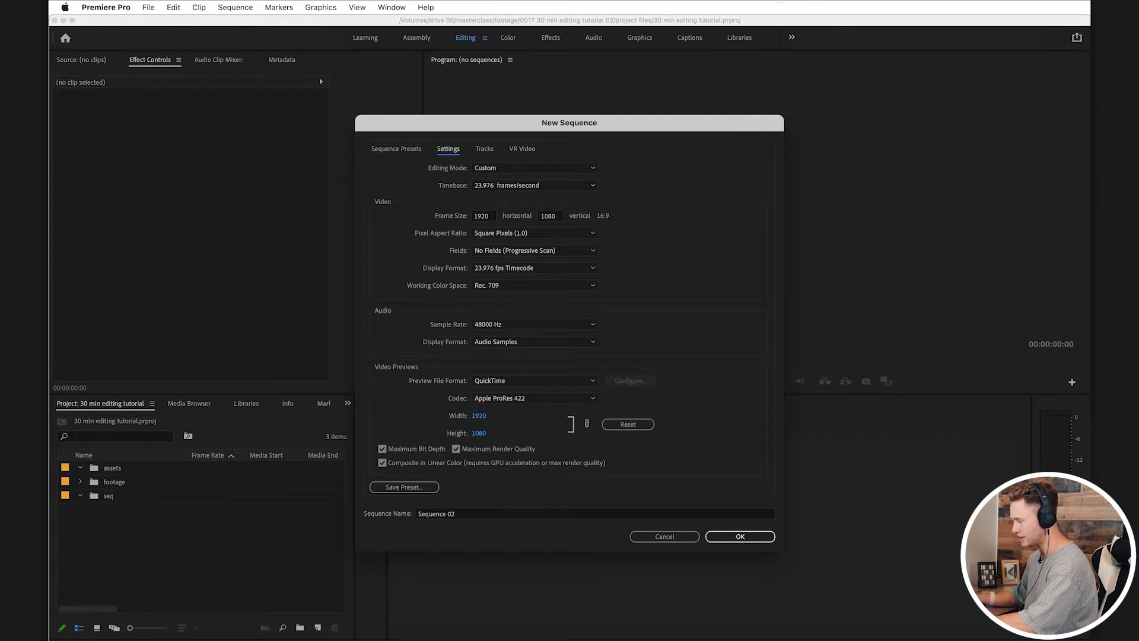
{"action": "left_click", "coordinate": [457, 514]}
{"action": "key", "text": "super+a"}
{"action": "type", "text": "selects"}
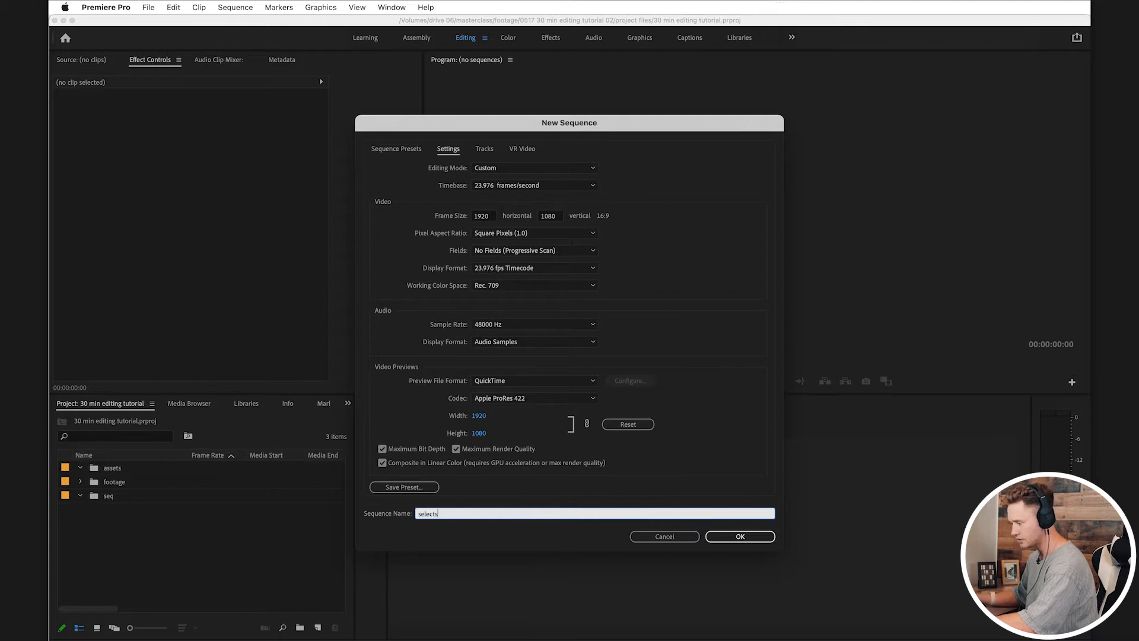
{"action": "key", "text": "Return"}
{"action": "key", "text": "super+shift+a"}
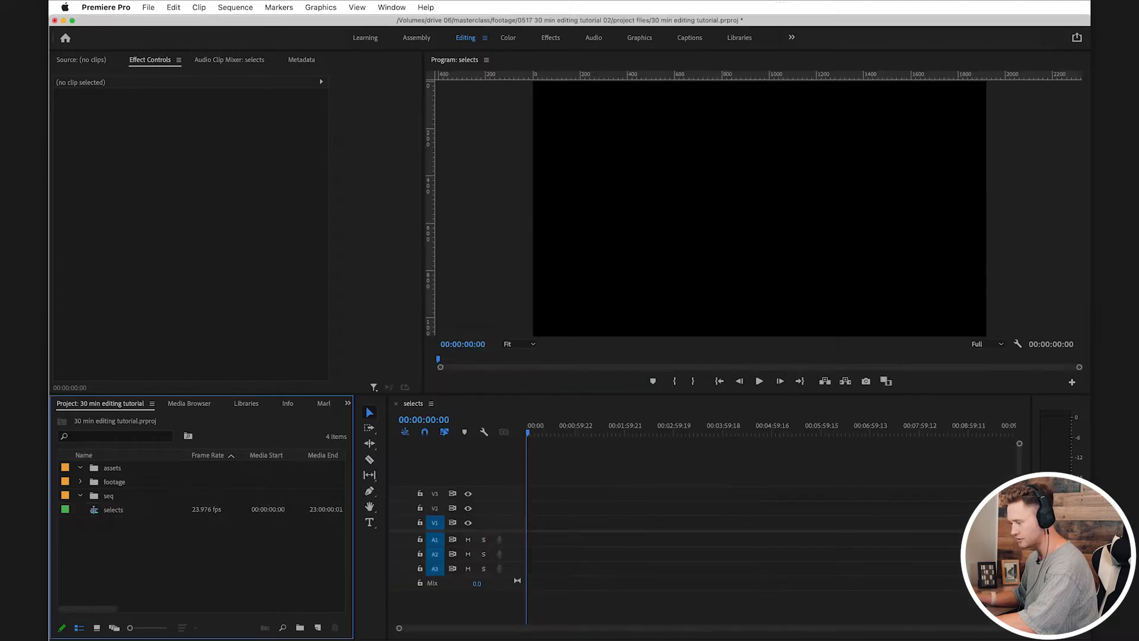
Step: Move the selects sequence into the seq bin, collapse the bin, and save the project
{"action": "left_click", "coordinate": [114, 510]}
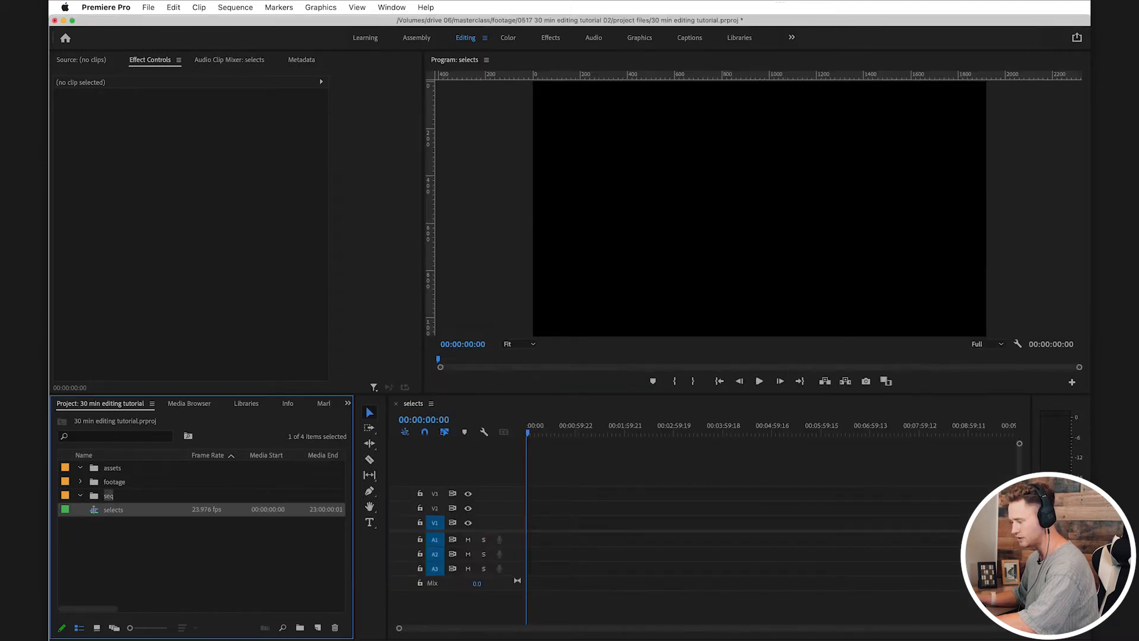
{"action": "left_click_drag", "start_coordinate": [114, 509], "coordinate": [109, 495]}
{"action": "left_click", "coordinate": [80, 496]}
{"action": "key", "text": "super+s"}
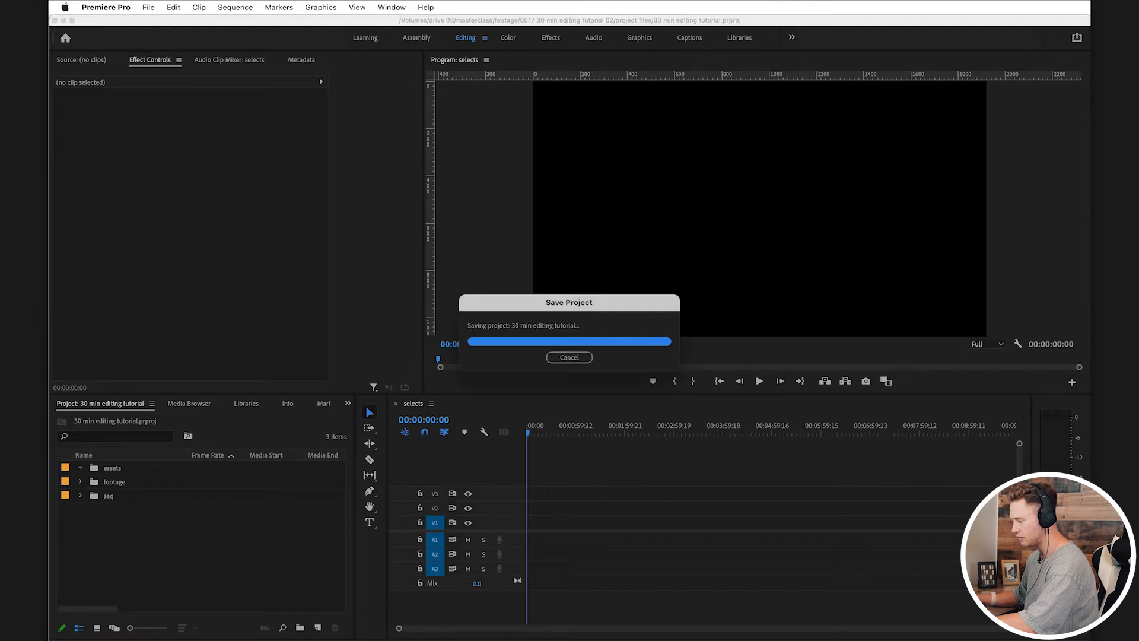
Step: Create a 1920 x 1080, 23.976 fps adjustment layer and name it color
{"action": "left_click", "coordinate": [318, 628]}
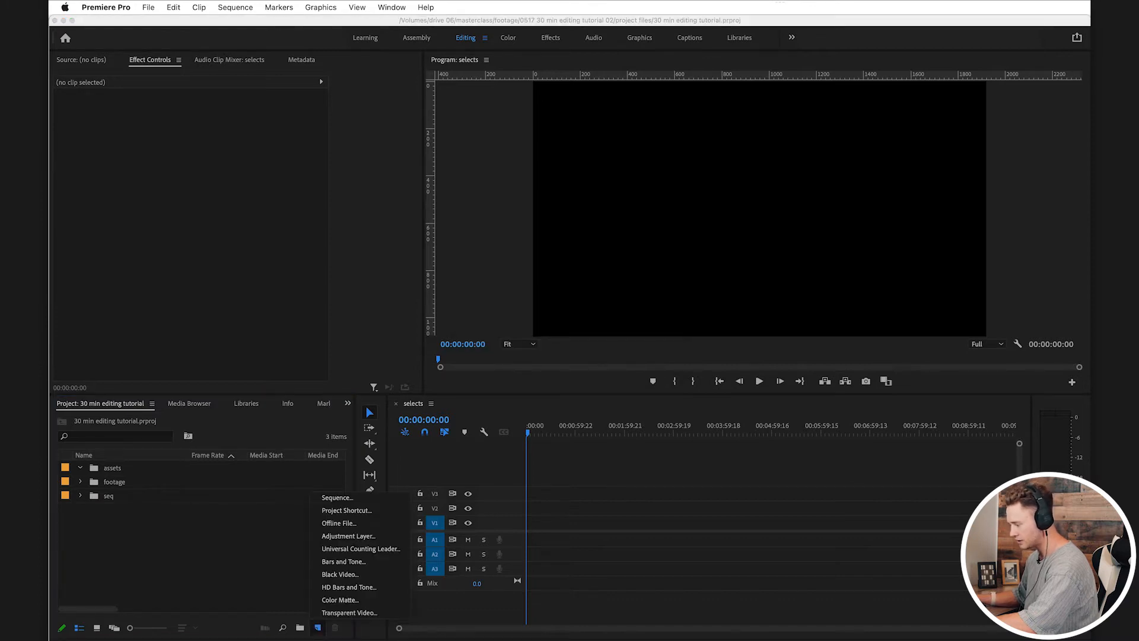
{"action": "left_click", "coordinate": [304, 610]}
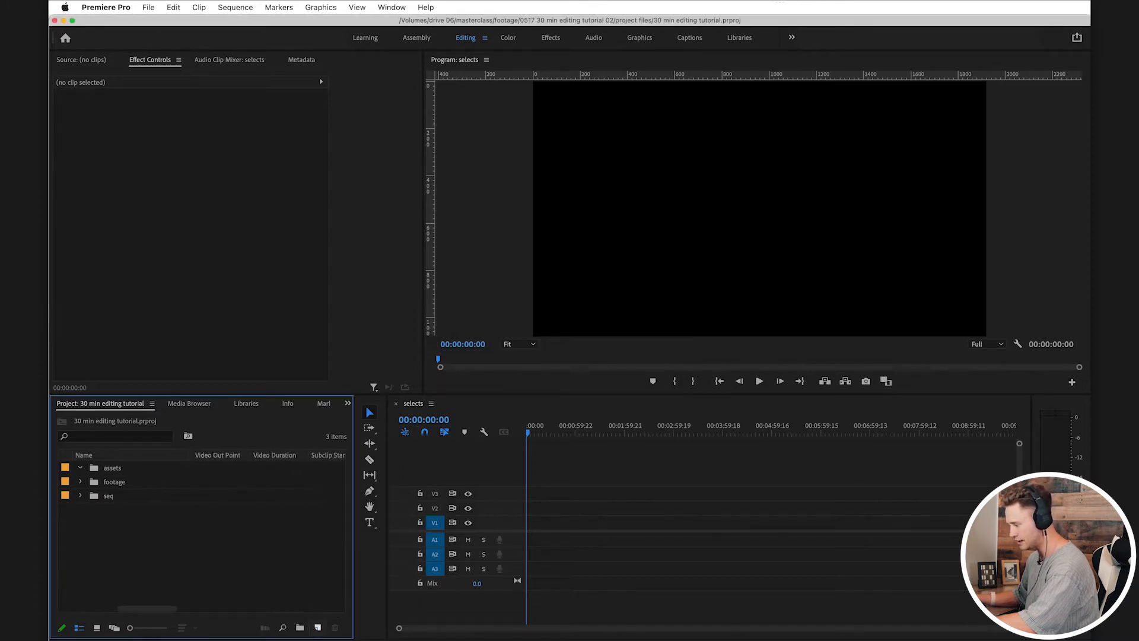
{"action": "left_click", "coordinate": [318, 627]}
{"action": "left_click", "coordinate": [348, 535]}
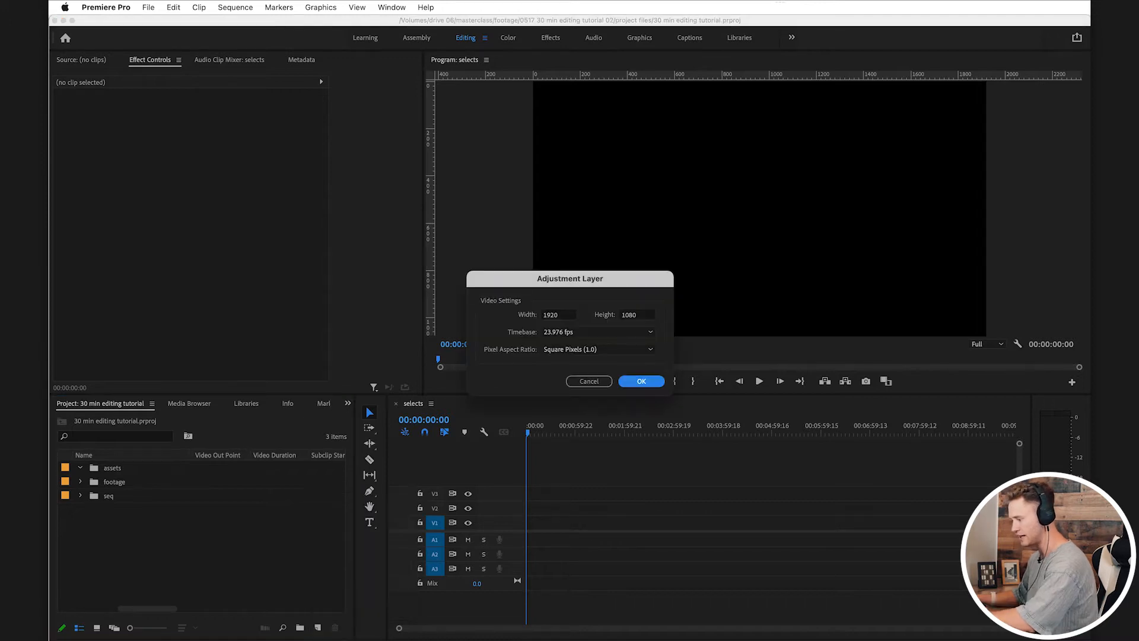
{"action": "key", "text": "Return"}
{"action": "type", "text": "color"}
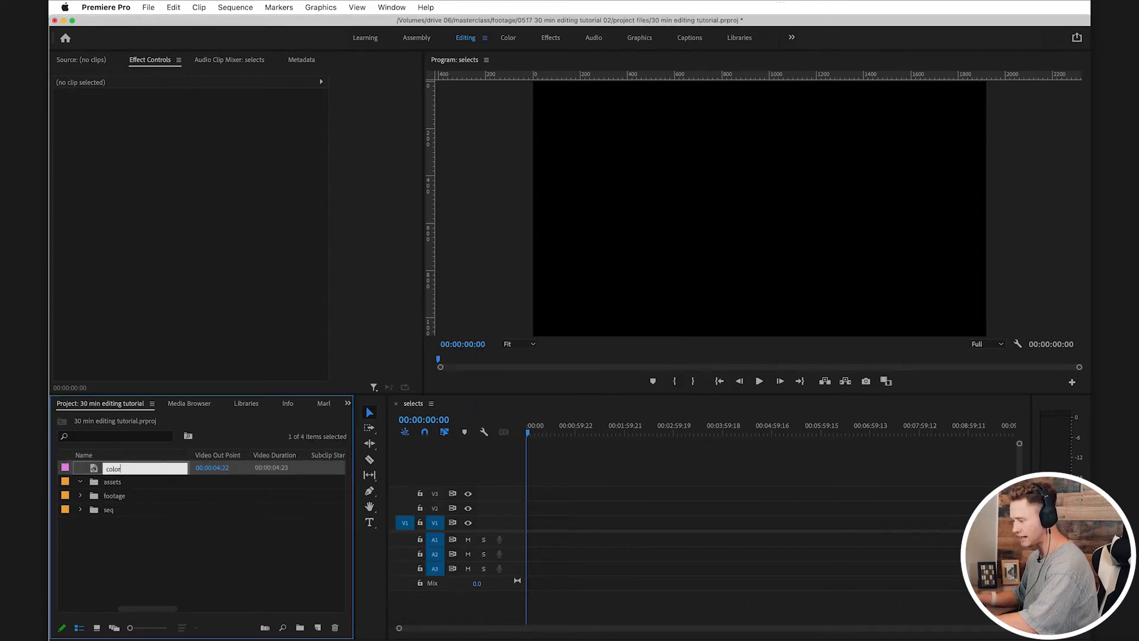
{"action": "key", "text": "Return"}
Step: File the color adjustment layer in assets and place it on V4 from the sequence start to about 1:58, saving the project
{"action": "left_click_drag", "start_coordinate": [111, 468], "coordinate": [622, 479]}
{"action": "scroll", "coordinate": [585, 479], "scroll_direction": "up", "scroll_amount": 4}
{"action": "scroll", "coordinate": [581, 480], "scroll_direction": "down", "scroll_amount": 1}
{"action": "scroll", "coordinate": [574, 479], "scroll_direction": "up", "scroll_amount": 3}
{"action": "left_click_drag", "start_coordinate": [588, 427], "coordinate": [526, 428]}
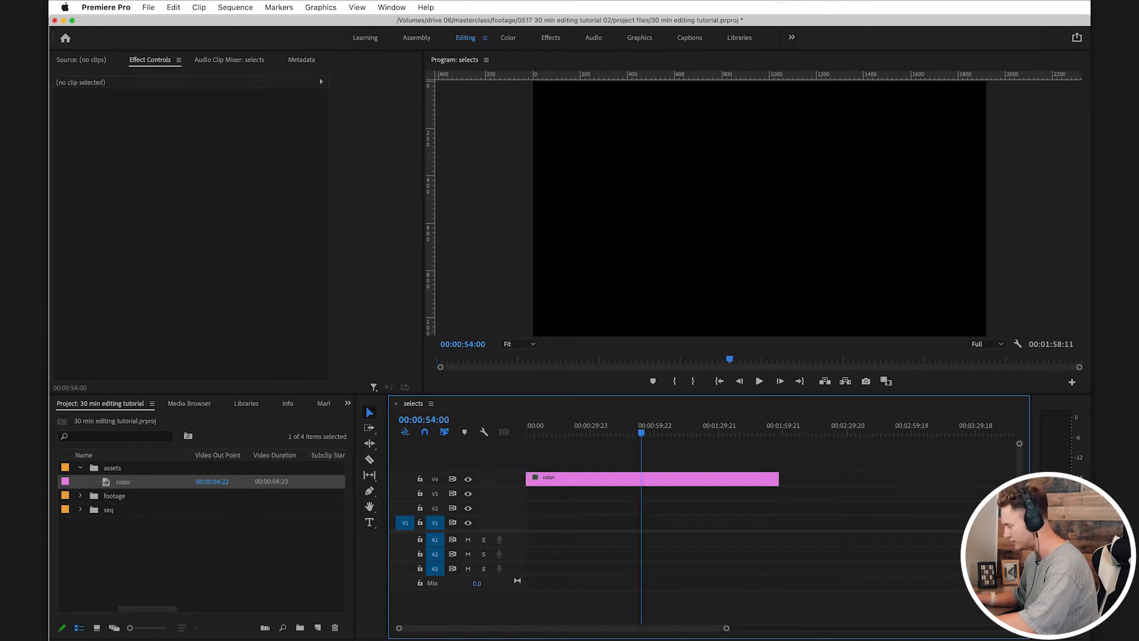
{"action": "key", "text": "super+s"}
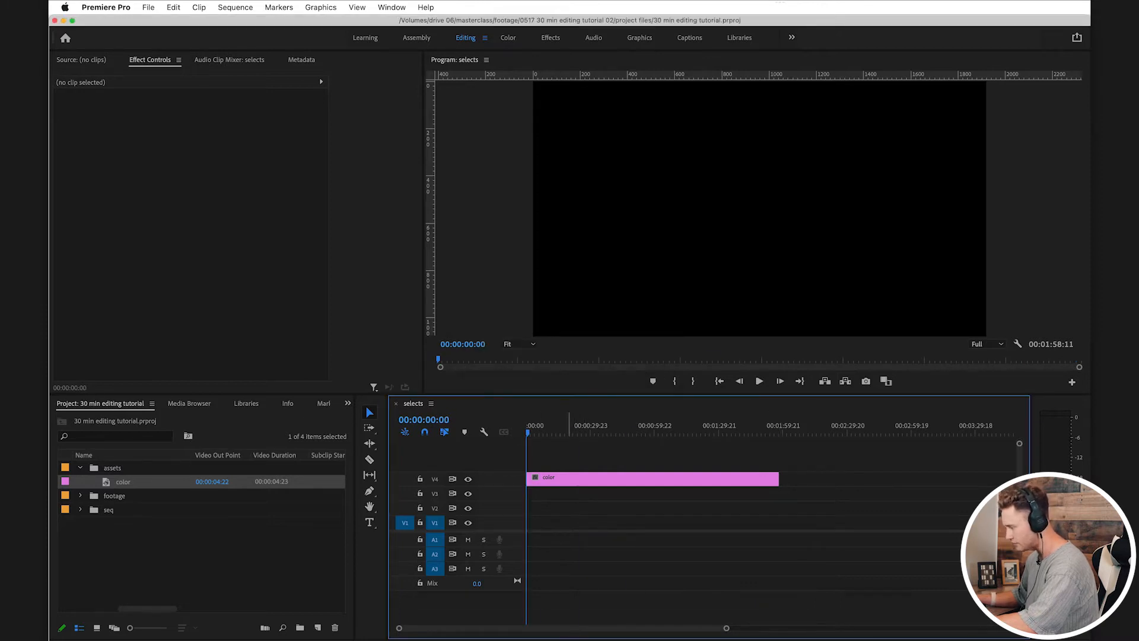
Step: Apply Mystic.cube from drive 06 as the color layer's Input LUT in Lumetri Color and save the project
{"action": "left_click", "coordinate": [570, 480]}
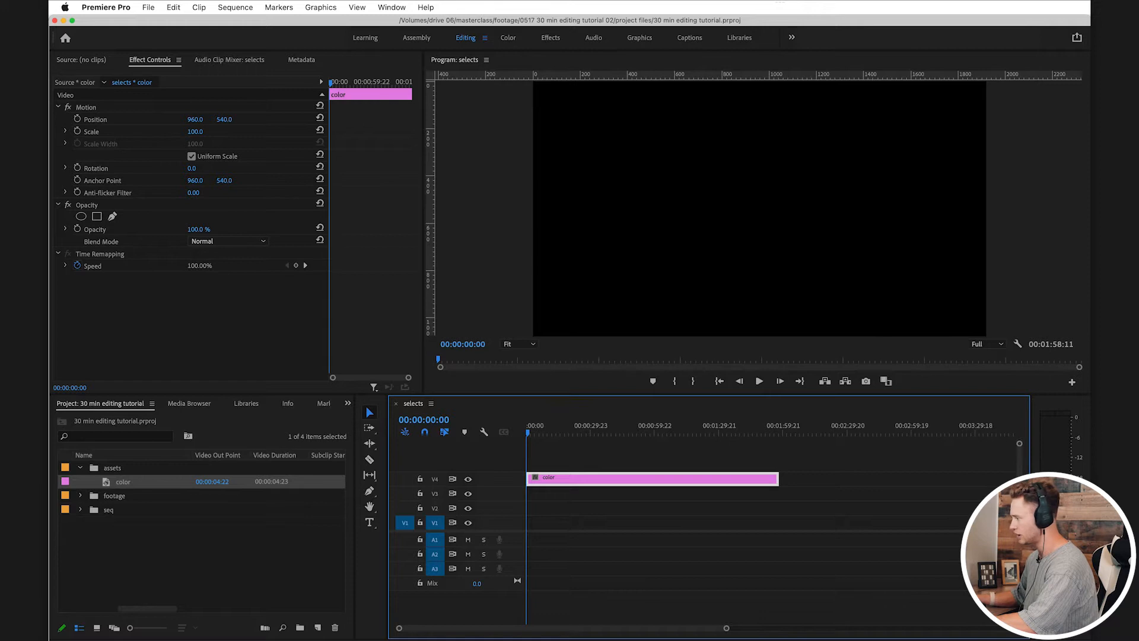
{"action": "left_click", "coordinate": [508, 38]}
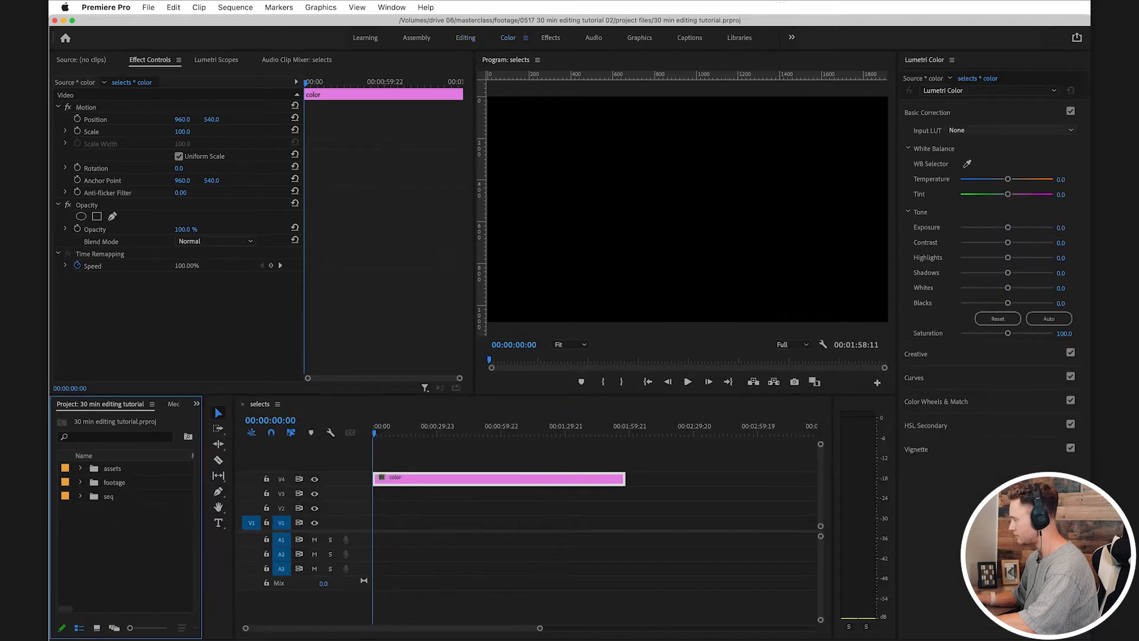
{"action": "left_click", "coordinate": [1011, 130]}
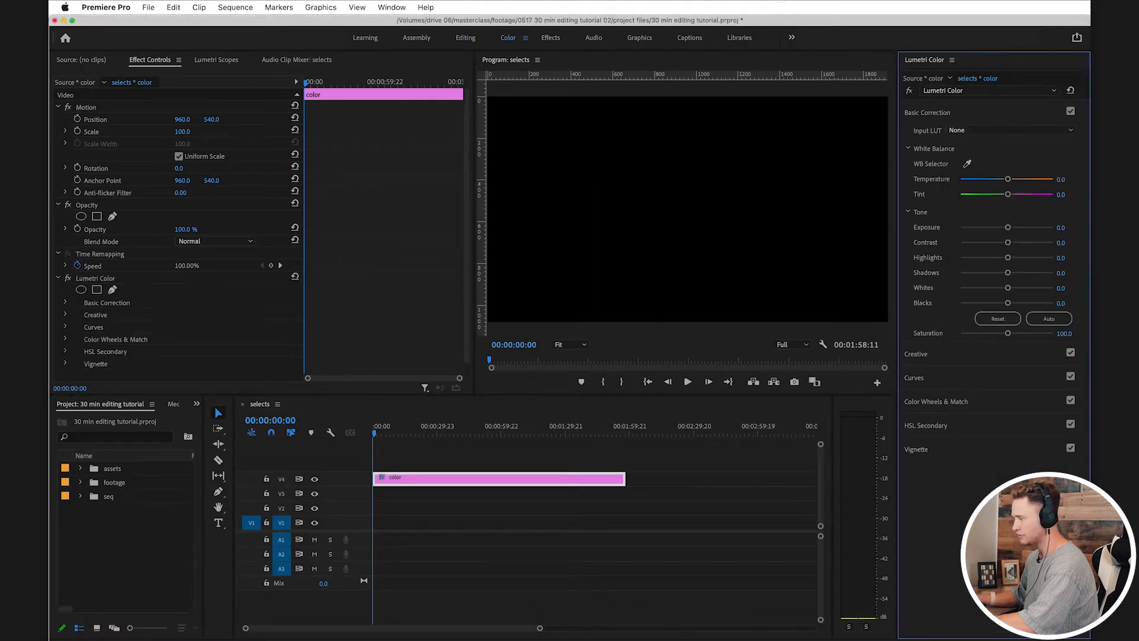
{"action": "left_click", "coordinate": [971, 167]}
{"action": "key", "text": "super+Tab"}
{"action": "key", "text": "super+n"}
{"action": "left_click_drag", "start_coordinate": [632, 274], "coordinate": [415, 71]}
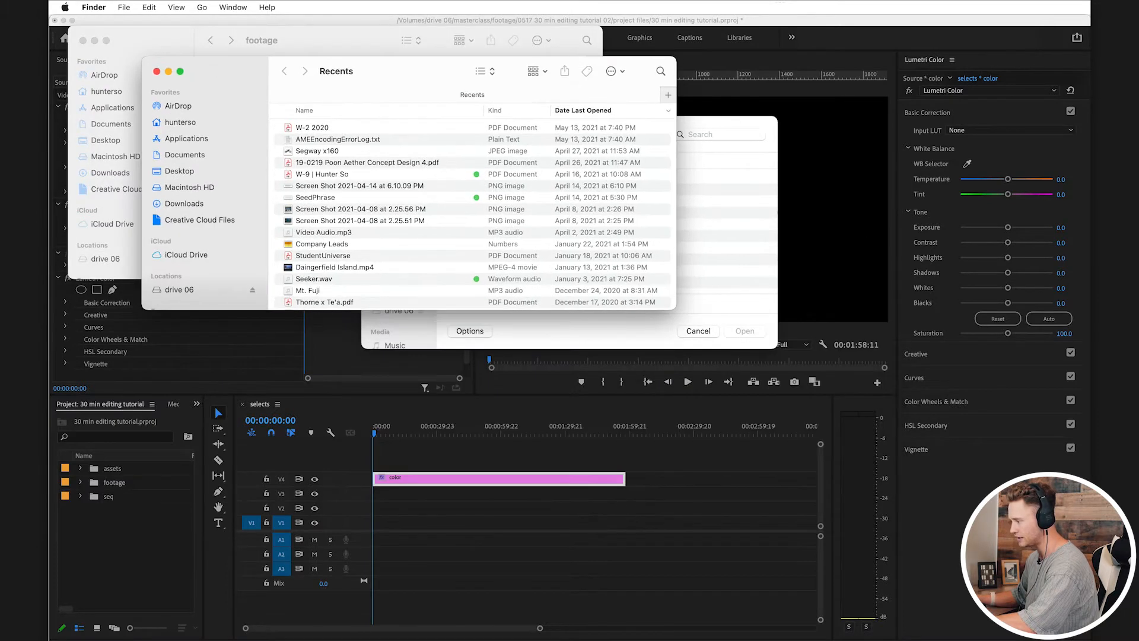
{"action": "left_click", "coordinate": [180, 290]}
{"action": "left_click_drag", "start_coordinate": [315, 220], "coordinate": [682, 241]}
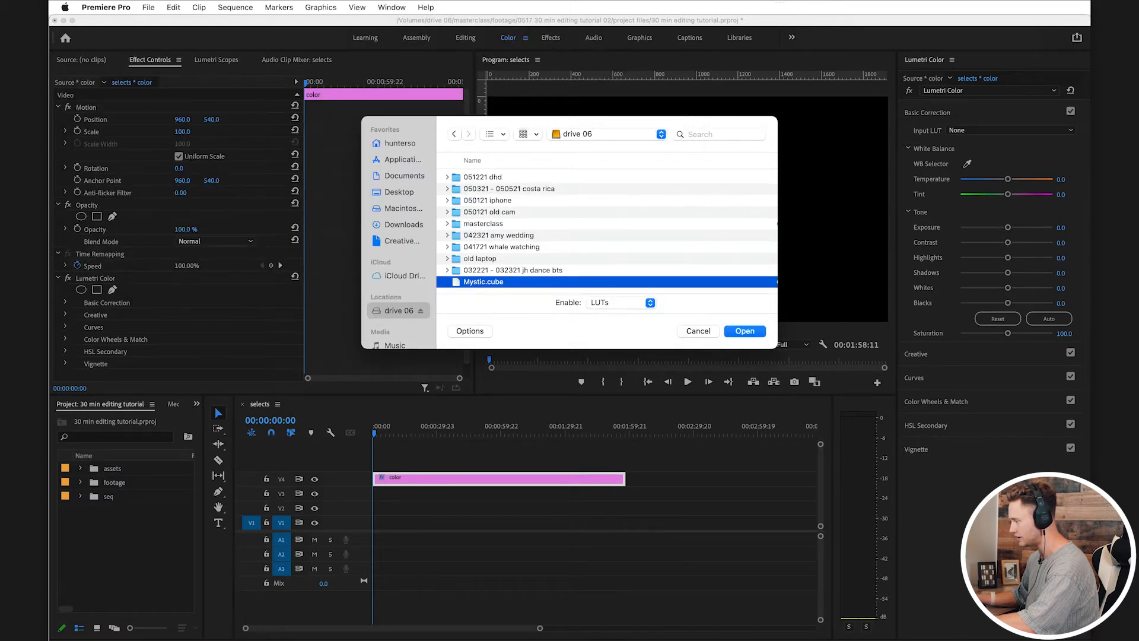
{"action": "key", "text": "Return"}
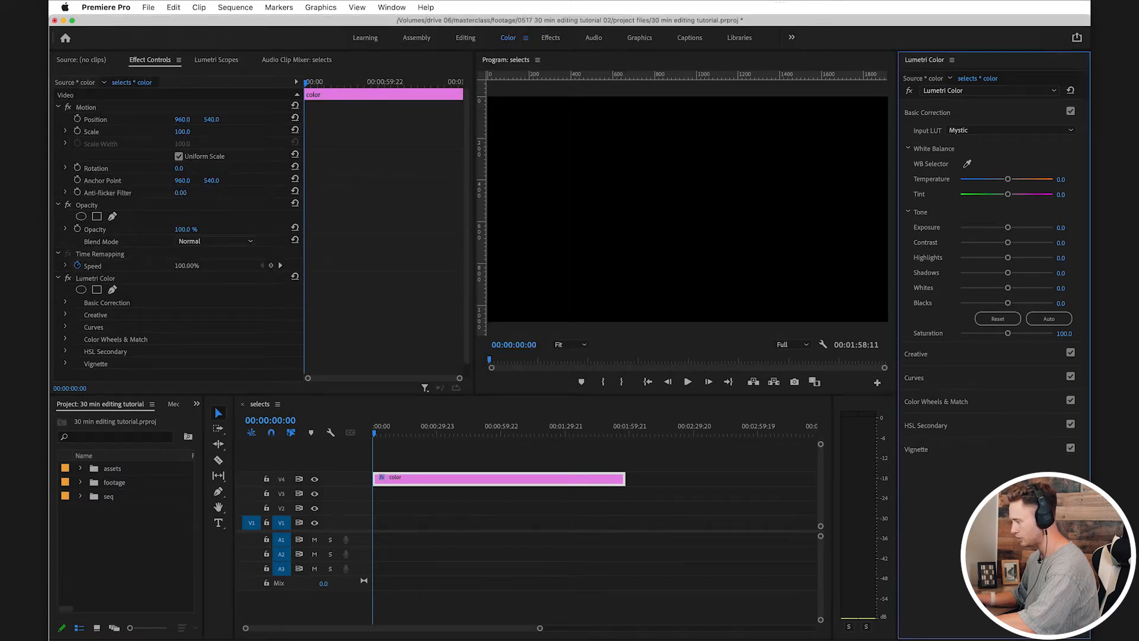
{"action": "key", "text": "super+s"}
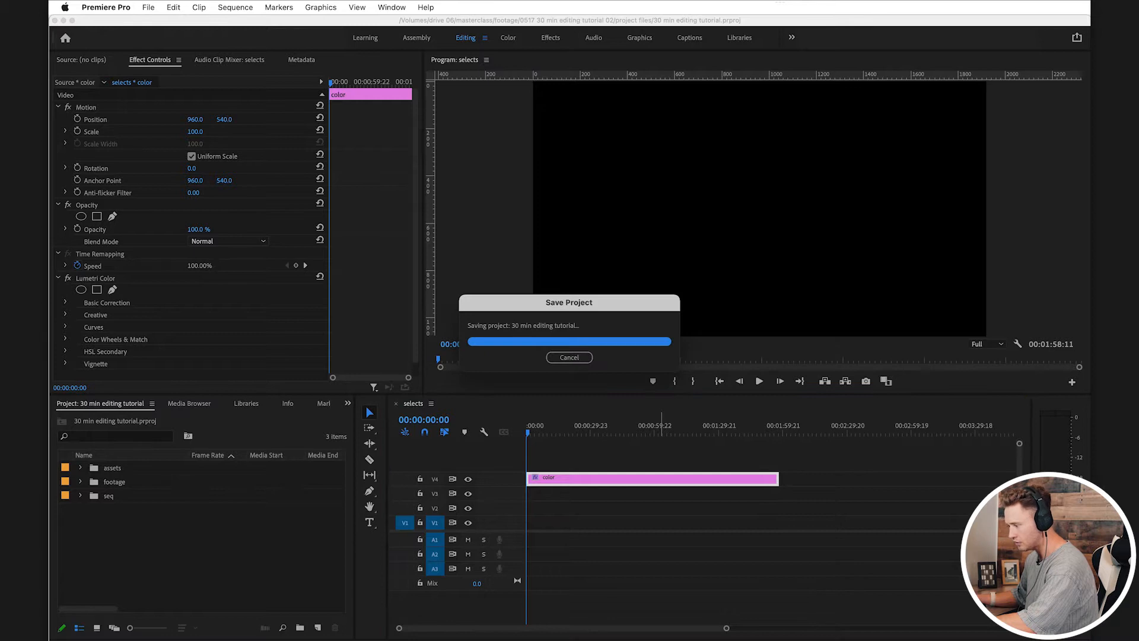
Step: Place all the DJI clips from the mavic pro 2 bin on track V1 at the start of the selects sequence
{"action": "left_click", "coordinate": [80, 496]}
{"action": "left_click", "coordinate": [80, 496]}
{"action": "left_click", "coordinate": [80, 482]}
{"action": "left_click", "coordinate": [92, 495]}
{"action": "left_click", "coordinate": [148, 510]}
{"action": "scroll", "coordinate": [148, 535], "scroll_direction": "down", "scroll_amount": 10}
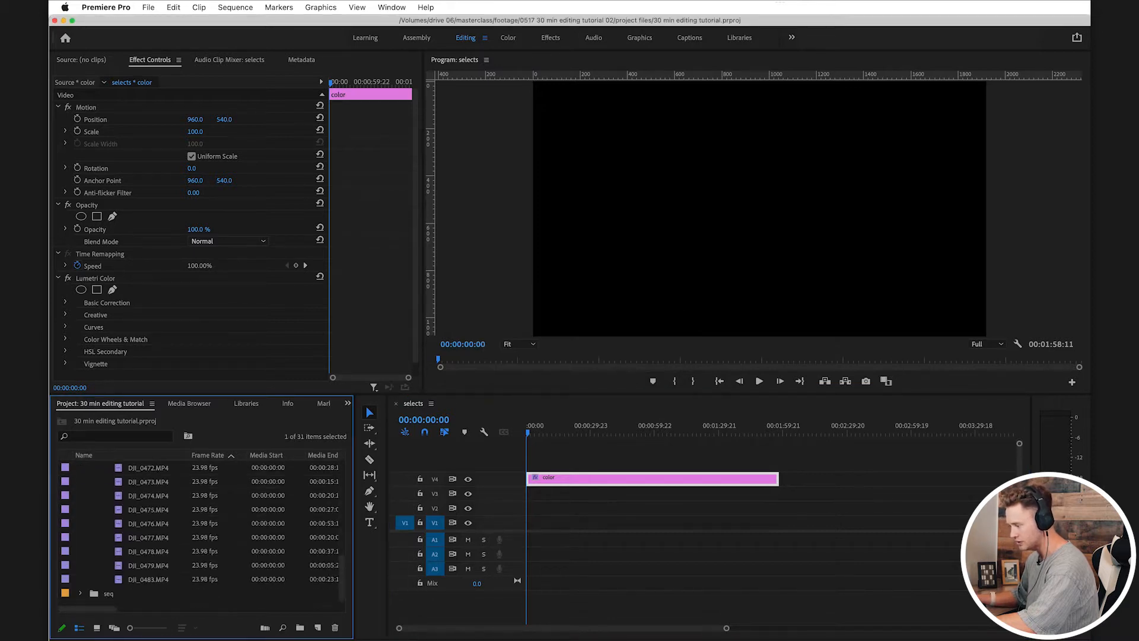
{"action": "left_click", "coordinate": [149, 579], "text": "shift"}
{"action": "scroll", "coordinate": [148, 579], "scroll_direction": "up", "scroll_amount": 9}
{"action": "scroll", "coordinate": [115, 551], "scroll_direction": "up", "scroll_amount": 2}
{"action": "right_click", "coordinate": [115, 551]}
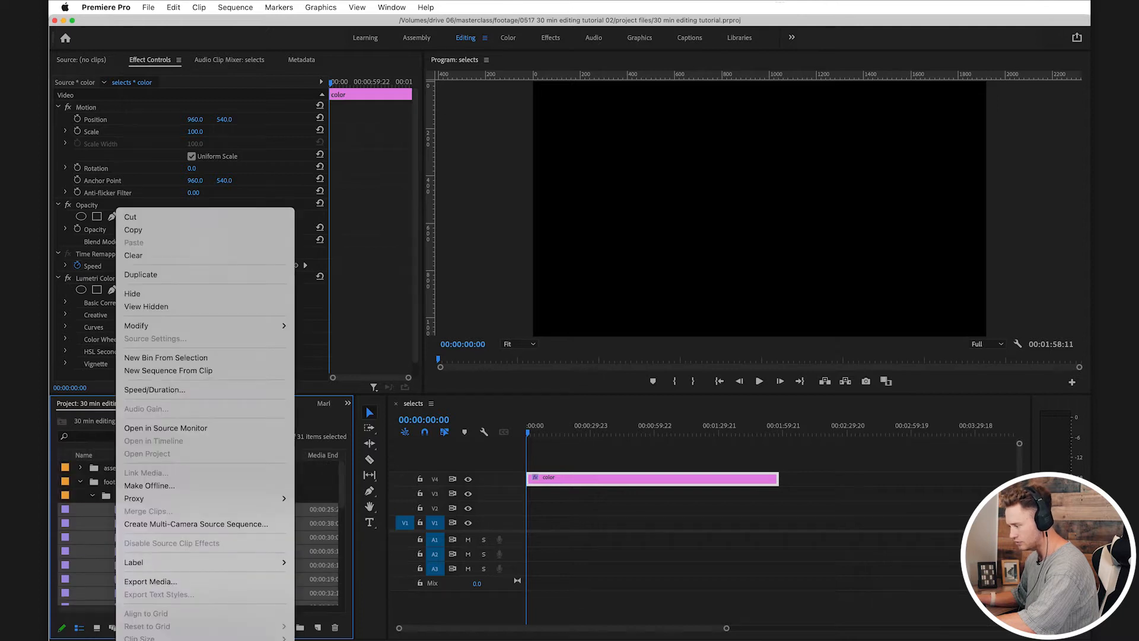
{"action": "key", "text": "Escape"}
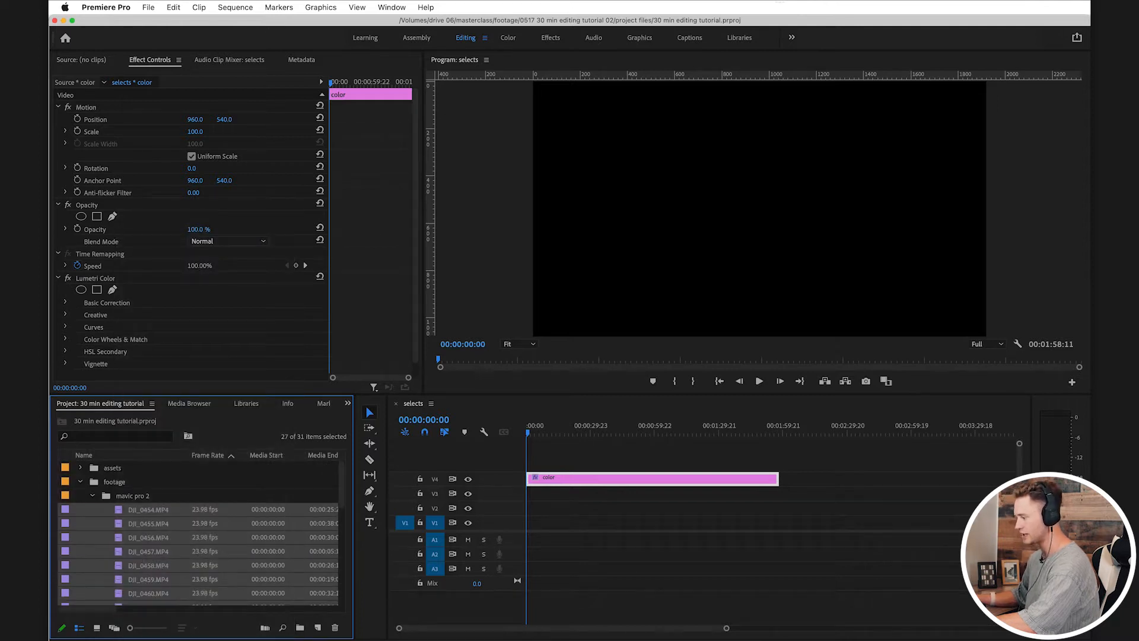
{"action": "left_click_drag", "start_coordinate": [118, 552], "coordinate": [534, 523]}
{"action": "key", "text": "minus"}
{"action": "key", "text": "minus"}
{"action": "key", "text": "minus"}
{"action": "key", "text": "minus"}
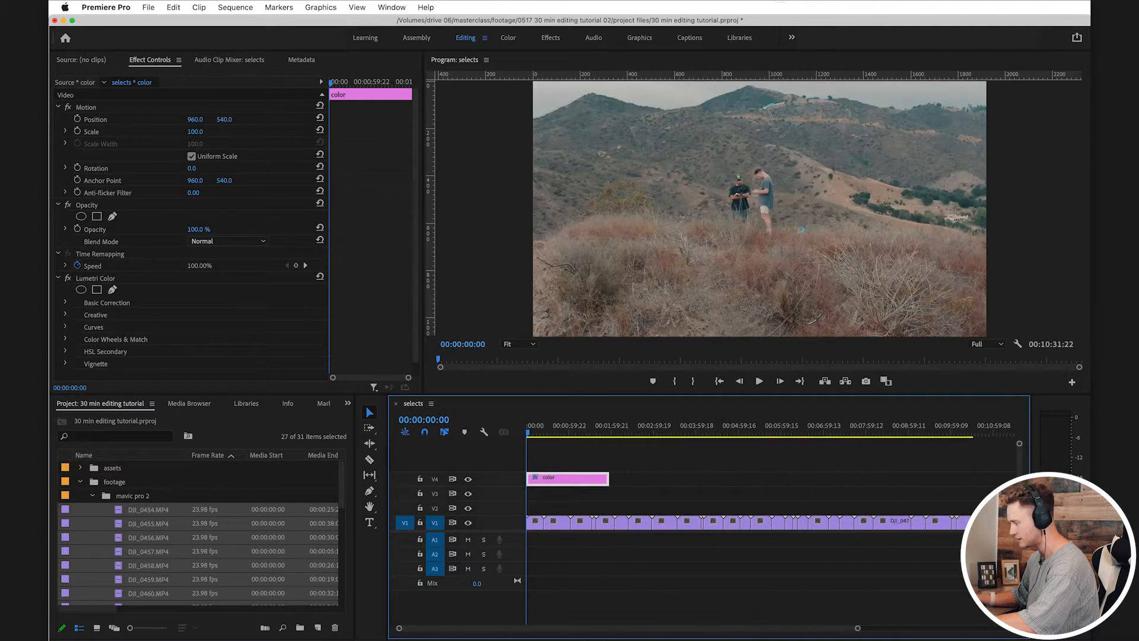
Step: Extend the color adjustment layer on V4 to the end of the V1 clips and save the project
{"action": "left_click_drag", "start_coordinate": [572, 478], "coordinate": [555, 526]}
{"action": "left_click", "coordinate": [728, 555]}
{"action": "key", "text": "super+s"}
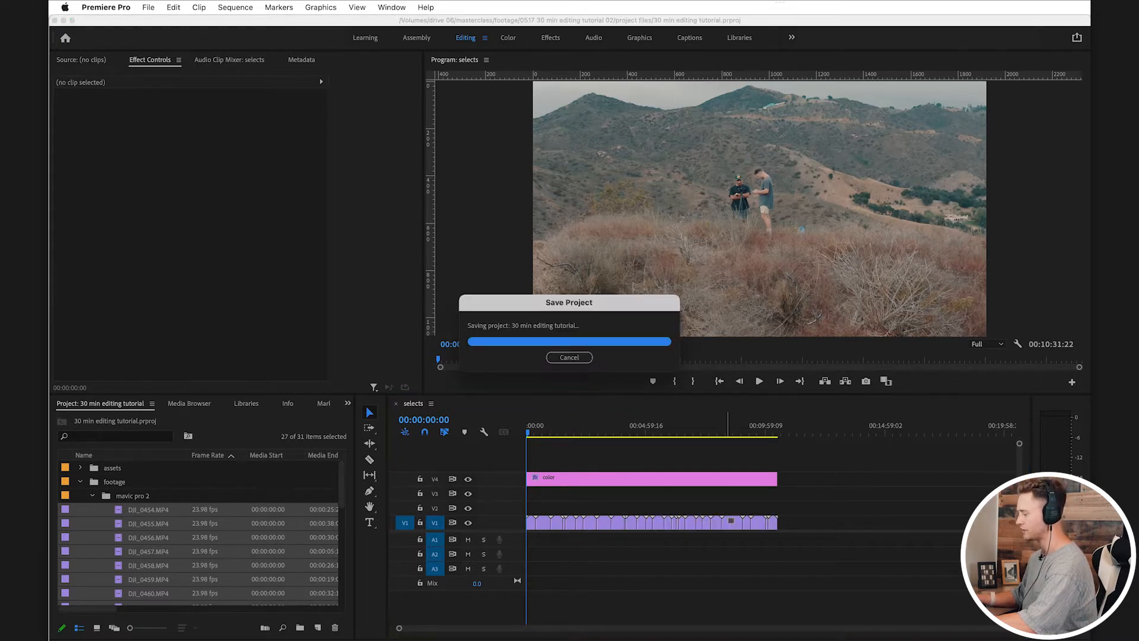
{"action": "left_click", "coordinate": [581, 478]}
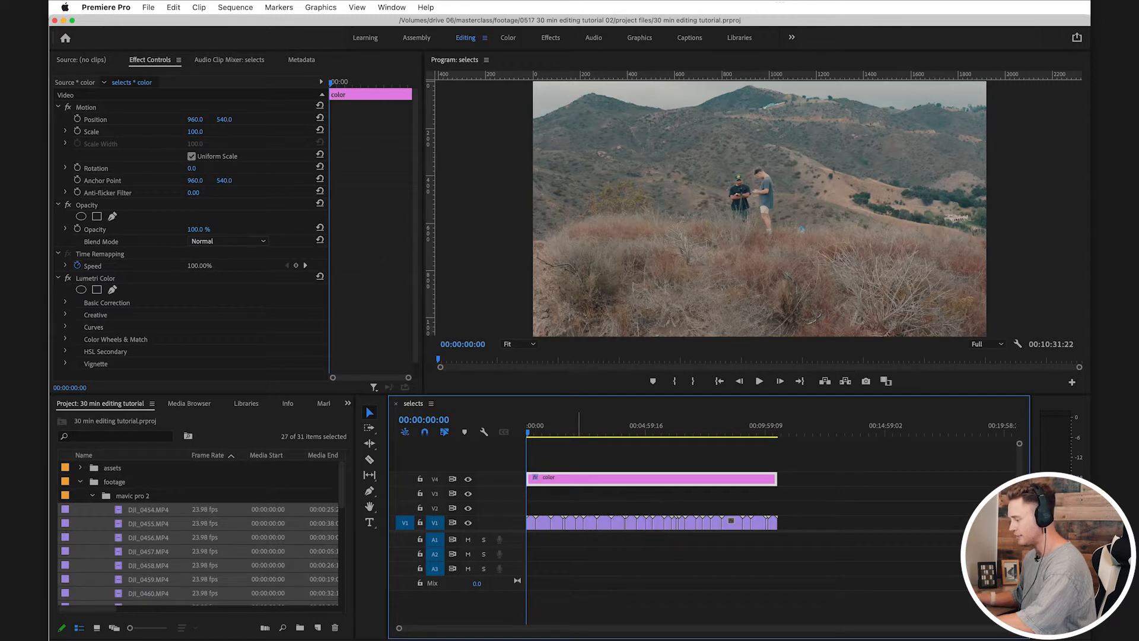
Step: Deselect the color adjustment layer in the selects sequence and save the project
{"action": "key", "text": "super+s"}
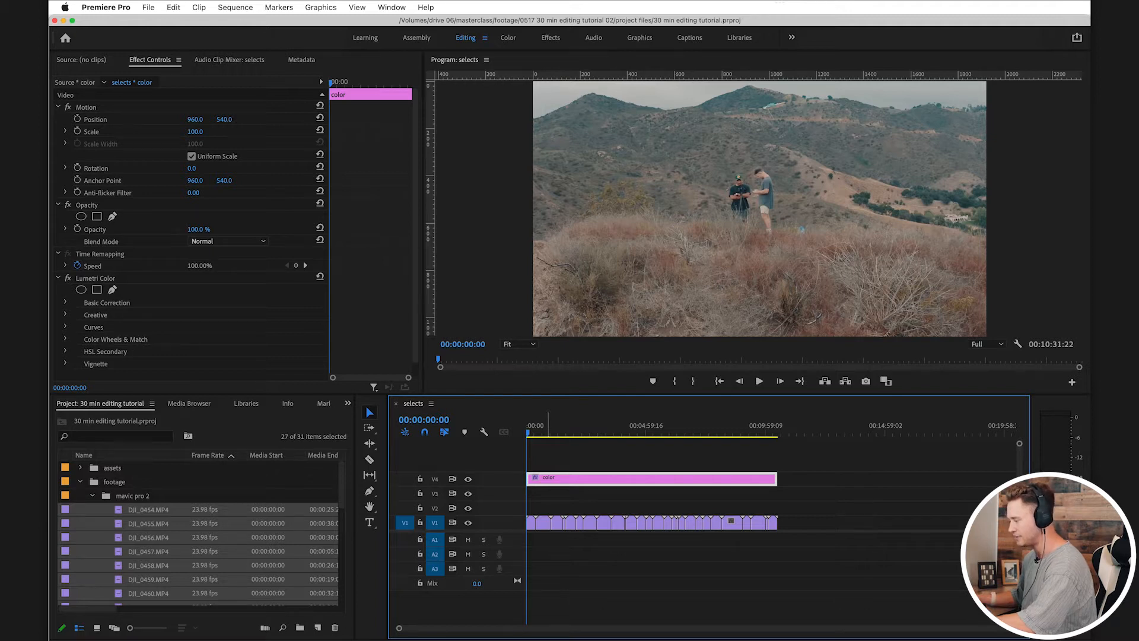
{"action": "left_click", "coordinate": [261, 495]}
{"action": "key", "text": "super+s"}
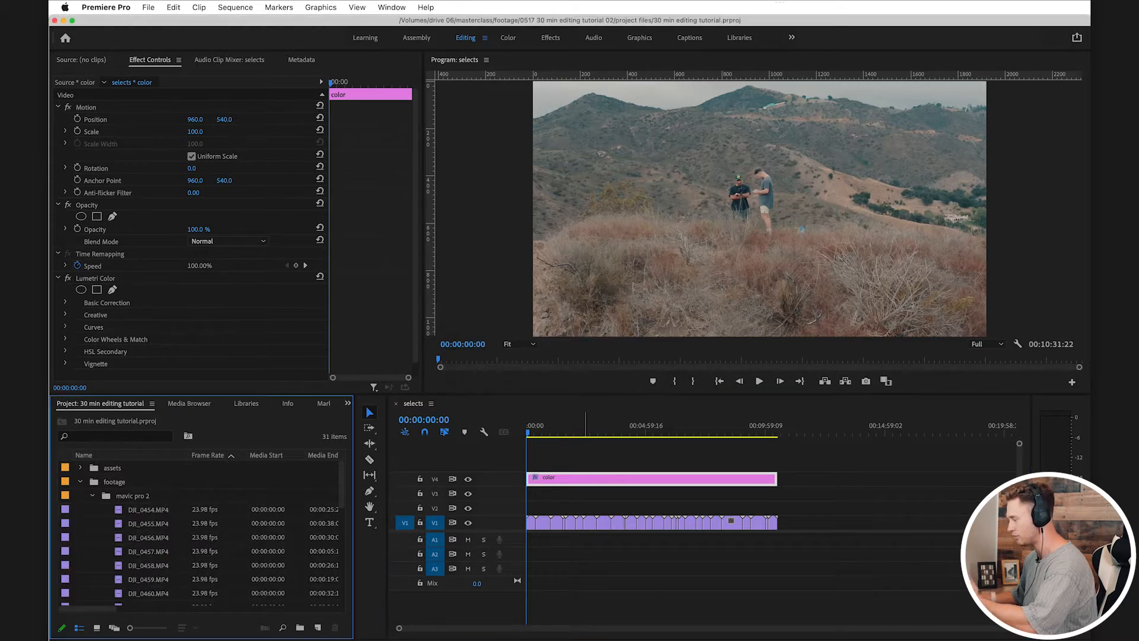
{"action": "left_click", "coordinate": [584, 497]}
{"action": "left_click", "coordinate": [597, 479]}
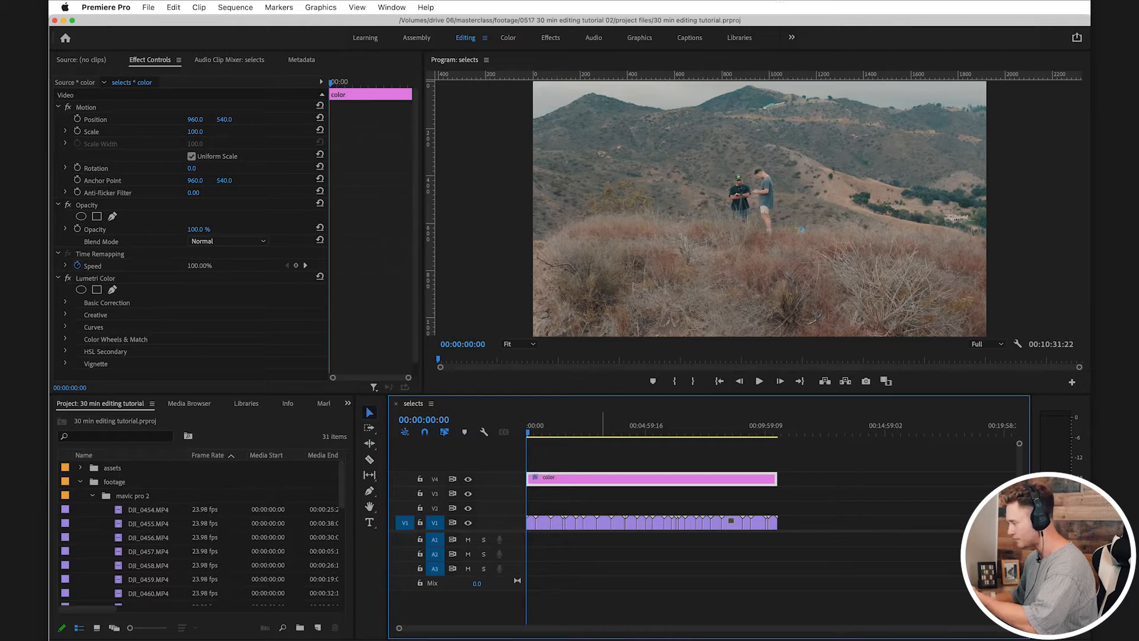
{"action": "left_click", "coordinate": [585, 499]}
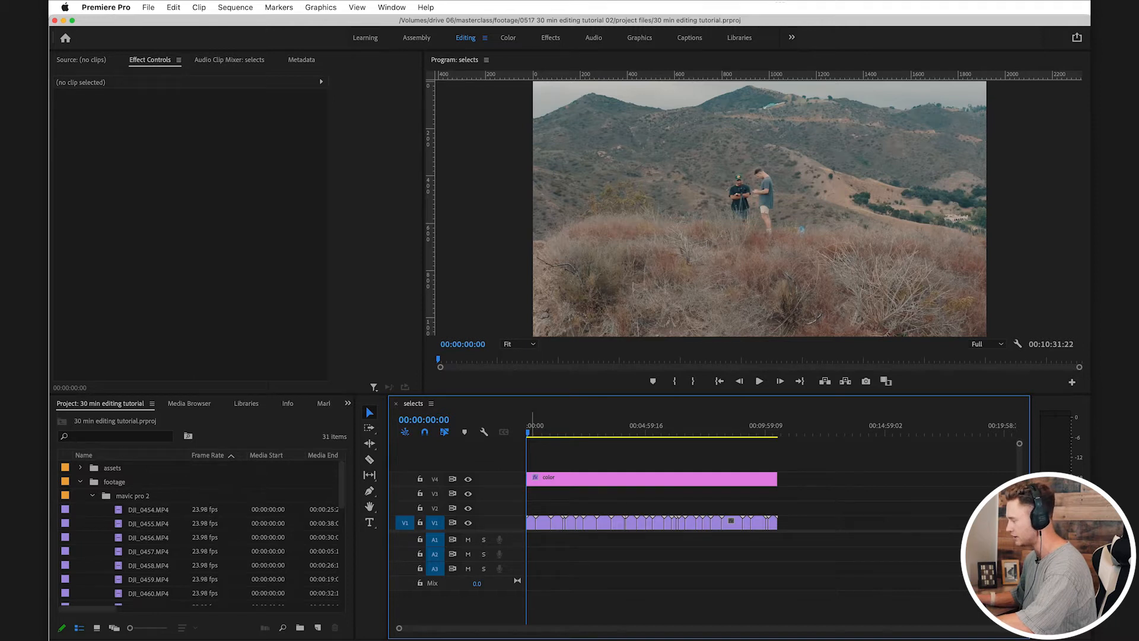
{"action": "key", "text": "super+s"}
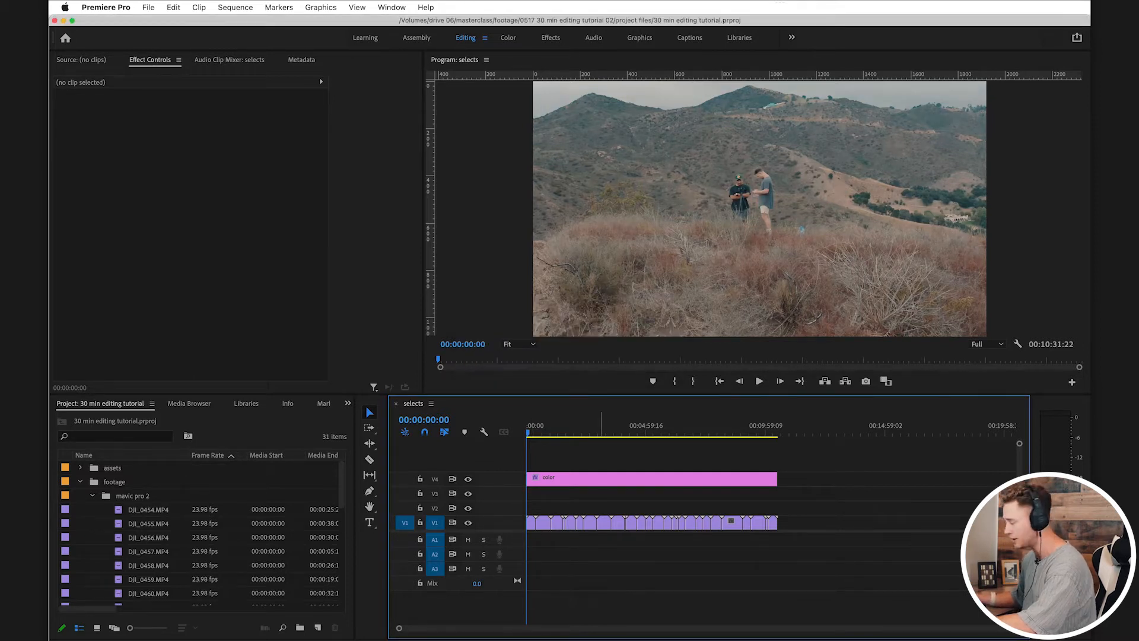
Step: Apply Set to Frame Size to all the DJI clips on V1 and save the project
{"action": "left_click_drag", "start_coordinate": [812, 500], "coordinate": [529, 527]}
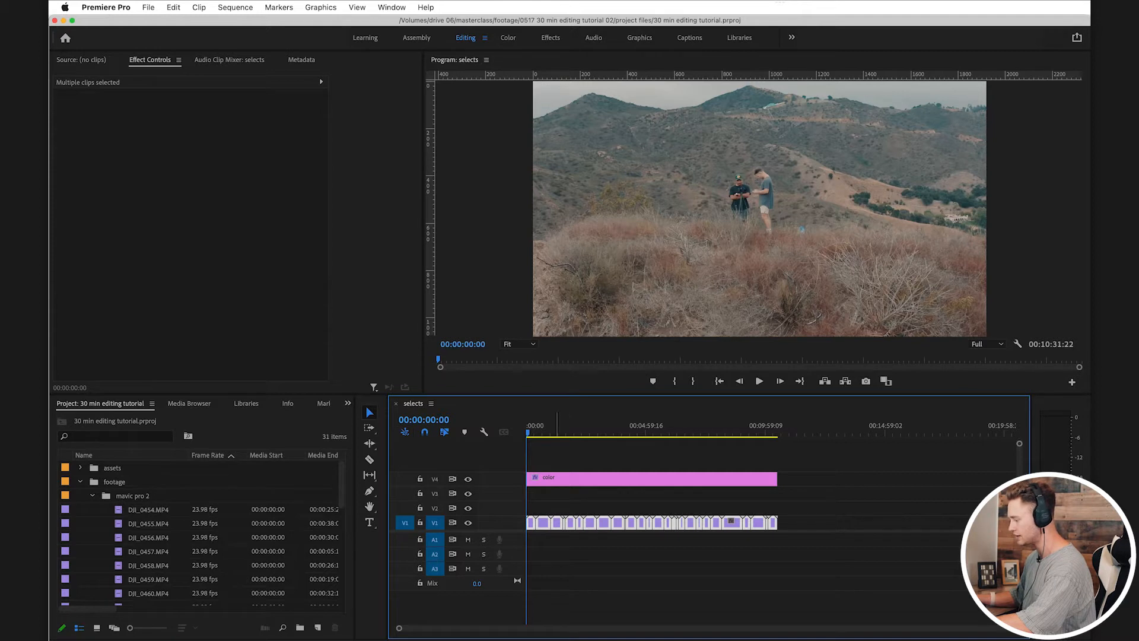
{"action": "right_click", "coordinate": [541, 522]}
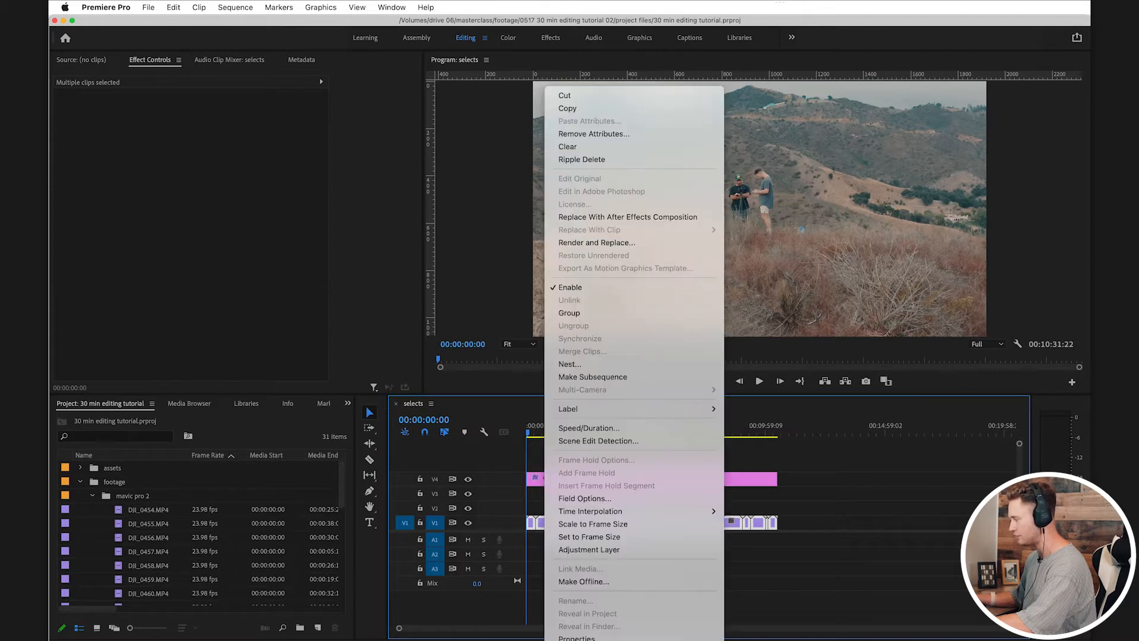
{"action": "left_click", "coordinate": [588, 534]}
{"action": "left_click", "coordinate": [566, 552]}
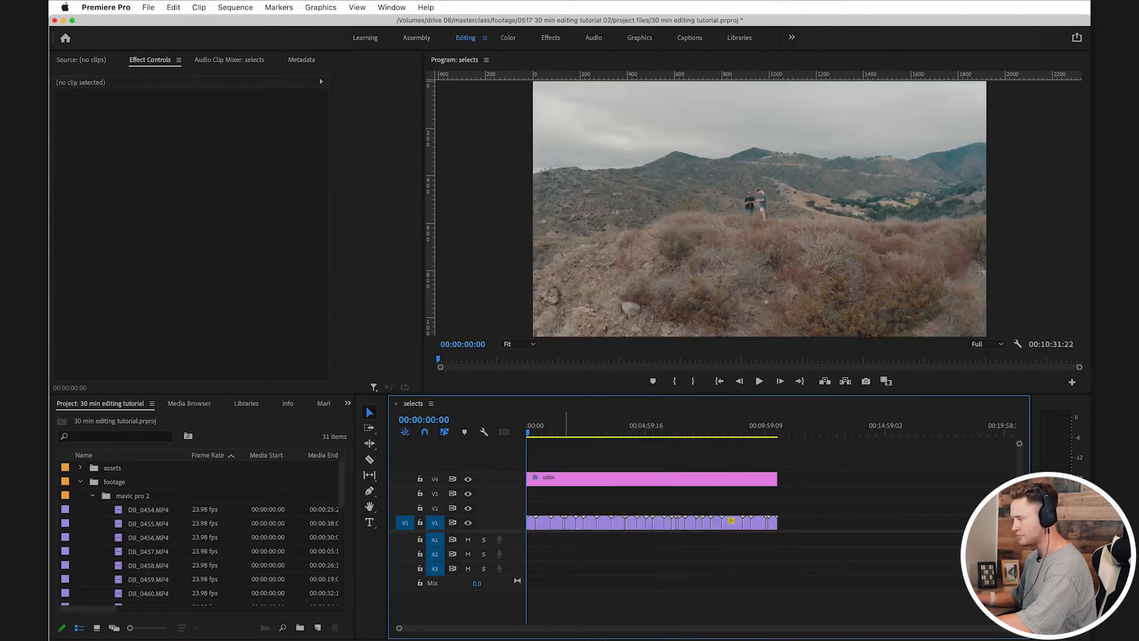
{"action": "left_click", "coordinate": [532, 523]}
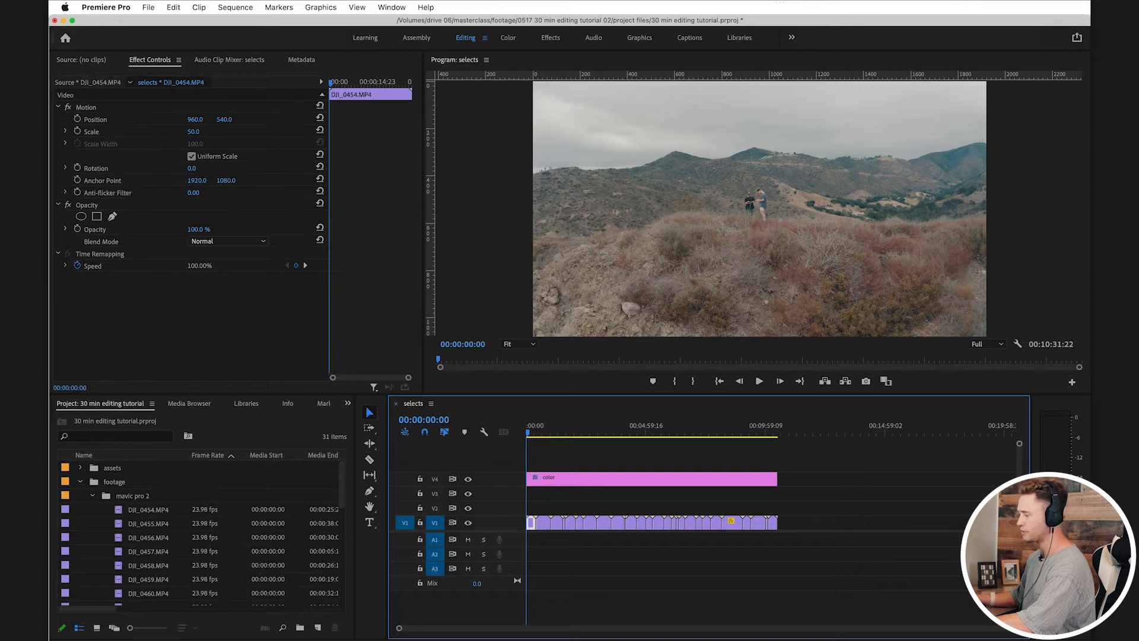
{"action": "key", "text": "super+s"}
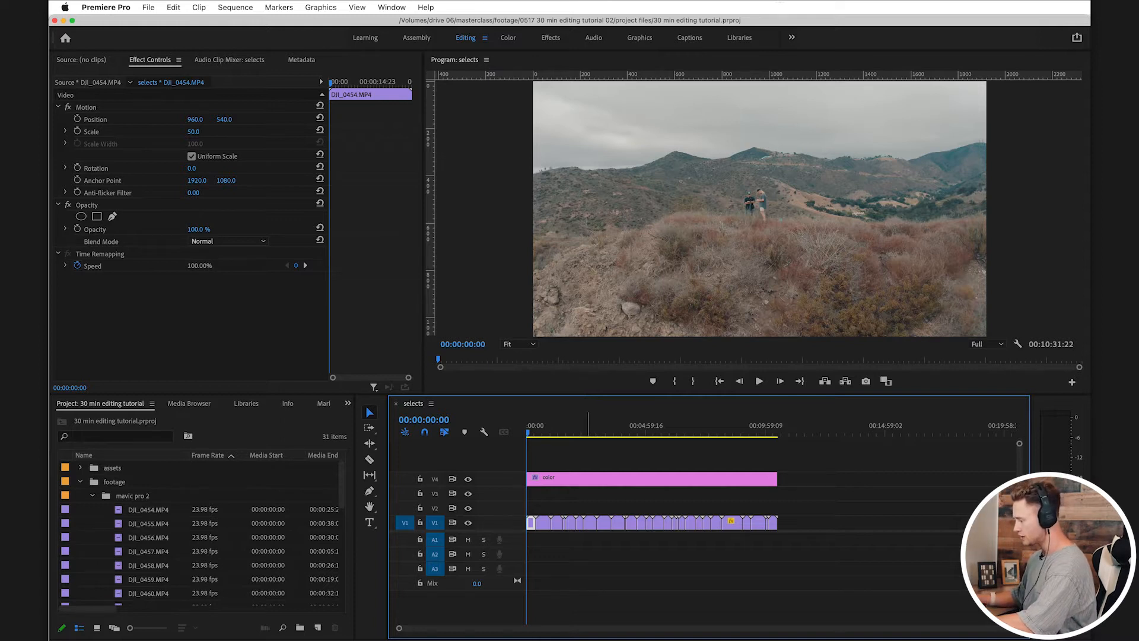
Step: Clear the clip selection in the selects timeline and save the project
{"action": "scroll", "coordinate": [534, 522], "scroll_direction": "up", "scroll_amount": 10}
{"action": "scroll", "coordinate": [772, 522], "scroll_direction": "down", "scroll_amount": 10}
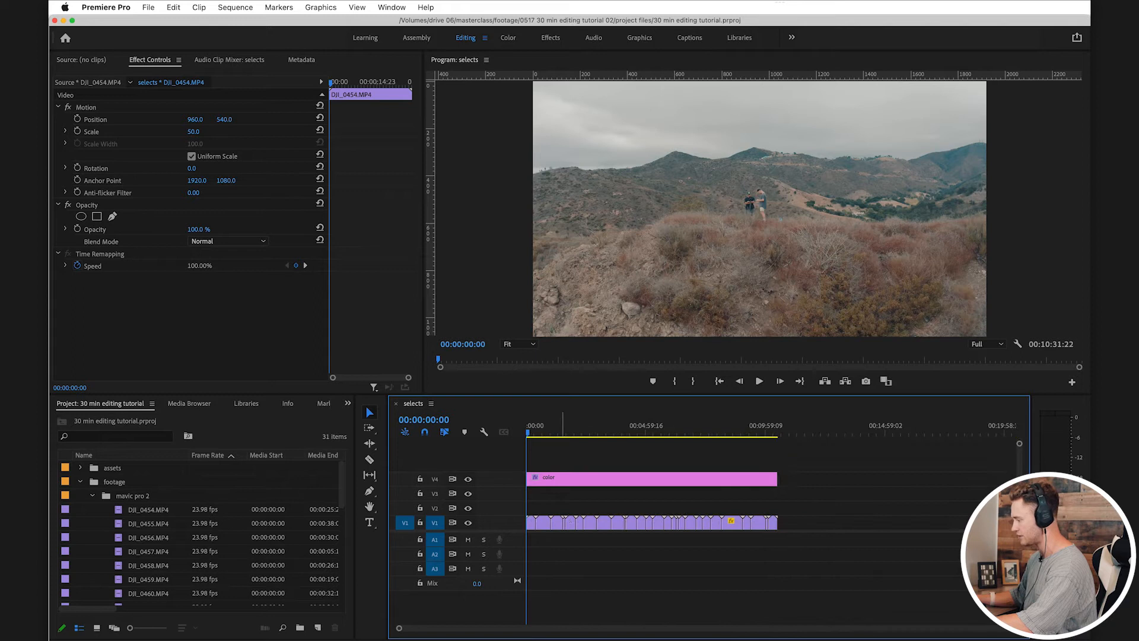
{"action": "left_click", "coordinate": [732, 522]}
{"action": "key", "text": "equal"}
{"action": "key", "text": "equal"}
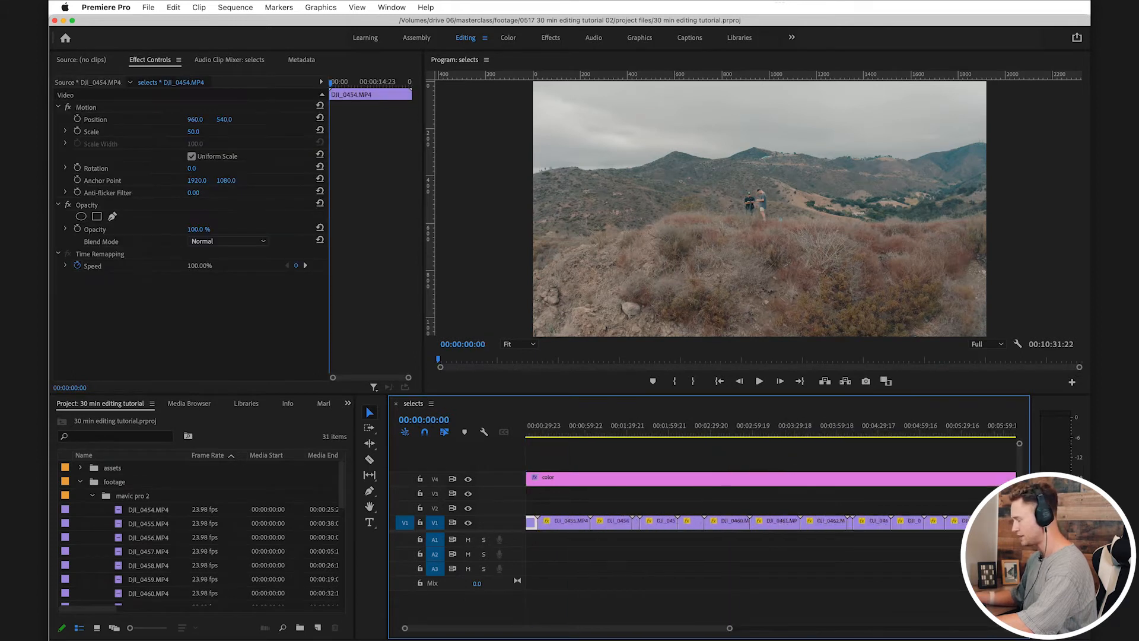
{"action": "key", "text": "super+s"}
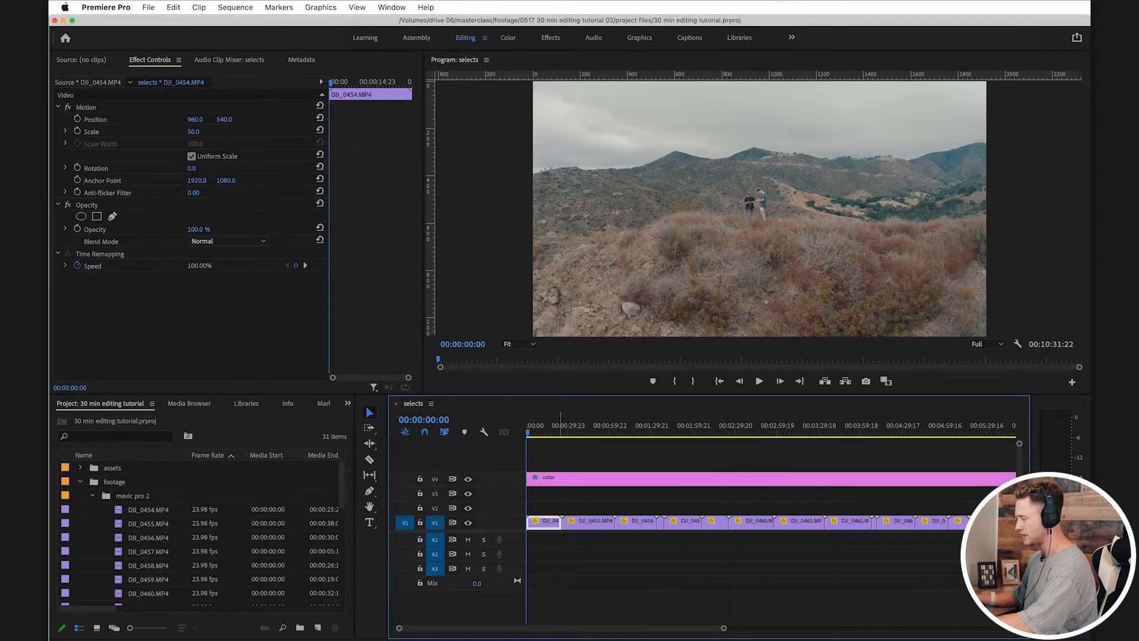
{"action": "key", "text": "super+shift+a"}
{"action": "key", "text": "super+s"}
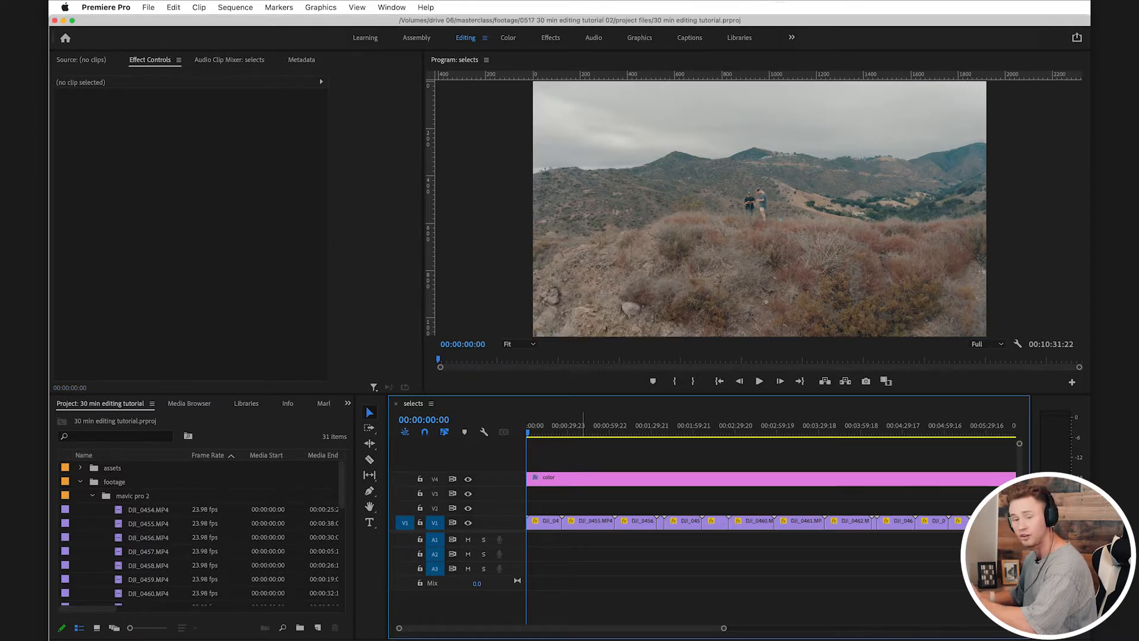
Step: Play and scrub through DJI_0454.MP4 from the sequence start, checking it briefly in full screen
{"action": "key", "text": "space"}
{"action": "key", "text": "equal"}
{"action": "key", "text": "equal"}
{"action": "key", "text": "equal"}
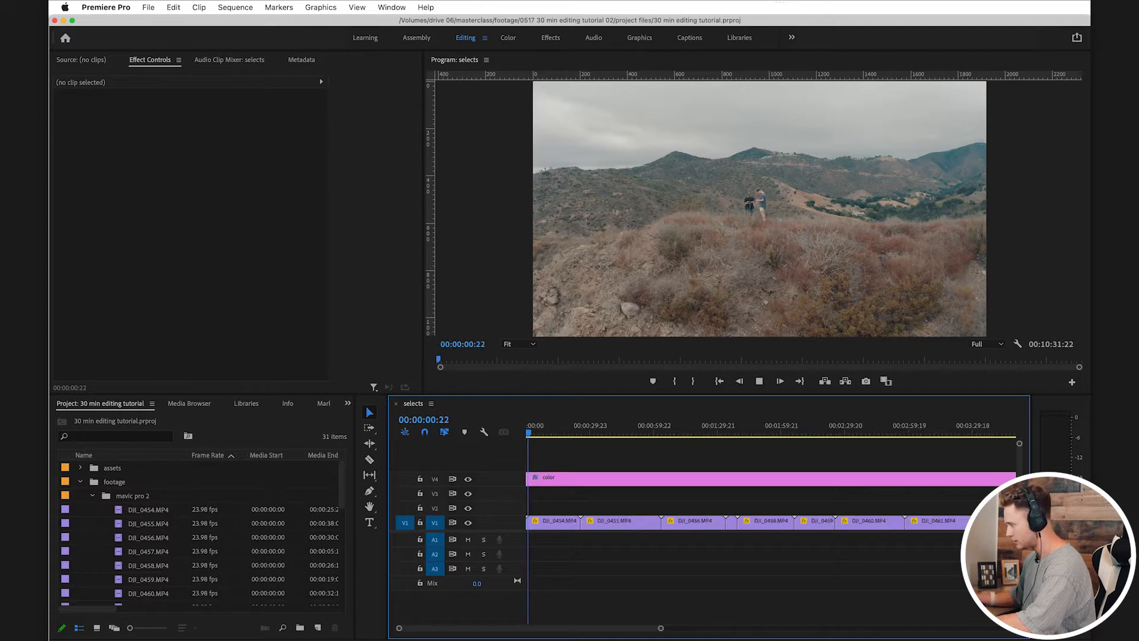
{"action": "key", "text": "equal"}
{"action": "key", "text": "equal"}
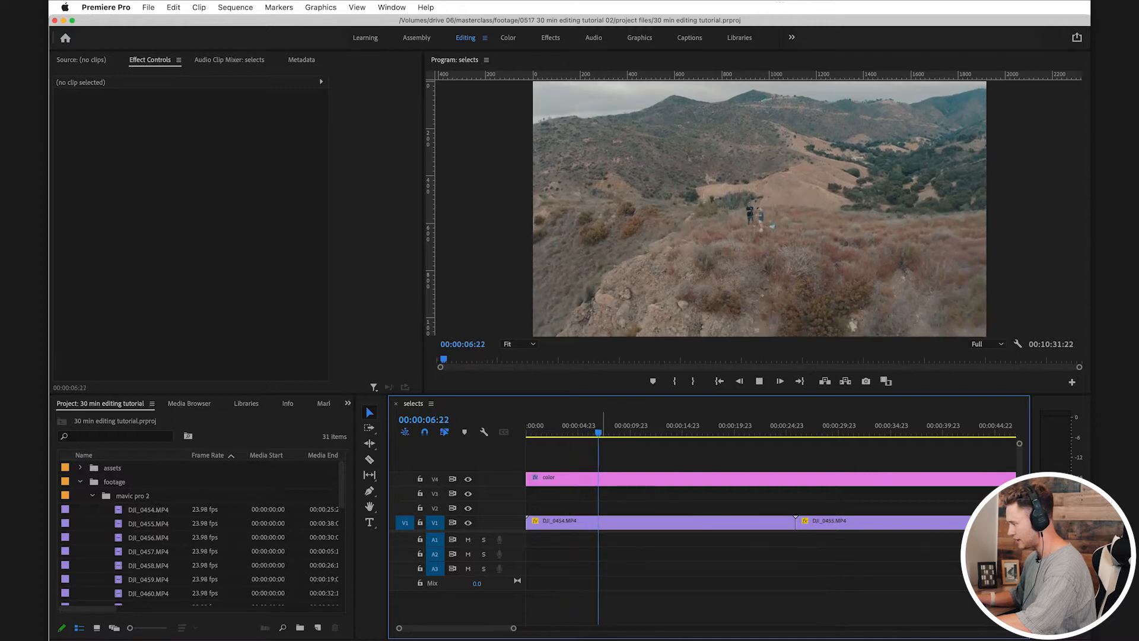
{"action": "left_click_drag", "start_coordinate": [639, 424], "coordinate": [753, 424]}
{"action": "key", "text": "space"}
{"action": "scroll", "coordinate": [755, 451], "scroll_direction": "right", "scroll_amount": 3}
{"action": "key", "text": "space"}
{"action": "key", "text": "ctrl+grave"}
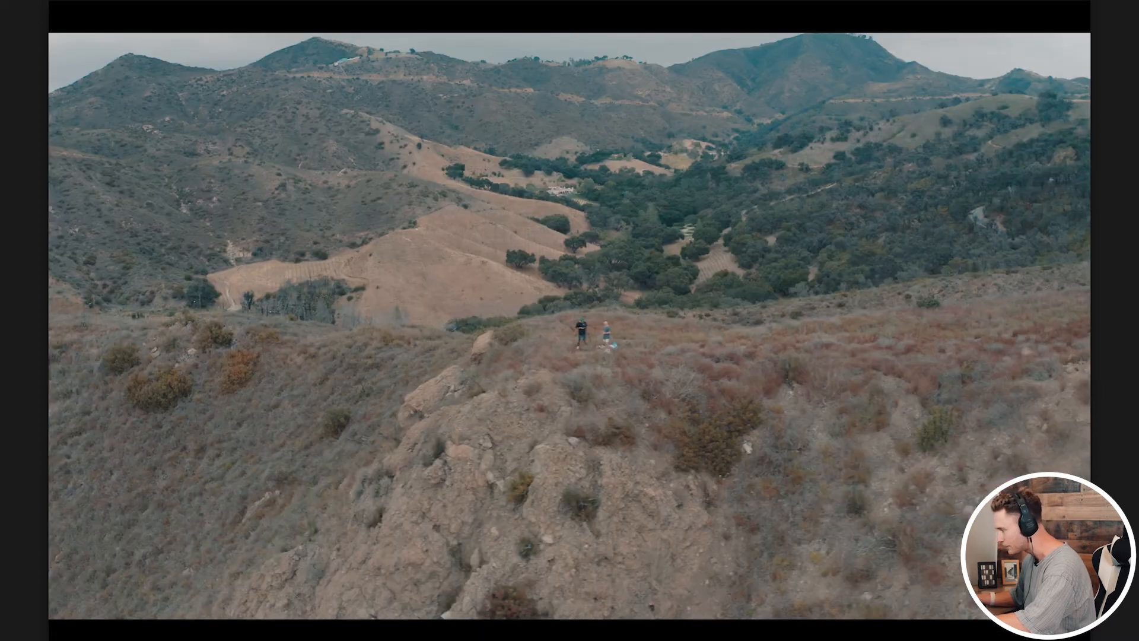
{"action": "key", "text": "ctrl+grave"}
Step: Continue playback into DJI_0455.MP4 and set the Program monitor's playback resolution to 1/4
{"action": "key", "text": "space"}
{"action": "key", "text": "space"}
{"action": "mouse_move", "coordinate": [671, 424]}
{"action": "left_mouse_down"}
{"action": "mouse_move", "coordinate": [720, 424]}
{"action": "mouse_move", "coordinate": [671, 424]}
{"action": "left_mouse_up"}
{"action": "key", "text": "space"}
{"action": "scroll", "coordinate": [664, 424], "scroll_direction": "down", "scroll_amount": 3}
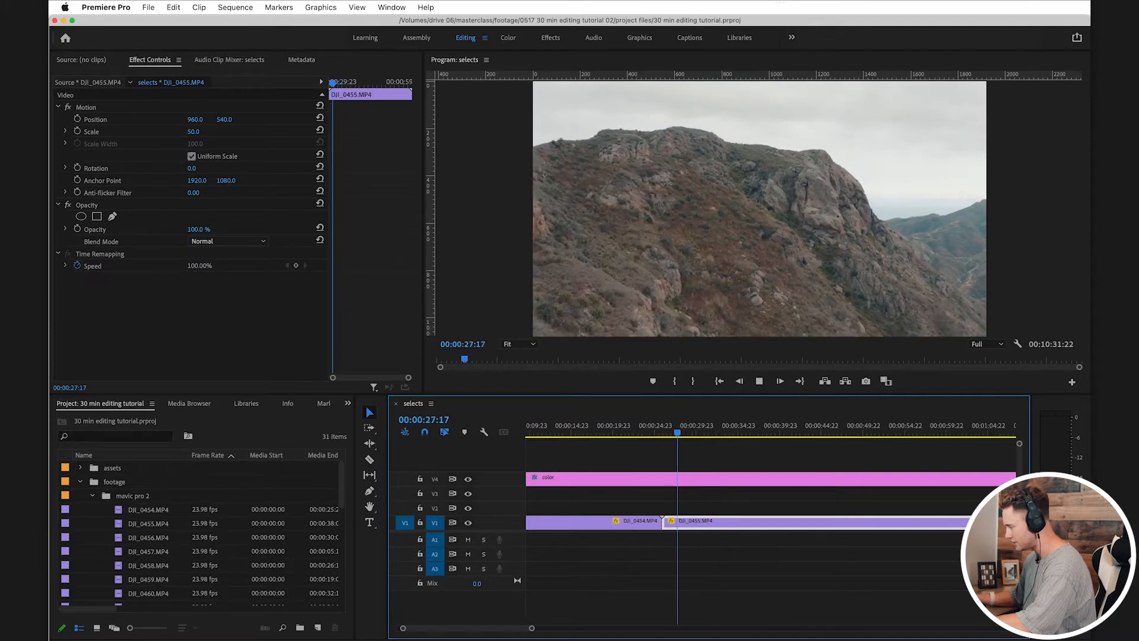
{"action": "scroll", "coordinate": [658, 424], "scroll_direction": "right", "scroll_amount": 3}
{"action": "left_click", "coordinate": [988, 345]}
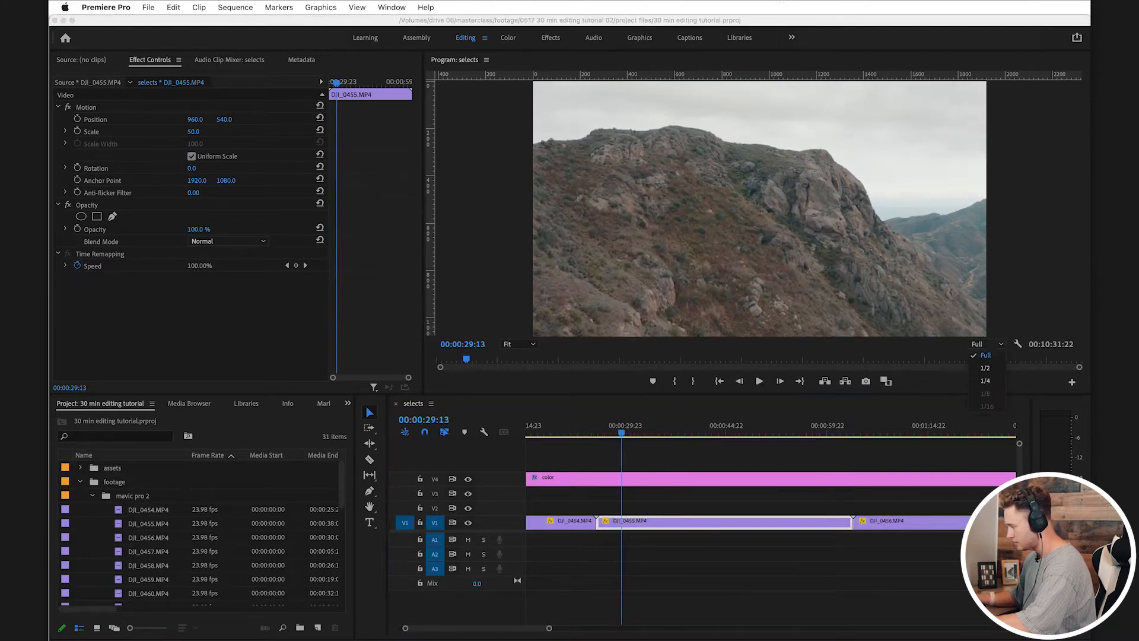
{"action": "left_click", "coordinate": [986, 381]}
{"action": "left_click", "coordinate": [675, 501]}
{"action": "key", "text": "space"}
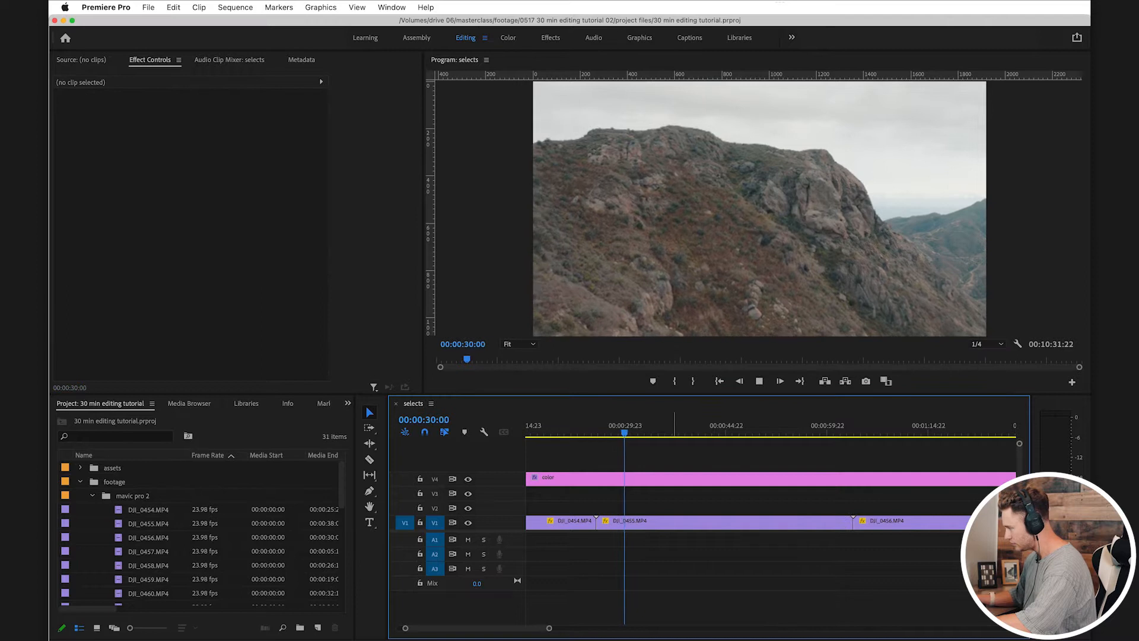
Step: Review DJI_0455.MP4 and split it on V1 at 00:00:50:15, where the usable shot begins
{"action": "key", "text": "="}
{"action": "left_click_drag", "start_coordinate": [659, 432], "coordinate": [732, 432]}
{"action": "scroll", "coordinate": [732, 432], "scroll_direction": "right", "scroll_amount": 3}
{"action": "left_click_drag", "start_coordinate": [685, 428], "coordinate": [658, 428]}
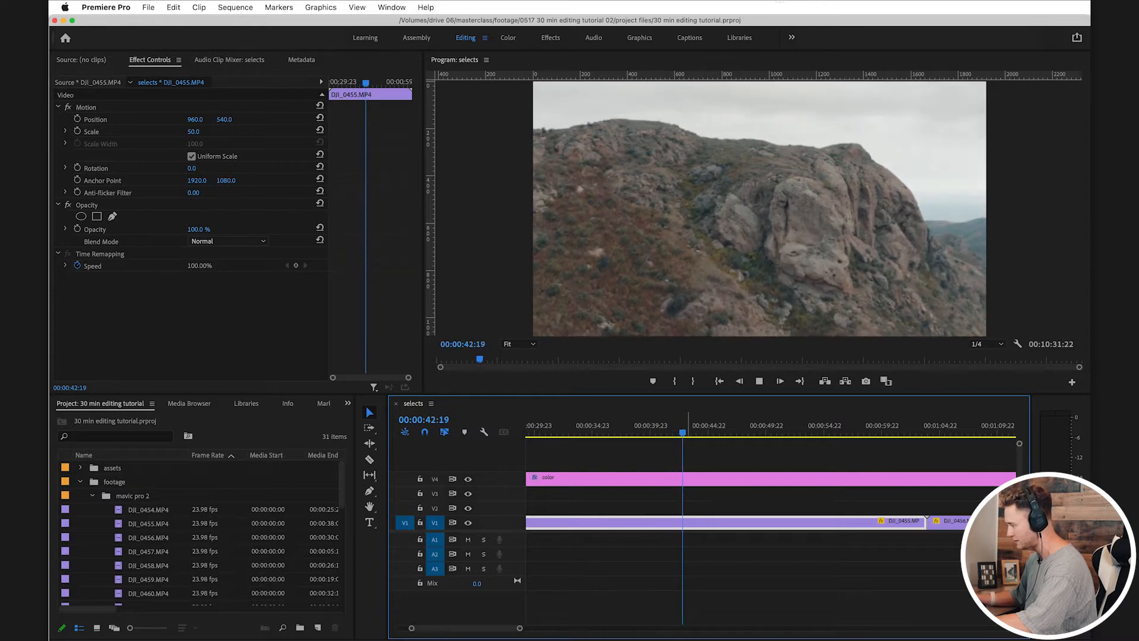
{"action": "left_click_drag", "start_coordinate": [685, 429], "coordinate": [744, 429]}
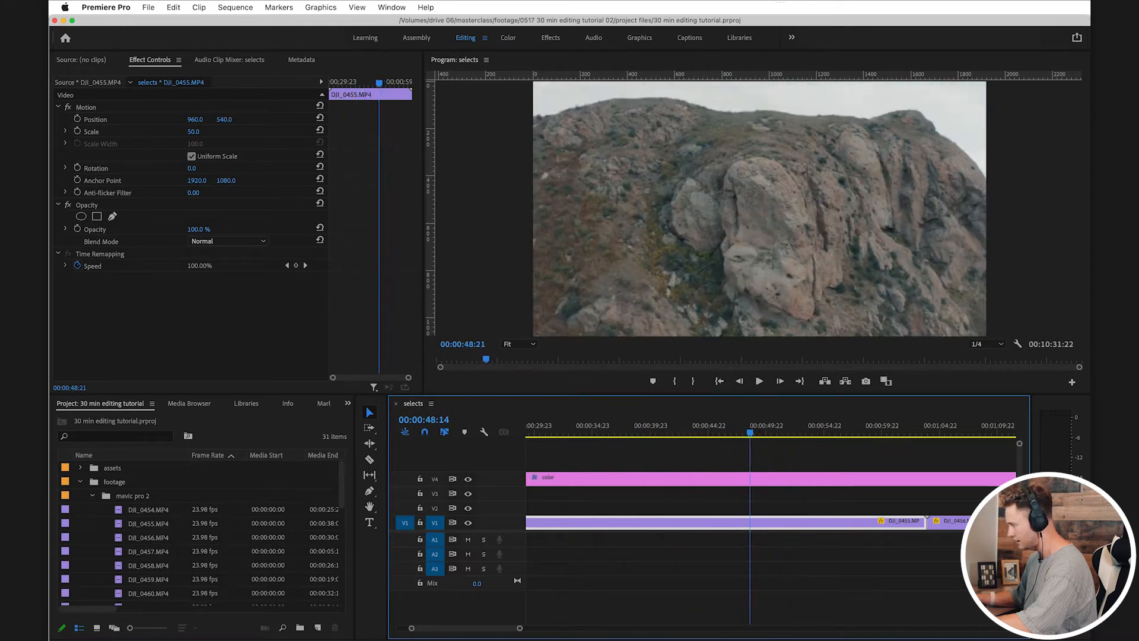
{"action": "key", "text": "super+k"}
{"action": "key", "text": "v"}
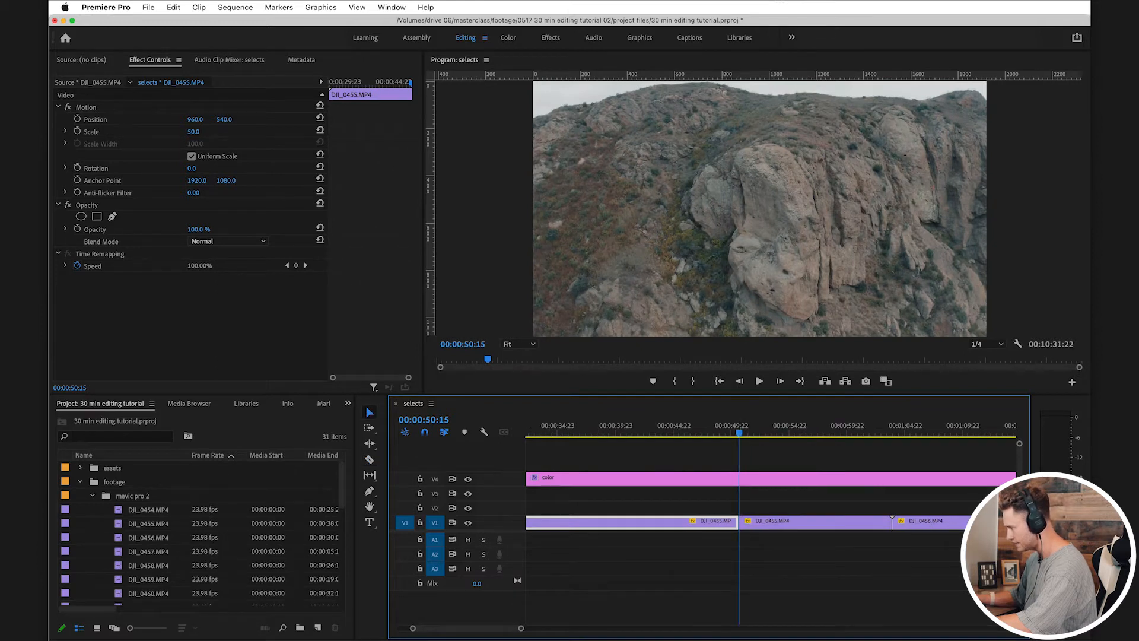
Step: Split DJI_0455.MP4 again at 00:00:56:07 and move the middle piece up to V2
{"action": "key", "text": "space"}
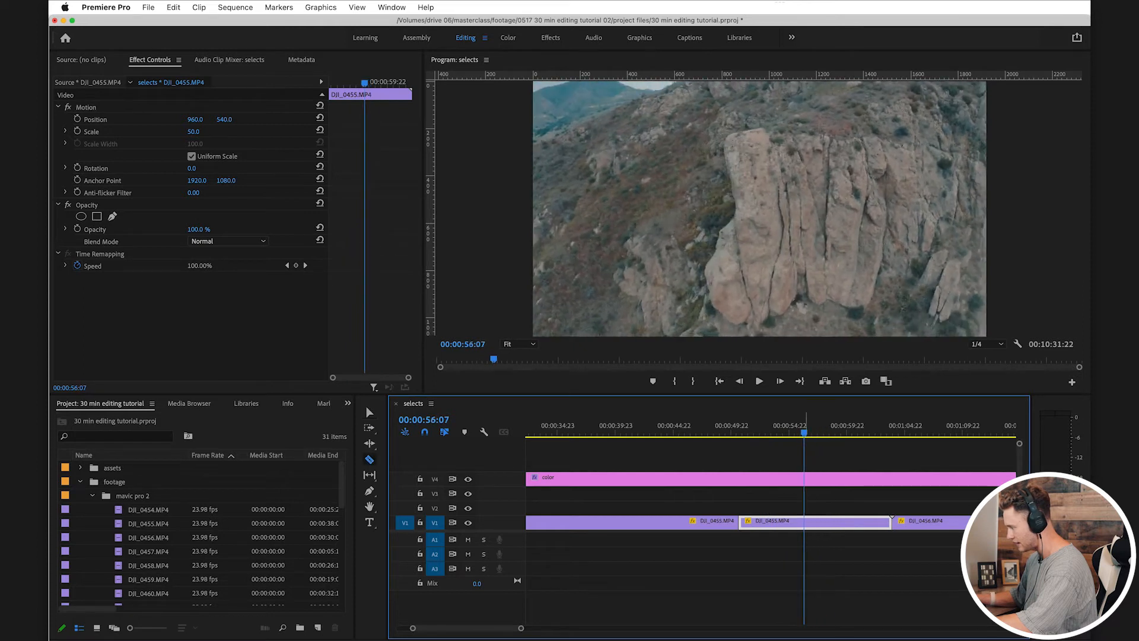
{"action": "left_click_drag", "start_coordinate": [776, 523], "coordinate": [778, 508]}
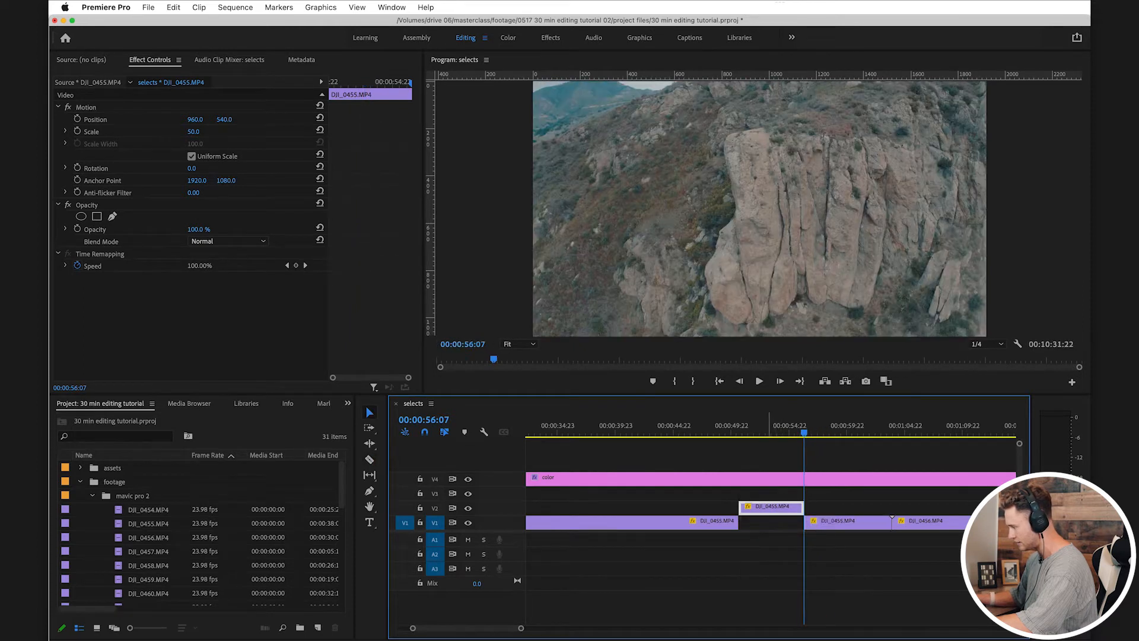
{"action": "left_click", "coordinate": [778, 551]}
{"action": "left_click_drag", "start_coordinate": [760, 432], "coordinate": [762, 432]}
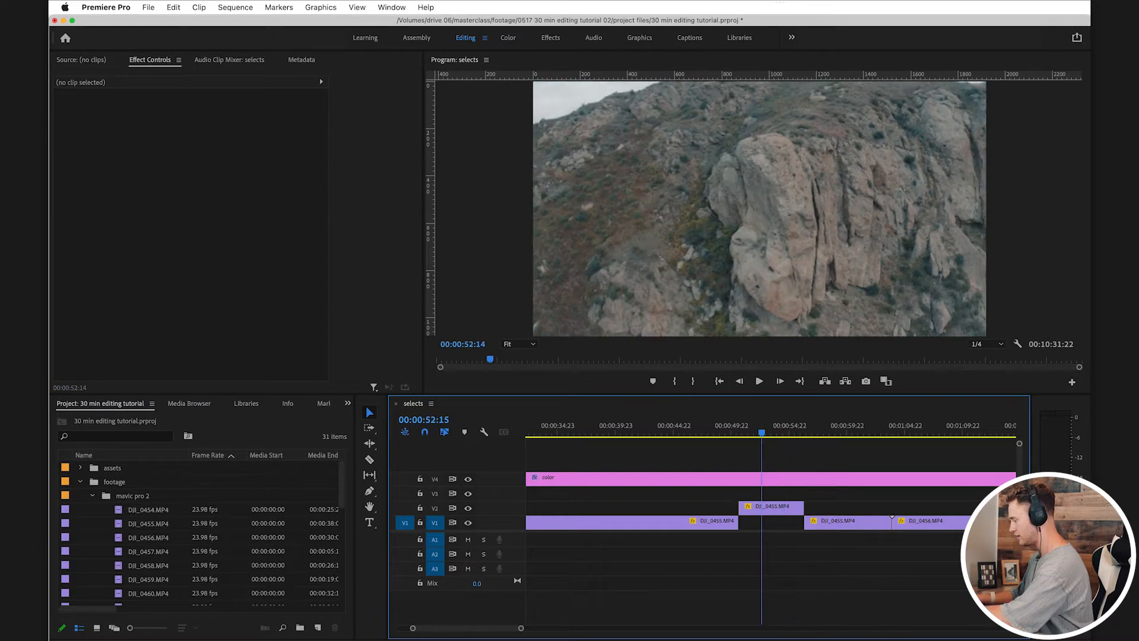
Step: Delete the leftover DJI_0455.MP4 pieces on V1 before and after the V2 select
{"action": "left_click", "coordinate": [705, 523]}
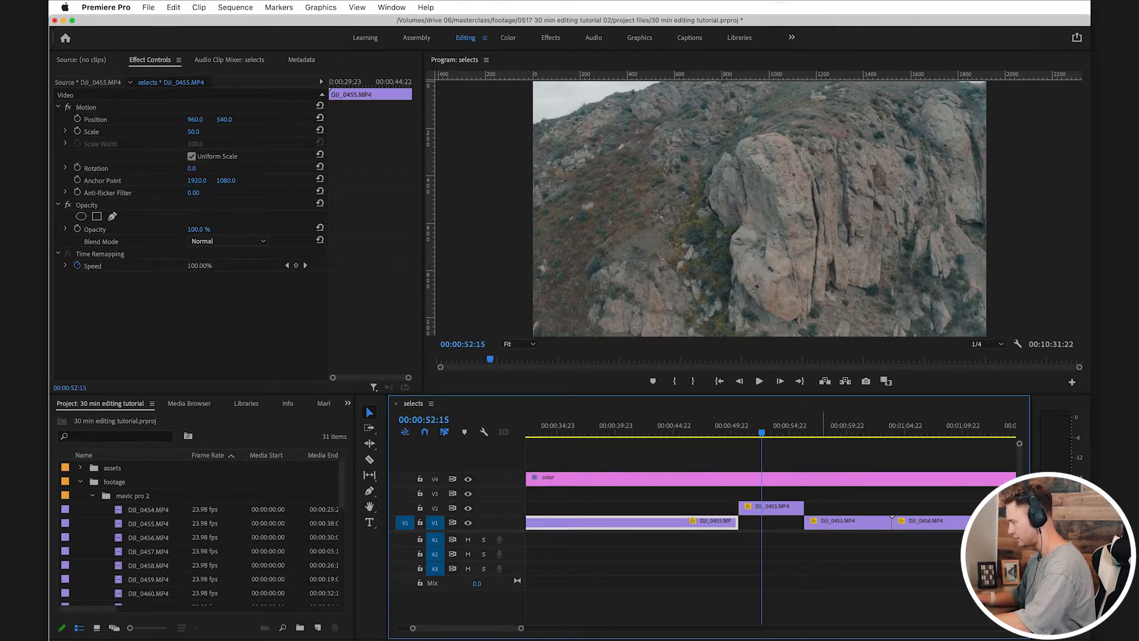
{"action": "key", "text": "Delete"}
{"action": "left_click", "coordinate": [831, 522]}
{"action": "key", "text": "Delete"}
Step: Delete the unused DJI_0454.MP4 clip from the start of V1
{"action": "key", "text": "minus"}
{"action": "key", "text": "minus"}
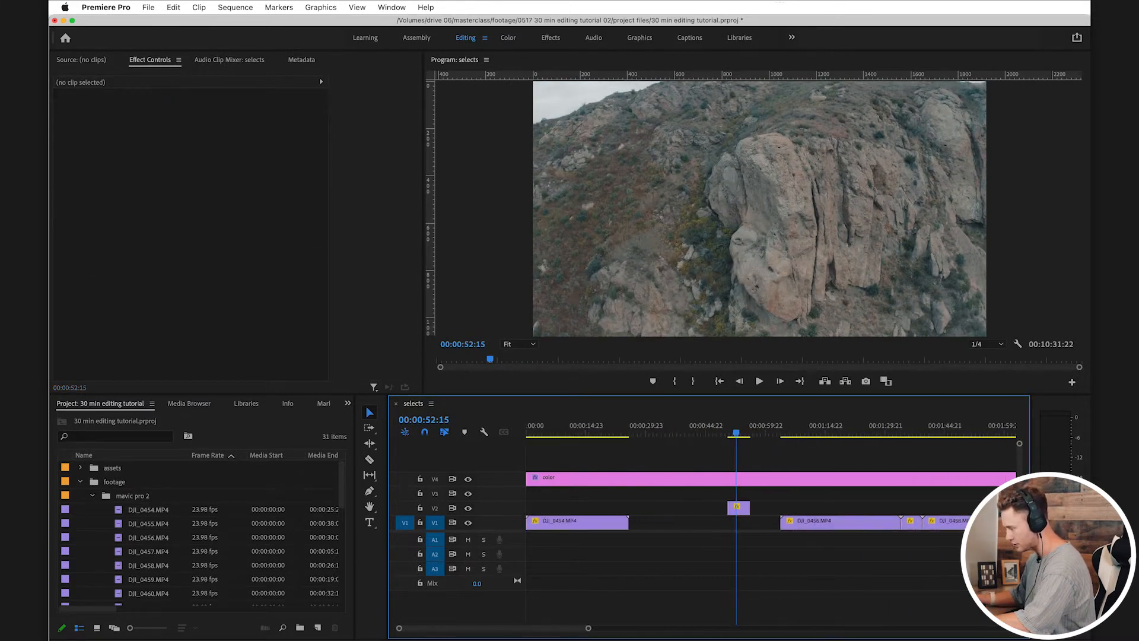
{"action": "left_click", "coordinate": [591, 426]}
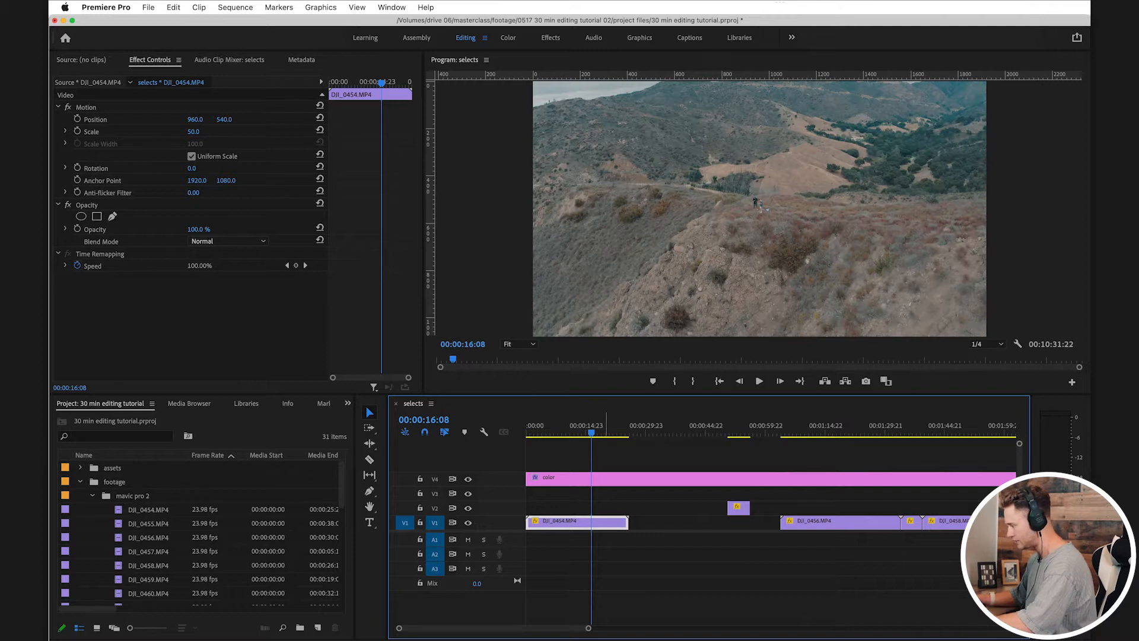
{"action": "key", "text": "Delete"}
Step: Review DJI_0456.MP4, cut out the section from about 1:19 to 00:01:27:17, and move it up to V2
{"action": "left_click_drag", "start_coordinate": [734, 426], "coordinate": [782, 426]}
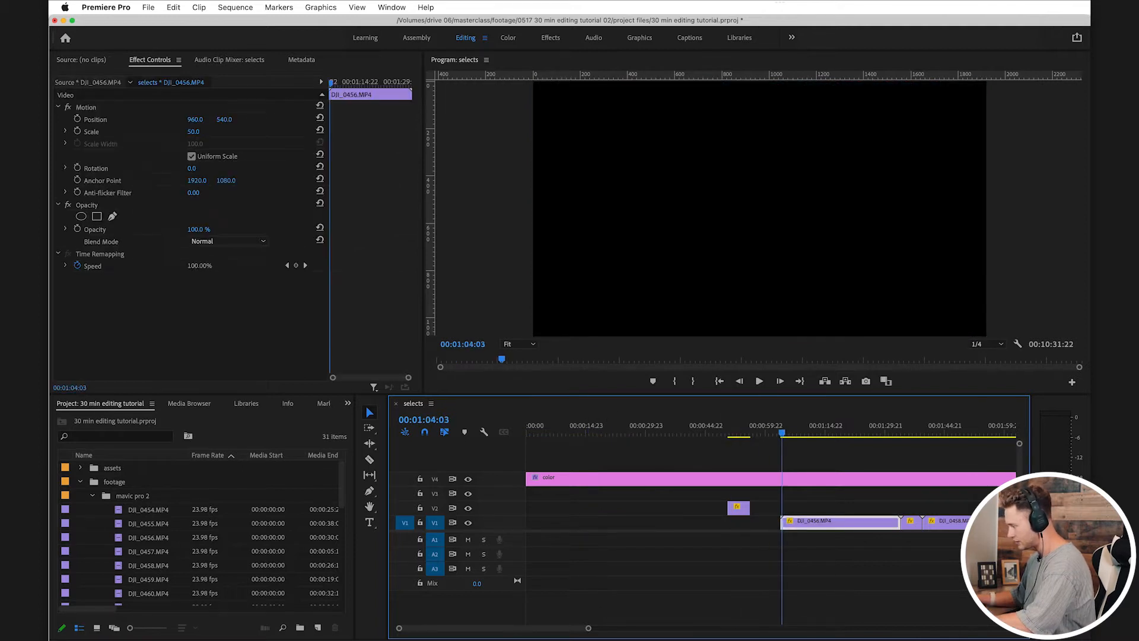
{"action": "scroll", "coordinate": [812, 517], "scroll_direction": "right", "scroll_amount": 5}
{"action": "left_click_drag", "start_coordinate": [620, 427], "coordinate": [700, 426]}
{"action": "key", "text": "c"}
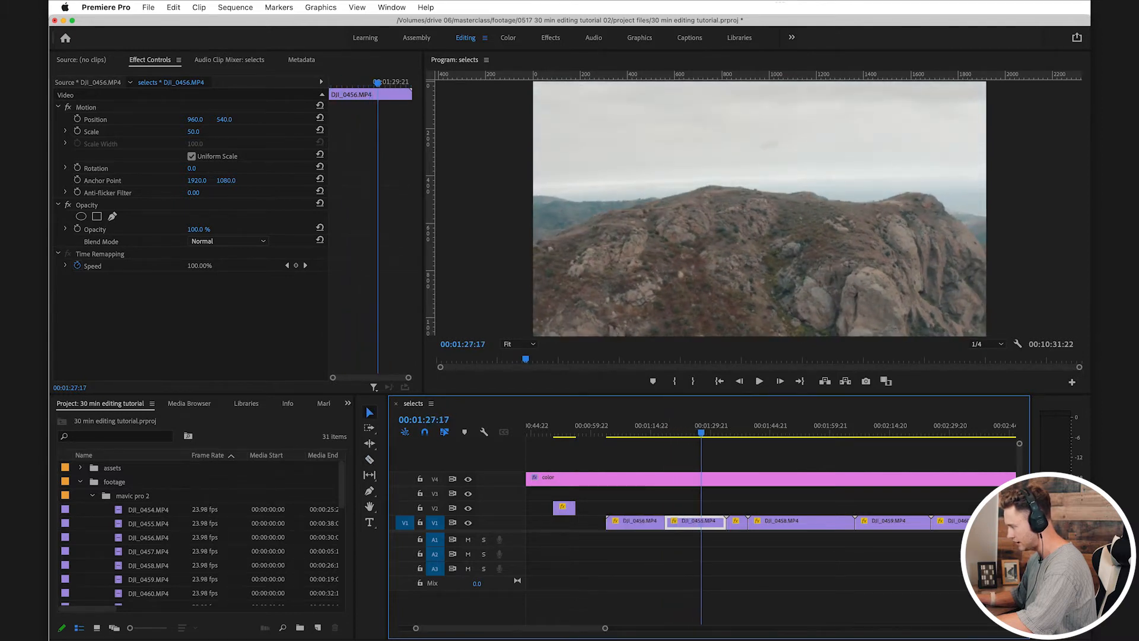
{"action": "left_click_drag", "start_coordinate": [692, 523], "coordinate": [691, 508]}
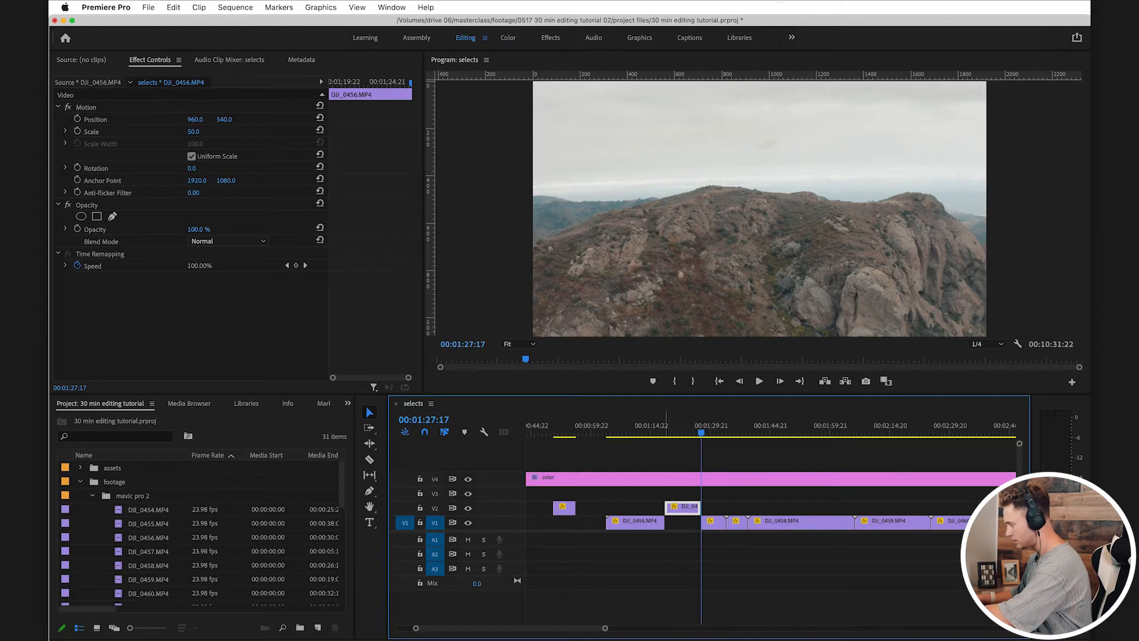
Step: Delete the leftover DJI_0456.MP4 pieces on V1 around its V2 select
{"action": "key", "text": "Delete"}
{"action": "left_click_drag", "start_coordinate": [710, 426], "coordinate": [713, 426]}
{"action": "key", "text": "Delete"}
Step: Scrub on to 00:01:51:03 in DJI_0458.MP4 and delete the DJI_0457.MP4 clip from V1
{"action": "scroll", "coordinate": [739, 451], "scroll_direction": "up", "scroll_amount": 3}
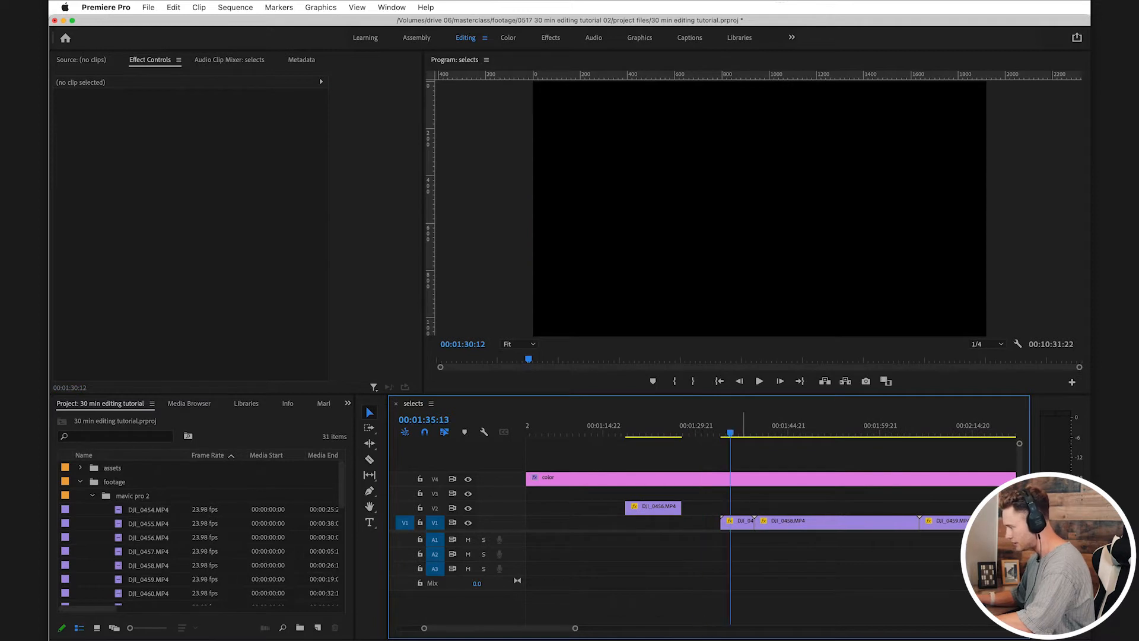
{"action": "key", "text": "="}
{"action": "left_click_drag", "start_coordinate": [683, 426], "coordinate": [875, 426]}
{"action": "key", "text": "Delete"}
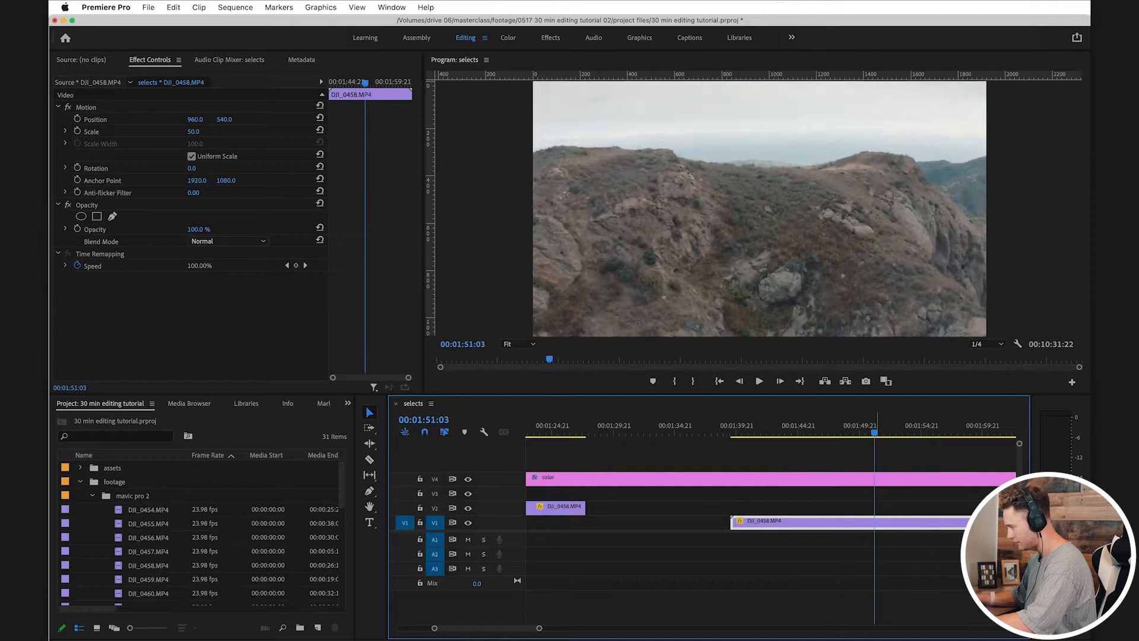
Step: Split DJI_0458.MP4 at about 1:51 and at 00:02:04:18, and move the middle piece up to V2
{"action": "scroll", "coordinate": [874, 426], "scroll_direction": "right", "scroll_amount": 3}
{"action": "left_click", "coordinate": [775, 523]}
{"action": "key", "text": "v"}
{"action": "left_click_drag", "start_coordinate": [773, 426], "coordinate": [938, 426]}
{"action": "key", "text": "c"}
{"action": "left_click", "coordinate": [938, 523]}
{"action": "key", "text": "v"}
{"action": "left_click_drag", "start_coordinate": [909, 523], "coordinate": [910, 509]}
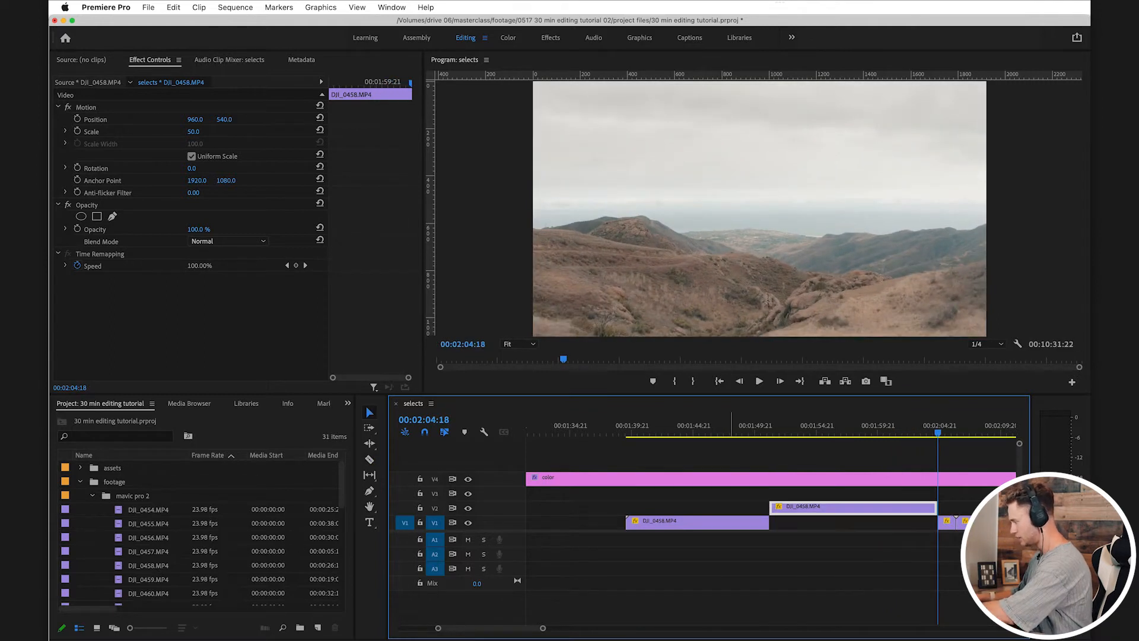
Step: Delete the leftover DJI_0458.MP4 pieces on V1 on both sides of its V2 select
{"action": "left_click", "coordinate": [731, 523]}
{"action": "key", "text": "Delete"}
{"action": "left_click", "coordinate": [949, 523]}
{"action": "key", "text": "Delete"}
{"action": "scroll", "coordinate": [771, 523], "scroll_direction": "right", "scroll_amount": 3}
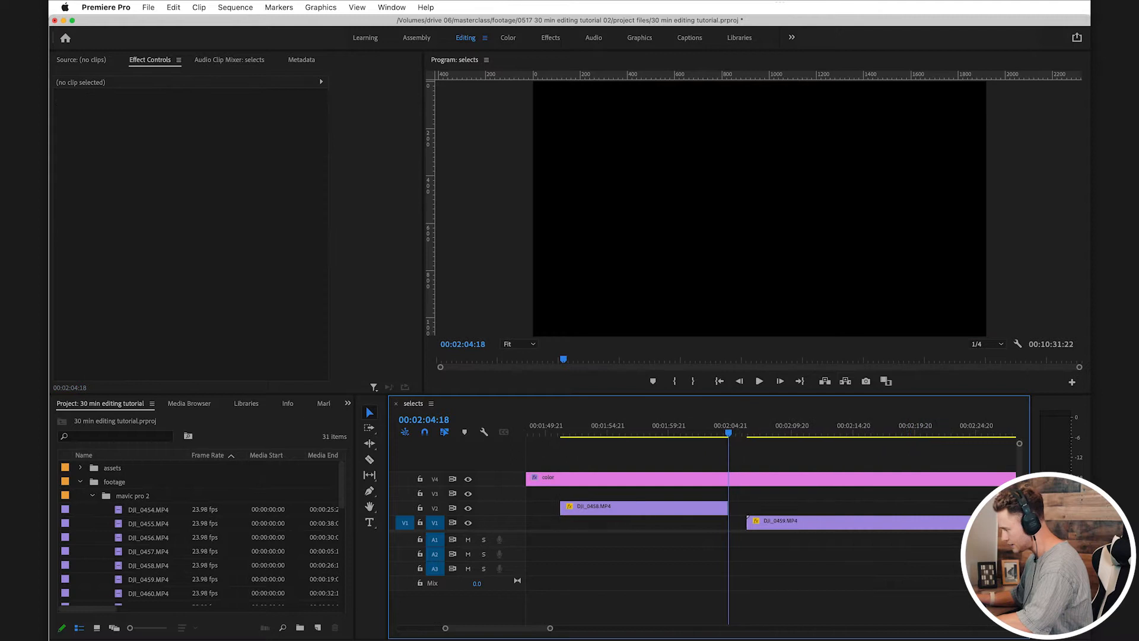
Step: Review DJI_0459.MP4 and split it at about 2:16 and at 00:02:24:00
{"action": "left_click_drag", "start_coordinate": [750, 426], "coordinate": [870, 426]}
{"action": "key", "text": "c"}
{"action": "left_click", "coordinate": [870, 523]}
{"action": "key", "text": "v"}
{"action": "scroll", "coordinate": [870, 523], "scroll_direction": "right", "scroll_amount": 2}
{"action": "left_click_drag", "start_coordinate": [784, 426], "coordinate": [878, 426]}
{"action": "key", "text": "c"}
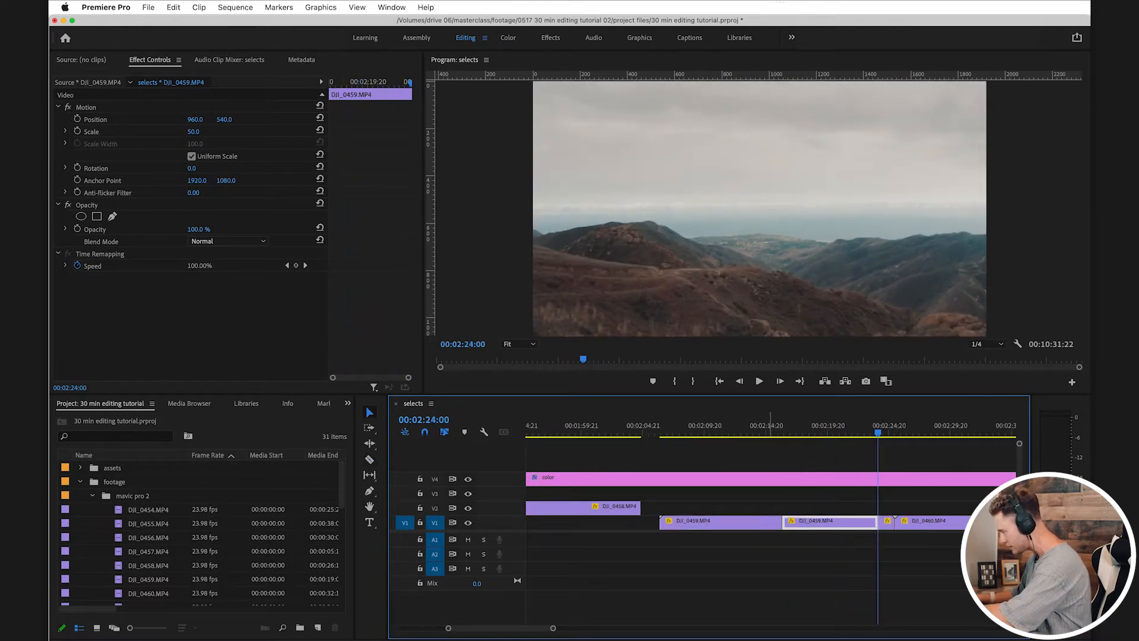
Step: Delete the DJI_0459.MP4 pieces before and after its middle section on V1
{"action": "left_click", "coordinate": [763, 523]}
{"action": "key", "text": "Delete"}
{"action": "left_click", "coordinate": [886, 523]}
{"action": "key", "text": "Delete"}
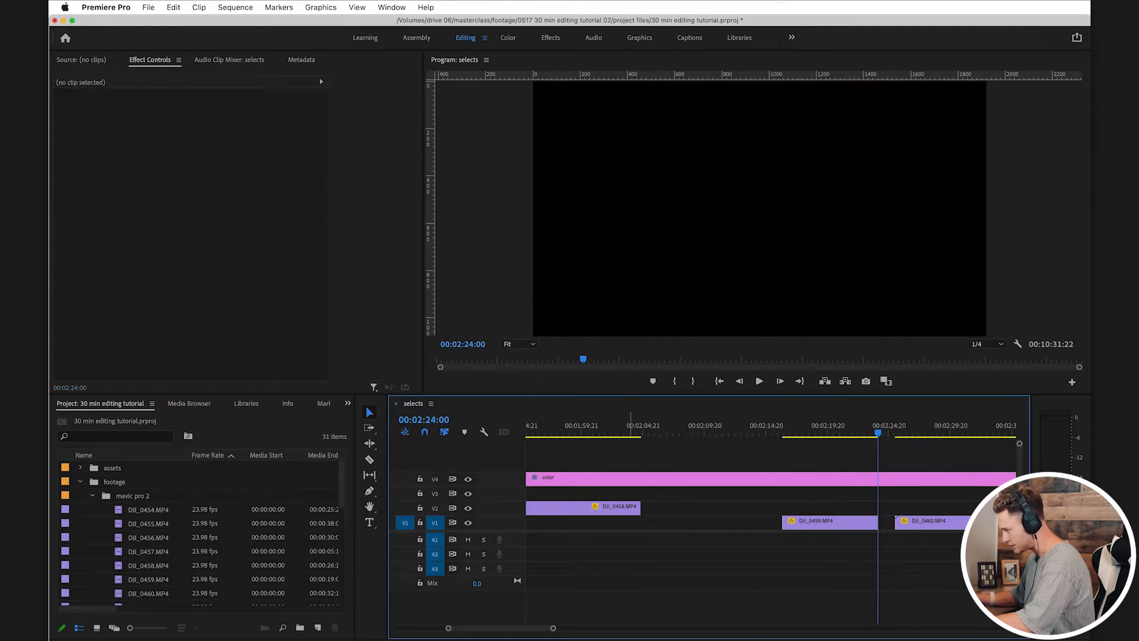
Step: Compare the DJI_0458.MP4 select with the remaining DJI_0459.MP4 piece and move the DJI_0459.MP4 piece up to V2
{"action": "left_click", "coordinate": [606, 426]}
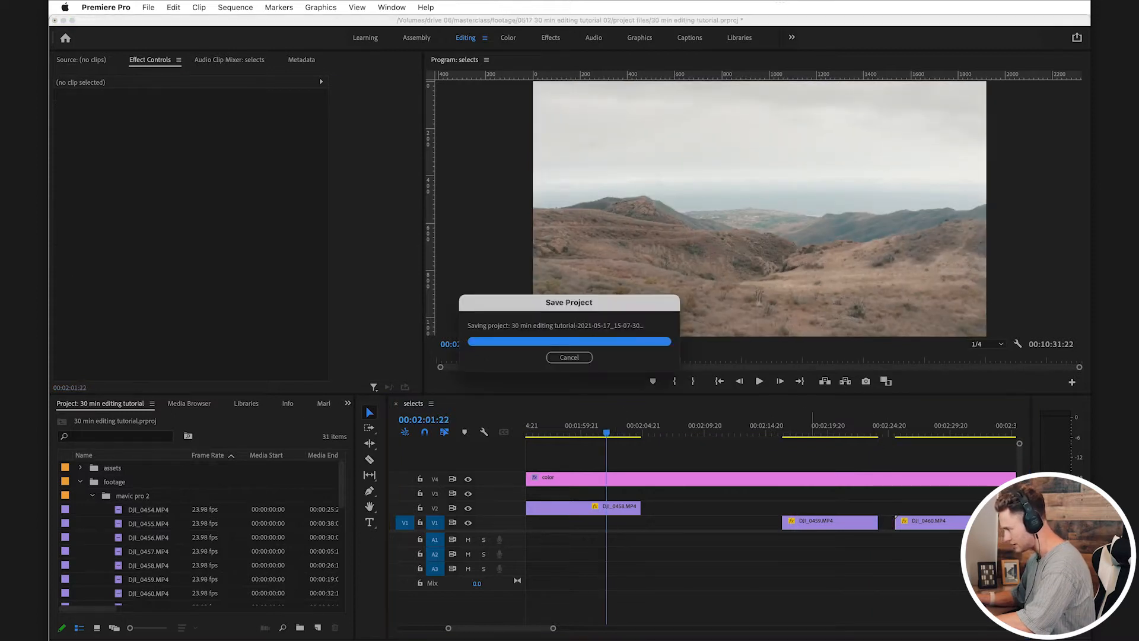
{"action": "left_click", "coordinate": [813, 426]}
{"action": "left_click", "coordinate": [598, 426]}
{"action": "left_click", "coordinate": [816, 426]}
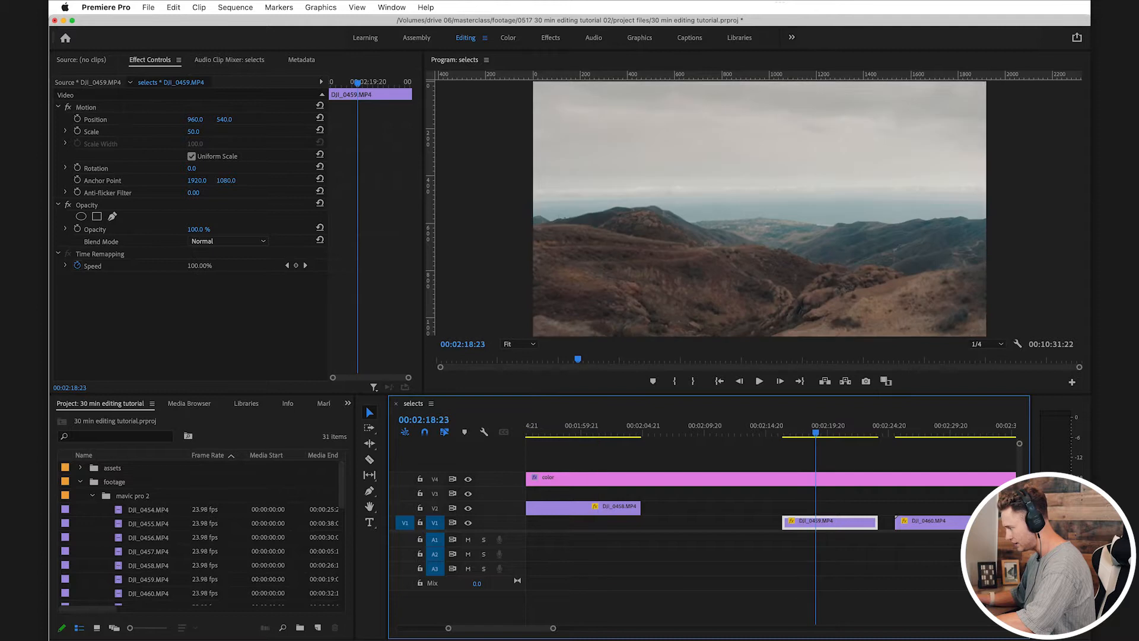
{"action": "key", "text": "alt+Up"}
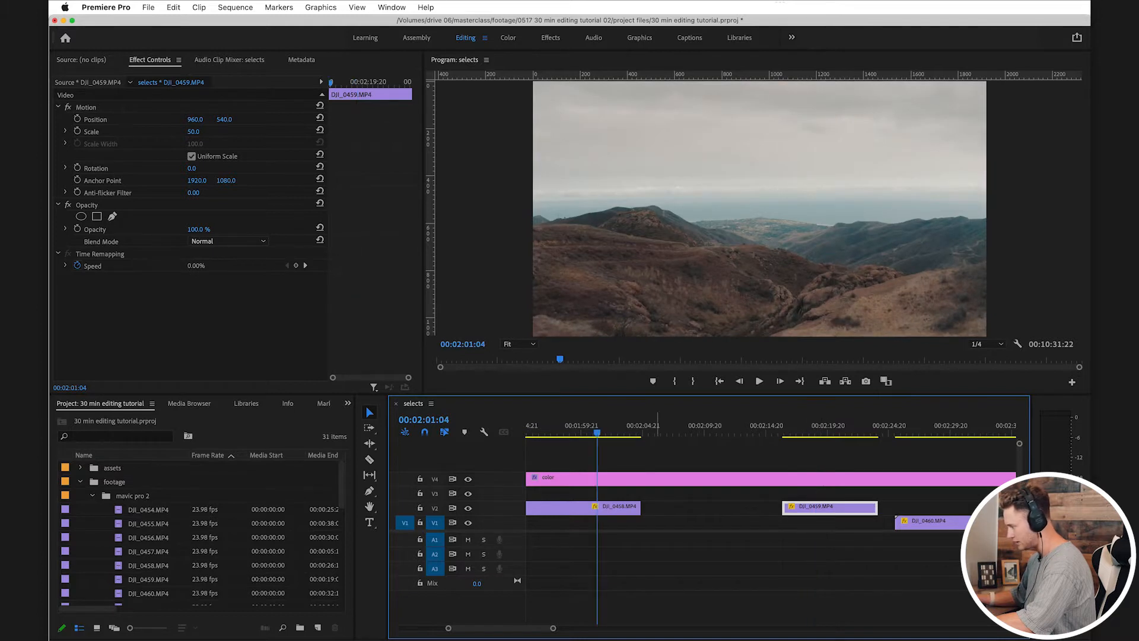
{"action": "left_click", "coordinate": [829, 426]}
Step: Review DJI_0460.MP4 and split it at about 2:37 and at 00:02:55:18
{"action": "scroll", "coordinate": [829, 451], "scroll_direction": "right", "scroll_amount": 3}
{"action": "scroll", "coordinate": [764, 426], "scroll_direction": "right", "scroll_amount": 3}
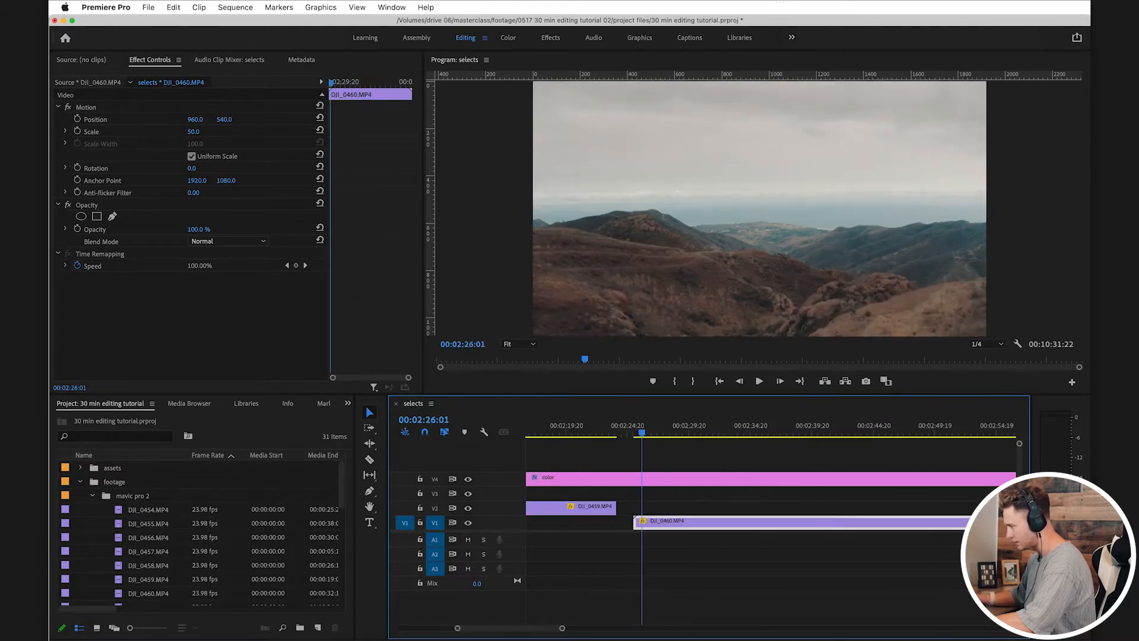
{"action": "left_click_drag", "start_coordinate": [650, 428], "coordinate": [974, 428]}
{"action": "left_click", "coordinate": [776, 521]}
{"action": "key", "text": "v"}
{"action": "scroll", "coordinate": [956, 429], "scroll_direction": "right", "scroll_amount": 3}
{"action": "left_click_drag", "start_coordinate": [796, 428], "coordinate": [833, 429]}
Step: Delete the outer DJI_0460.MP4 pieces from V1 and move the middle piece up to V2
{"action": "left_click", "coordinate": [581, 523]}
{"action": "key", "text": "Delete"}
{"action": "left_click", "coordinate": [847, 522]}
{"action": "key", "text": "Delete"}
{"action": "left_click", "coordinate": [804, 522]}
{"action": "key", "text": "alt+Up"}
{"action": "scroll", "coordinate": [805, 521], "scroll_direction": "right", "scroll_amount": 3}
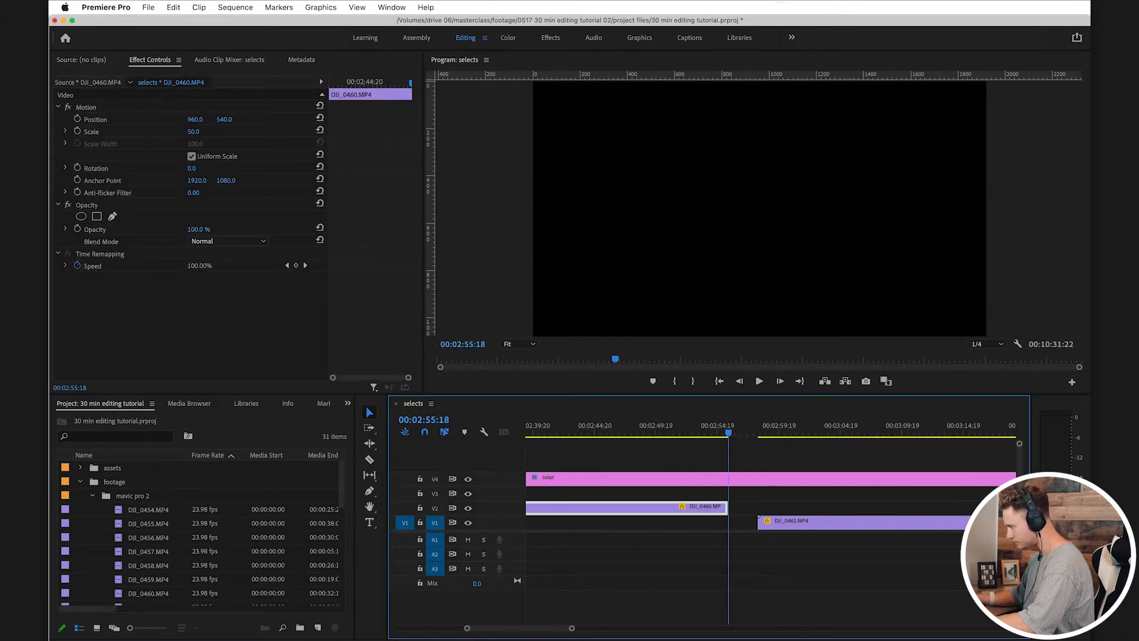
Step: Review the opening of DJI_0461.MP4 and split it at 00:03:10:00
{"action": "left_click_drag", "start_coordinate": [758, 428], "coordinate": [790, 428]}
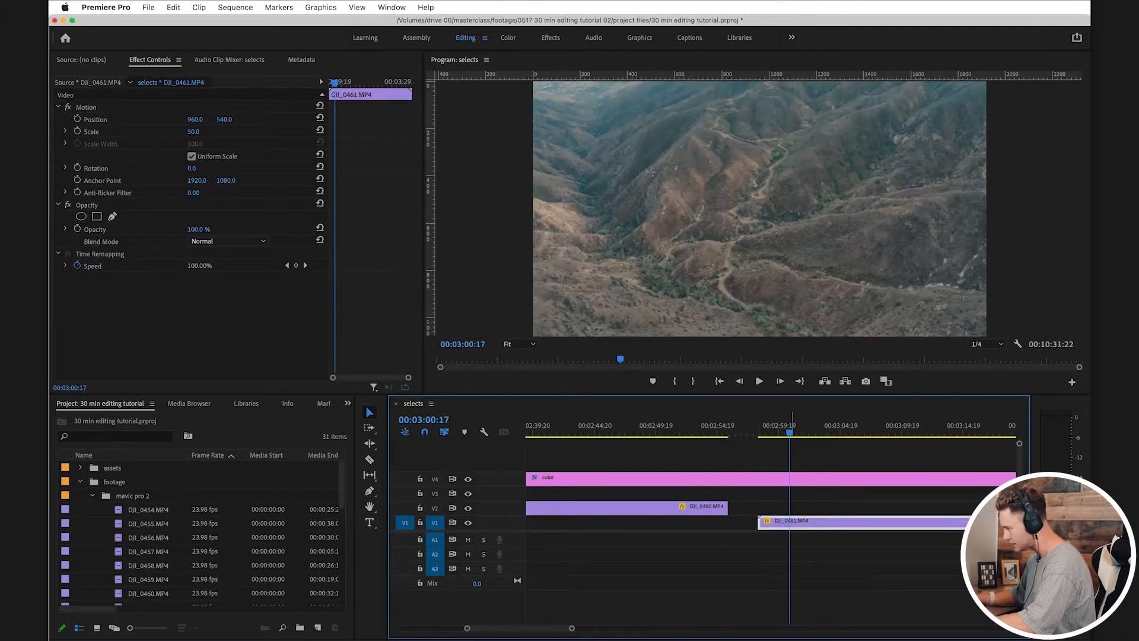
{"action": "scroll", "coordinate": [789, 463], "scroll_direction": "right", "scroll_amount": 3}
{"action": "left_click_drag", "start_coordinate": [710, 427], "coordinate": [817, 427]}
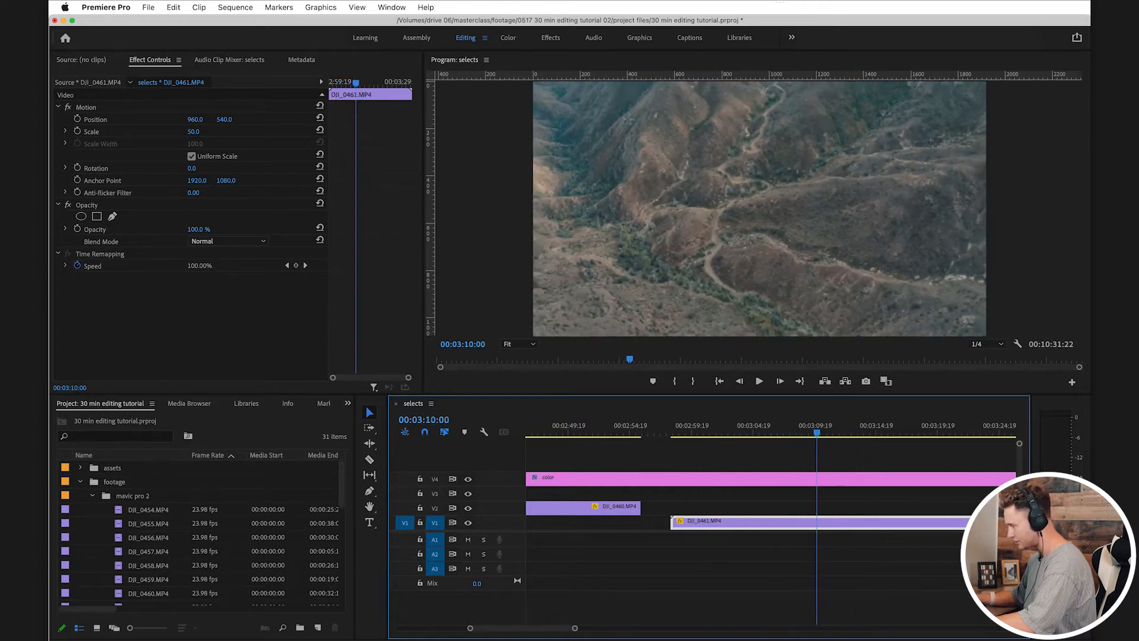
{"action": "key", "text": "c"}
{"action": "left_click", "coordinate": [817, 523]}
{"action": "key", "text": "v"}
Step: Scrub through the rest of DJI_0461.MP4 and split it again at about 3:29
{"action": "scroll", "coordinate": [817, 522], "scroll_direction": "right", "scroll_amount": 5}
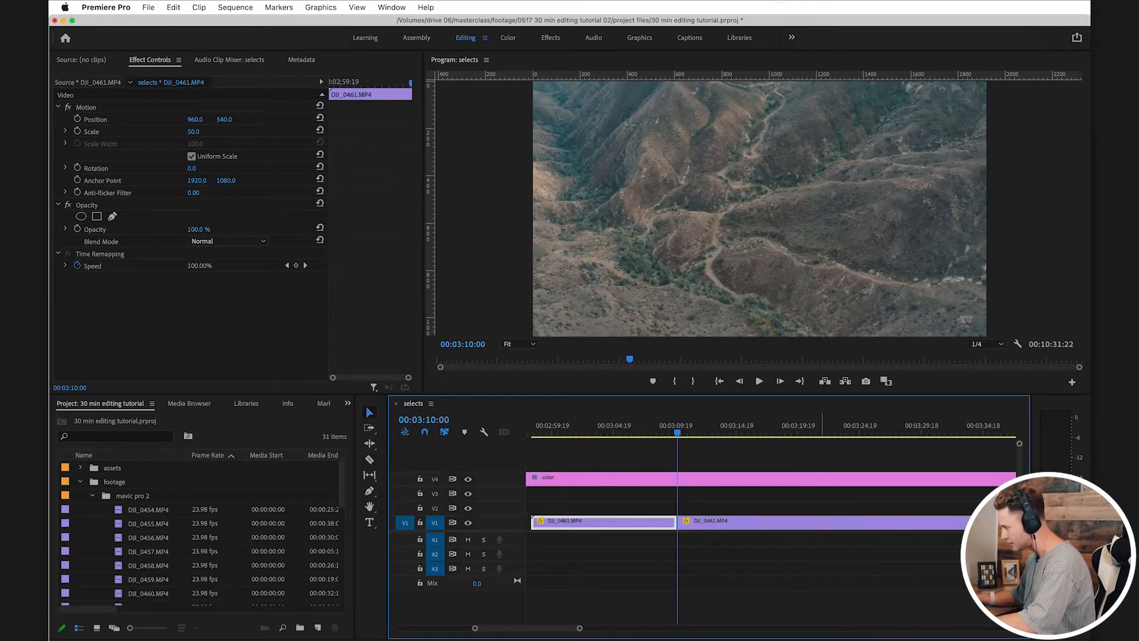
{"action": "left_click_drag", "start_coordinate": [698, 427], "coordinate": [894, 427]}
{"action": "scroll", "coordinate": [894, 428], "scroll_direction": "right", "scroll_amount": 5}
{"action": "left_click_drag", "start_coordinate": [772, 428], "coordinate": [791, 428]}
{"action": "key", "text": "c"}
{"action": "left_click", "coordinate": [792, 522]}
{"action": "key", "text": "v"}
Step: Move the middle DJI_0461.MP4 piece up to V2, delete its leftovers on V1, and save the project
{"action": "left_click_drag", "start_coordinate": [766, 522], "coordinate": [767, 508]}
{"action": "left_click", "coordinate": [837, 522]}
{"action": "key", "text": "Delete"}
{"action": "left_click", "coordinate": [544, 522]}
{"action": "key", "text": "Delete"}
{"action": "left_click_drag", "start_coordinate": [741, 428], "coordinate": [732, 427]}
{"action": "key", "text": "super+s"}
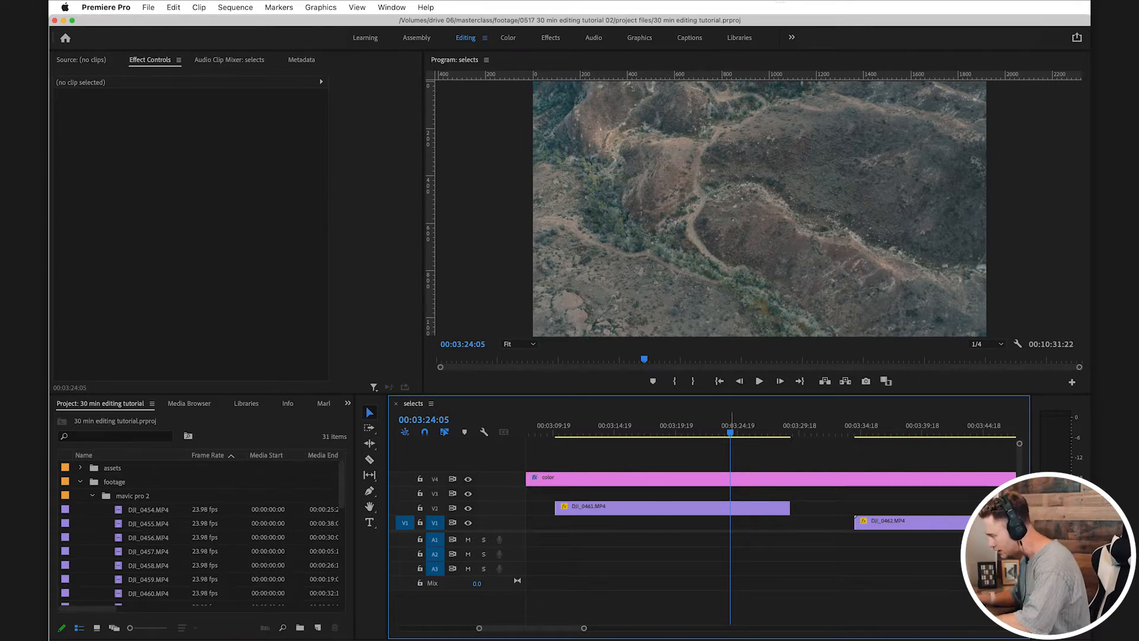
Step: Review the start of DJI_0462.MP4 and split it at 00:03:43:21
{"action": "key", "text": "space"}
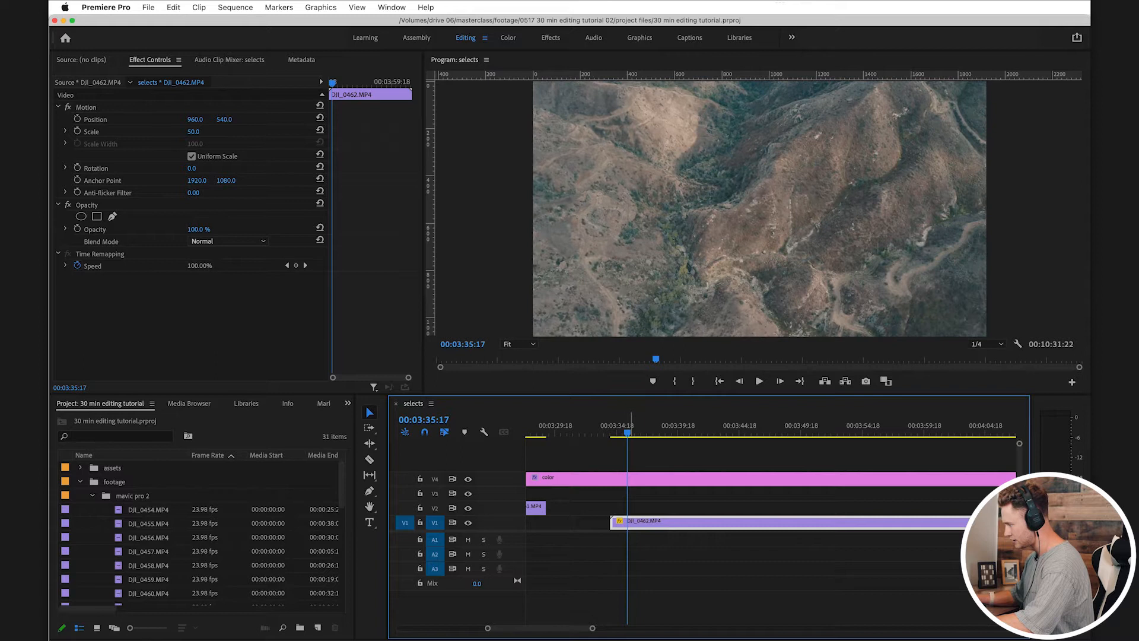
{"action": "left_click_drag", "start_coordinate": [627, 433], "coordinate": [728, 432]}
{"action": "left_click", "coordinate": [729, 522]}
{"action": "key", "text": "v"}
{"action": "scroll", "coordinate": [729, 523], "scroll_direction": "right", "scroll_amount": 3}
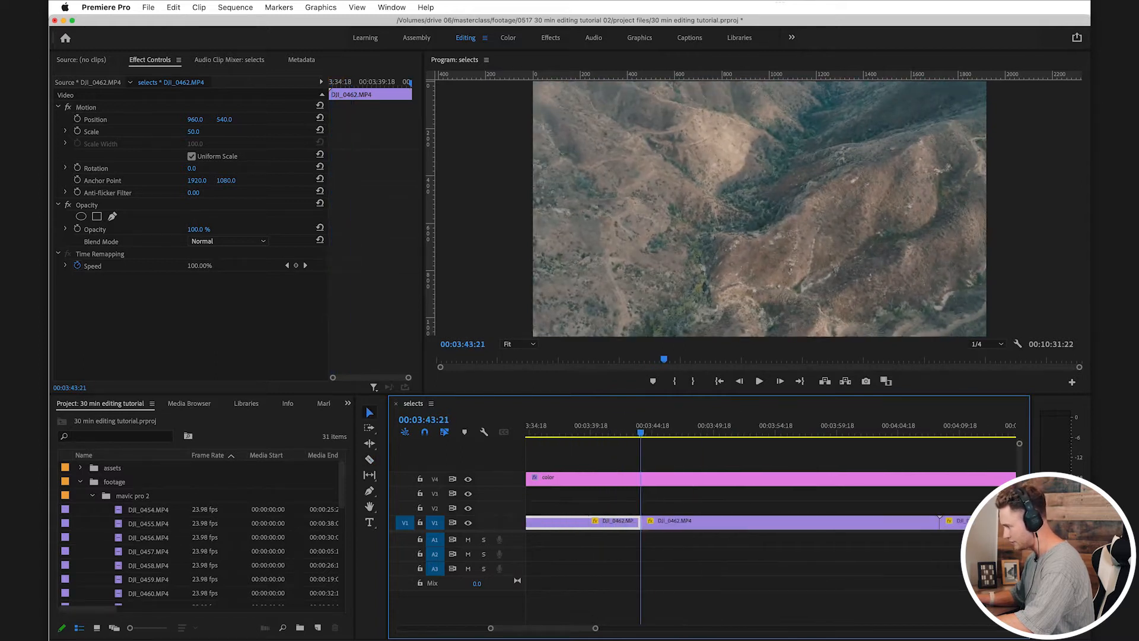
Step: Split DJI_0462.MP4 again at about 4:02 and move the section between the two cuts up to V2
{"action": "mouse_move", "coordinate": [654, 426]}
{"action": "left_mouse_down"}
{"action": "mouse_move", "coordinate": [732, 426]}
{"action": "mouse_move", "coordinate": [669, 426]}
{"action": "left_mouse_up"}
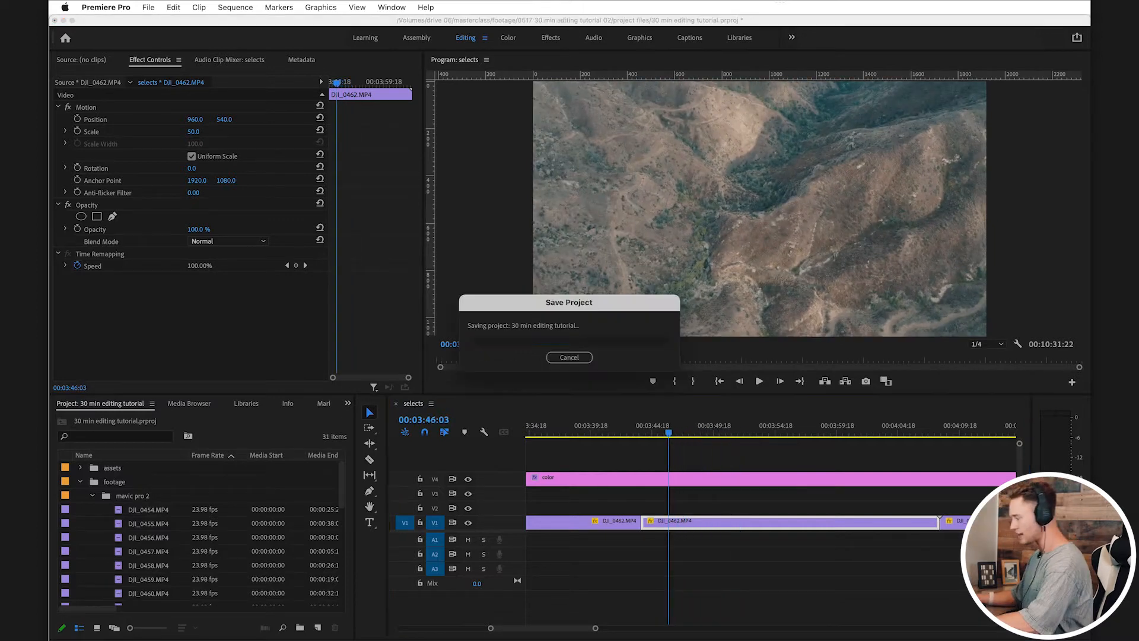
{"action": "key", "text": "super+s"}
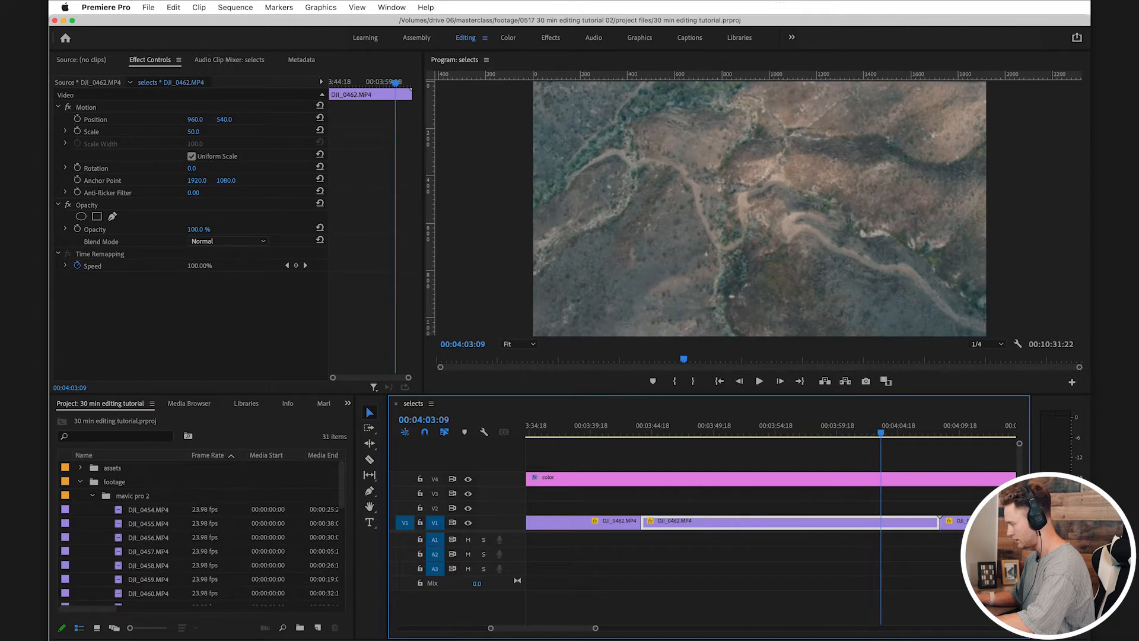
{"action": "left_click", "coordinate": [866, 523]}
{"action": "key", "text": "v"}
{"action": "left_click_drag", "start_coordinate": [849, 523], "coordinate": [848, 509]}
Step: Delete the leftover DJI_0462.MP4 pieces on V1 around its V2 select and save the project
{"action": "left_click", "coordinate": [620, 523]}
{"action": "key", "text": "Delete"}
{"action": "left_click", "coordinate": [762, 426]}
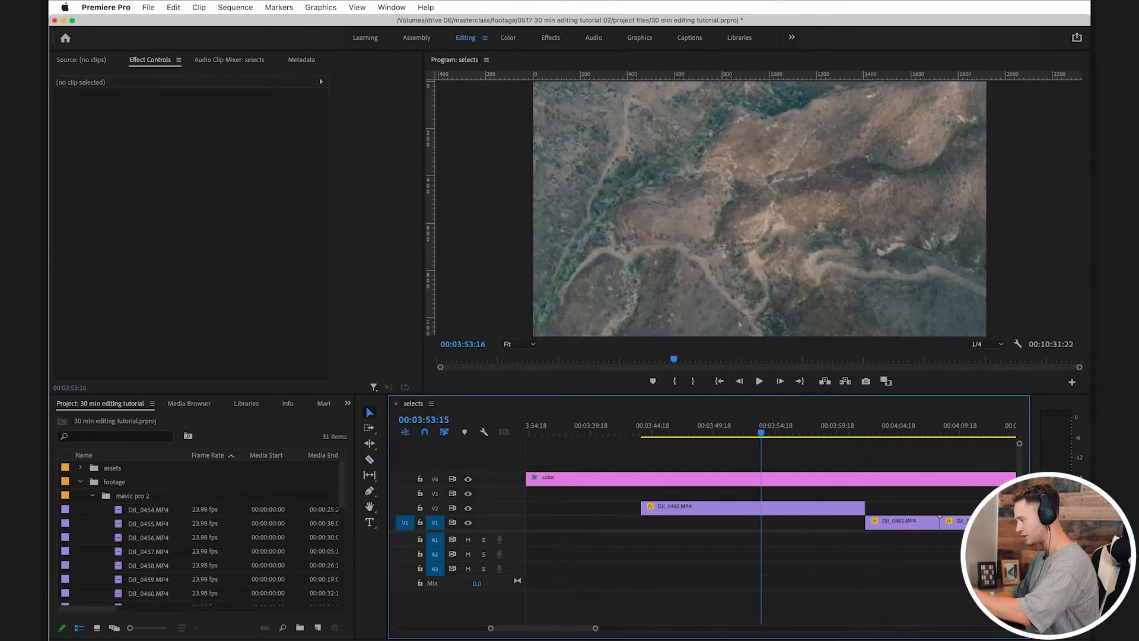
{"action": "key", "text": "super+s"}
{"action": "left_click", "coordinate": [890, 523]}
{"action": "key", "text": "Delete"}
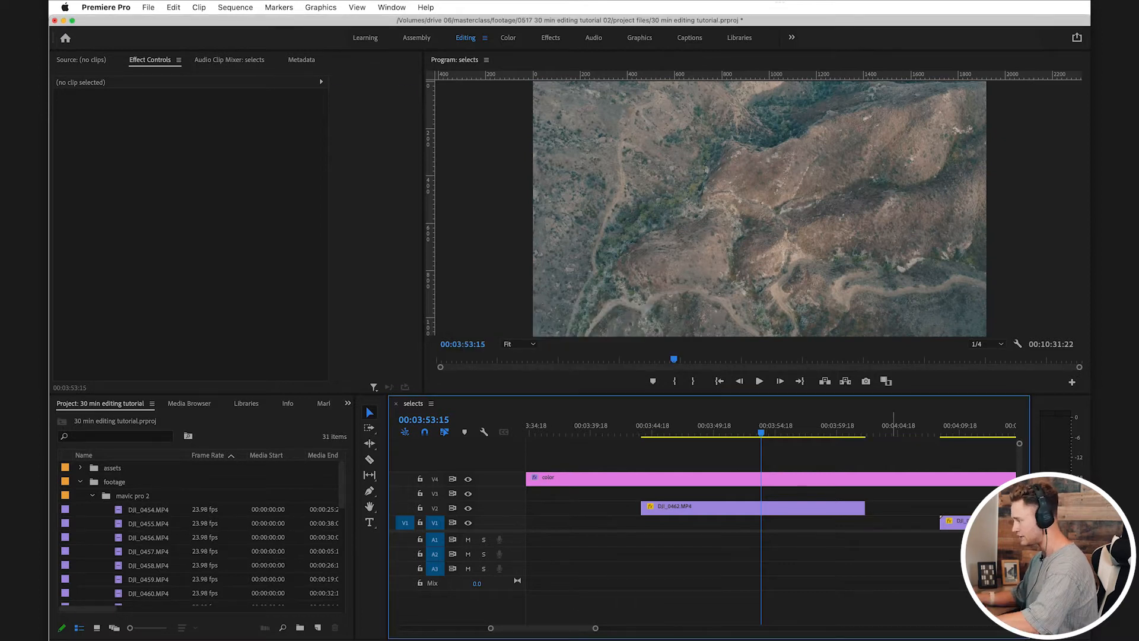
Step: Scrub on through DJI_0463.MP4 and delete the whole clip from V1
{"action": "scroll", "coordinate": [892, 523], "scroll_direction": "down", "scroll_amount": 3}
{"action": "left_click_drag", "start_coordinate": [668, 426], "coordinate": [700, 426]}
{"action": "scroll", "coordinate": [700, 426], "scroll_direction": "down", "scroll_amount": 3}
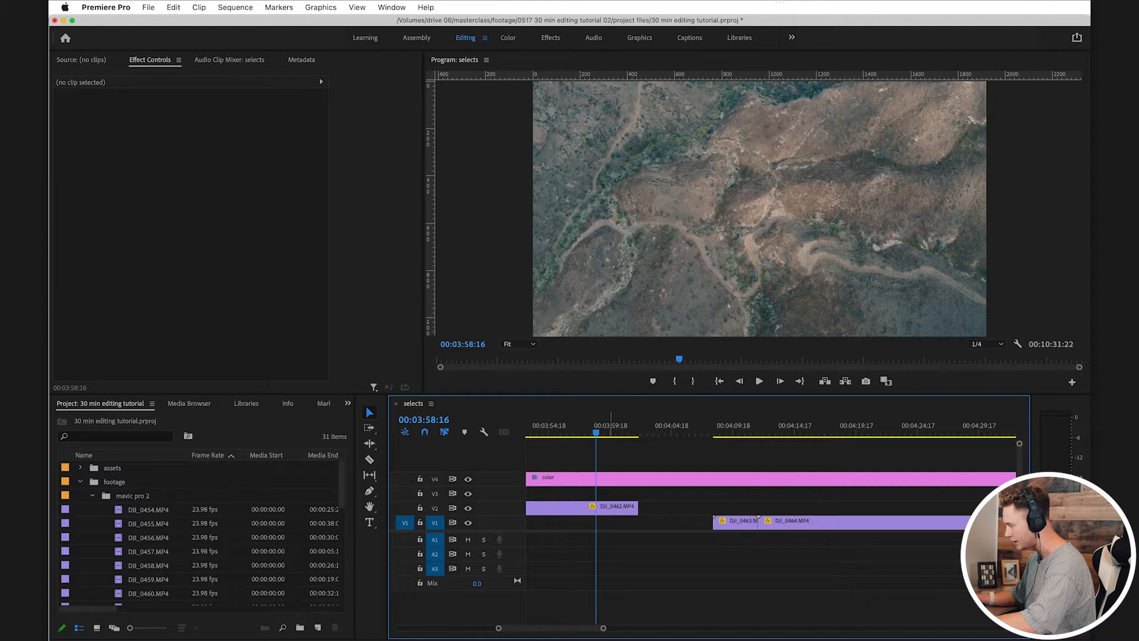
{"action": "left_click_drag", "start_coordinate": [612, 425], "coordinate": [614, 425]}
{"action": "left_click_drag", "start_coordinate": [721, 426], "coordinate": [733, 425]}
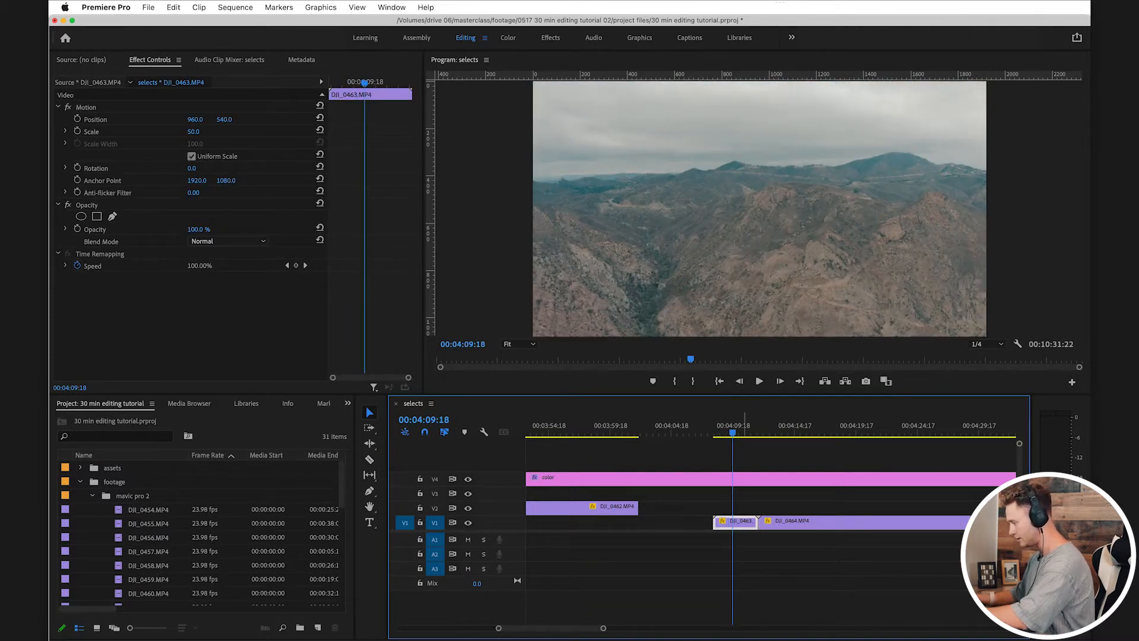
{"action": "scroll", "coordinate": [733, 523], "scroll_direction": "right", "scroll_amount": 1}
{"action": "key", "text": "Delete"}
Step: Review DJI_0464.MP4 and split it to isolate a section ending at about 4:37
{"action": "left_click", "coordinate": [730, 425]}
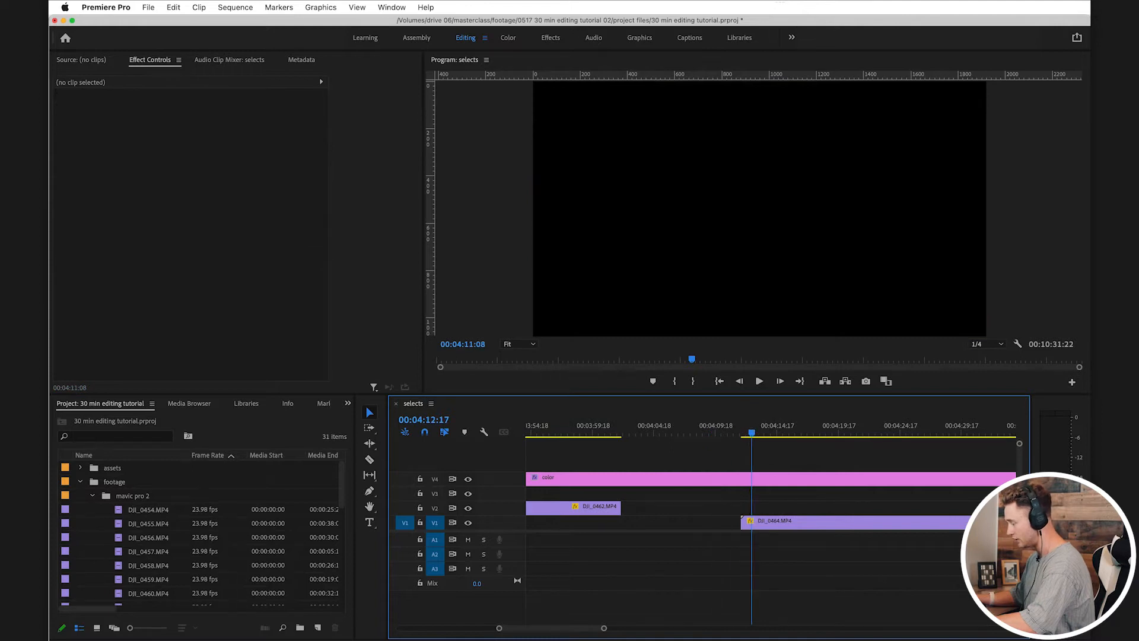
{"action": "scroll", "coordinate": [752, 426], "scroll_direction": "right", "scroll_amount": 2}
{"action": "left_click_drag", "start_coordinate": [686, 426], "coordinate": [948, 426]}
{"action": "key", "text": "c"}
{"action": "left_click", "coordinate": [762, 523]}
{"action": "key", "text": "v"}
{"action": "scroll", "coordinate": [762, 523], "scroll_direction": "right", "scroll_amount": 1}
Step: Delete the DJI_0464.MP4 pieces before and after the isolated section on V1
{"action": "left_click", "coordinate": [701, 522]}
{"action": "key", "text": "Delete"}
{"action": "left_click", "coordinate": [956, 522]}
{"action": "key", "text": "Delete"}
{"action": "scroll", "coordinate": [956, 522], "scroll_direction": "right", "scroll_amount": 2}
Step: Scrub and play through DJI_0465.MP4 to judge its usable section, and save the project
{"action": "left_click_drag", "start_coordinate": [764, 425], "coordinate": [803, 425]}
{"action": "scroll", "coordinate": [771, 522], "scroll_direction": "right", "scroll_amount": 2}
{"action": "scroll", "coordinate": [803, 425], "scroll_direction": "right", "scroll_amount": 1}
{"action": "key", "text": "super+s"}
{"action": "scroll", "coordinate": [773, 425], "scroll_direction": "right", "scroll_amount": 2}
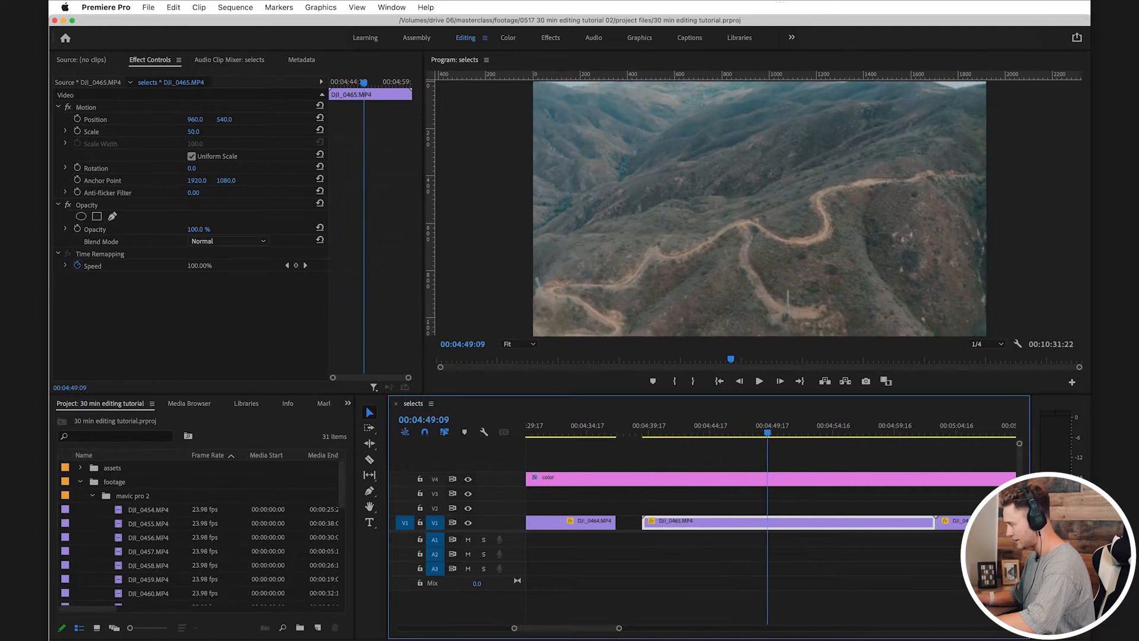
{"action": "left_click_drag", "start_coordinate": [785, 425], "coordinate": [701, 426]}
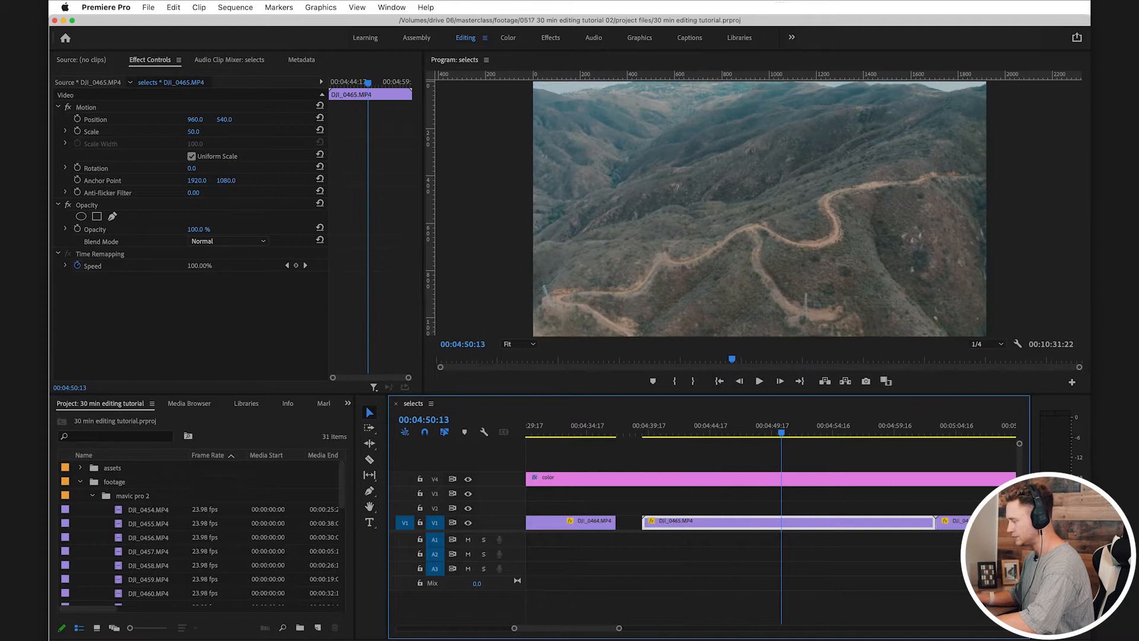
{"action": "key", "text": "super+s"}
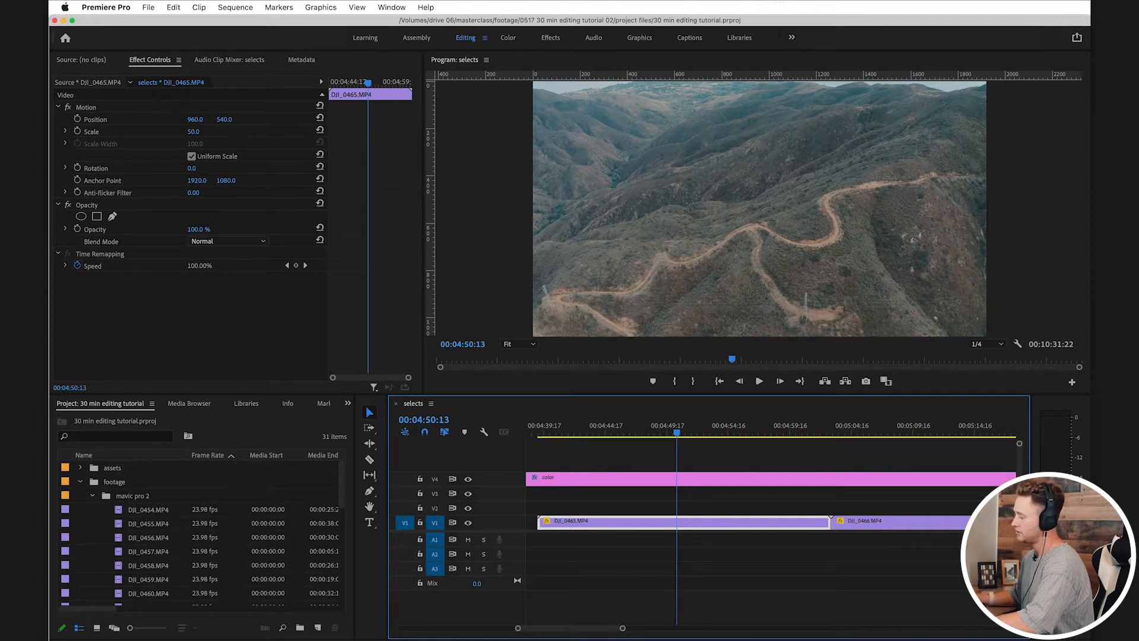
{"action": "left_click", "coordinate": [740, 457]}
{"action": "left_click_drag", "start_coordinate": [692, 429], "coordinate": [724, 429]}
{"action": "key", "text": "space"}
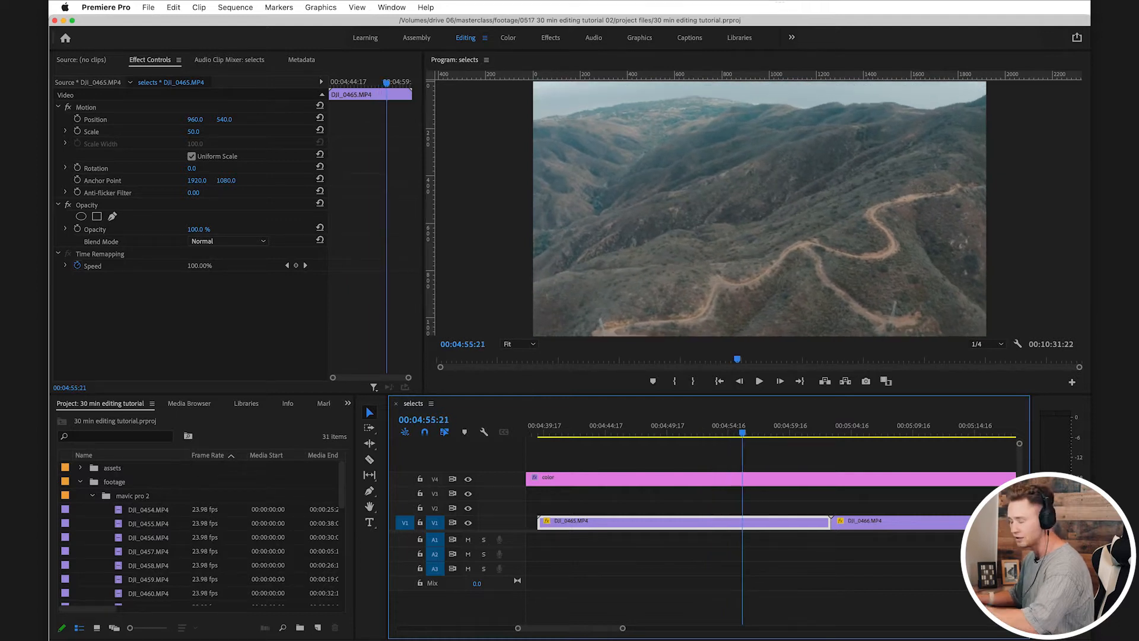
Step: Split DJI_0465.MP4 at about 4:55 and again at about 5:01
{"action": "left_click_drag", "start_coordinate": [744, 428], "coordinate": [796, 429]}
{"action": "key", "text": "c"}
{"action": "left_click", "coordinate": [739, 523]}
{"action": "key", "text": "v"}
{"action": "scroll", "coordinate": [739, 505], "scroll_direction": "right", "scroll_amount": 1}
{"action": "key", "text": "super+k"}
Step: Delete the outer DJI_0465.MP4 pieces from V1 and move the middle piece up to V2
{"action": "left_click", "coordinate": [703, 523]}
{"action": "key", "text": "Delete"}
{"action": "key", "text": "Delete"}
{"action": "left_click_drag", "start_coordinate": [771, 523], "coordinate": [771, 508]}
Step: Review DJI_0466.MP4 and split it at about 5:09 and at 00:05:15:21
{"action": "left_click_drag", "start_coordinate": [805, 428], "coordinate": [827, 429]}
{"action": "scroll", "coordinate": [827, 504], "scroll_direction": "right", "scroll_amount": 3}
{"action": "left_click", "coordinate": [824, 523]}
{"action": "left_click_drag", "start_coordinate": [740, 429], "coordinate": [798, 429]}
{"action": "key", "text": "c"}
{"action": "left_click", "coordinate": [799, 522]}
{"action": "key", "text": "v"}
{"action": "scroll", "coordinate": [798, 523], "scroll_direction": "right", "scroll_amount": 3}
{"action": "left_click_drag", "start_coordinate": [717, 428], "coordinate": [779, 428]}
{"action": "key", "text": "c"}
{"action": "left_click", "coordinate": [780, 523]}
{"action": "key", "text": "v"}
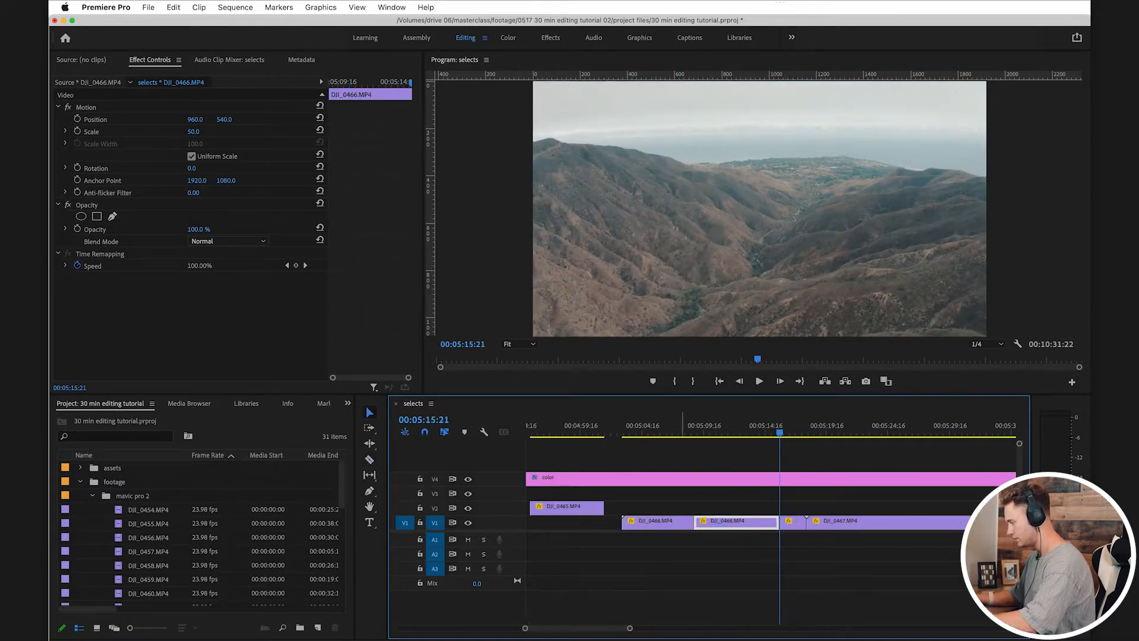
Step: Delete the outer DJI_0466.MP4 pieces from V1 and move the middle piece up to V2
{"action": "left_click", "coordinate": [676, 523]}
{"action": "key", "text": "Delete"}
{"action": "left_click", "coordinate": [797, 523]}
{"action": "key", "text": "Delete"}
{"action": "left_click", "coordinate": [760, 522]}
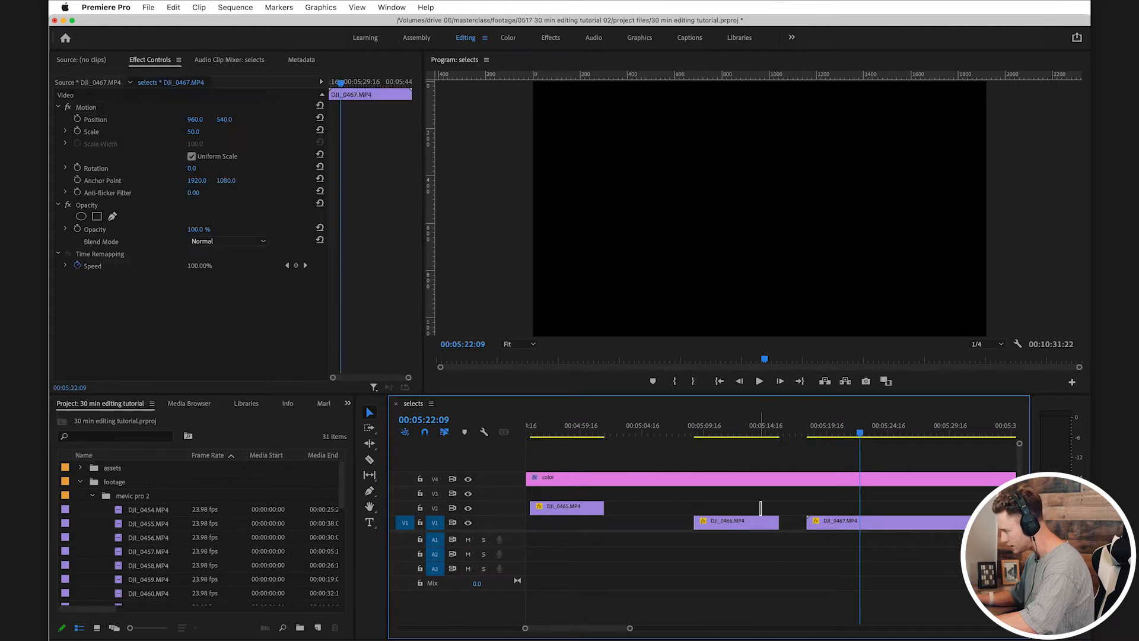
{"action": "left_click_drag", "start_coordinate": [761, 522], "coordinate": [760, 508]}
Step: Scrub through DJI_0467.MP4 to its end and delete the whole clip from V1
{"action": "scroll", "coordinate": [760, 508], "scroll_direction": "right", "scroll_amount": 3}
{"action": "left_click_drag", "start_coordinate": [807, 429], "coordinate": [876, 428]}
{"action": "scroll", "coordinate": [876, 429], "scroll_direction": "right", "scroll_amount": 3}
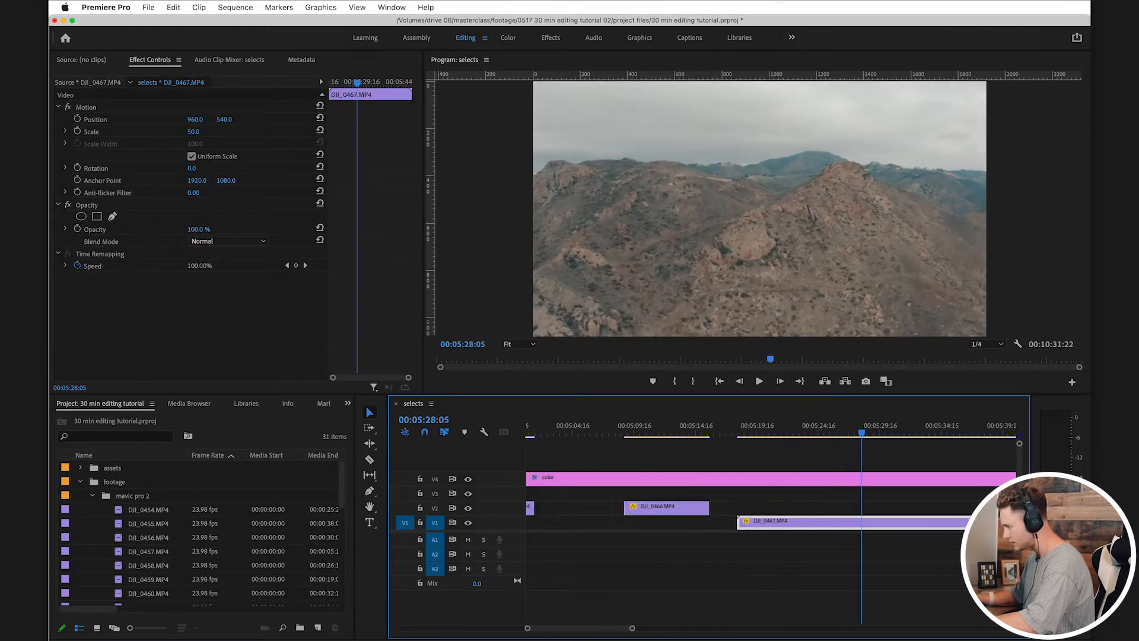
{"action": "left_click_drag", "start_coordinate": [722, 428], "coordinate": [868, 428]}
{"action": "scroll", "coordinate": [771, 522], "scroll_direction": "right", "scroll_amount": 3}
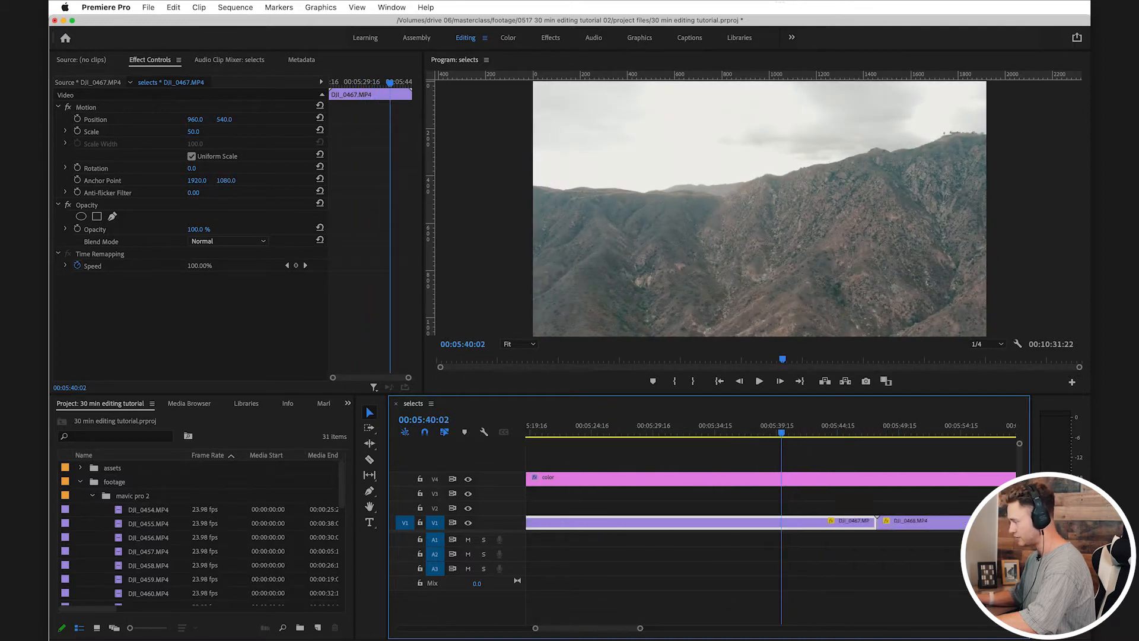
{"action": "left_click_drag", "start_coordinate": [785, 428], "coordinate": [822, 429]}
{"action": "scroll", "coordinate": [821, 428], "scroll_direction": "right", "scroll_amount": 3}
{"action": "left_click_drag", "start_coordinate": [753, 428], "coordinate": [773, 429]}
{"action": "left_click", "coordinate": [773, 457]}
{"action": "scroll", "coordinate": [773, 457], "scroll_direction": "right", "scroll_amount": 4}
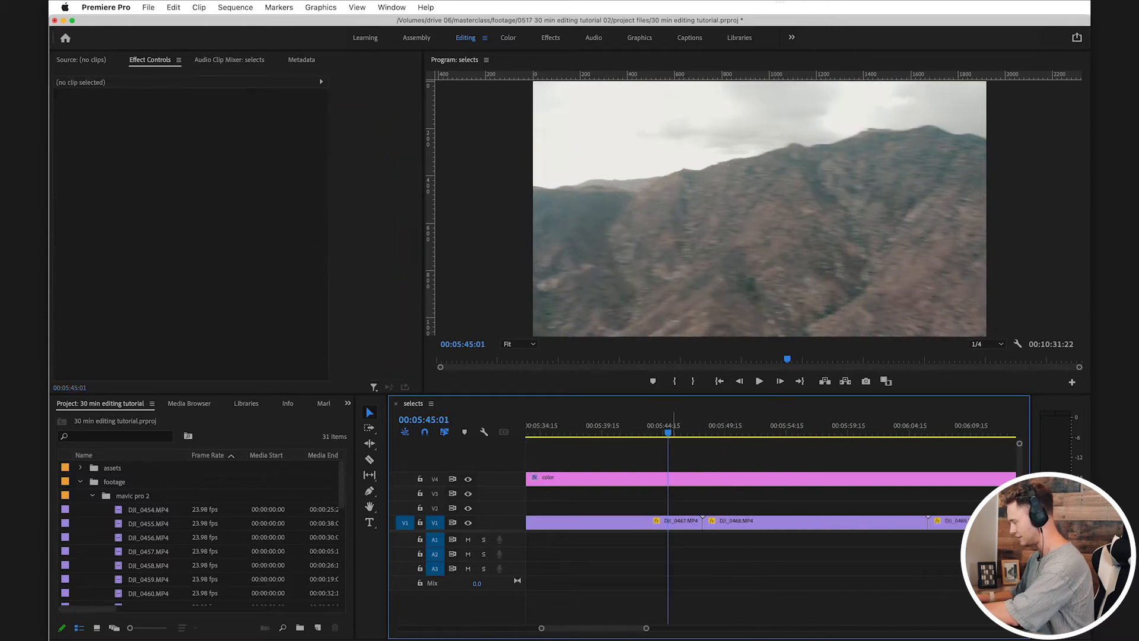
{"action": "left_click", "coordinate": [680, 522]}
{"action": "key", "text": "Delete"}
Step: Play DJI_0468.MP4 at increased speed to about 00:05:58:12 and inspect the shot full screen
{"action": "left_click_drag", "start_coordinate": [713, 429], "coordinate": [722, 428]}
{"action": "scroll", "coordinate": [722, 429], "scroll_direction": "right", "scroll_amount": 4}
{"action": "left_click", "coordinate": [660, 522]}
{"action": "key", "text": "l"}
{"action": "key", "text": "l"}
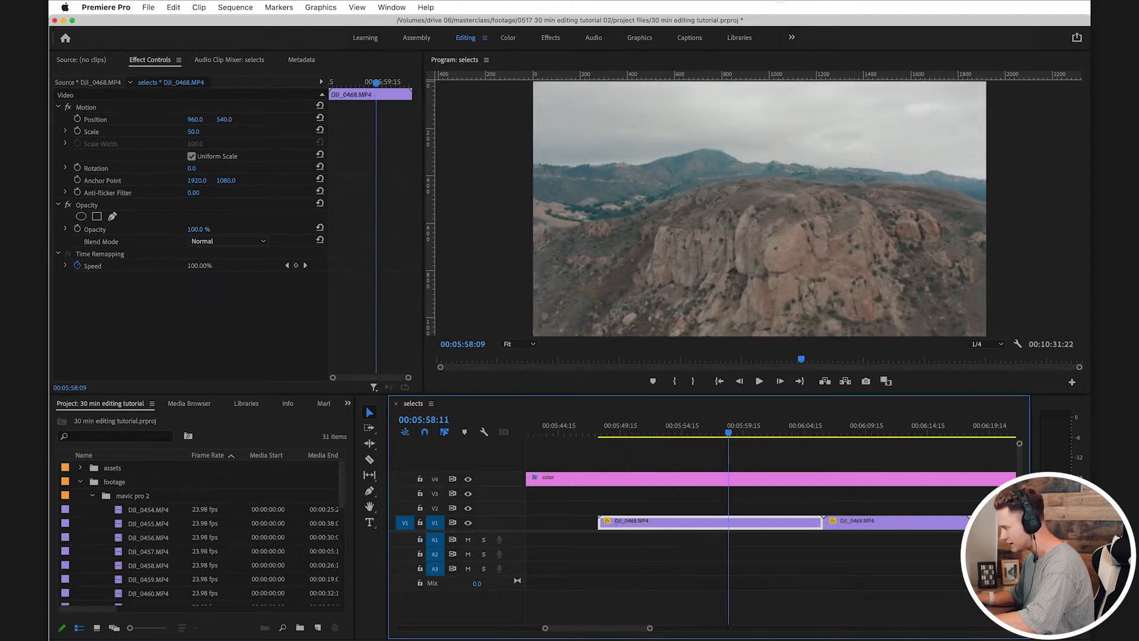
{"action": "key", "text": "ctrl+grave"}
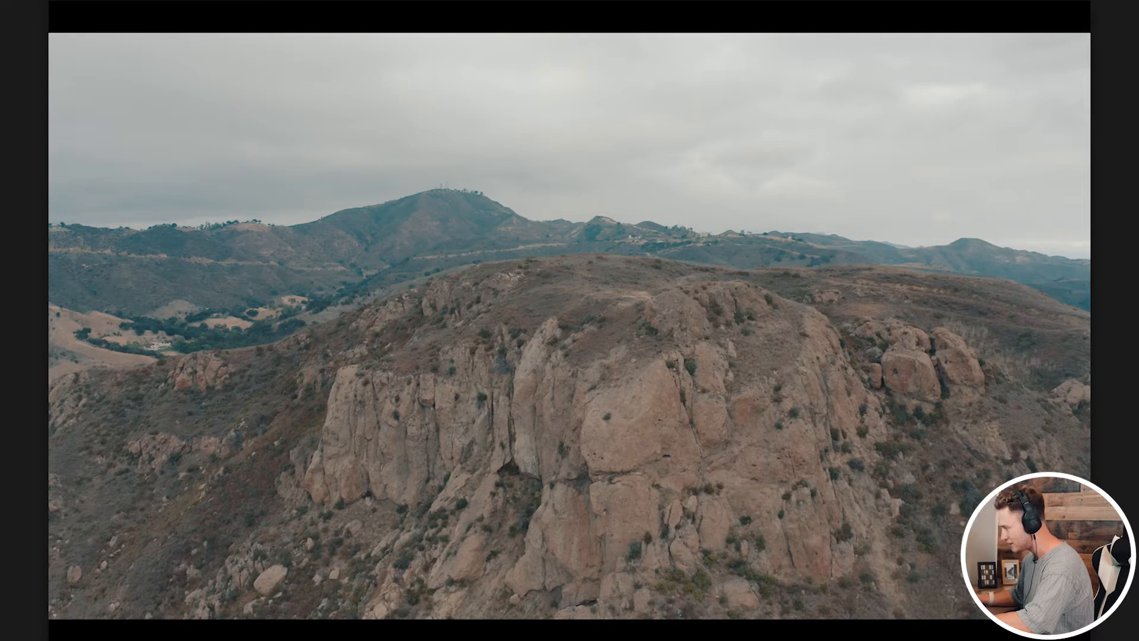
{"action": "key", "text": "ctrl+grave"}
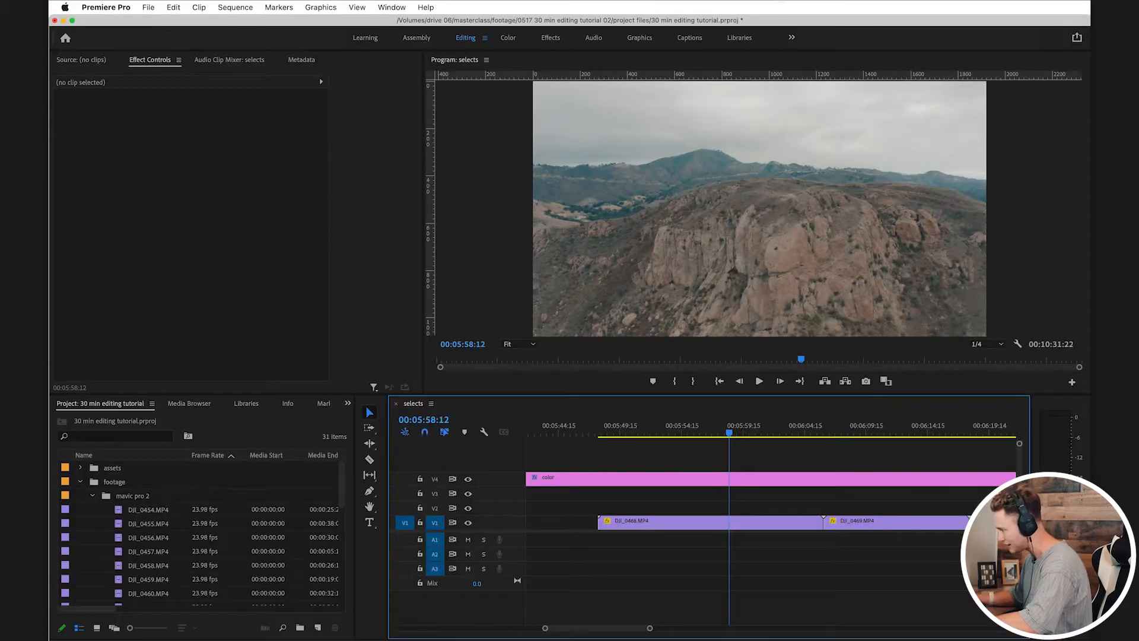
Step: Split DJI_0468.MP4 at 00:05:58:12 and at about 00:06:03
{"action": "left_click", "coordinate": [736, 523]}
{"action": "left_click_drag", "start_coordinate": [729, 433], "coordinate": [787, 432]}
{"action": "key", "text": "super+k"}
{"action": "key", "text": "c"}
{"action": "left_click", "coordinate": [787, 523]}
{"action": "key", "text": "v"}
Step: Delete the outer DJI_0468.MP4 pieces from V1 and move the middle piece up to V2
{"action": "left_click", "coordinate": [689, 522]}
{"action": "key", "text": "Delete"}
{"action": "left_click", "coordinate": [810, 522]}
{"action": "key", "text": "Delete"}
{"action": "left_click_drag", "start_coordinate": [774, 522], "coordinate": [774, 508]}
Step: Scrub through DJI_0469.MP4, split it where the usable section starts, and delete the opening piece
{"action": "scroll", "coordinate": [773, 508], "scroll_direction": "right", "scroll_amount": 3}
{"action": "left_click_drag", "start_coordinate": [726, 433], "coordinate": [822, 433]}
{"action": "key", "text": "c"}
{"action": "left_click", "coordinate": [757, 523]}
{"action": "key", "text": "v"}
{"action": "key", "text": "Delete"}
Step: Cut off and delete the end of DJI_0469.MP4, and move the remaining section up to V2
{"action": "key", "text": "c"}
{"action": "left_click", "coordinate": [823, 523]}
{"action": "key", "text": "v"}
{"action": "left_click", "coordinate": [842, 523]}
{"action": "key", "text": "Delete"}
{"action": "left_click_drag", "start_coordinate": [805, 523], "coordinate": [806, 508]}
Step: Scrub through the clip between DJI_0469.MP4 and DJI_0471.MP4 and delete it from V1
{"action": "scroll", "coordinate": [805, 508], "scroll_direction": "right", "scroll_amount": 4}
{"action": "left_click_drag", "start_coordinate": [648, 428], "coordinate": [746, 428]}
{"action": "key", "text": "Delete"}
Step: Try to cut DJI_0471.MP4 at 00:06:26:20 and trim away its opening
{"action": "key", "text": "c"}
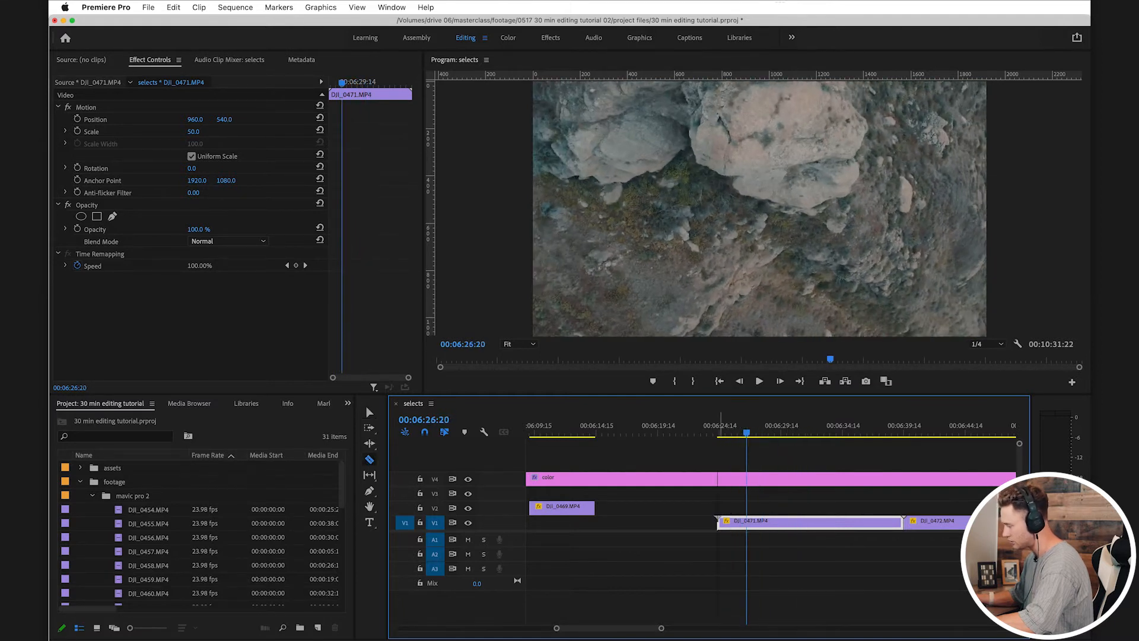
{"action": "key", "text": "c"}
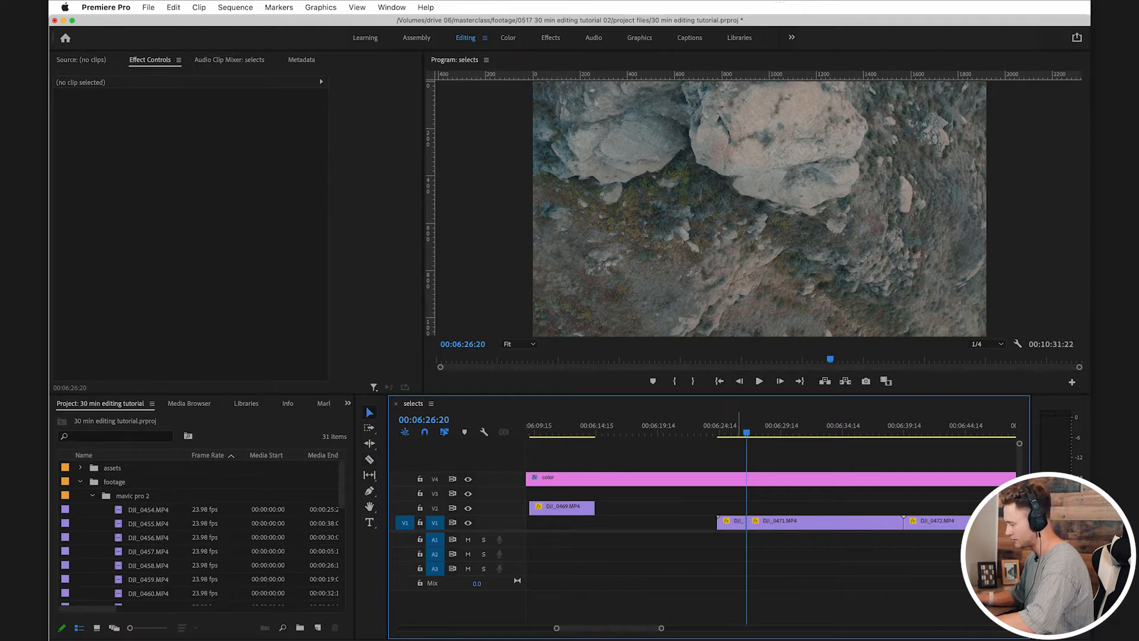
{"action": "left_click_drag", "start_coordinate": [720, 522], "coordinate": [727, 523]}
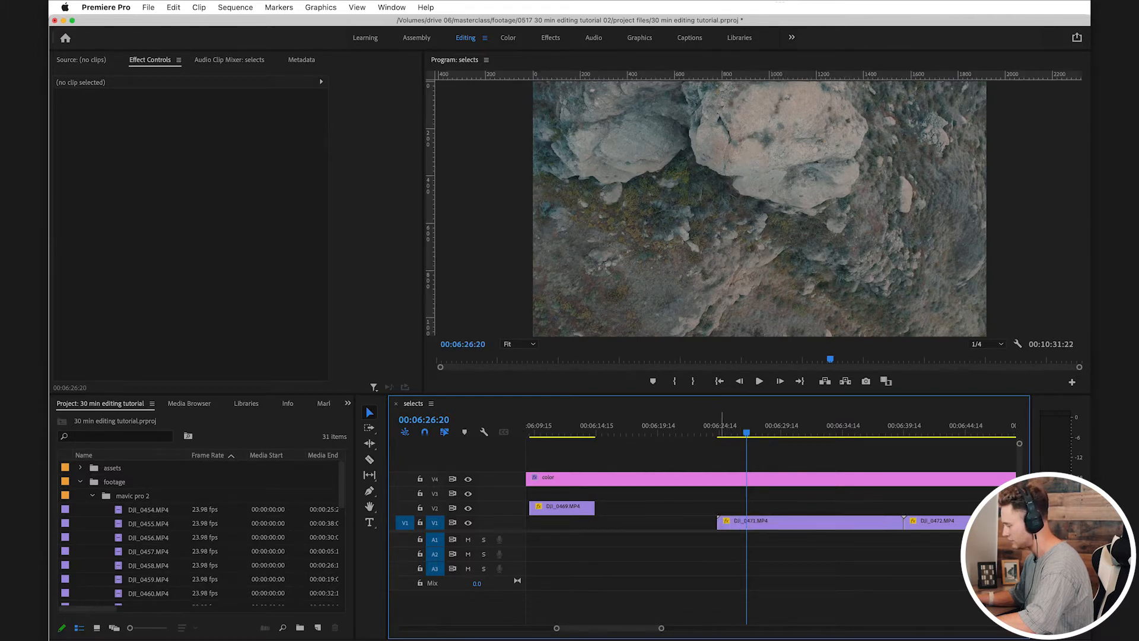
{"action": "left_click_drag", "start_coordinate": [718, 522], "coordinate": [746, 522]}
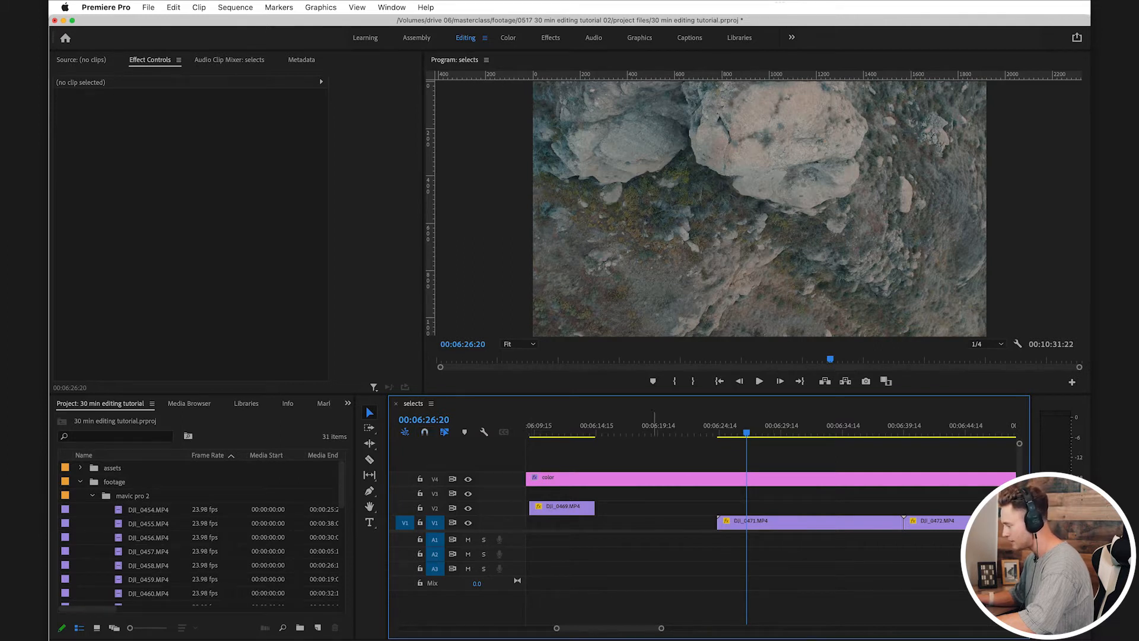
{"action": "left_click_drag", "start_coordinate": [716, 522], "coordinate": [748, 522]}
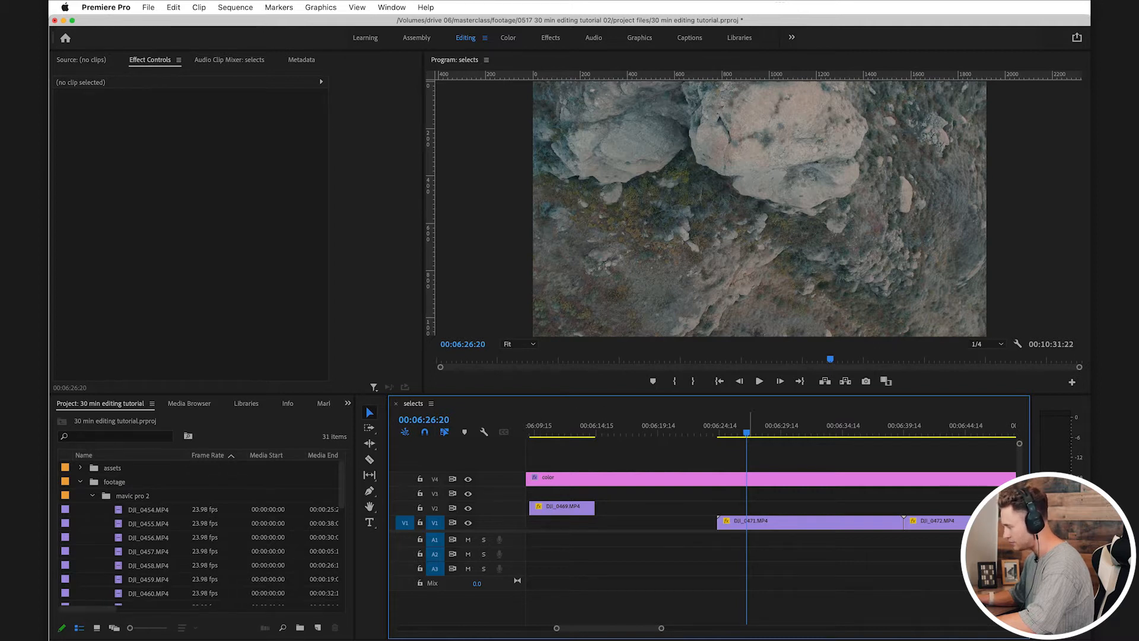
{"action": "left_click_drag", "start_coordinate": [720, 521], "coordinate": [751, 521]}
{"action": "key", "text": "super+z"}
Step: Review DJI_0471.MP4, trim its end to about 00:06:38, and move the clip up to V2
{"action": "left_click_drag", "start_coordinate": [748, 432], "coordinate": [770, 432]}
{"action": "key", "text": "c"}
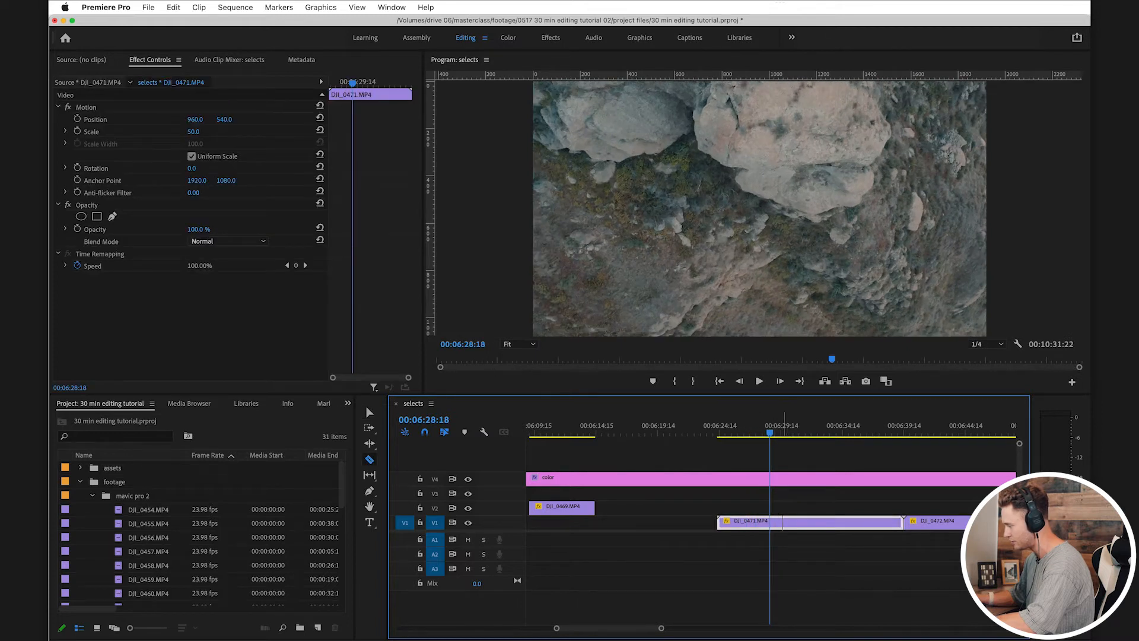
{"action": "key", "text": "="}
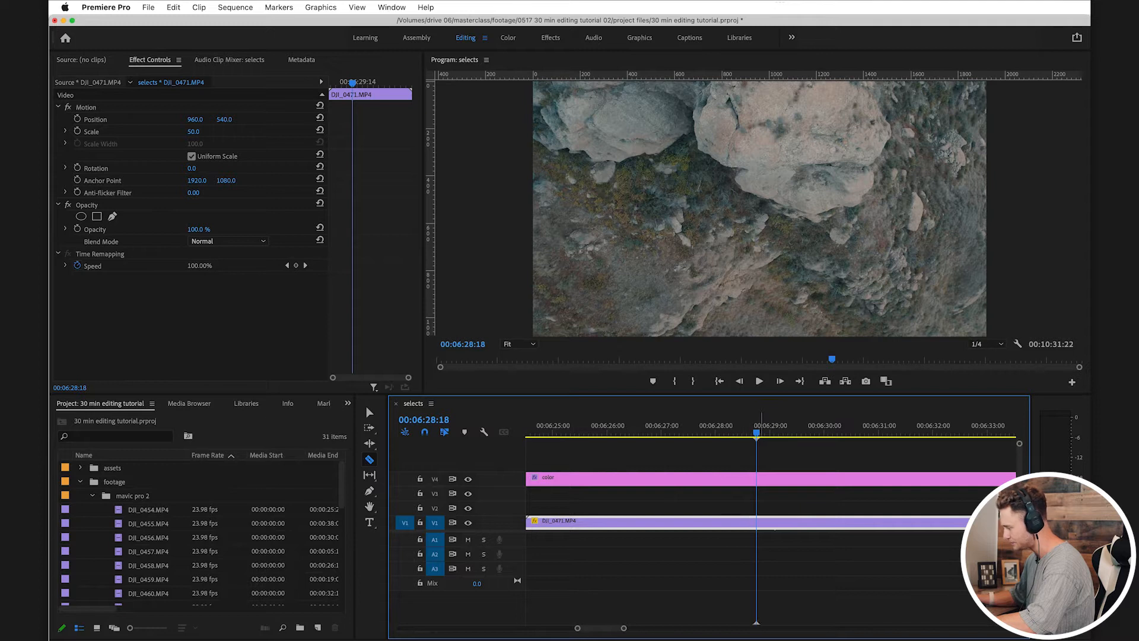
{"action": "key", "text": "minus"}
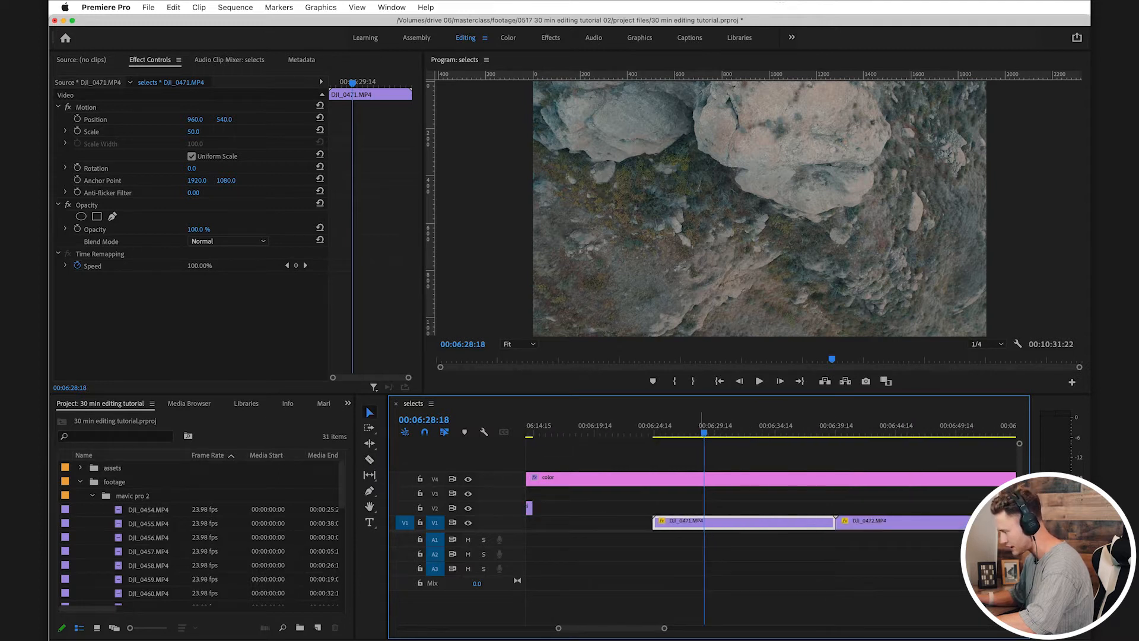
{"action": "left_click", "coordinate": [689, 553]}
{"action": "left_click_drag", "start_coordinate": [699, 426], "coordinate": [816, 426]}
{"action": "key", "text": "super+s"}
{"action": "left_click_drag", "start_coordinate": [835, 523], "coordinate": [815, 523]}
{"action": "left_click_drag", "start_coordinate": [797, 523], "coordinate": [796, 508]}
Step: Scrub through DJI_0472.MP4 and delete the whole clip from V1
{"action": "scroll", "coordinate": [797, 508], "scroll_direction": "right", "scroll_amount": 3}
{"action": "left_click_drag", "start_coordinate": [744, 426], "coordinate": [845, 426]}
{"action": "scroll", "coordinate": [844, 426], "scroll_direction": "right", "scroll_amount": 3}
{"action": "scroll", "coordinate": [845, 426], "scroll_direction": "down", "scroll_amount": 3}
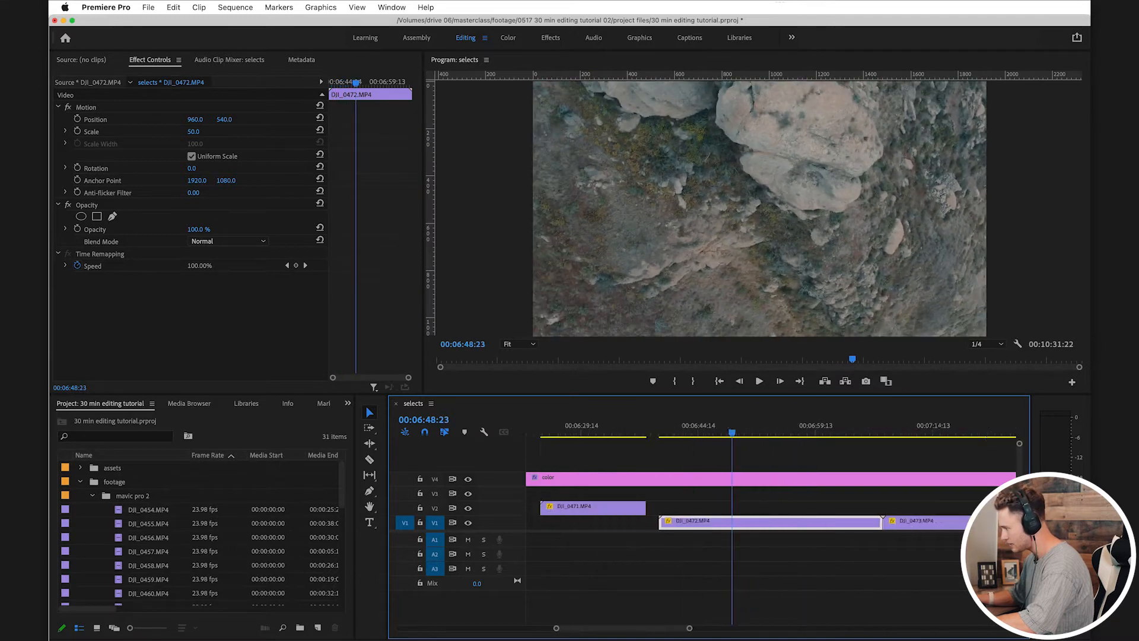
{"action": "left_click_drag", "start_coordinate": [644, 426], "coordinate": [736, 426]}
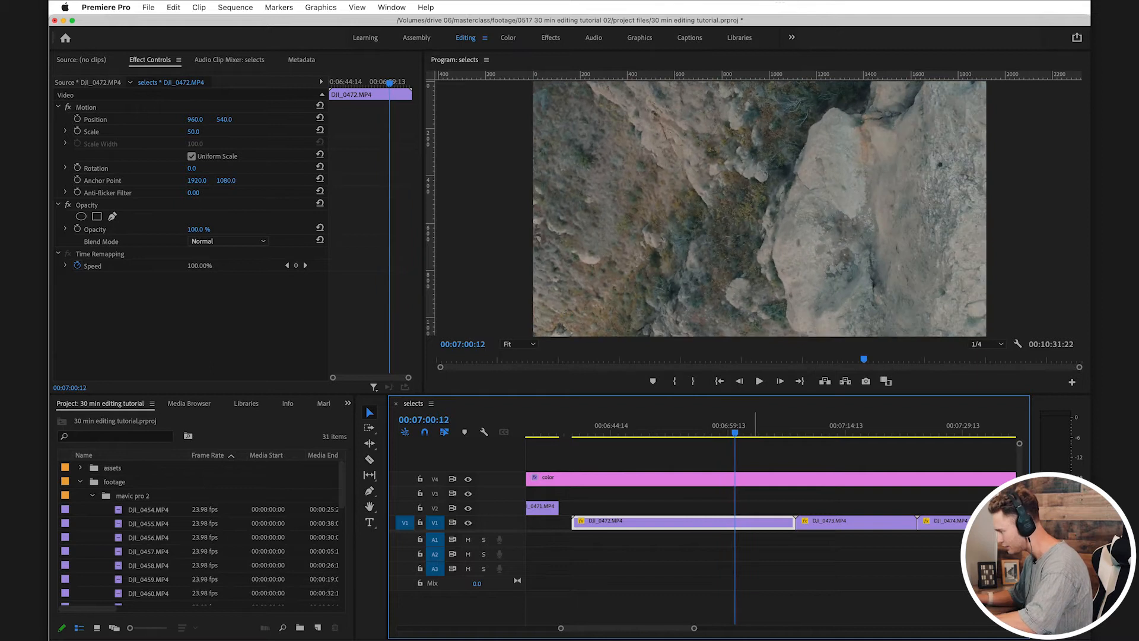
{"action": "key", "text": "Delete"}
Step: Trim DJI_0473.MP4 to the section from about 00:07:14 to 00:07:19 and move it up to V2
{"action": "left_click_drag", "start_coordinate": [815, 426], "coordinate": [817, 426]}
{"action": "scroll", "coordinate": [818, 426], "scroll_direction": "right", "scroll_amount": 3}
{"action": "mouse_move", "coordinate": [728, 426]}
{"action": "left_mouse_down"}
{"action": "mouse_move", "coordinate": [769, 426]}
{"action": "mouse_move", "coordinate": [750, 426]}
{"action": "left_mouse_up"}
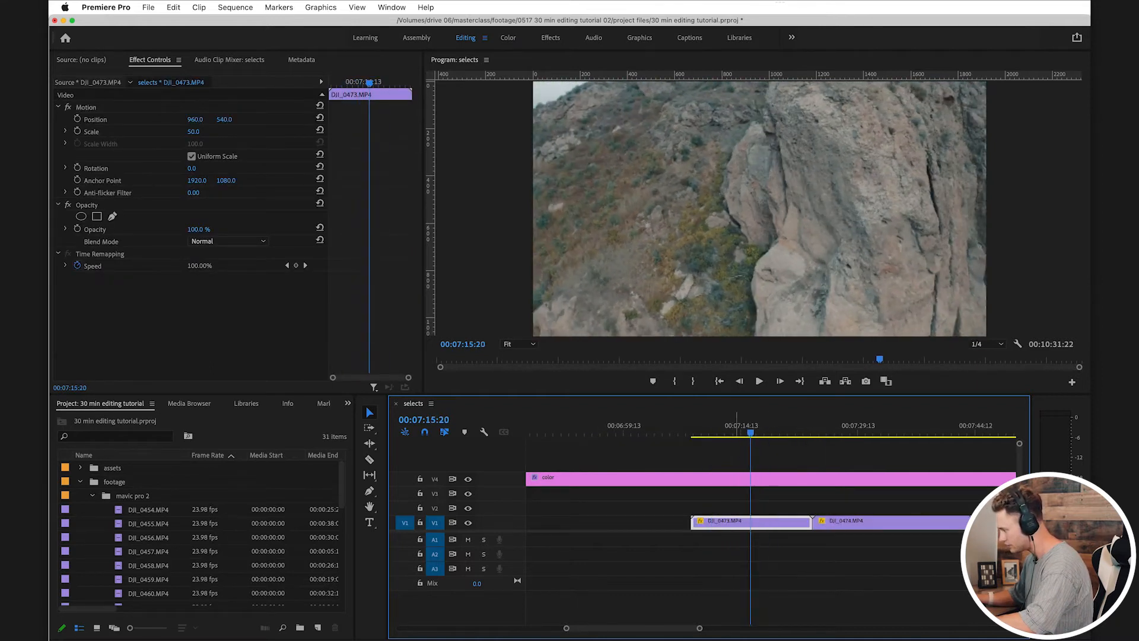
{"action": "left_click_drag", "start_coordinate": [693, 522], "coordinate": [741, 523]}
{"action": "left_click_drag", "start_coordinate": [742, 426], "coordinate": [779, 426]}
{"action": "left_click_drag", "start_coordinate": [811, 522], "coordinate": [778, 508]}
Step: Scrub through DJI_0474.MP4 and delete the whole clip from V1
{"action": "left_click_drag", "start_coordinate": [814, 426], "coordinate": [888, 426]}
{"action": "scroll", "coordinate": [888, 426], "scroll_direction": "right", "scroll_amount": 3}
{"action": "left_click_drag", "start_coordinate": [801, 426], "coordinate": [906, 426]}
{"action": "left_click", "coordinate": [848, 523]}
{"action": "key", "text": "Delete"}
Step: Review the V1 clip just before DJI_0476.MP4 and split it at about 00:07:55 and 00:07:59
{"action": "scroll", "coordinate": [848, 523], "scroll_direction": "right", "scroll_amount": 5}
{"action": "left_click_drag", "start_coordinate": [751, 426], "coordinate": [793, 426]}
{"action": "scroll", "coordinate": [807, 426], "scroll_direction": "right", "scroll_amount": 3}
{"action": "key", "text": "c"}
{"action": "left_click", "coordinate": [759, 523]}
{"action": "key", "text": "v"}
{"action": "left_click", "coordinate": [799, 501]}
{"action": "key", "text": "c"}
{"action": "left_click", "coordinate": [792, 521]}
{"action": "key", "text": "v"}
Step: Move the middle piece of the split clip before DJI_0476.MP4 up to V2 and delete its outer pieces
{"action": "left_click_drag", "start_coordinate": [724, 521], "coordinate": [775, 508]}
{"action": "key", "text": "Delete"}
{"action": "left_click", "coordinate": [822, 522]}
{"action": "key", "text": "Delete"}
Step: Review DJI_0476.MP4 around 00:08:20, save the project, and inspect the shot full screen
{"action": "scroll", "coordinate": [776, 508], "scroll_direction": "right", "scroll_amount": 4}
{"action": "left_click", "coordinate": [774, 427]}
{"action": "left_click_drag", "start_coordinate": [774, 426], "coordinate": [783, 426]}
{"action": "scroll", "coordinate": [783, 426], "scroll_direction": "right", "scroll_amount": 3}
{"action": "left_click_drag", "start_coordinate": [679, 426], "coordinate": [708, 426]}
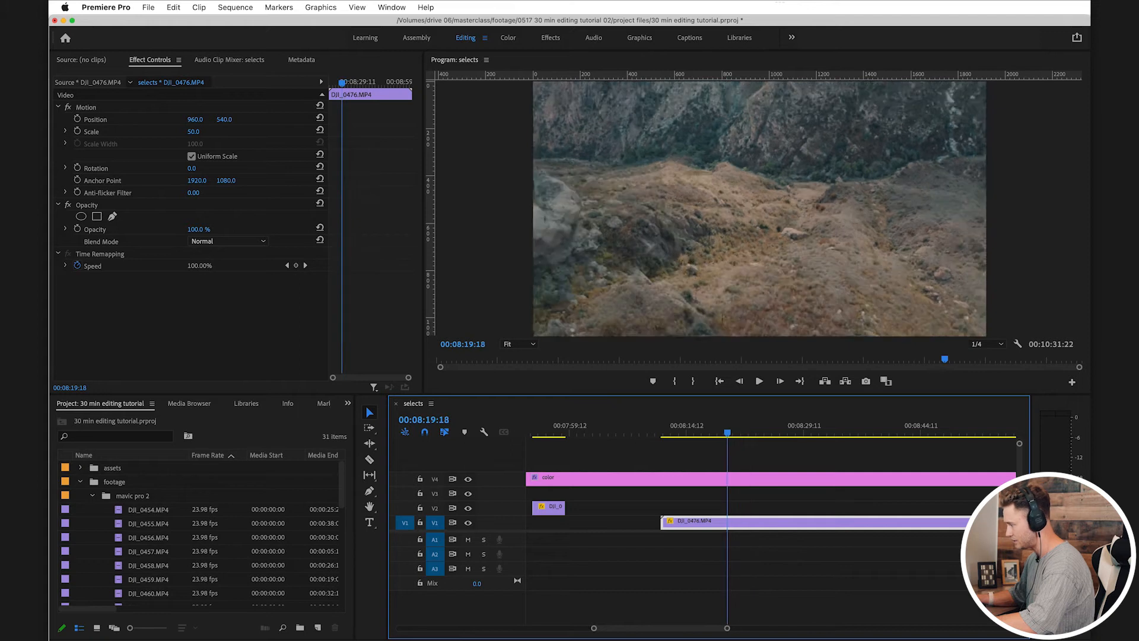
{"action": "key", "text": "super+s"}
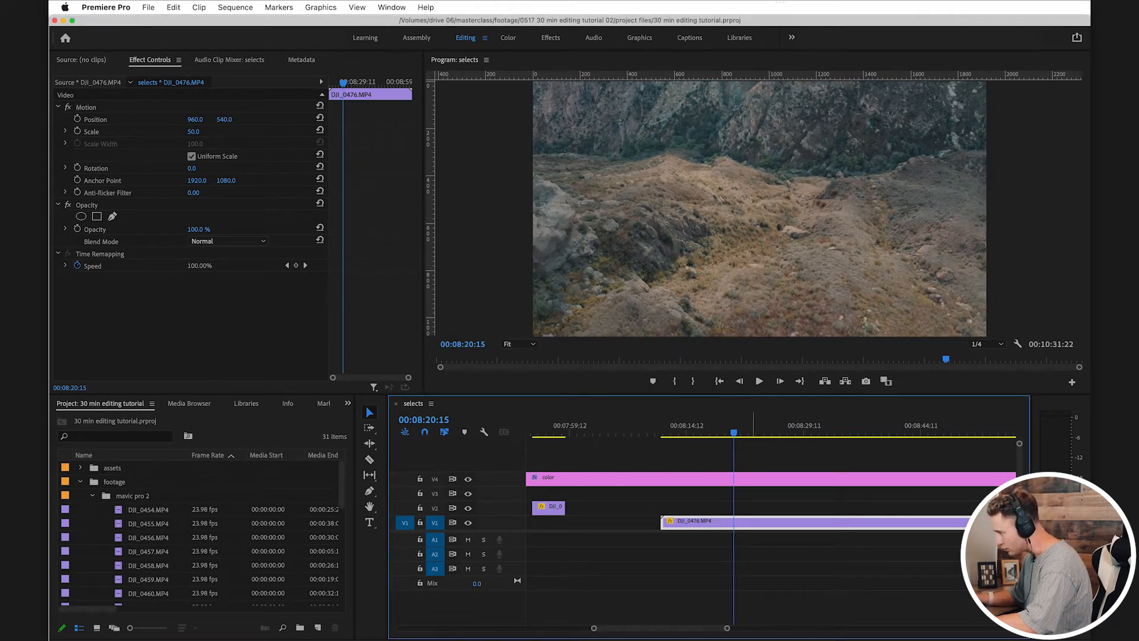
{"action": "key", "text": "space"}
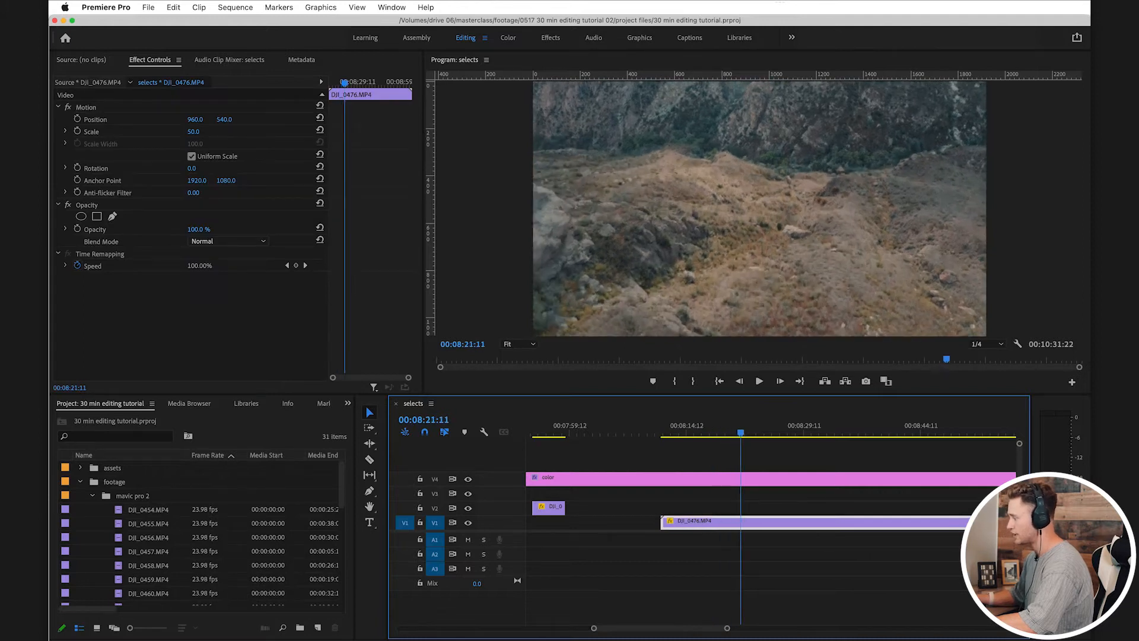
{"action": "key", "text": "super+s"}
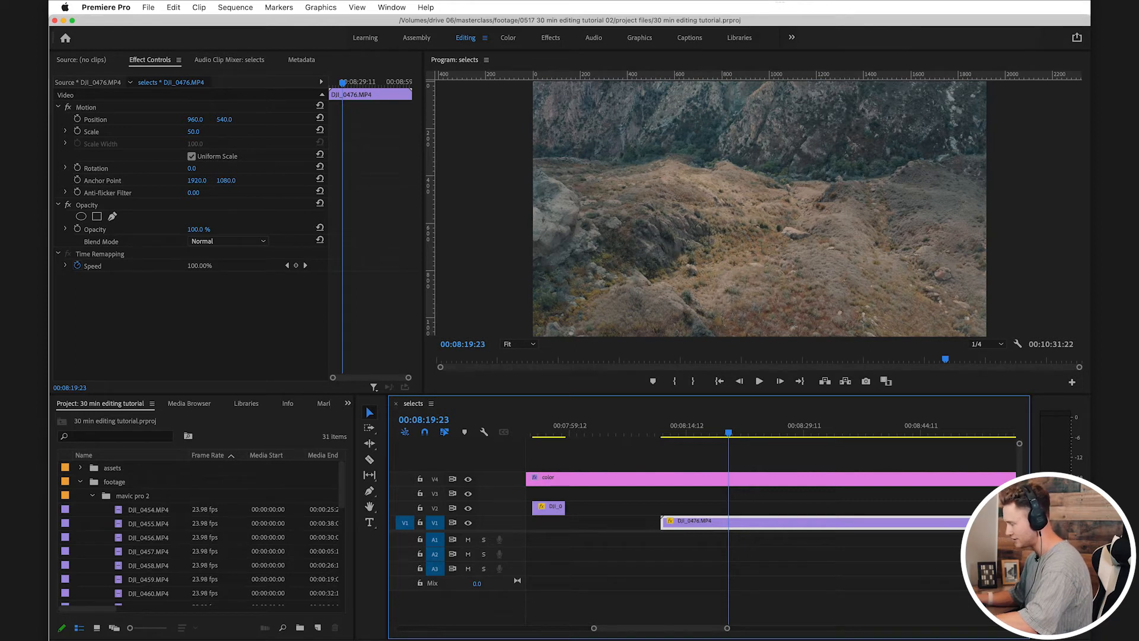
{"action": "key", "text": "ctrl+grave"}
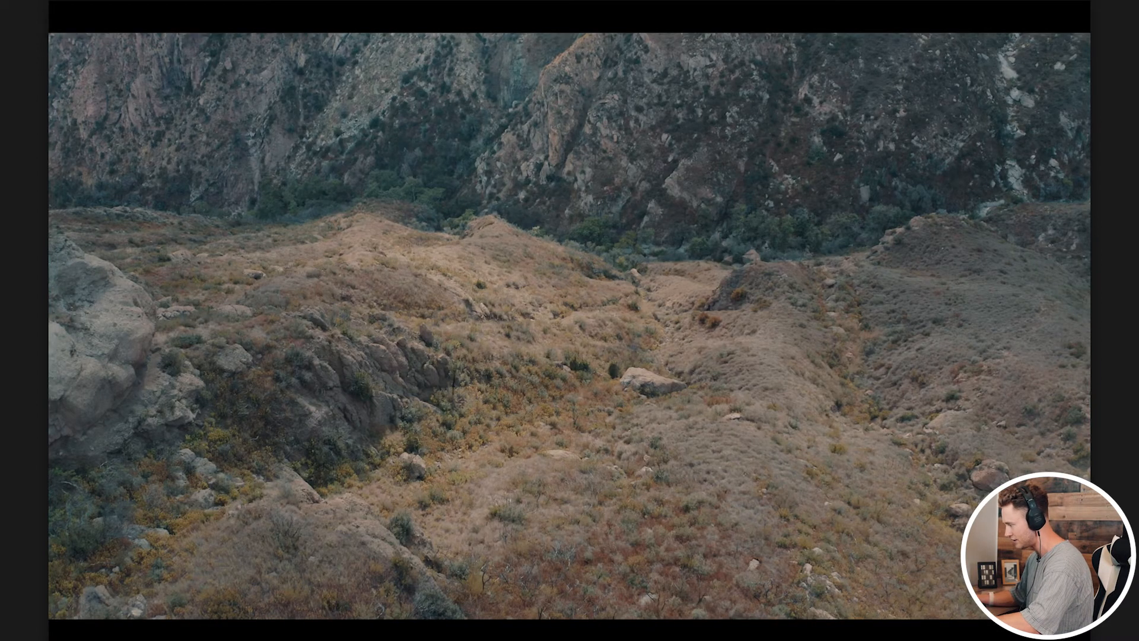
{"action": "key", "text": "ctrl+grave"}
Step: Raise the DJI_0476.MP4 section from about 00:08:19 to 00:08:39 to V2 and save the project
{"action": "left_click_drag", "start_coordinate": [681, 426], "coordinate": [726, 426]}
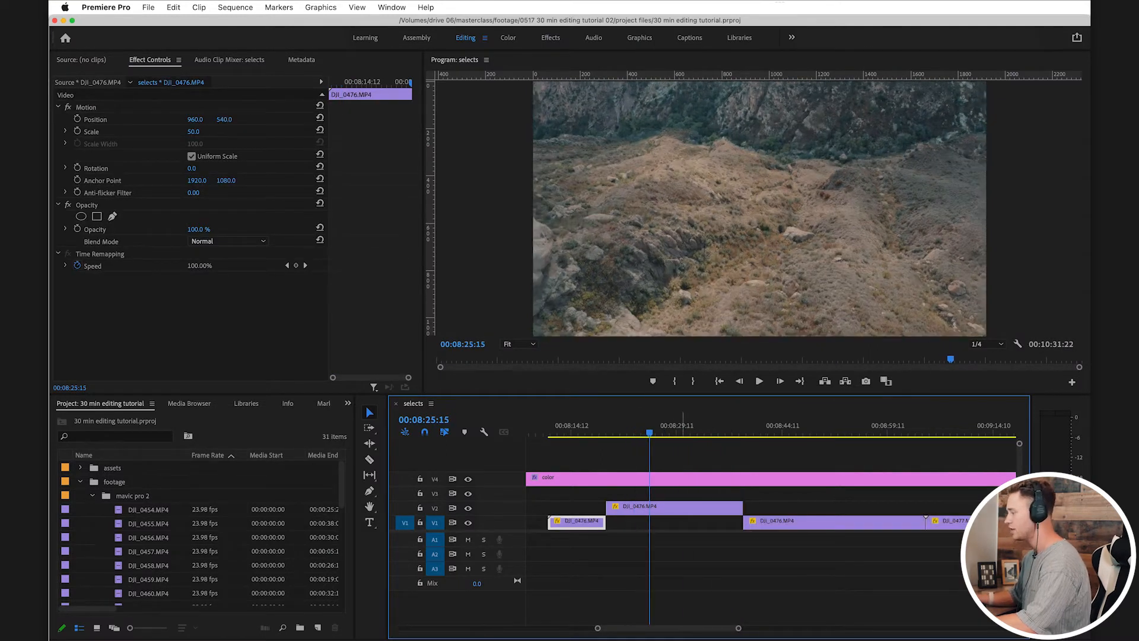
{"action": "key", "text": "super+shift+a"}
{"action": "key", "text": "super+s"}
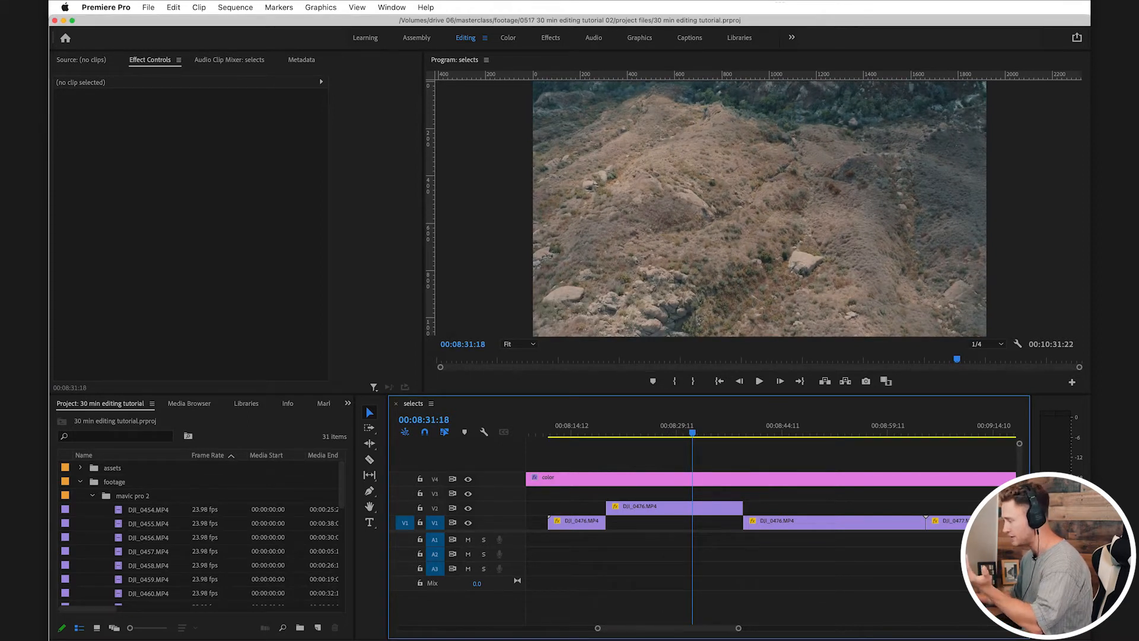
{"action": "key", "text": "super+s"}
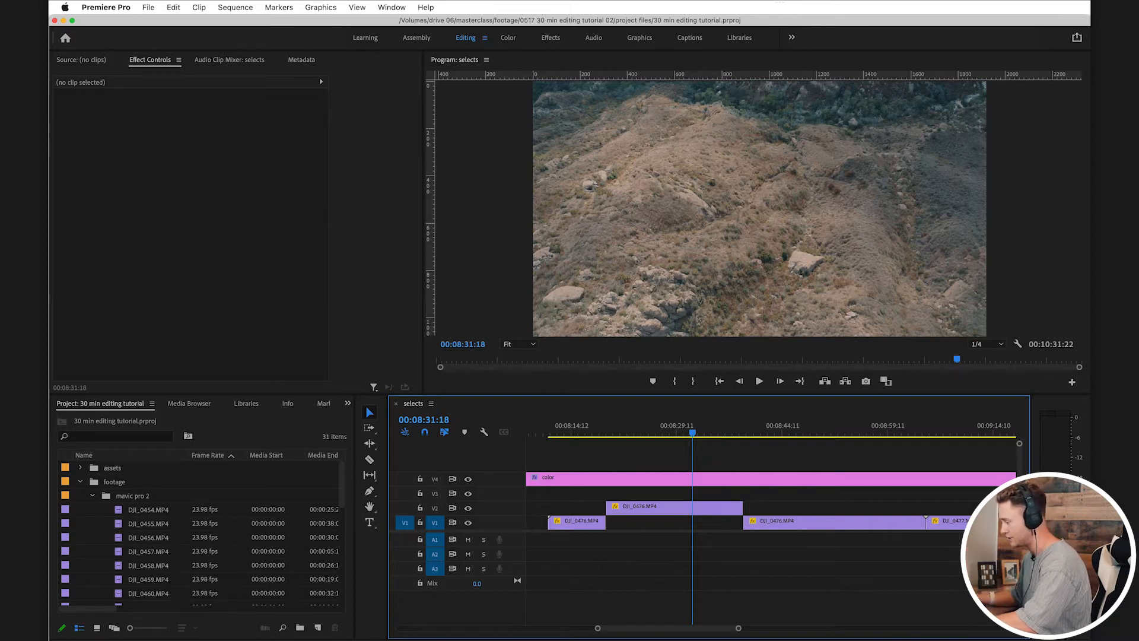
Step: Scrub further through DJI_0476.MP4 and delete its opening piece from V1
{"action": "left_click_drag", "start_coordinate": [693, 431], "coordinate": [795, 432]}
{"action": "left_click", "coordinate": [591, 522]}
{"action": "key", "text": "Delete"}
Step: Split the remaining V1 part of DJI_0476.MP4 at about 00:08:53 and at 00:09:00:17
{"action": "scroll", "coordinate": [795, 432], "scroll_direction": "right", "scroll_amount": 3}
{"action": "left_click_drag", "start_coordinate": [725, 432], "coordinate": [826, 432]}
{"action": "key", "text": "c"}
{"action": "left_click", "coordinate": [775, 522]}
{"action": "key", "text": "v"}
{"action": "key", "text": "c"}
{"action": "left_click", "coordinate": [826, 522]}
{"action": "key", "text": "v"}
Step: Delete the outer pieces of the remaining DJI_0476.MP4 part and move the middle one up to V2
{"action": "left_click", "coordinate": [730, 522]}
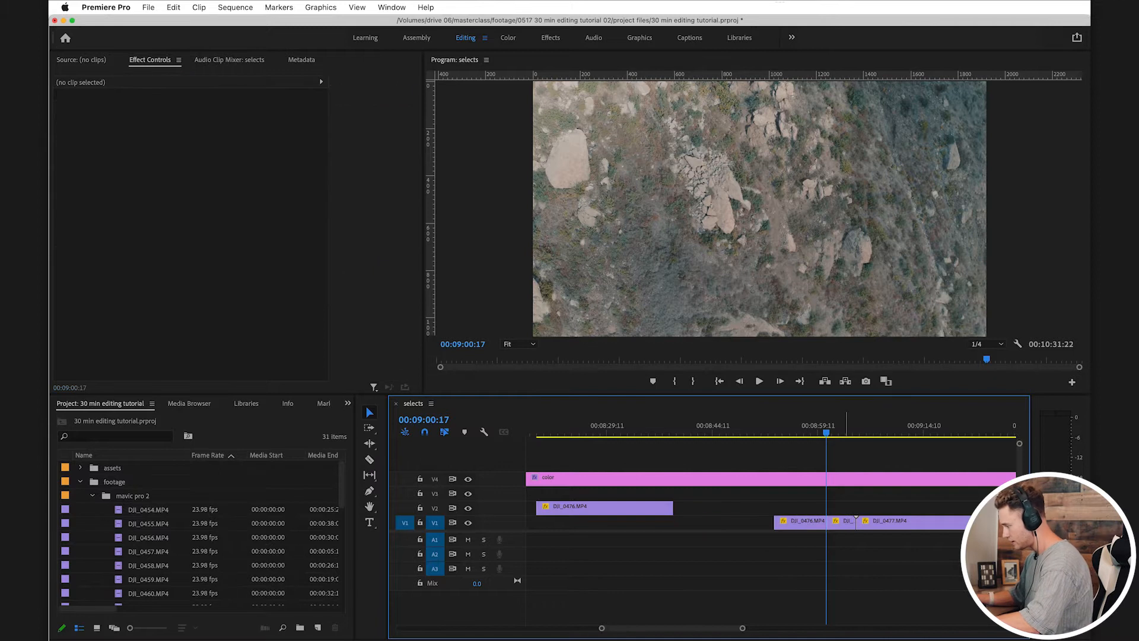
{"action": "key", "text": "Delete"}
{"action": "left_click", "coordinate": [840, 522]}
{"action": "key", "text": "Delete"}
{"action": "left_click_drag", "start_coordinate": [801, 522], "coordinate": [801, 508]}
Step: Review DJI_0477.MP4, split it at about 00:09:16, and delete the opening piece
{"action": "scroll", "coordinate": [801, 516], "scroll_direction": "right", "scroll_amount": 3}
{"action": "scroll", "coordinate": [770, 522], "scroll_direction": "right", "scroll_amount": 3}
{"action": "left_click_drag", "start_coordinate": [635, 432], "coordinate": [685, 432]}
{"action": "key", "text": "super+s"}
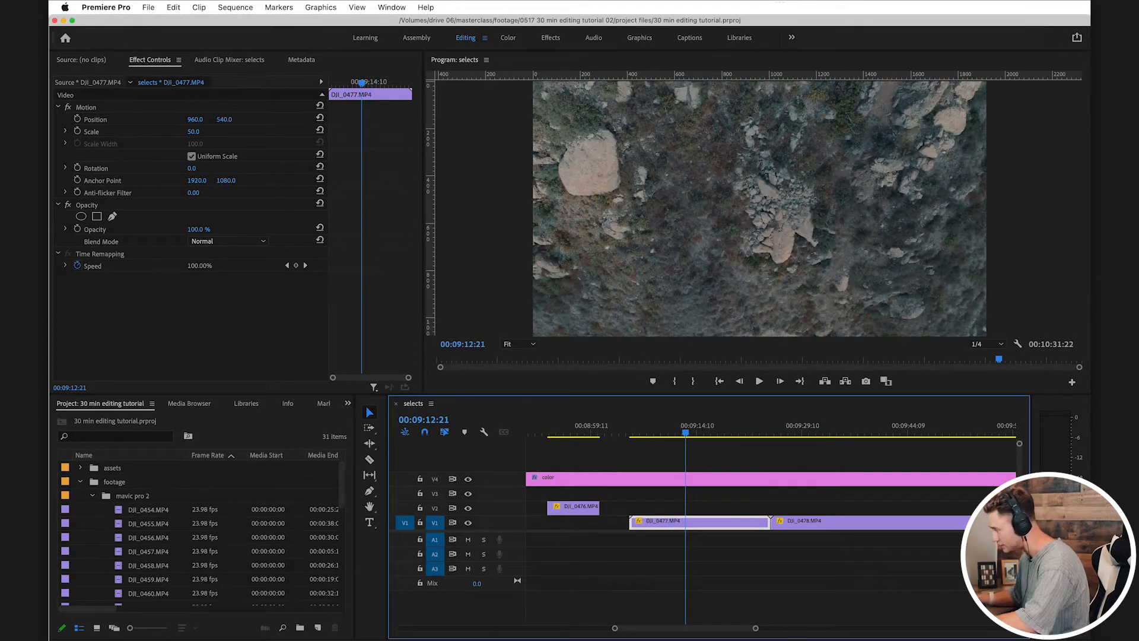
{"action": "left_click_drag", "start_coordinate": [686, 432], "coordinate": [748, 432]}
{"action": "key", "text": "c"}
{"action": "left_click", "coordinate": [707, 523]}
{"action": "key", "text": "v"}
{"action": "key", "text": "Delete"}
Step: Cut off and delete DJI_0477.MP4 after about 00:09:22, and move the kept section up to V2
{"action": "key", "text": "c"}
{"action": "left_click", "coordinate": [749, 523]}
{"action": "key", "text": "v"}
{"action": "left_click", "coordinate": [757, 523]}
{"action": "key", "text": "Delete"}
{"action": "left_click_drag", "start_coordinate": [740, 523], "coordinate": [740, 508]}
Step: Scrub and play through DJI_0478.MP4 and delete the whole clip from V1
{"action": "left_click", "coordinate": [771, 432]}
{"action": "scroll", "coordinate": [771, 432], "scroll_direction": "right", "scroll_amount": 1}
{"action": "left_click", "coordinate": [745, 432]}
{"action": "left_click_drag", "start_coordinate": [745, 432], "coordinate": [841, 432]}
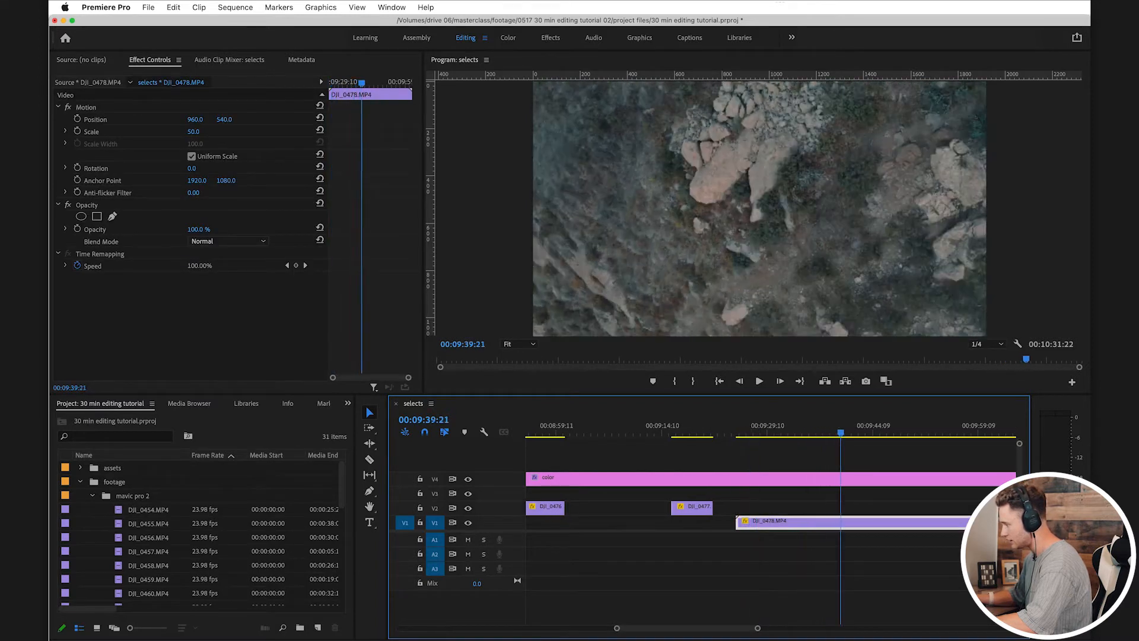
{"action": "key", "text": "space"}
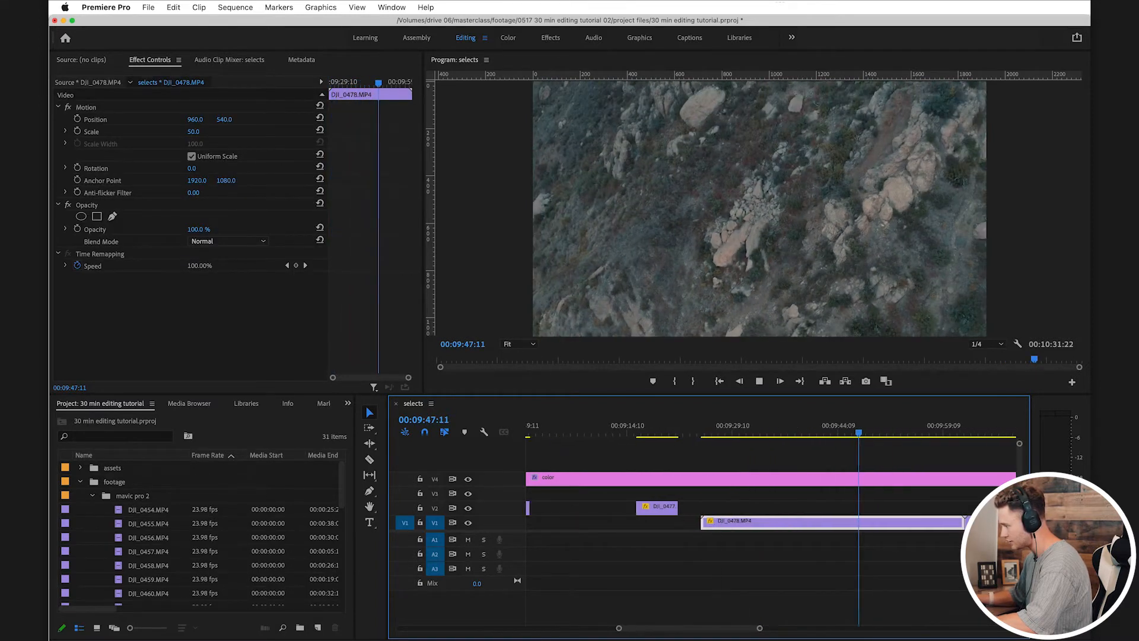
{"action": "scroll", "coordinate": [771, 522], "scroll_direction": "right", "scroll_amount": 3}
{"action": "left_click_drag", "start_coordinate": [728, 432], "coordinate": [793, 432]}
{"action": "key", "text": "Delete"}
Step: Scrub through DJI_0479.MP4 and delete the clip from V1
{"action": "left_click", "coordinate": [830, 432]}
{"action": "scroll", "coordinate": [830, 475], "scroll_direction": "right", "scroll_amount": 3}
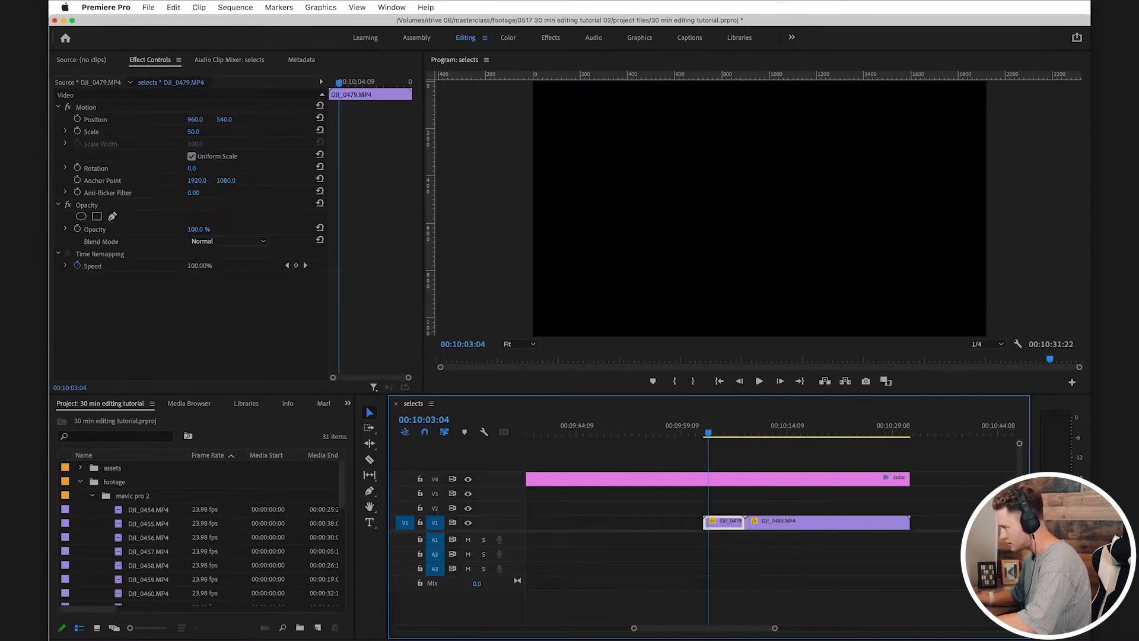
{"action": "left_click_drag", "start_coordinate": [712, 432], "coordinate": [834, 432]}
{"action": "key", "text": "Delete"}
Step: Play through the end of DJI_0483.MP4 and split it at 00:10:24:21
{"action": "key", "text": "space"}
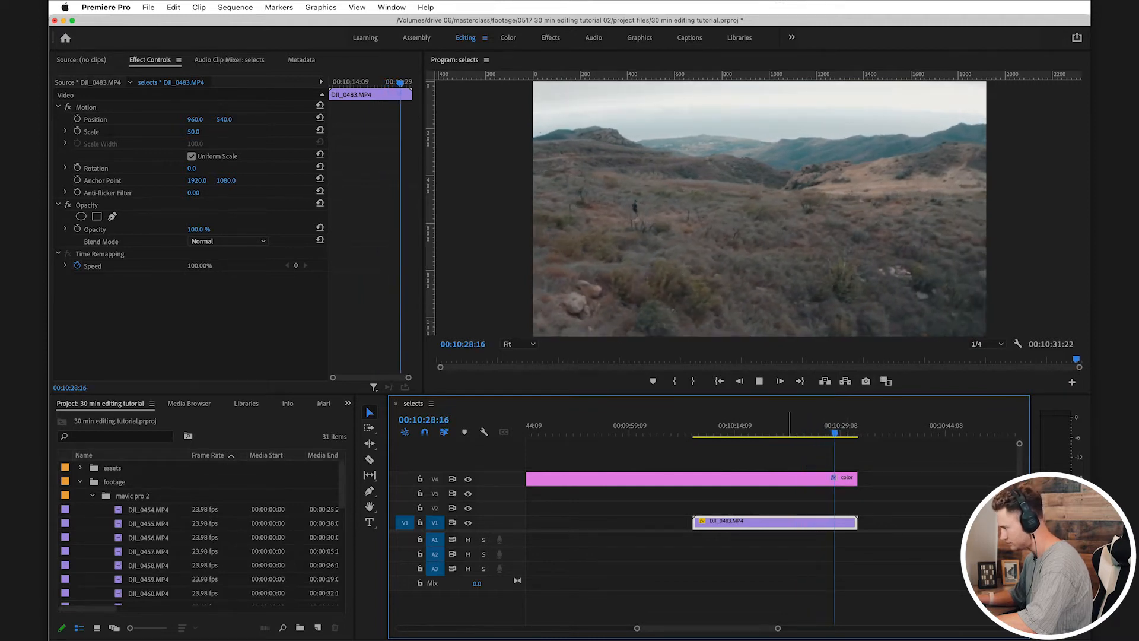
{"action": "key", "text": "space"}
{"action": "key", "text": "space"}
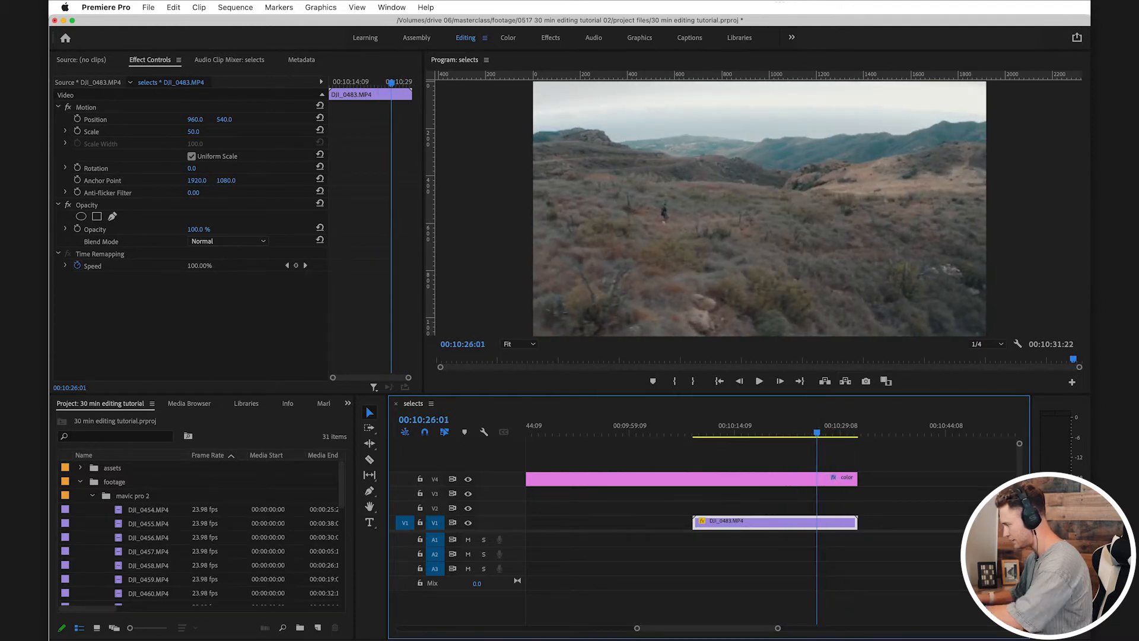
{"action": "key", "text": "c"}
{"action": "left_click", "coordinate": [808, 523]}
{"action": "key", "text": "v"}
Step: Delete the opening piece of DJI_0483.MP4, move the rest up to V2, and save the project
{"action": "key", "text": "Delete"}
{"action": "left_click_drag", "start_coordinate": [844, 523], "coordinate": [846, 508]}
{"action": "scroll", "coordinate": [867, 511], "scroll_direction": "down", "scroll_amount": 5}
{"action": "scroll", "coordinate": [771, 504], "scroll_direction": "left", "scroll_amount": 3}
{"action": "key", "text": "super+s"}
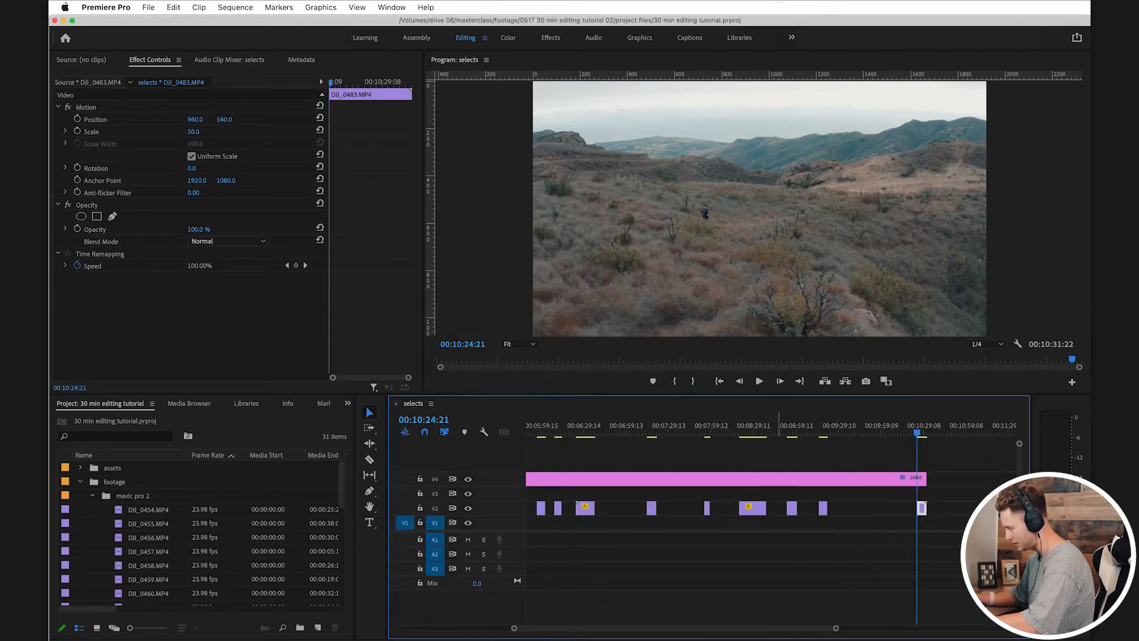
Step: Move the leftover DJI_0464.MP4 clip from V1 up to V2 with the other selects
{"action": "left_click_drag", "start_coordinate": [836, 628], "coordinate": [876, 628]}
{"action": "scroll", "coordinate": [772, 505], "scroll_direction": "down", "scroll_amount": 5}
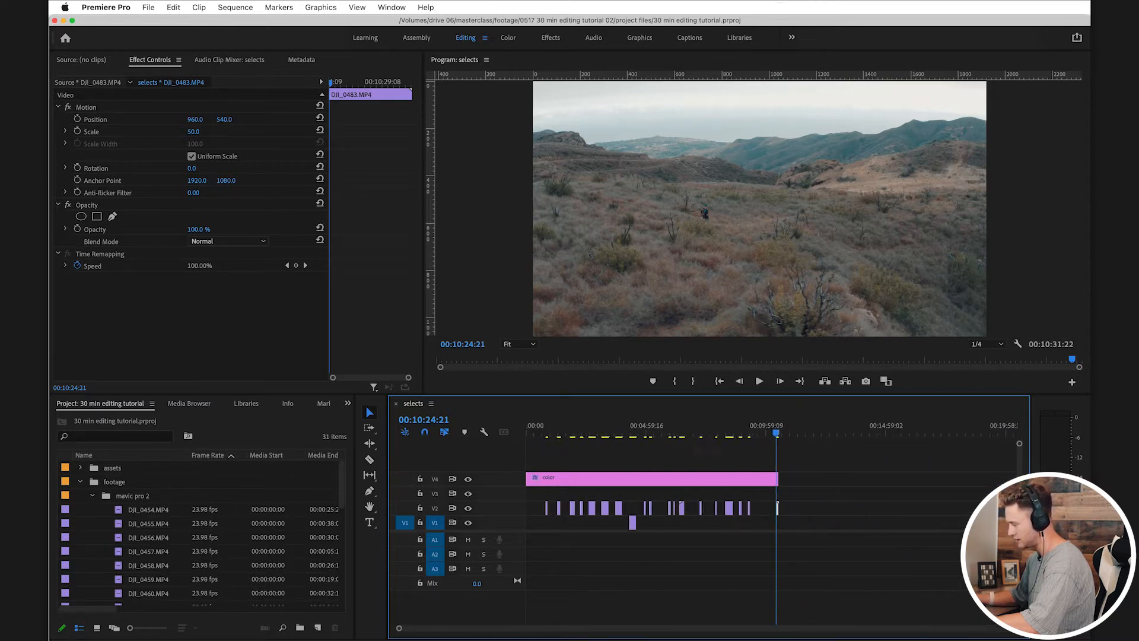
{"action": "scroll", "coordinate": [771, 504], "scroll_direction": "up", "scroll_amount": 5}
{"action": "left_click_drag", "start_coordinate": [705, 524], "coordinate": [705, 509]}
{"action": "scroll", "coordinate": [705, 509], "scroll_direction": "down", "scroll_amount": 4}
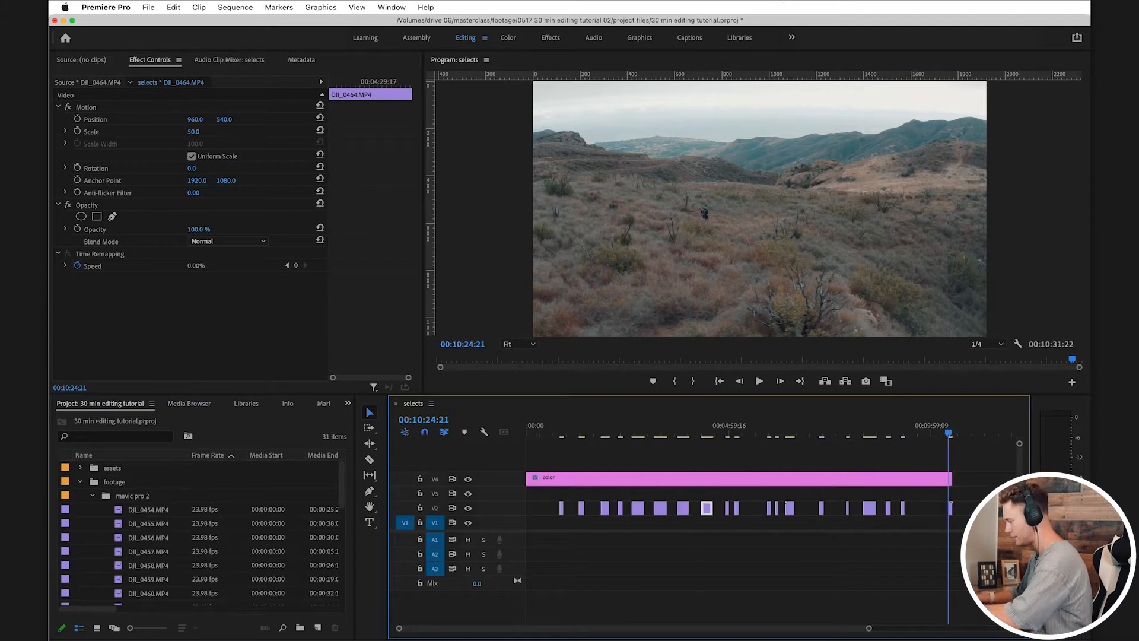
Step: Close the gap before the first V2 clip and the gaps between the following clips up to the first DJI_0461.MP4 piece
{"action": "left_click", "coordinate": [546, 508]}
{"action": "key", "text": "Delete"}
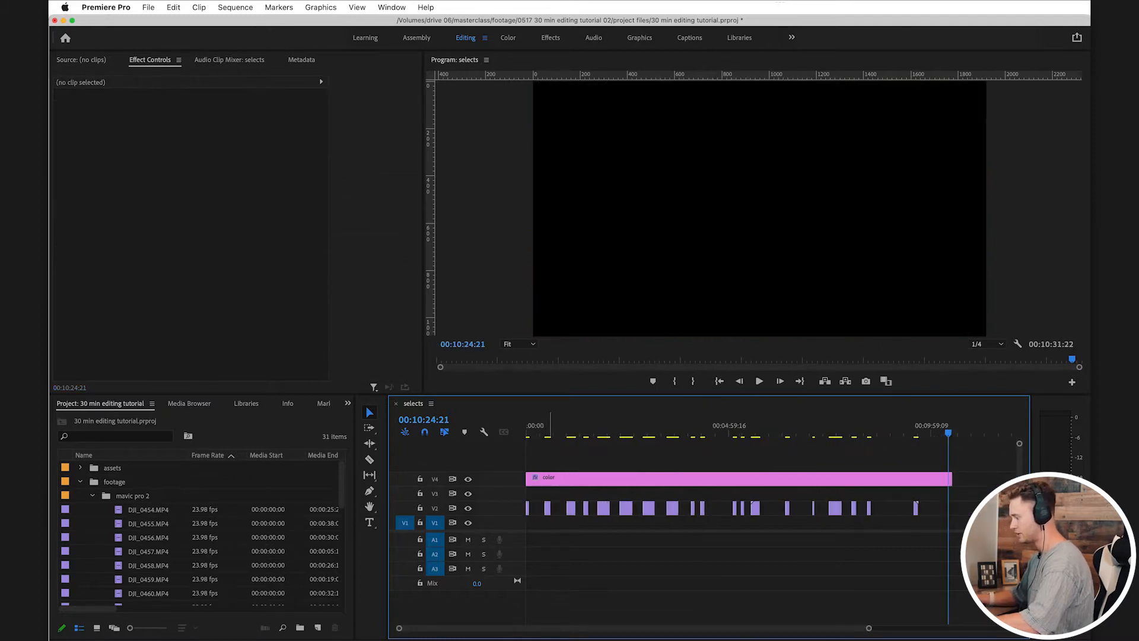
{"action": "scroll", "coordinate": [546, 508], "scroll_direction": "up", "scroll_amount": 5}
{"action": "left_click", "coordinate": [582, 509]}
{"action": "key", "text": "Delete"}
{"action": "left_click", "coordinate": [600, 509]}
{"action": "key", "text": "Delete"}
{"action": "left_click", "coordinate": [644, 508]}
{"action": "key", "text": "Delete"}
{"action": "left_click", "coordinate": [690, 508]}
{"action": "key", "text": "Delete"}
{"action": "left_click_drag", "start_coordinate": [827, 509], "coordinate": [768, 509]}
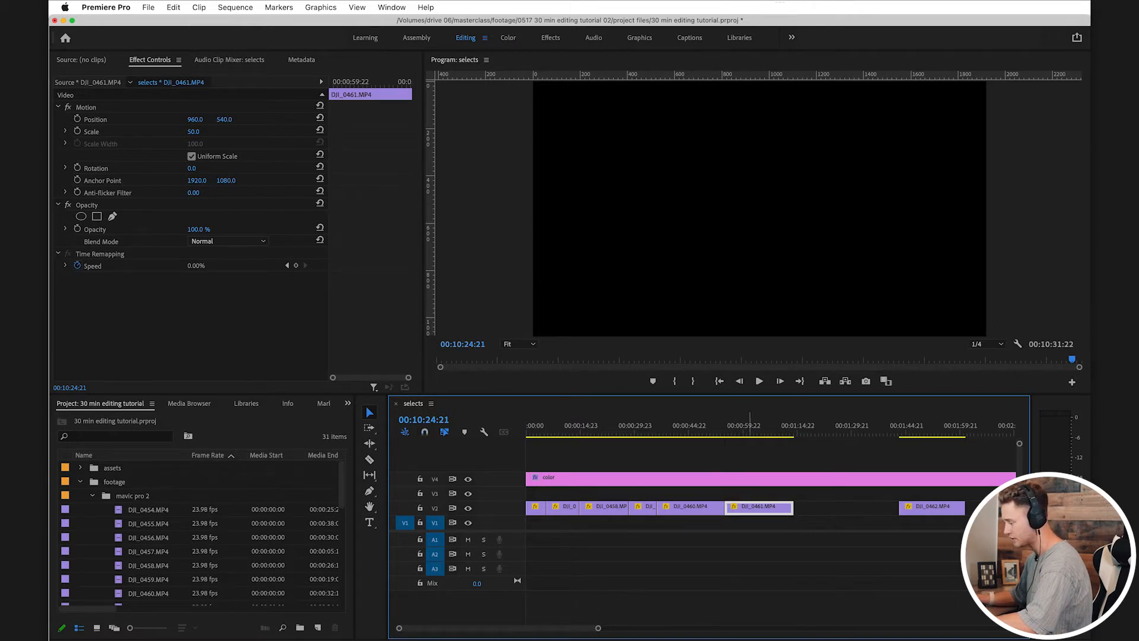
{"action": "mouse_move", "coordinate": [768, 508]}
{"action": "left_mouse_down"}
{"action": "mouse_move", "coordinate": [706, 508]}
{"action": "mouse_move", "coordinate": [777, 508]}
{"action": "mouse_move", "coordinate": [755, 508]}
{"action": "left_mouse_up"}
{"action": "key", "text": "super+z"}
{"action": "left_click", "coordinate": [752, 426]}
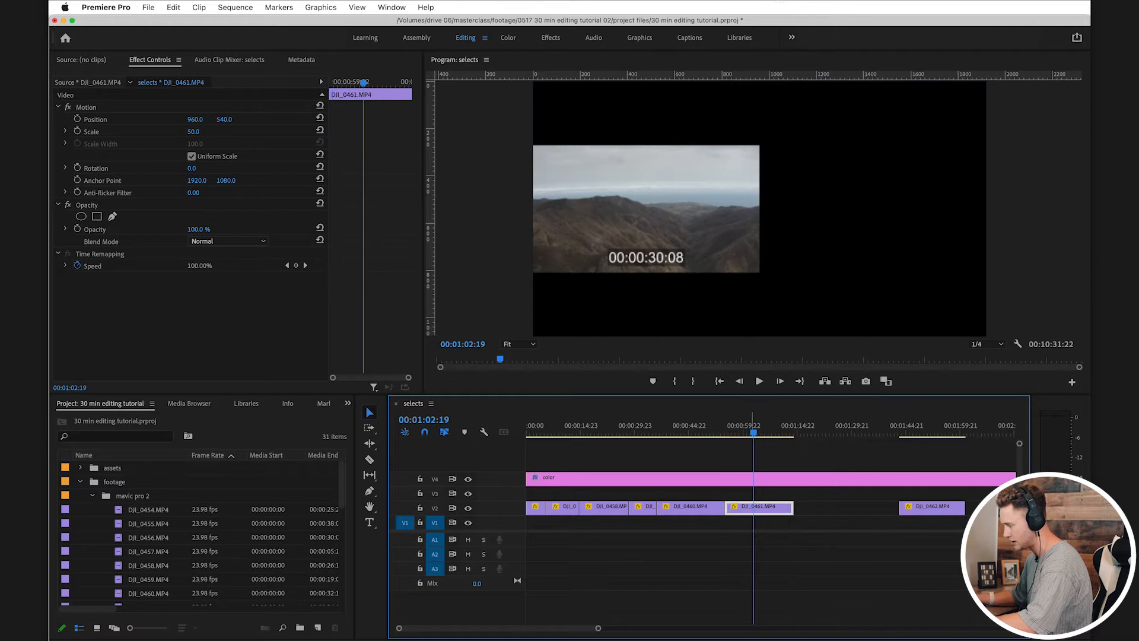
{"action": "key", "text": "super+z"}
{"action": "left_click_drag", "start_coordinate": [804, 509], "coordinate": [773, 508]}
{"action": "key", "text": "super+z"}
Step: Close the next four gaps between the V2 clips, starting with the one after the selected DJI_0461.MP4 piece
{"action": "key", "text": "s"}
{"action": "left_click", "coordinate": [826, 509]}
{"action": "key", "text": "Delete"}
{"action": "scroll", "coordinate": [826, 509], "scroll_direction": "right", "scroll_amount": 3}
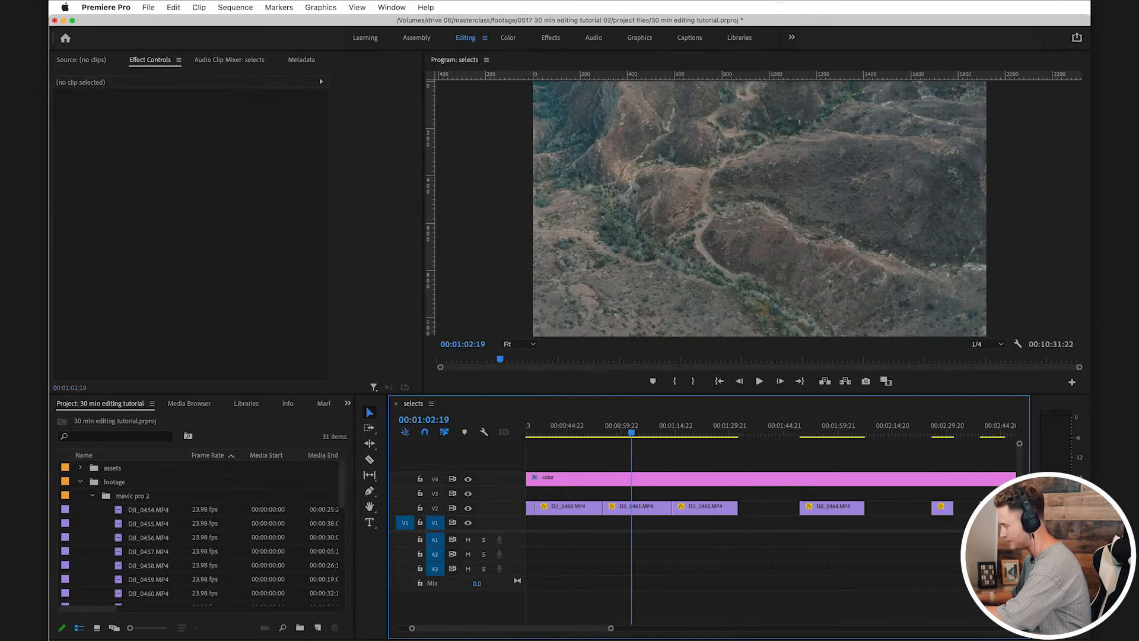
{"action": "left_click", "coordinate": [769, 508]}
{"action": "key", "text": "Delete"}
{"action": "left_click", "coordinate": [827, 509]}
{"action": "key", "text": "Delete"}
{"action": "left_click", "coordinate": [839, 509]}
{"action": "key", "text": "Delete"}
{"action": "key", "text": "minus"}
{"action": "key", "text": "minus"}
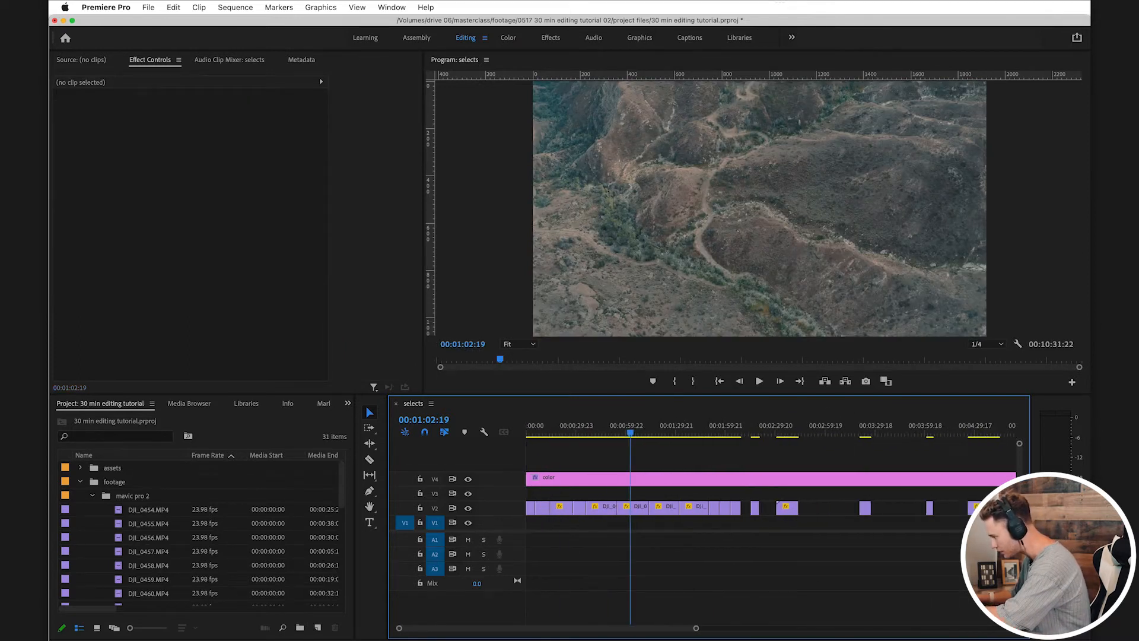
Step: Close all remaining gaps on V2 so the selects run back to back through the last clip
{"action": "left_click", "coordinate": [746, 508]}
{"action": "key", "text": "Delete"}
{"action": "left_click", "coordinate": [762, 509]}
{"action": "key", "text": "Delete"}
{"action": "left_click", "coordinate": [792, 508]}
{"action": "key", "text": "Delete"}
{"action": "left_click", "coordinate": [814, 509]}
{"action": "key", "text": "Delete"}
{"action": "left_click", "coordinate": [820, 508]}
{"action": "key", "text": "Delete"}
{"action": "left_click", "coordinate": [838, 509]}
{"action": "key", "text": "Delete"}
{"action": "left_click", "coordinate": [849, 508]}
{"action": "key", "text": "Delete"}
{"action": "left_click", "coordinate": [907, 508]}
{"action": "key", "text": "Delete"}
Step: Cut the color layer on V4 at the end of the last V2 clip and delete the excess
{"action": "scroll", "coordinate": [907, 508], "scroll_direction": "right", "scroll_amount": 3}
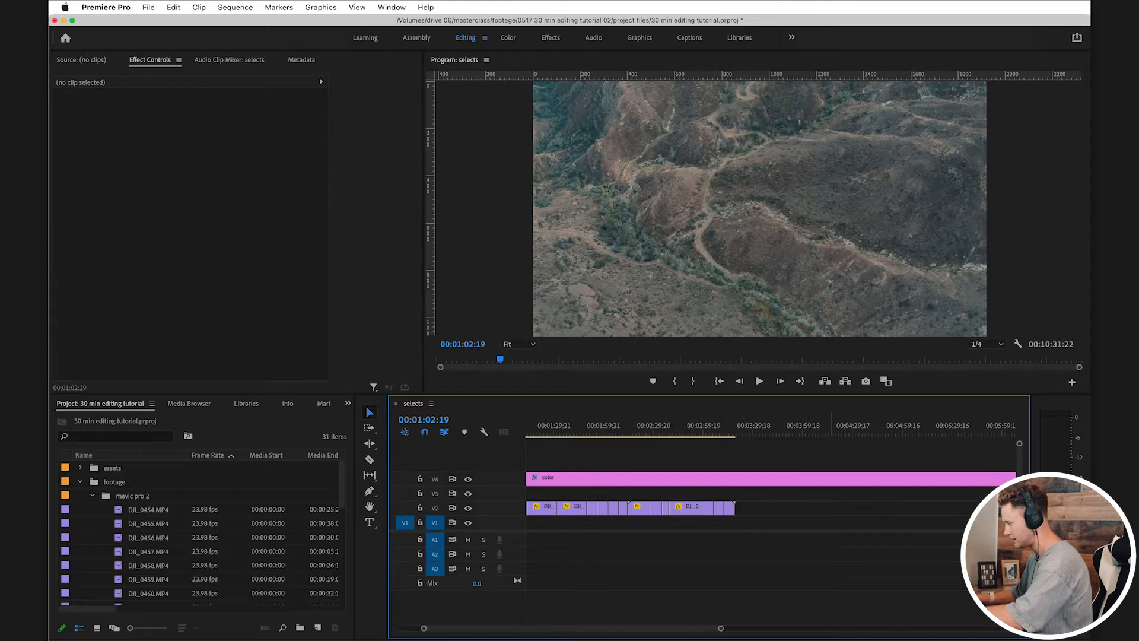
{"action": "left_click", "coordinate": [737, 479]}
{"action": "key", "text": "v"}
{"action": "left_click", "coordinate": [766, 479]}
{"action": "key", "text": "Delete"}
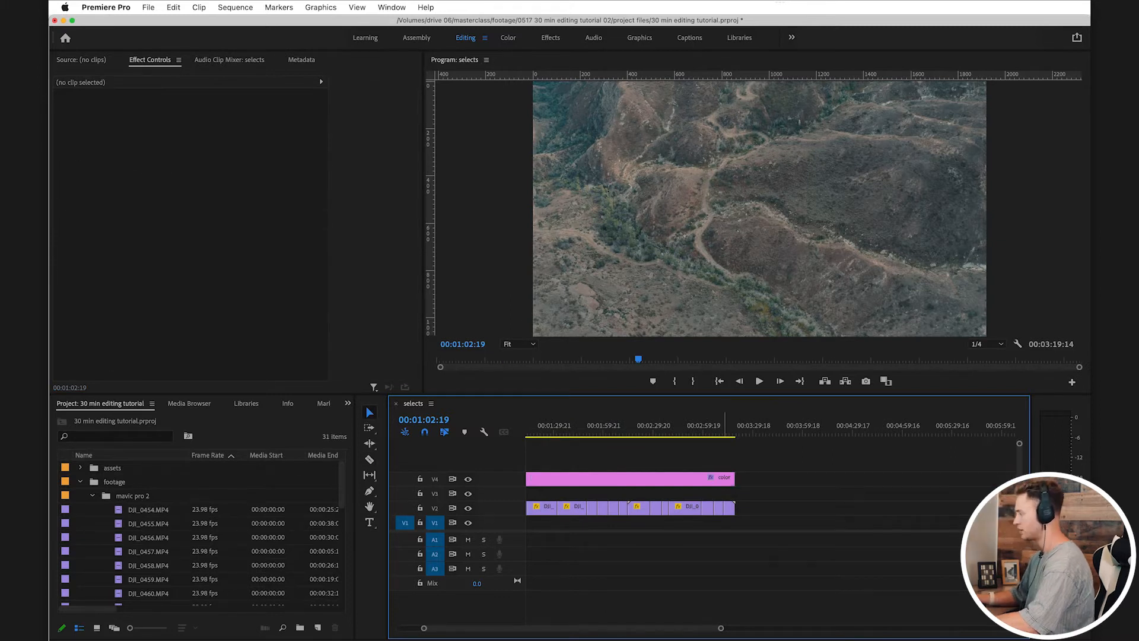
Step: Return the playhead to the start of the selects sequence and save the project
{"action": "left_click_drag", "start_coordinate": [725, 427], "coordinate": [712, 427]}
{"action": "key", "text": "Home"}
{"action": "key", "text": "super+s"}
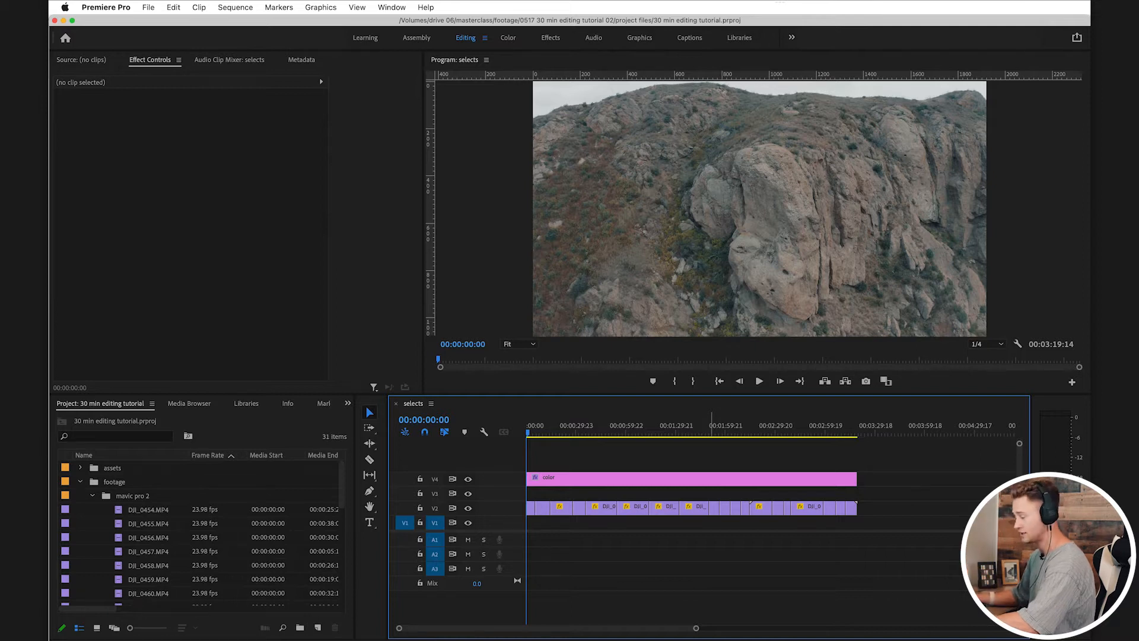
{"action": "key", "text": "super+s"}
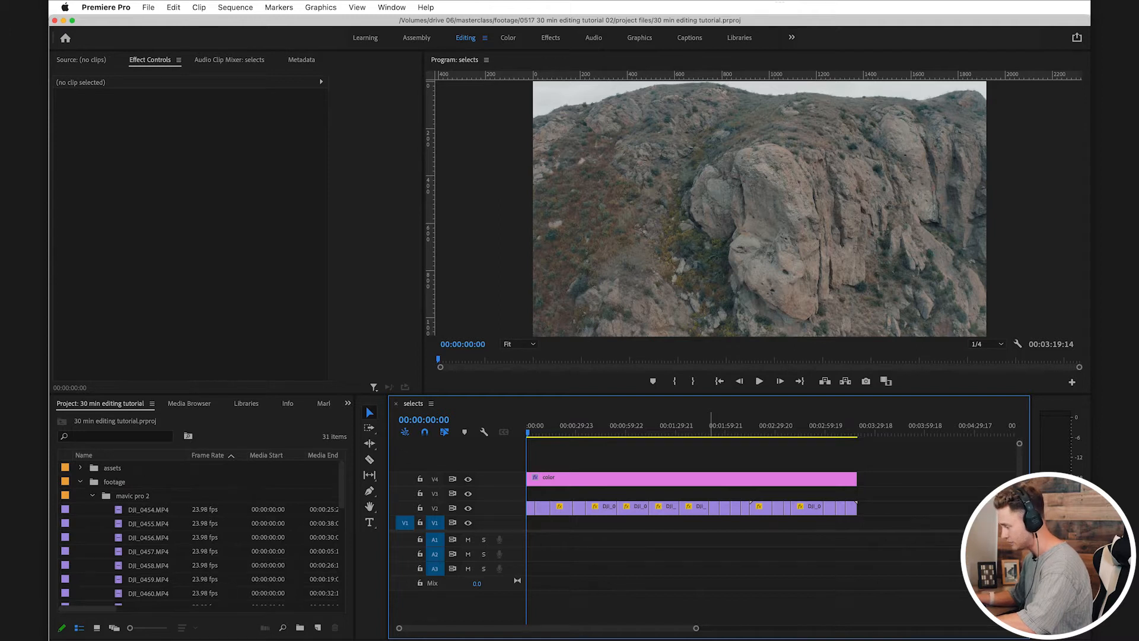
{"action": "left_click_drag", "start_coordinate": [890, 499], "coordinate": [527, 522]}
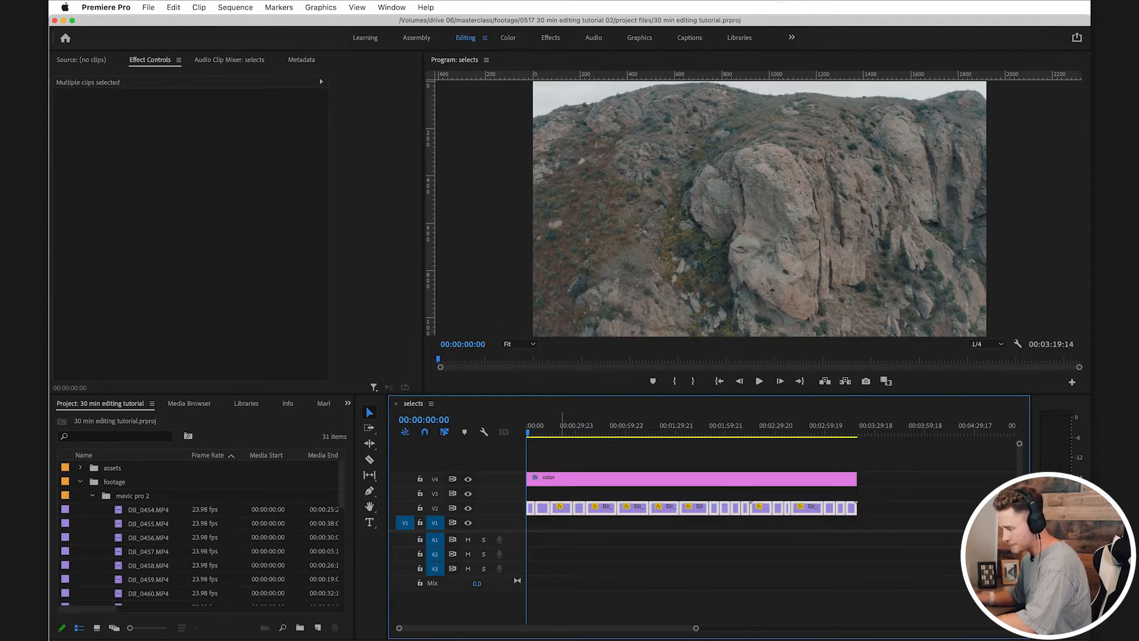
{"action": "key", "text": "super+shift+a"}
{"action": "key", "text": "super+s"}
Step: Collapse the mavic pro 2 and footage bins and expand the seq bin
{"action": "left_click", "coordinate": [93, 496]}
{"action": "left_click", "coordinate": [80, 482]}
{"action": "left_click", "coordinate": [80, 495]}
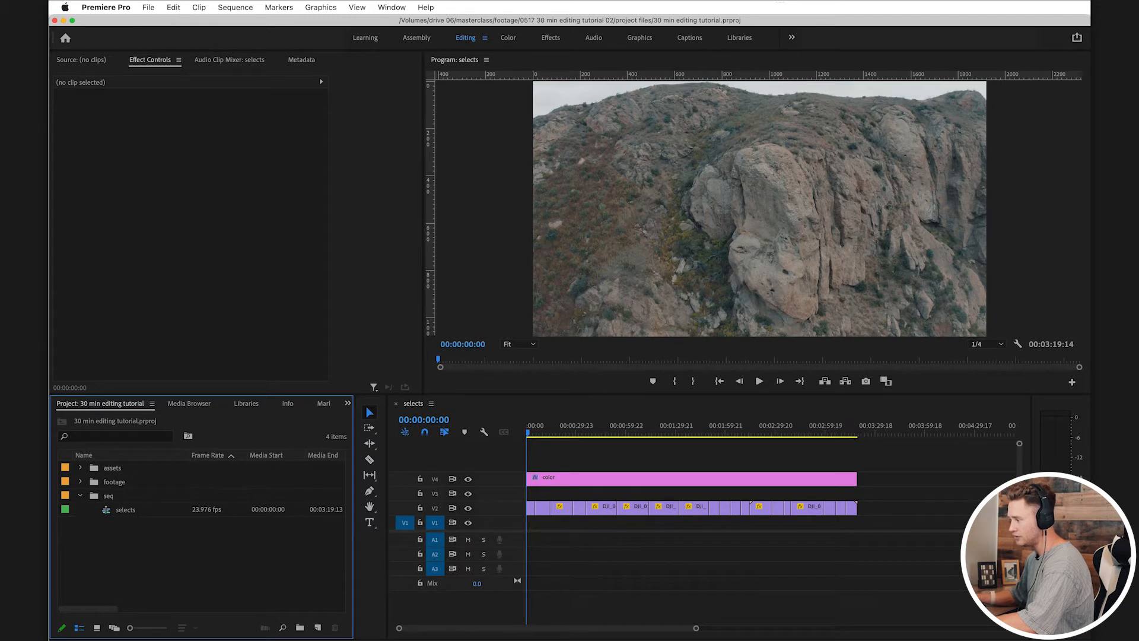
Step: Create a 1920 x 1080, 23.976 fps sequence named master_01 from the full hd new preset and file it in the seq bin
{"action": "left_click", "coordinate": [149, 8]}
{"action": "mouse_move", "coordinate": [151, 24]}
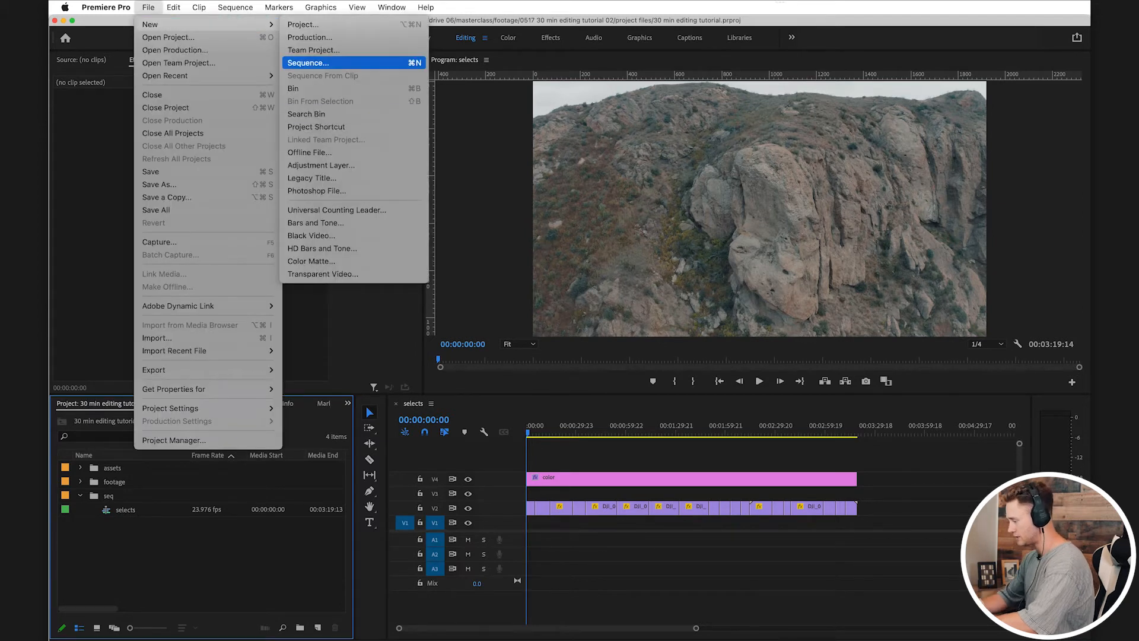
{"action": "left_click", "coordinate": [308, 63]}
{"action": "type", "text": "master_01"}
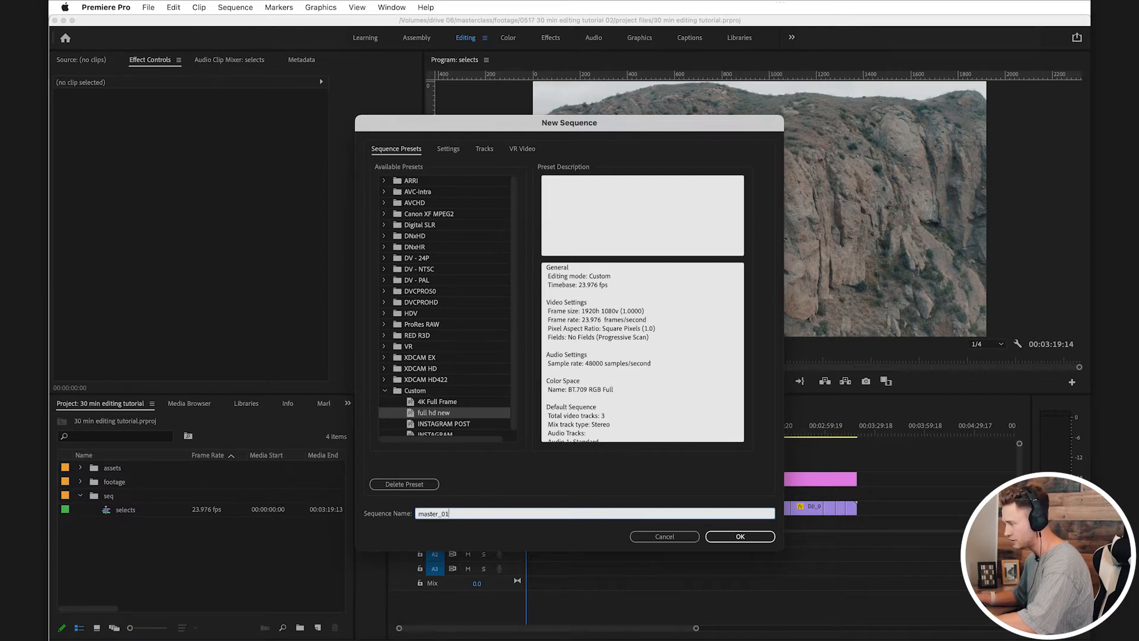
{"action": "left_click", "coordinate": [448, 149]}
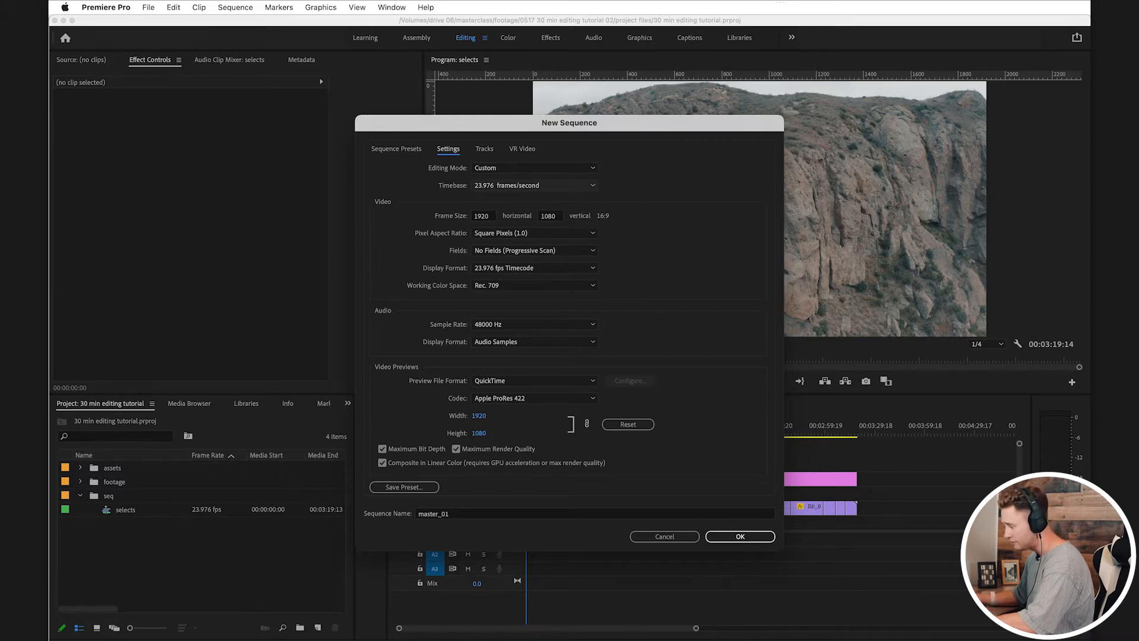
{"action": "left_click", "coordinate": [449, 514]}
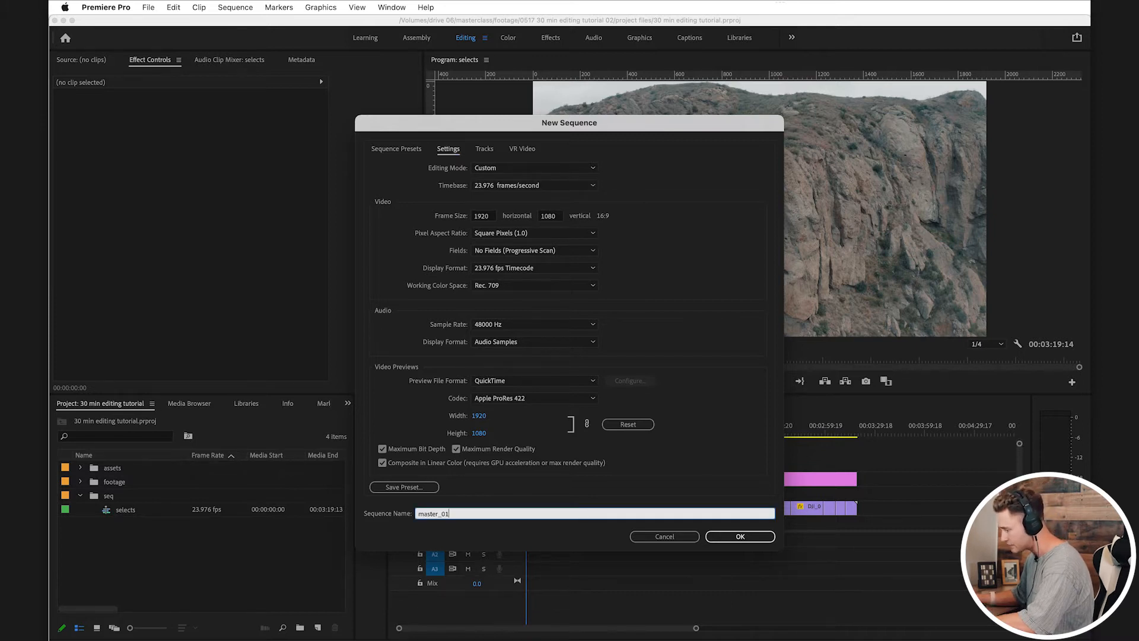
{"action": "key", "text": "Return"}
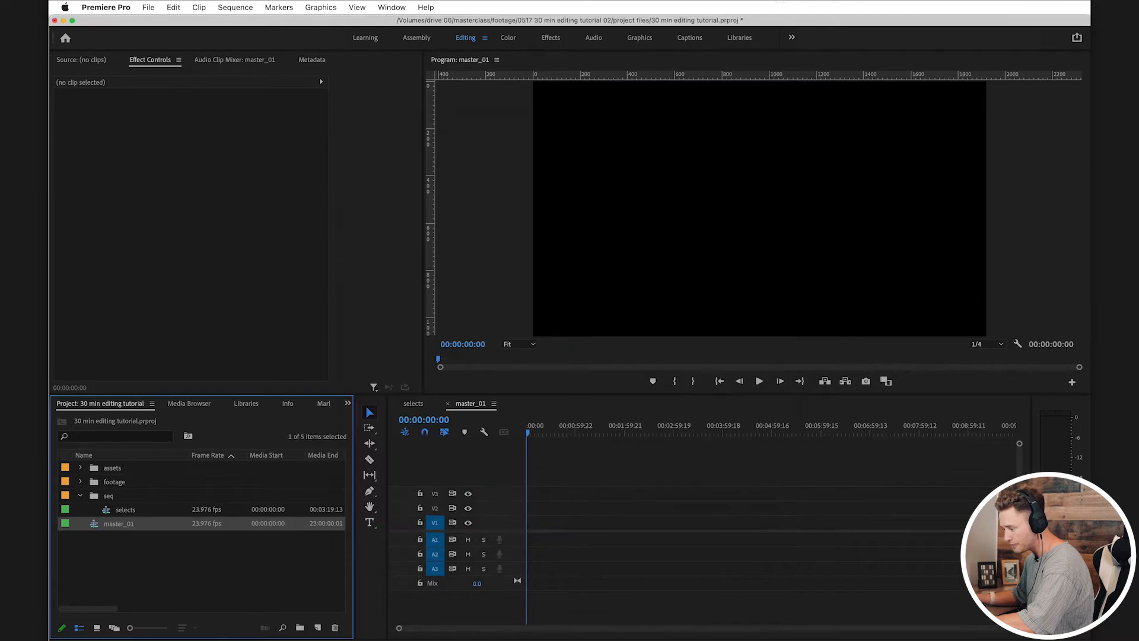
{"action": "left_click_drag", "start_coordinate": [119, 523], "coordinate": [109, 496]}
{"action": "key", "text": "super+s"}
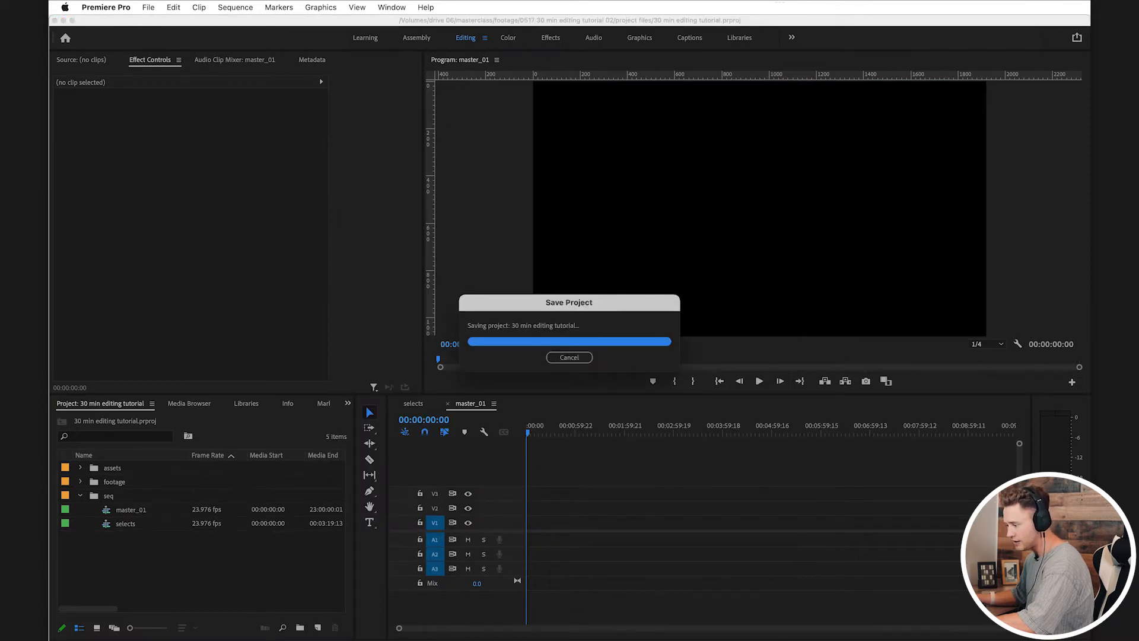
Step: Place the color adjustment layer from the assets bin at the start of V4 in master_01 and save the project
{"action": "left_click", "coordinate": [80, 467]}
{"action": "left_click_drag", "start_coordinate": [123, 482], "coordinate": [603, 479]}
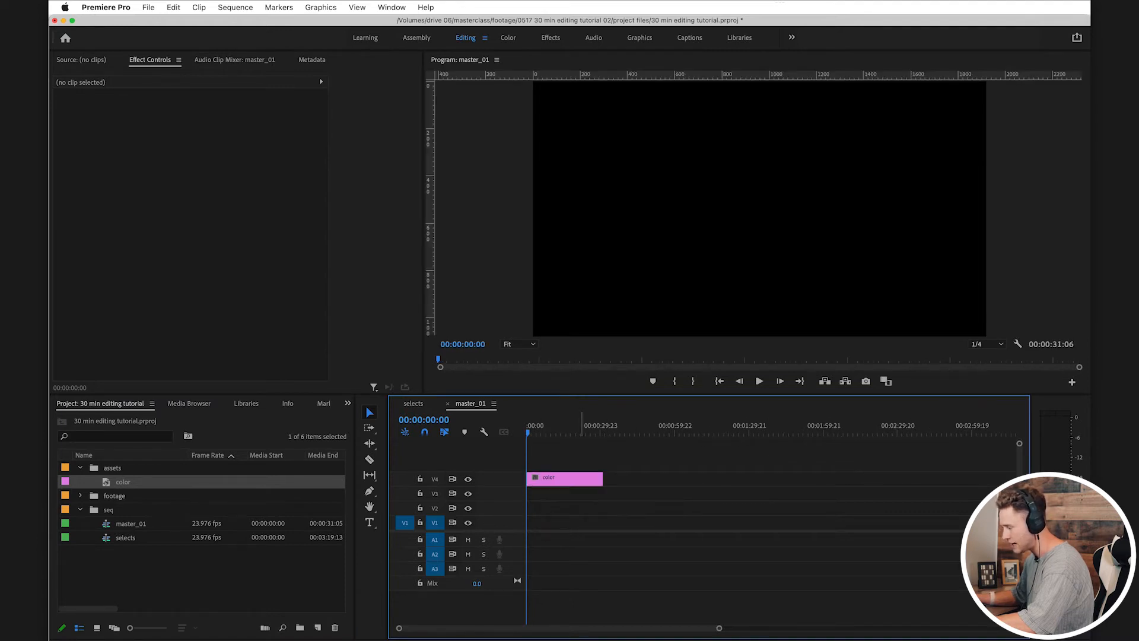
{"action": "key", "text": "super+s"}
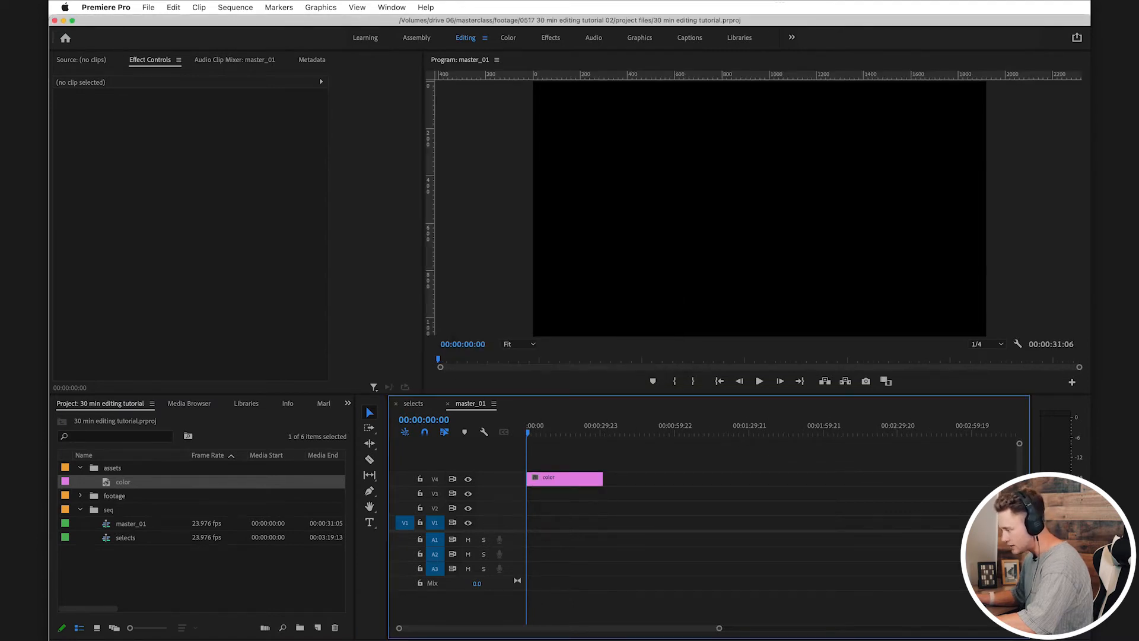
Step: Load the Mystic LUT as the Lumetri input LUT on master_01's color layer and save back in the Editing workspace
{"action": "left_click", "coordinate": [581, 480]}
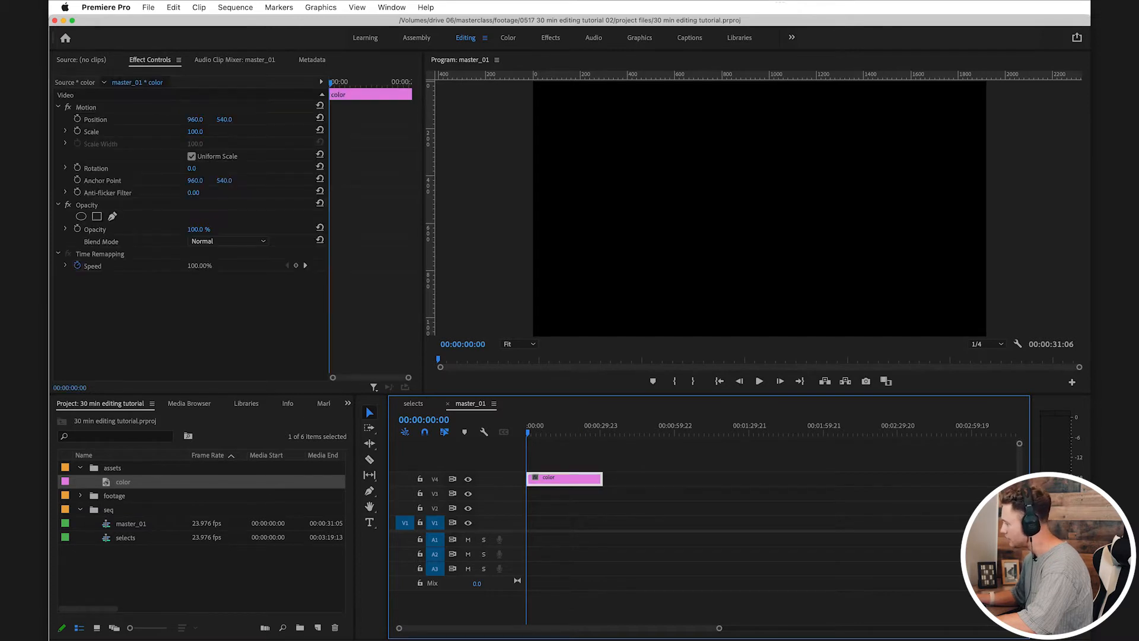
{"action": "left_click", "coordinate": [1009, 130]}
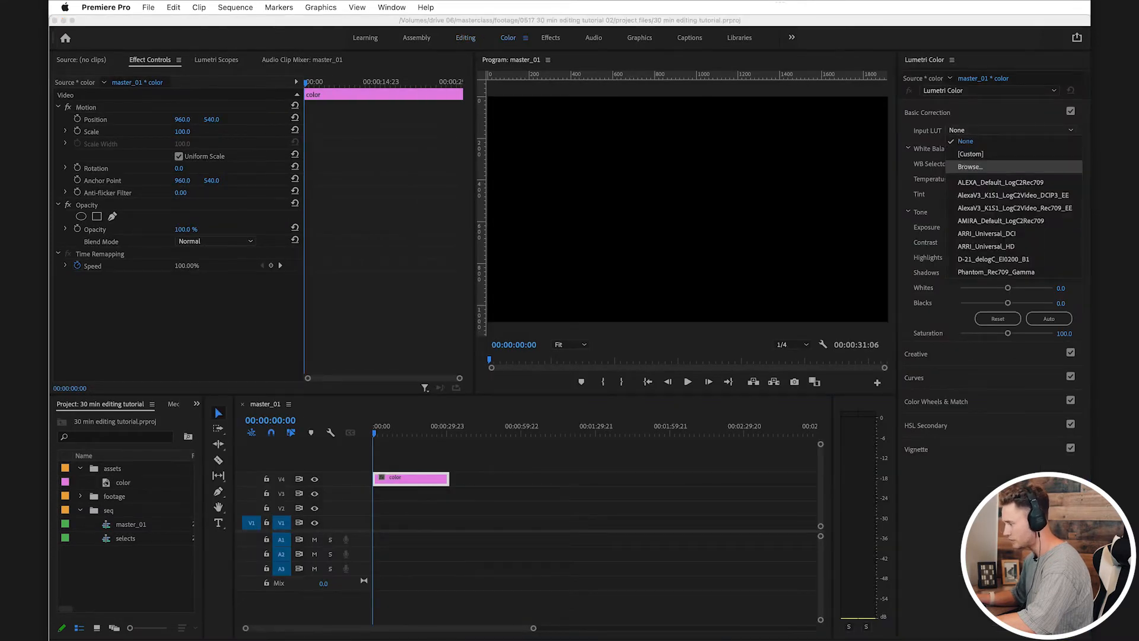
{"action": "left_click", "coordinate": [985, 167]}
{"action": "key", "text": "super+Tab"}
{"action": "left_click_drag", "start_coordinate": [316, 221], "coordinate": [735, 231]}
{"action": "left_click", "coordinate": [744, 331]}
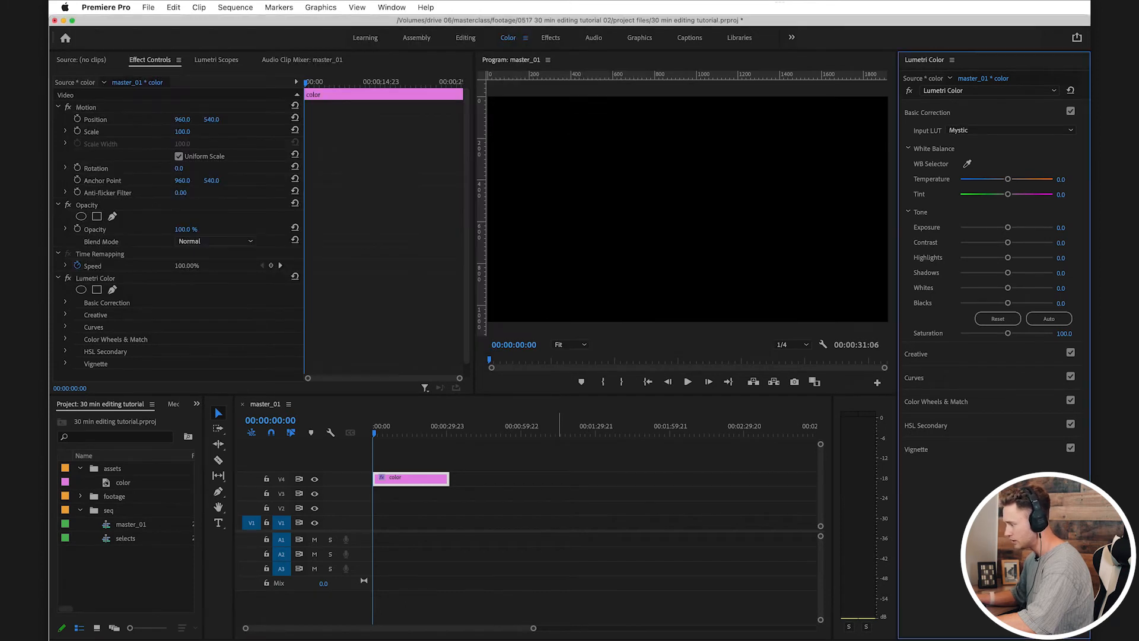
{"action": "left_click", "coordinate": [579, 515]}
{"action": "key", "text": "super+s"}
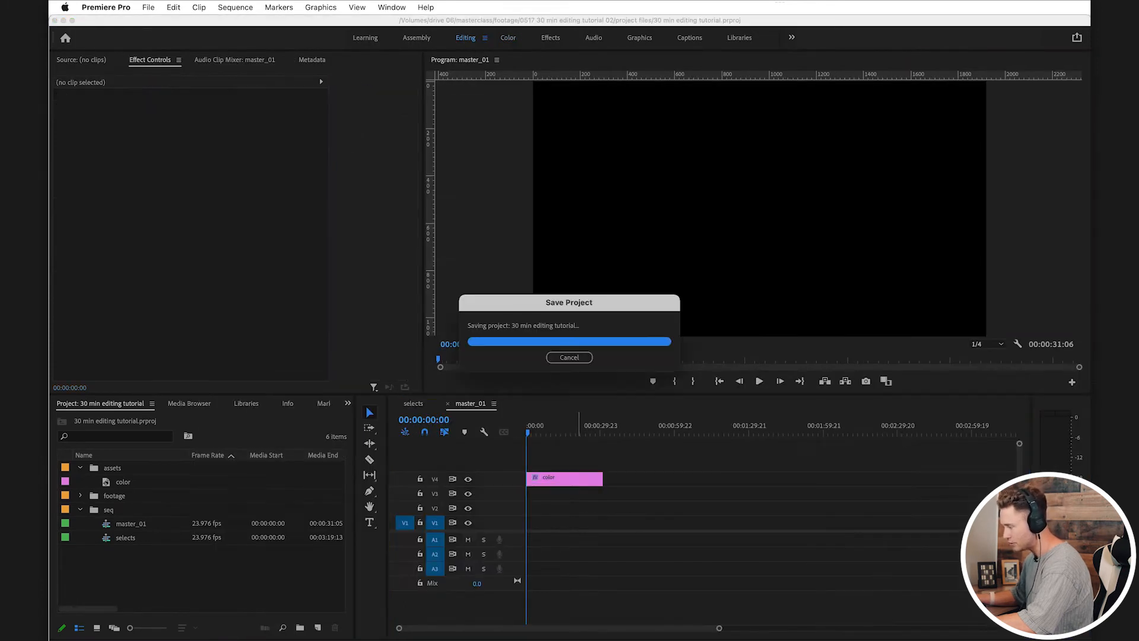
Step: Collapse the assets and seq bins, then save the project
{"action": "key", "text": "shift+3"}
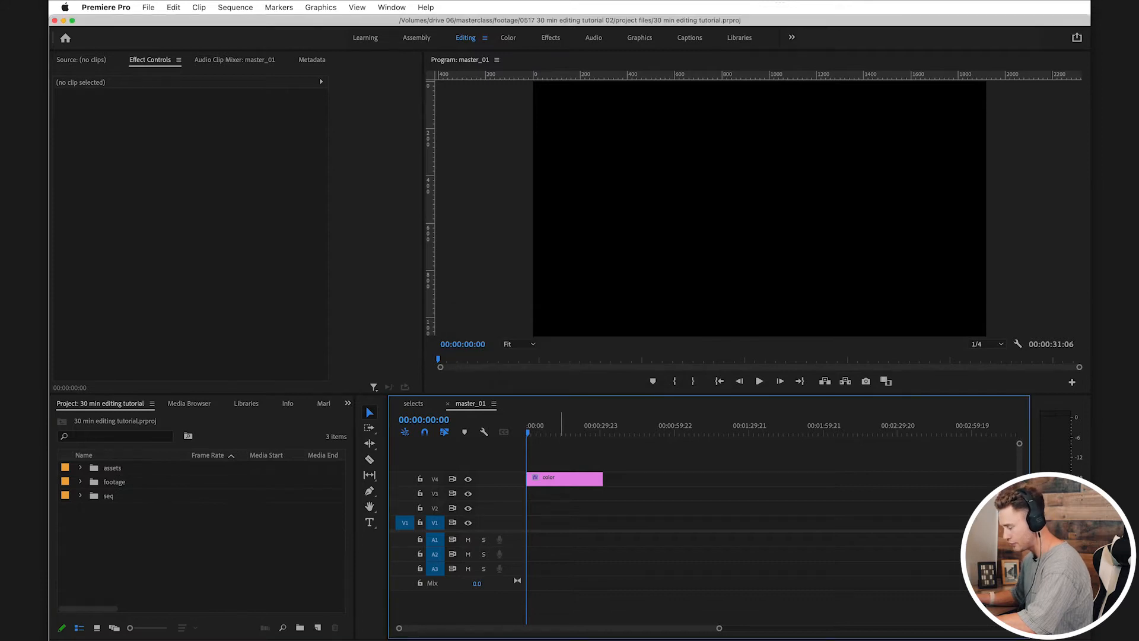
{"action": "key", "text": "equal"}
{"action": "key", "text": "equal"}
{"action": "key", "text": "super+s"}
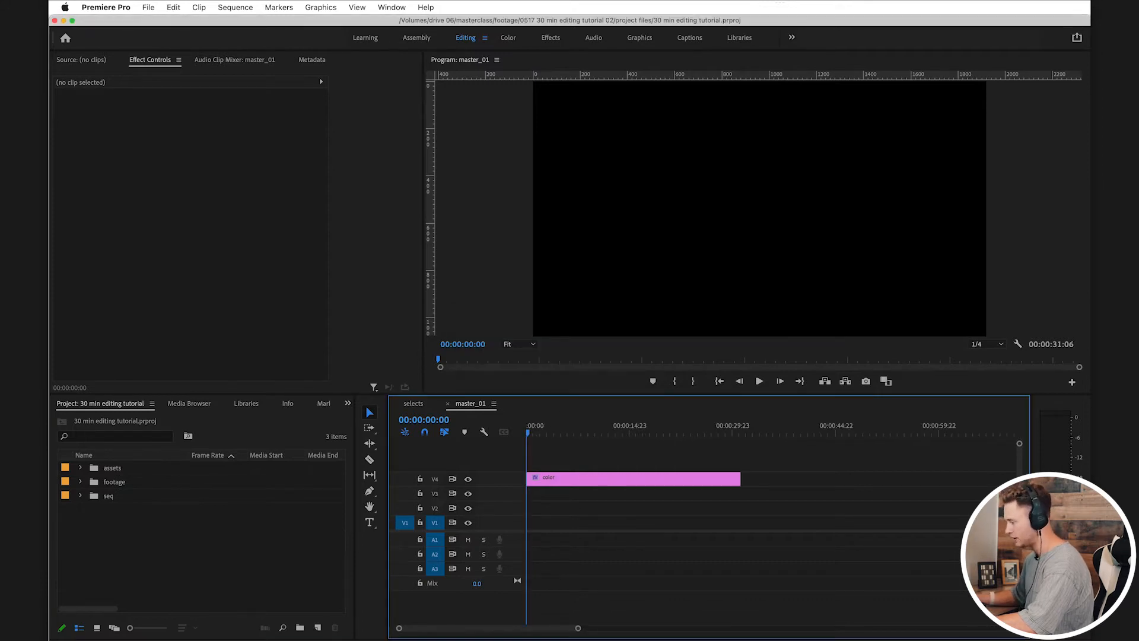
Step: Switch to Finder and import the tornasol MP3 from the songs folder into the Premiere Pro project
{"action": "key", "text": "super+Tab"}
{"action": "double_click", "coordinate": [232, 120]}
{"action": "left_click", "coordinate": [282, 96]}
{"action": "left_click", "coordinate": [380, 178]}
{"action": "left_click_drag", "start_coordinate": [281, 97], "coordinate": [330, 99]}
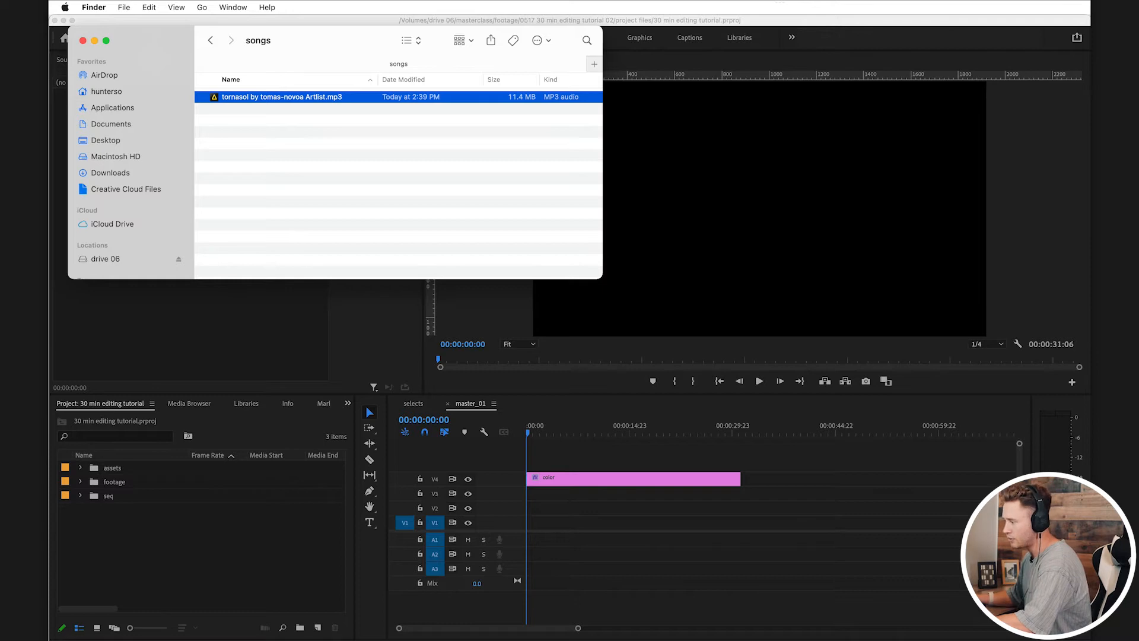
{"action": "left_click_drag", "start_coordinate": [273, 97], "coordinate": [178, 543]}
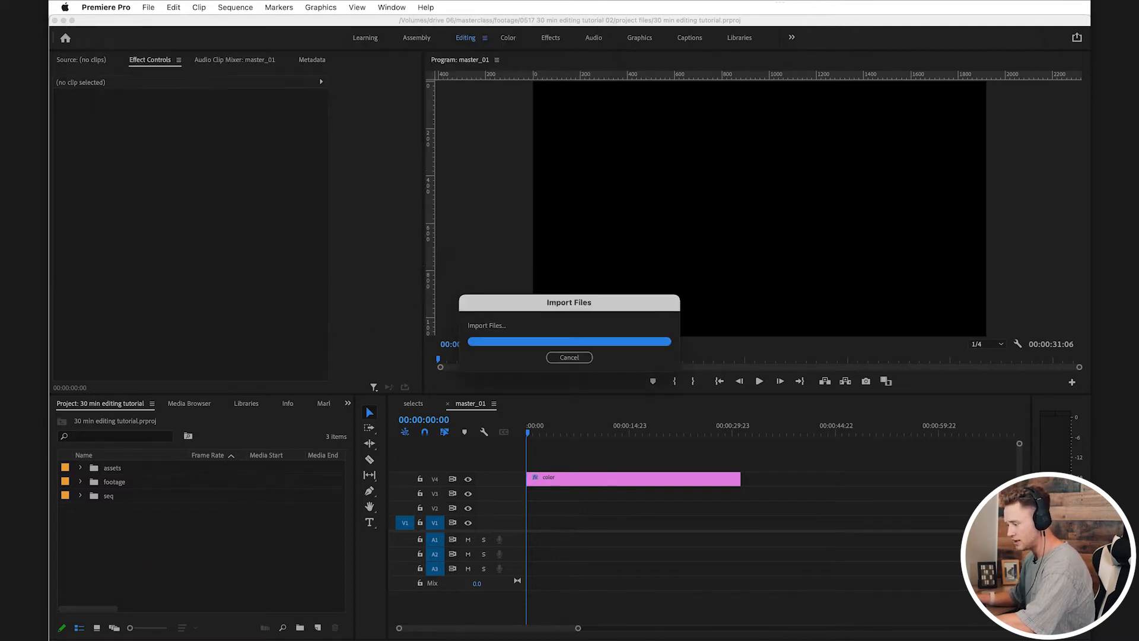
Step: Create a bin named songs, move the imported tornasol track into it, and save the project
{"action": "key", "text": "super+b"}
{"action": "type", "text": "songs"}
{"action": "key", "text": "Return"}
{"action": "key", "text": "Escape"}
{"action": "left_click_drag", "start_coordinate": [145, 523], "coordinate": [111, 482]}
{"action": "key", "text": "super+s"}
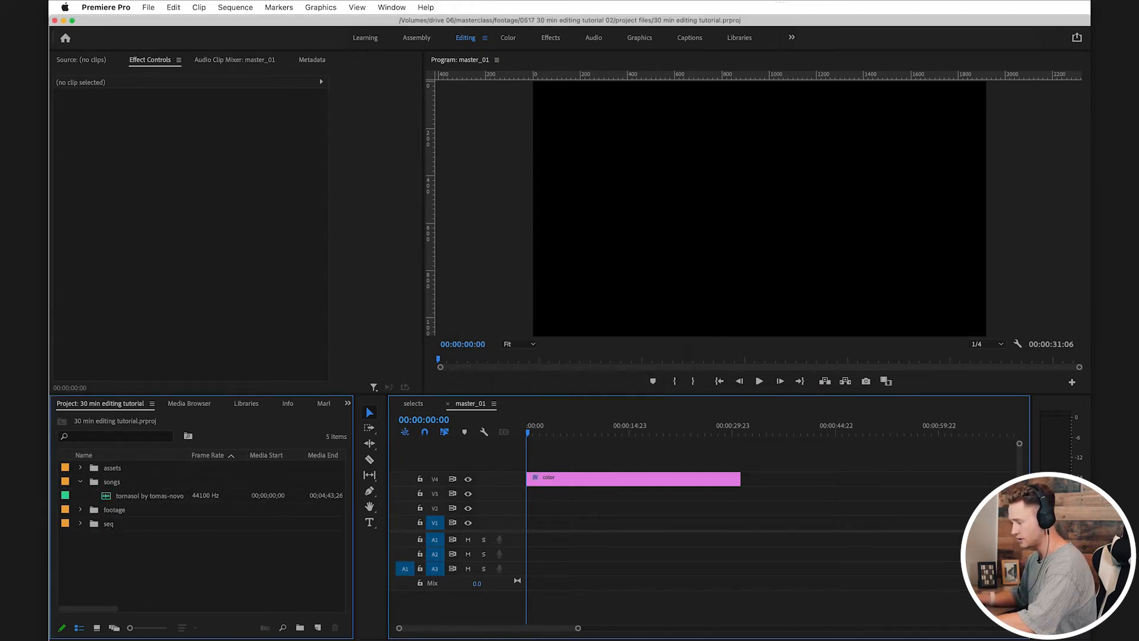
Step: Open the tornasol track in the Source monitor with its waveform enlarged and save the project
{"action": "double_click", "coordinate": [106, 495]}
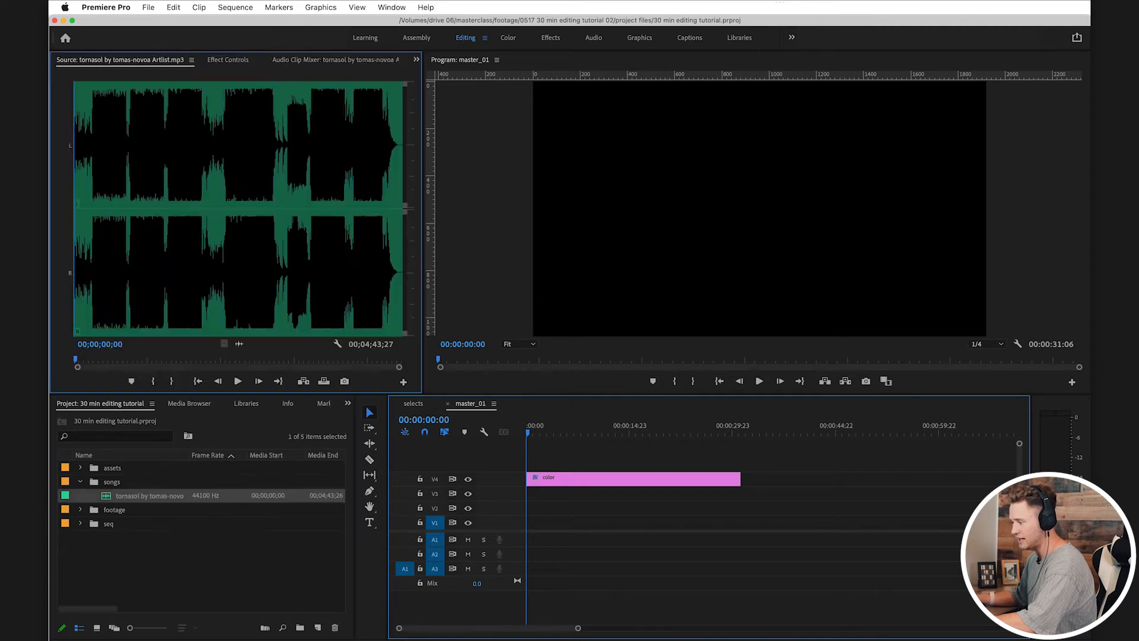
{"action": "key", "text": "equal"}
{"action": "key", "text": "equal"}
{"action": "key", "text": "super+s"}
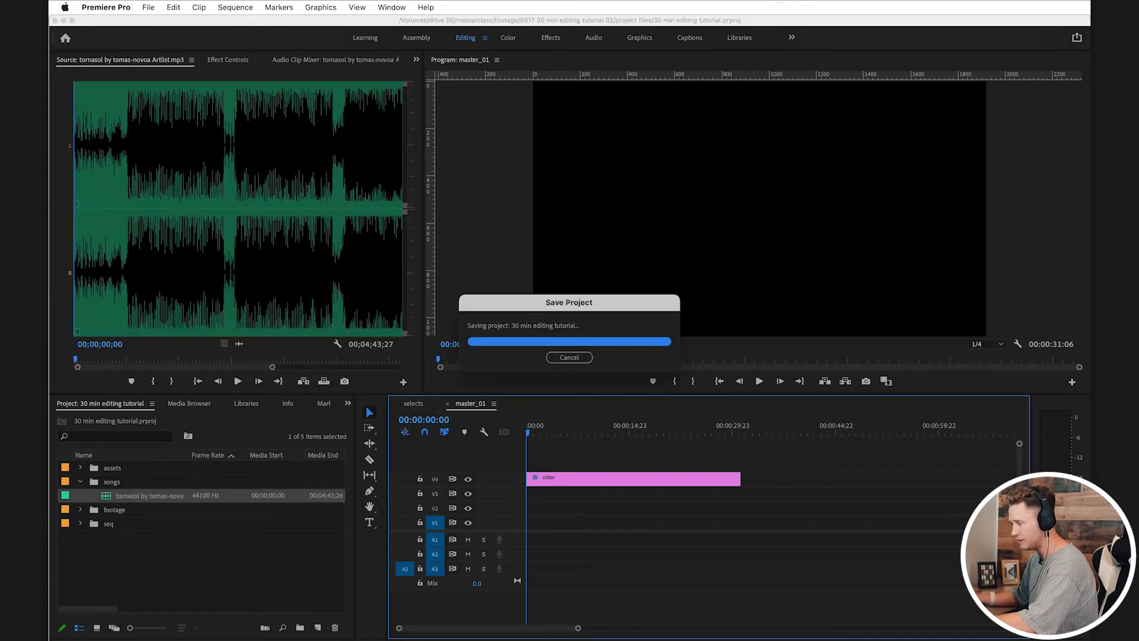
Step: Scrub and play the tornasol track around its first build-up, replaying the moment where the beat comes in
{"action": "left_click_drag", "start_coordinate": [76, 359], "coordinate": [123, 359]}
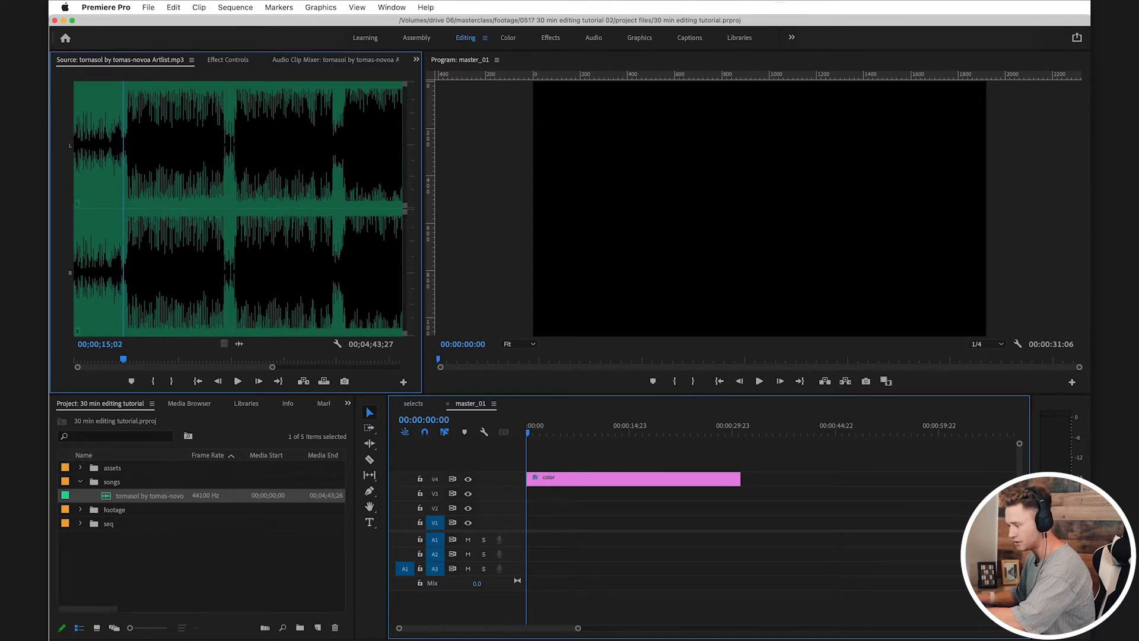
{"action": "left_click_drag", "start_coordinate": [123, 359], "coordinate": [103, 359]}
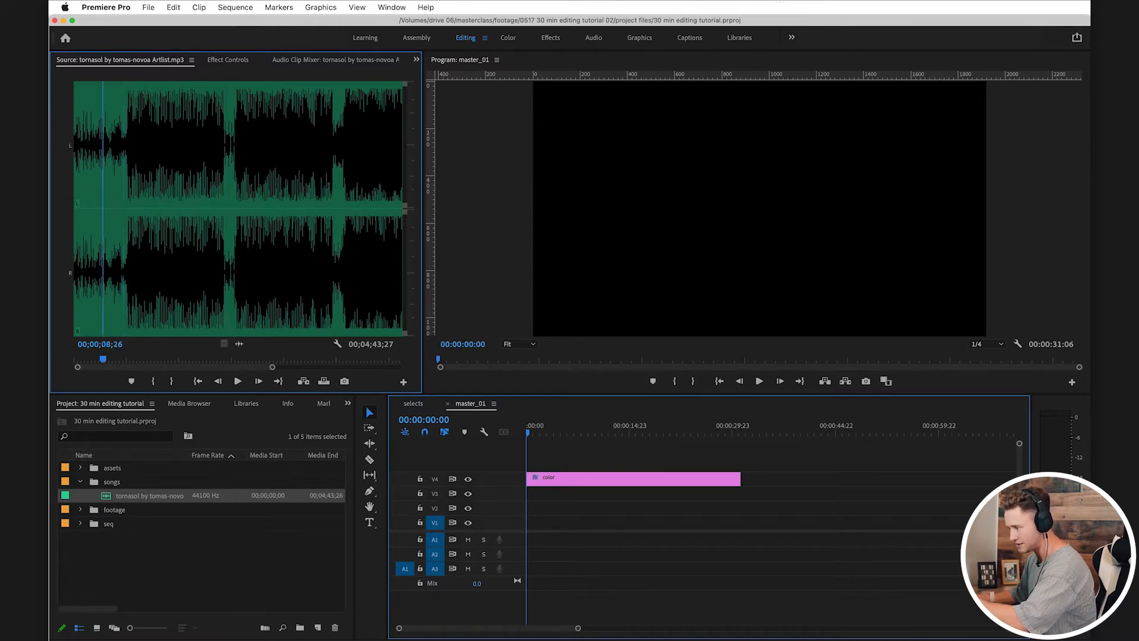
{"action": "left_click_drag", "start_coordinate": [103, 359], "coordinate": [119, 359]}
{"action": "key", "text": "space"}
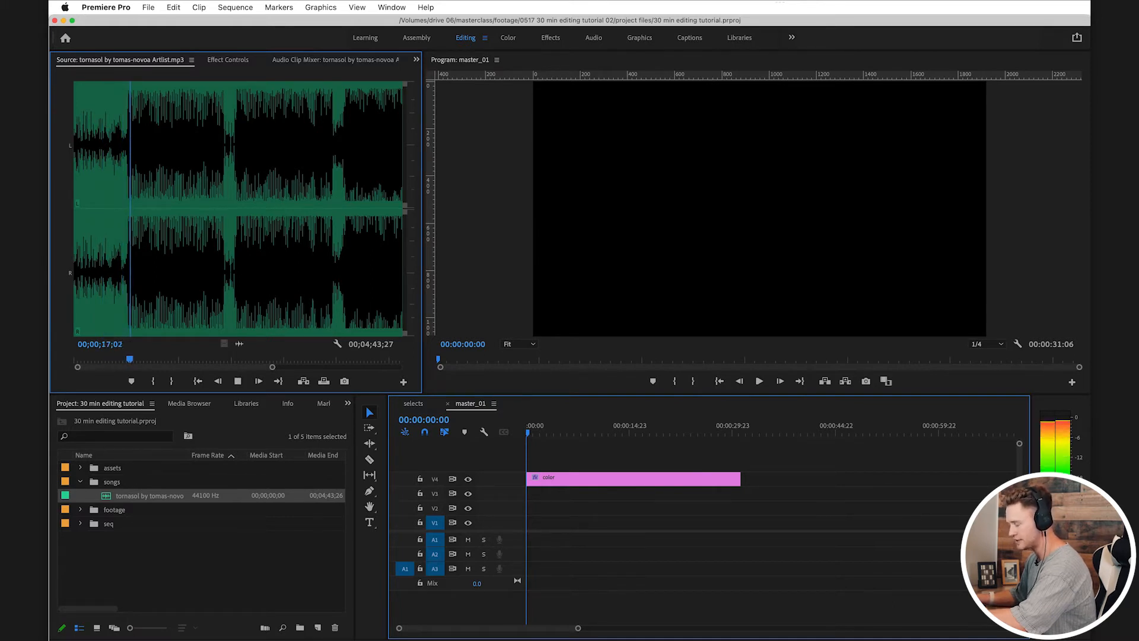
{"action": "key", "text": "space"}
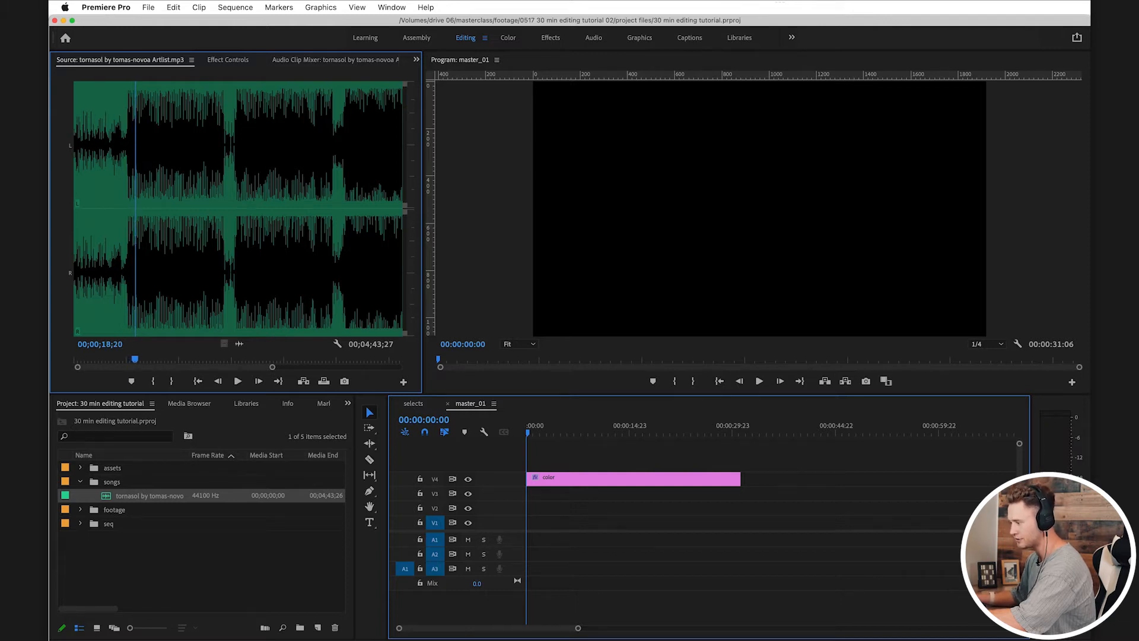
{"action": "key", "text": "shift+Left"}
{"action": "key", "text": "shift+Left"}
{"action": "key", "text": "shift+Left"}
{"action": "key", "text": "shift+Left"}
{"action": "key", "text": "shift+Left"}
{"action": "key", "text": "shift+Left"}
{"action": "key", "text": "shift+Left"}
{"action": "key", "text": "shift+Left"}
{"action": "key", "text": "space"}
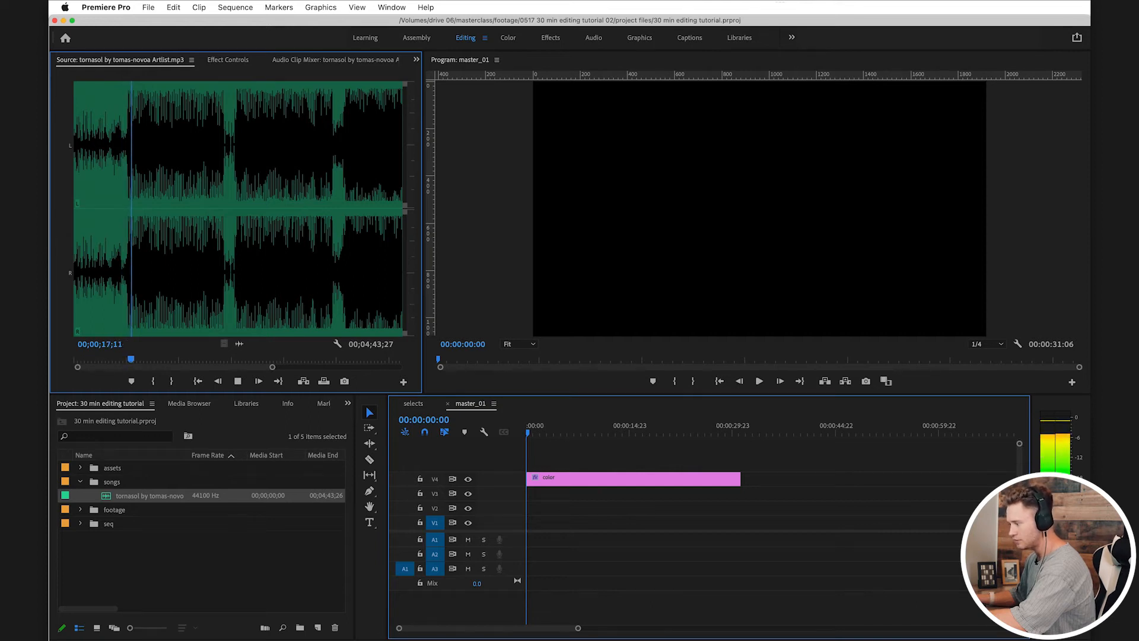
{"action": "key", "text": "space"}
Step: Browse the later sections of the tornasol track and play the lead-in to its last main section around 00;04;00
{"action": "scroll", "coordinate": [238, 209], "scroll_direction": "right", "scroll_amount": 5}
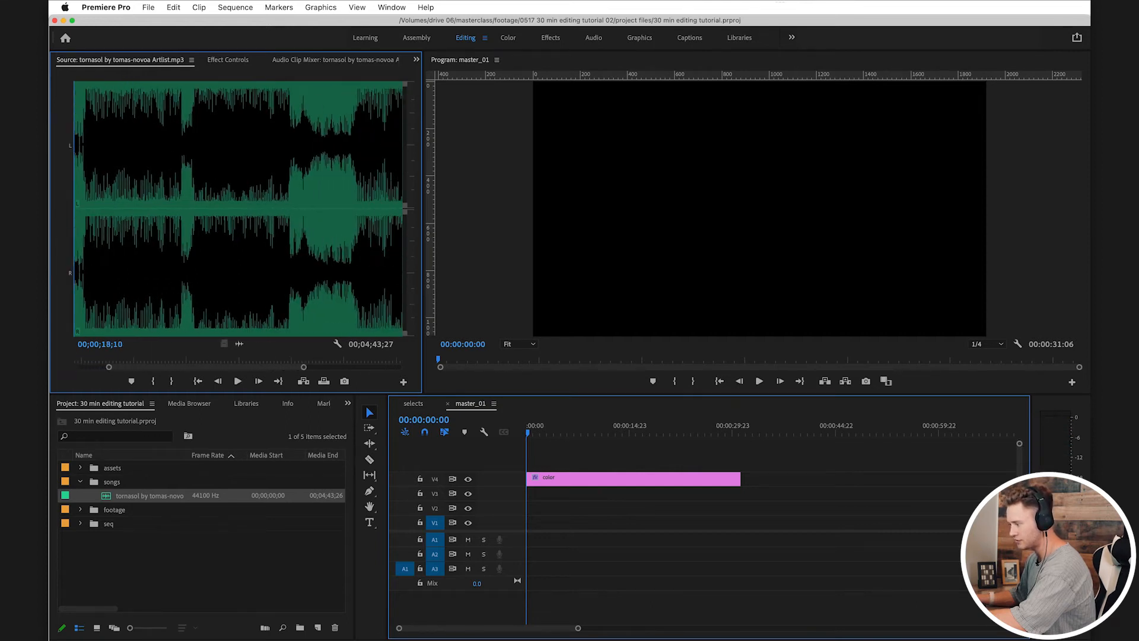
{"action": "key", "text": "backslash"}
{"action": "left_click_drag", "start_coordinate": [344, 360], "coordinate": [348, 359]}
{"action": "key", "text": "space"}
{"action": "left_click_drag", "start_coordinate": [77, 367], "coordinate": [205, 367]}
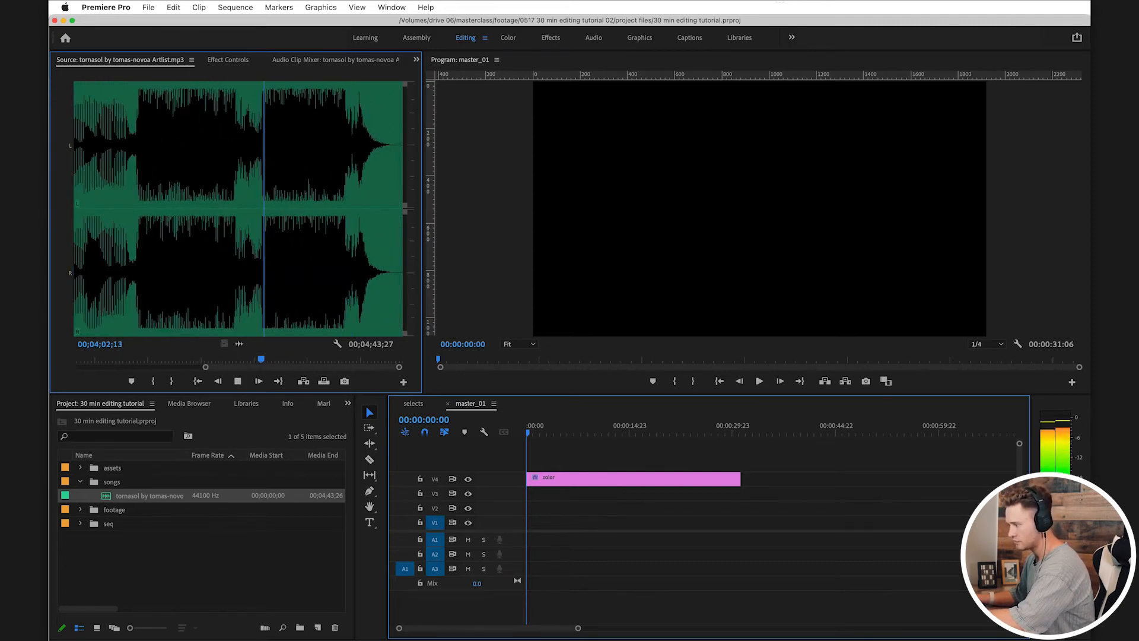
{"action": "left_click_drag", "start_coordinate": [265, 359], "coordinate": [255, 360]}
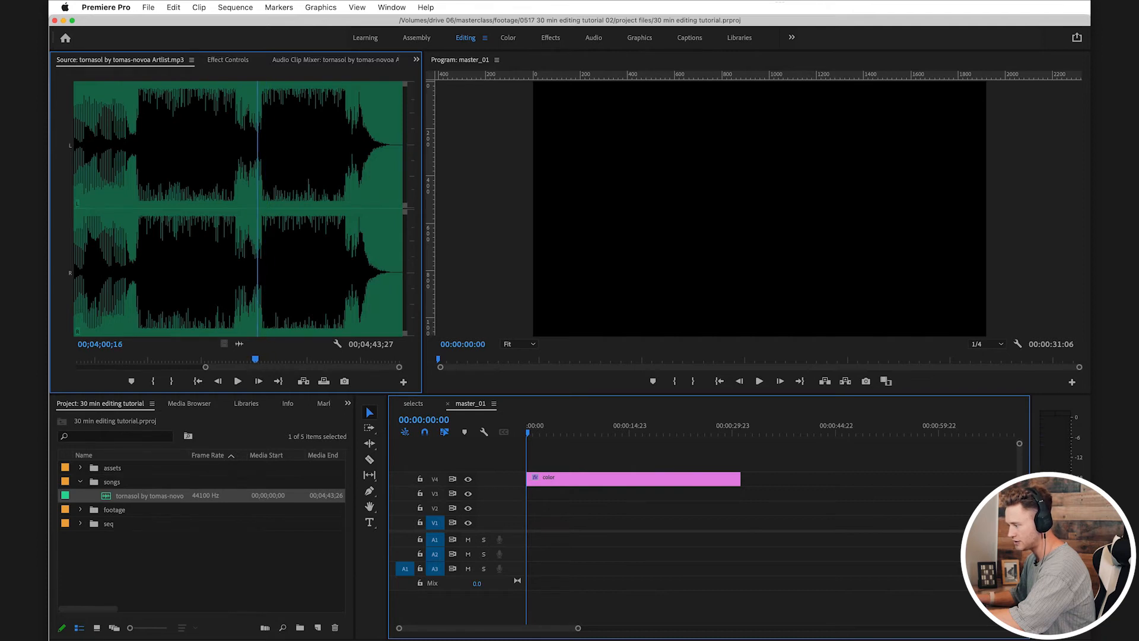
Step: Set the tornasol track's In point at 00;04;01;01, just before the beat returns in the last main section
{"action": "key", "text": "equal"}
{"action": "key", "text": "equal"}
{"action": "key", "text": "minus"}
{"action": "key", "text": "minus"}
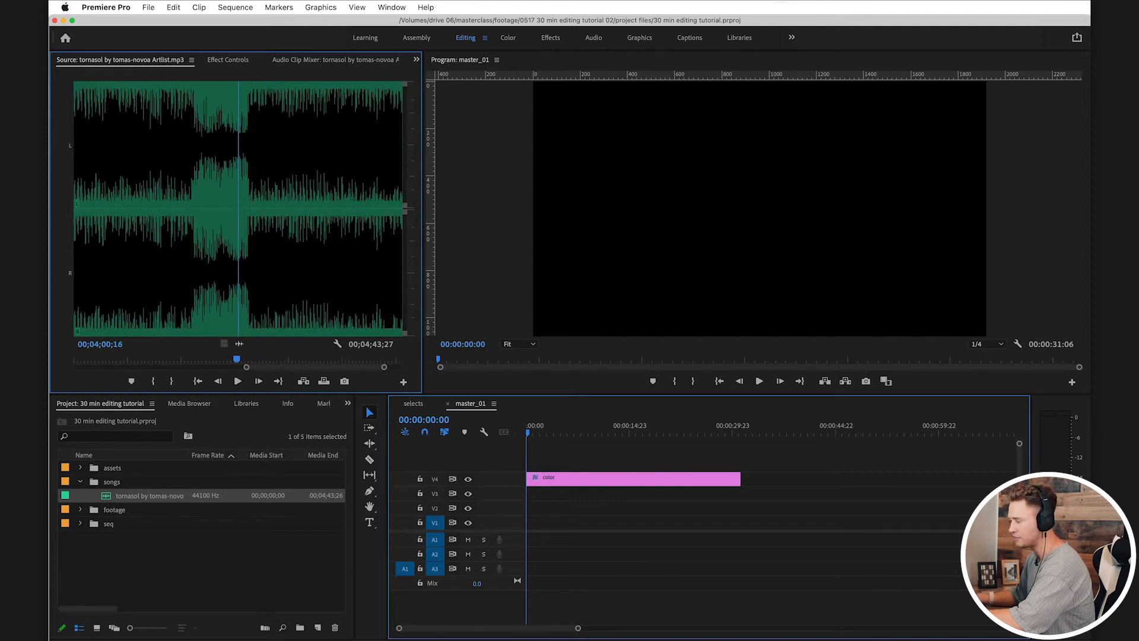
{"action": "scroll", "coordinate": [238, 209], "scroll_direction": "down", "scroll_amount": 1}
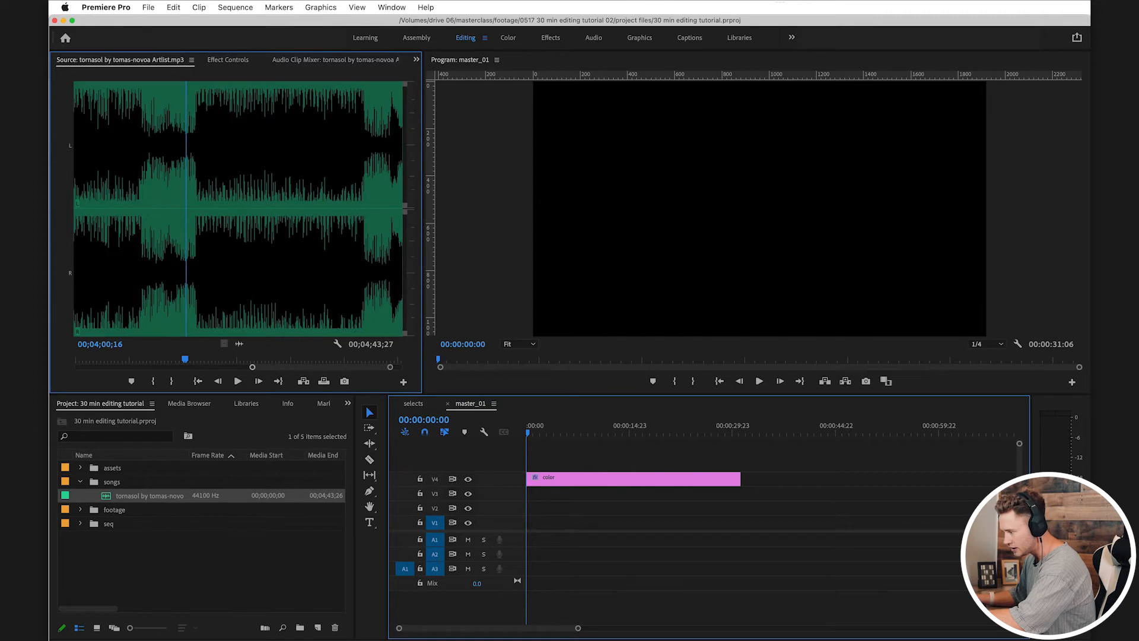
{"action": "scroll", "coordinate": [238, 208], "scroll_direction": "up", "scroll_amount": 3}
{"action": "scroll", "coordinate": [238, 209], "scroll_direction": "up", "scroll_amount": 1}
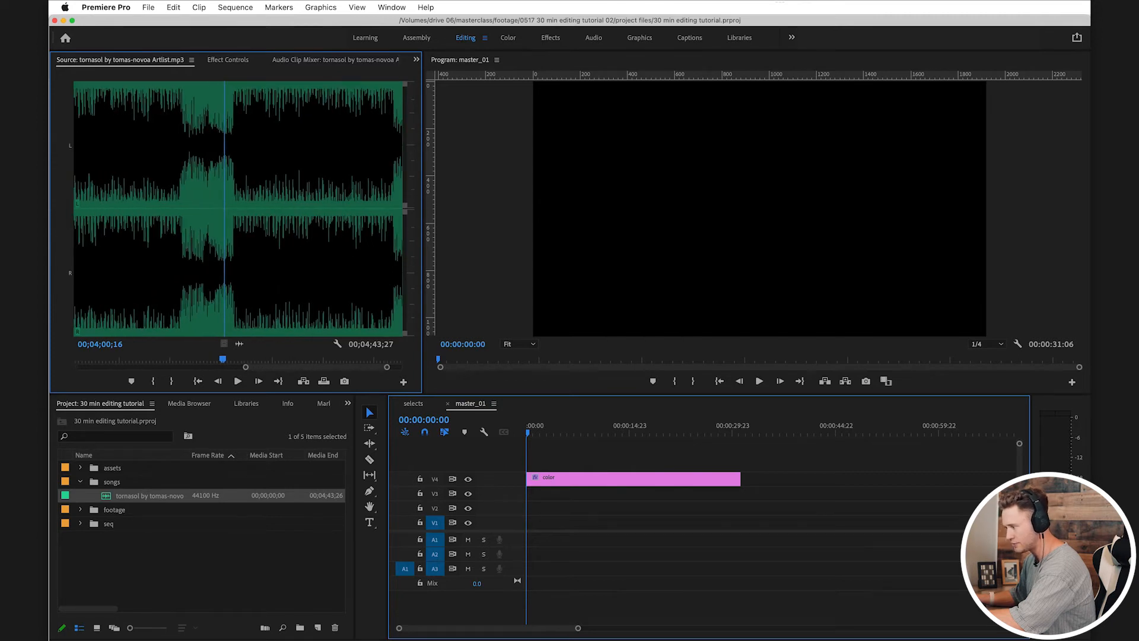
{"action": "key", "text": "shift+Right"}
{"action": "key", "text": "shift+Right"}
{"action": "key", "text": "shift+Right"}
{"action": "key", "text": "shift+Right"}
{"action": "key", "text": "shift+Right"}
{"action": "key", "text": "shift+Left"}
{"action": "key", "text": "shift+Left"}
{"action": "key", "text": "shift+Left"}
{"action": "key", "text": "shift+Right"}
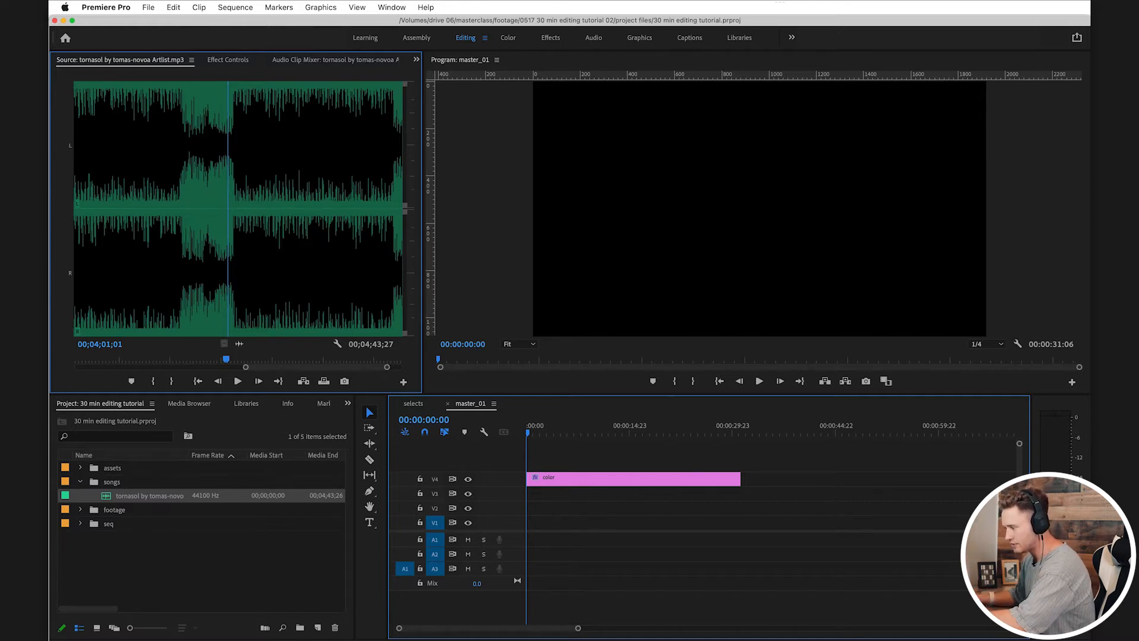
{"action": "scroll", "coordinate": [238, 209], "scroll_direction": "left", "scroll_amount": 2}
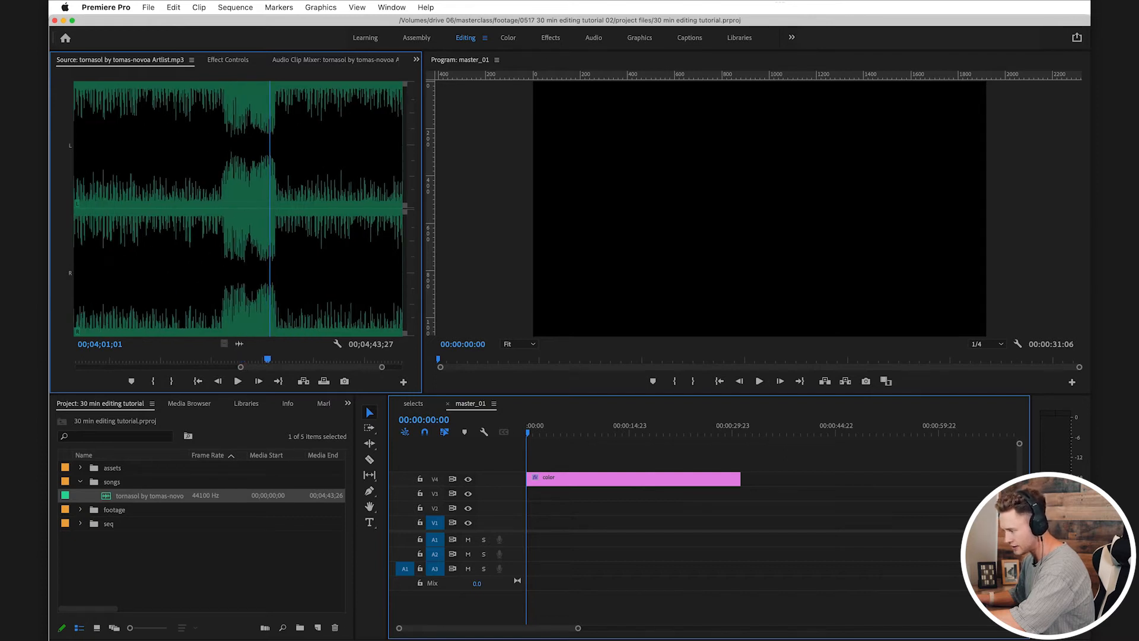
{"action": "scroll", "coordinate": [238, 209], "scroll_direction": "right", "scroll_amount": 2}
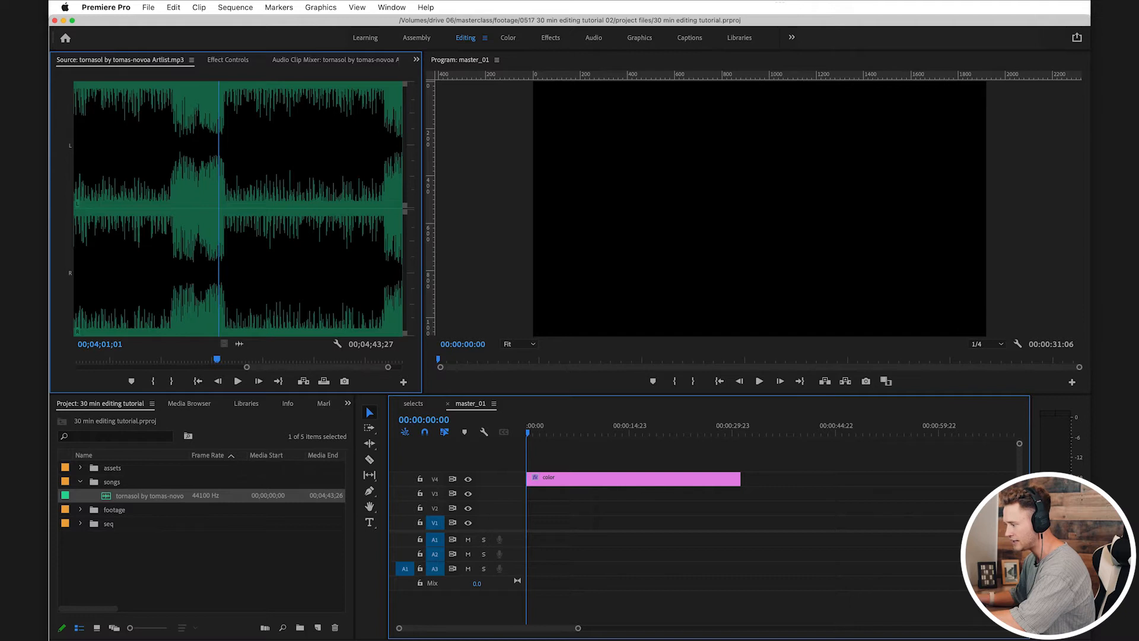
{"action": "key", "text": "i"}
Step: Play the marked section's start and ending, and set the tornasol track's Out point at 00;04;27;15
{"action": "key", "text": "space"}
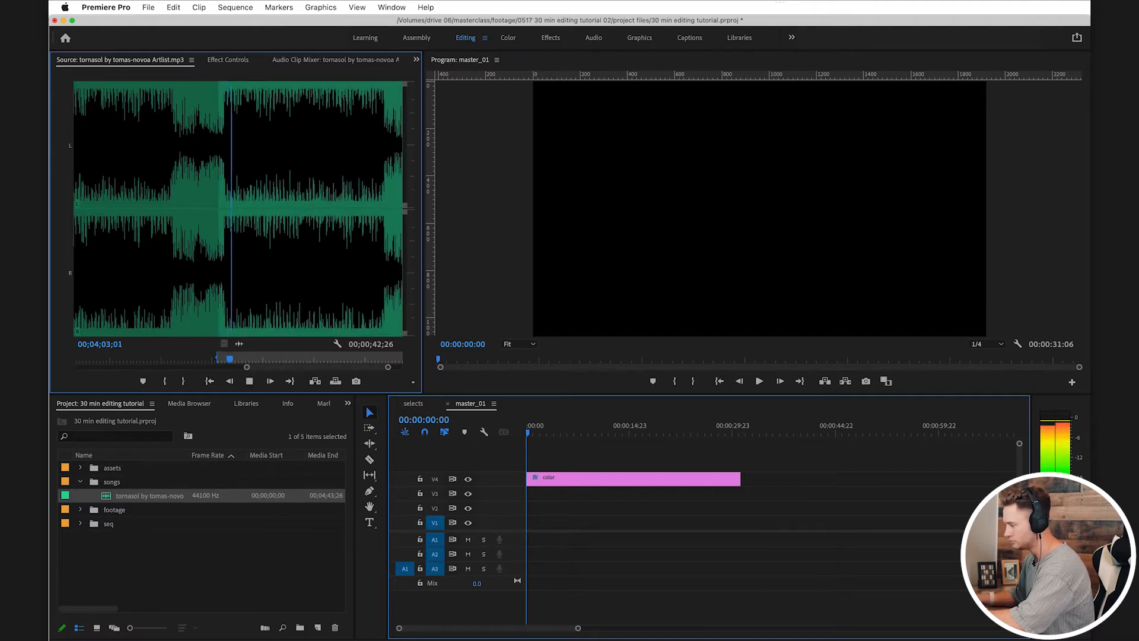
{"action": "left_click_drag", "start_coordinate": [241, 359], "coordinate": [371, 359]}
{"action": "key", "text": "space"}
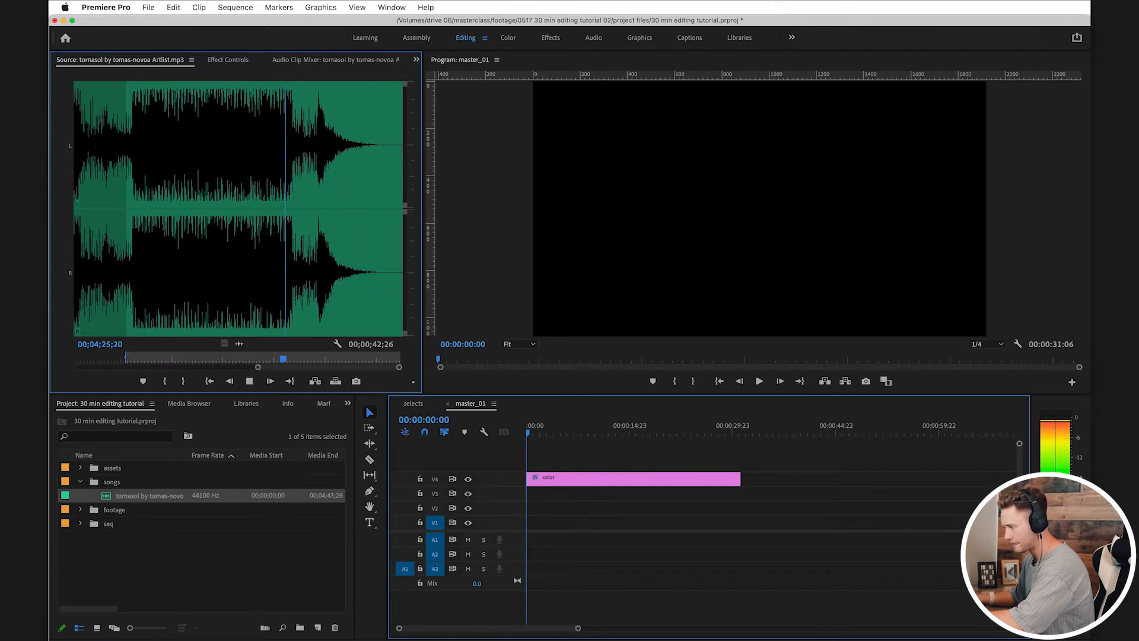
{"action": "key", "text": "space"}
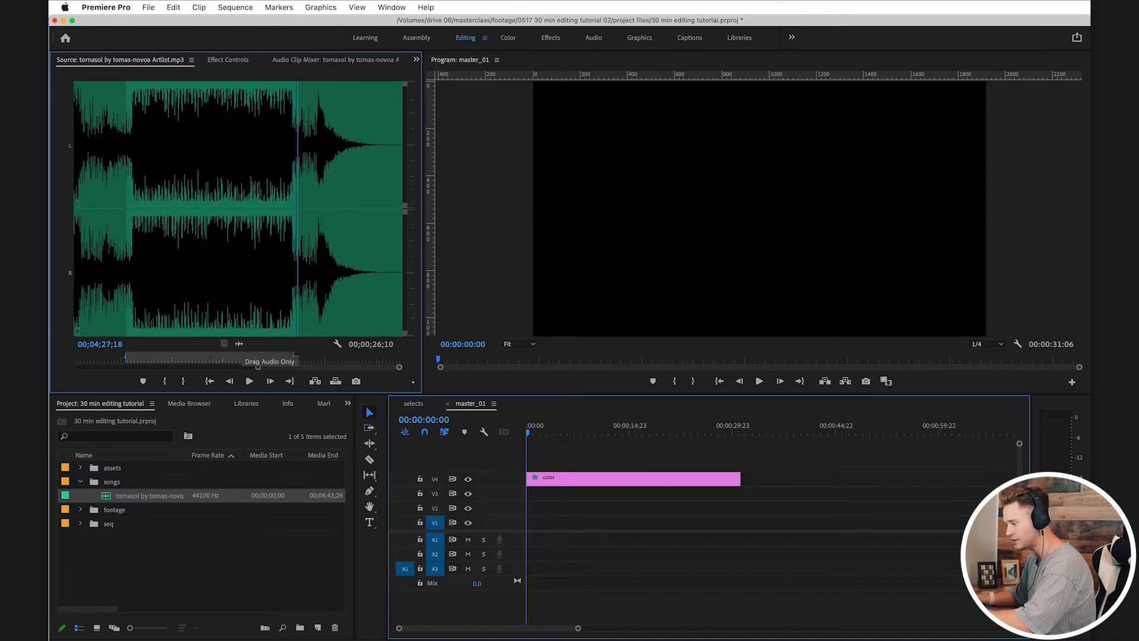
{"action": "left_click", "coordinate": [281, 358]}
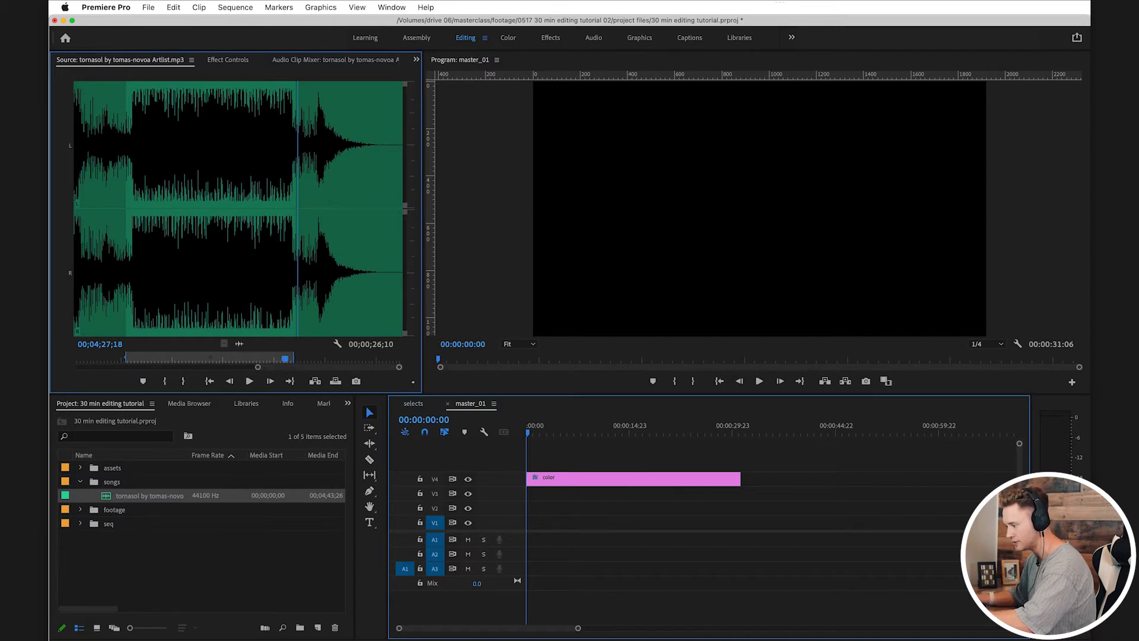
{"action": "left_click", "coordinate": [183, 381]}
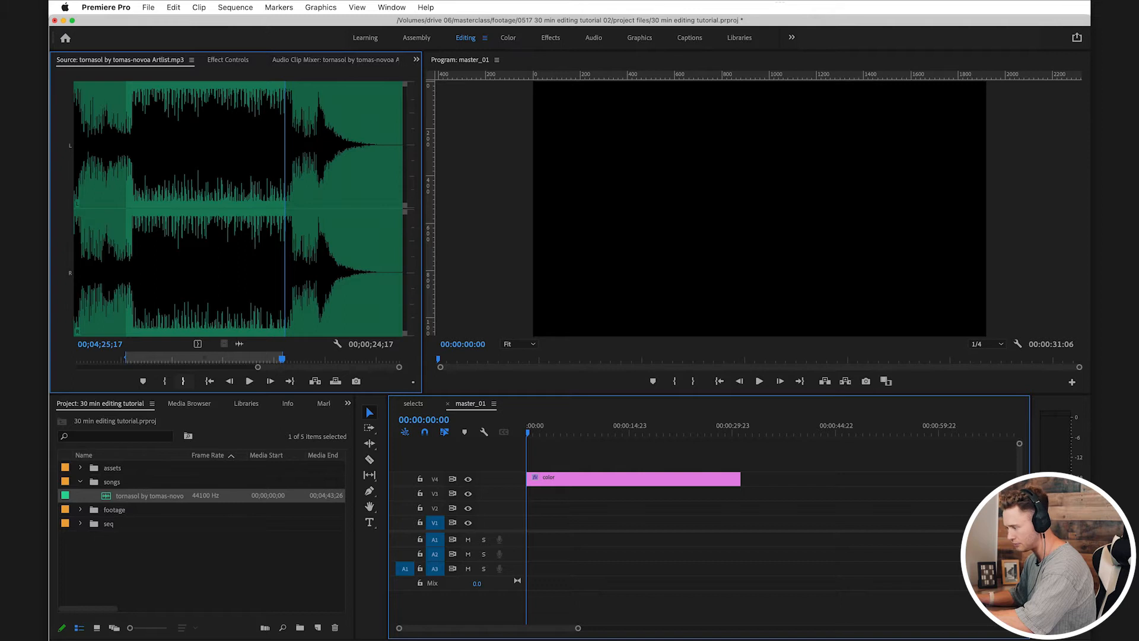
{"action": "key", "text": "space"}
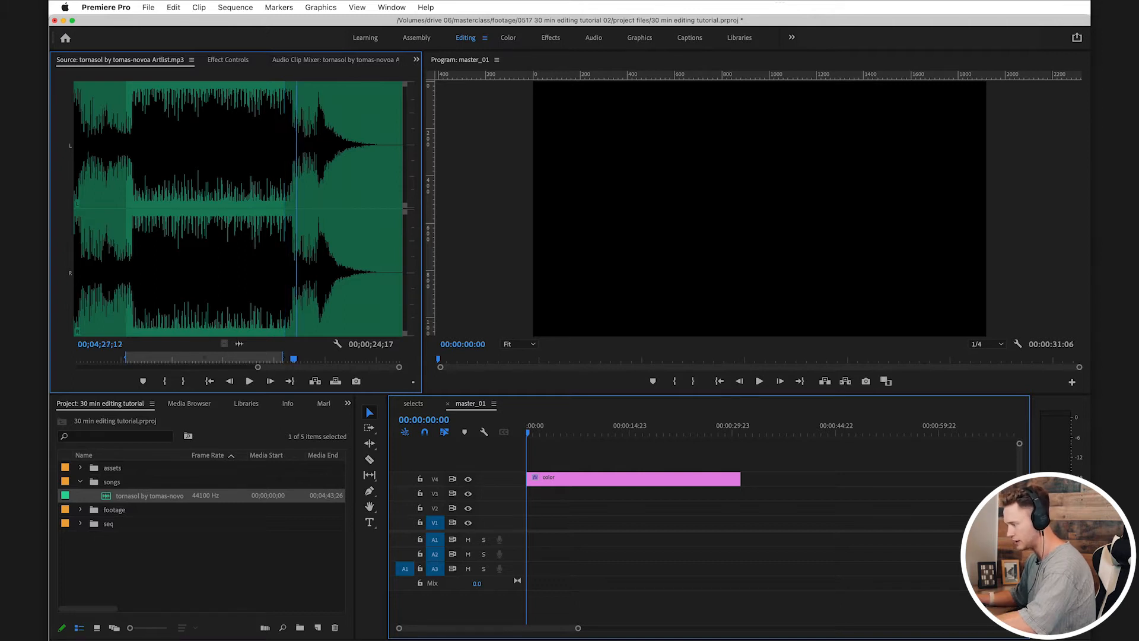
{"action": "key", "text": "o"}
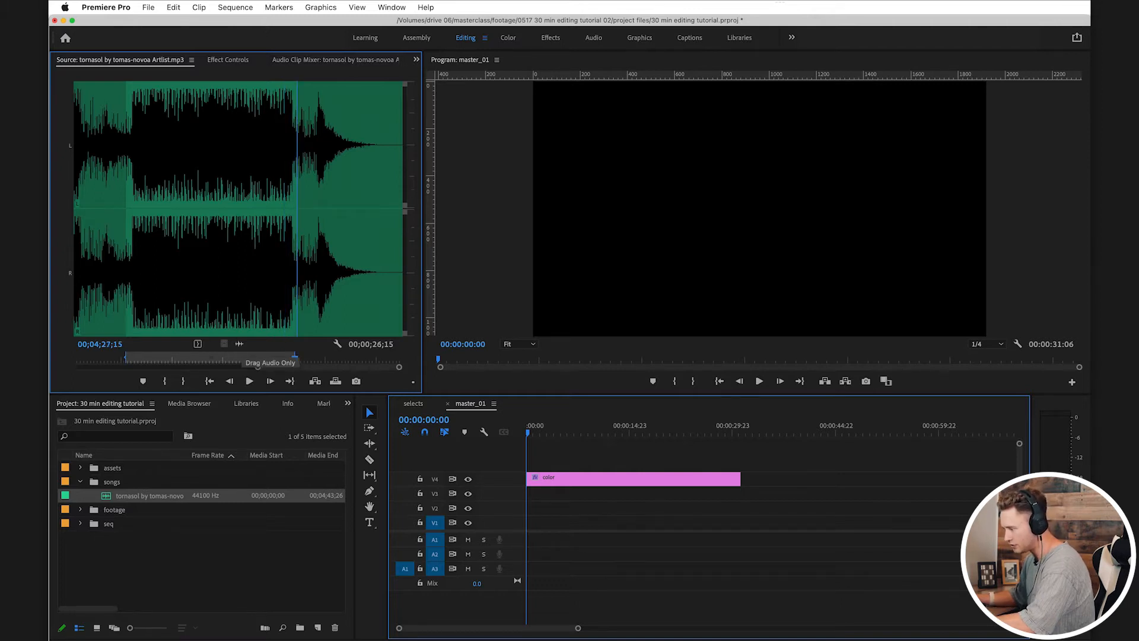
Step: Place the marked song section on track A1 at the start of master_01 and expand the track's height
{"action": "left_click_drag", "start_coordinate": [239, 347], "coordinate": [534, 538]}
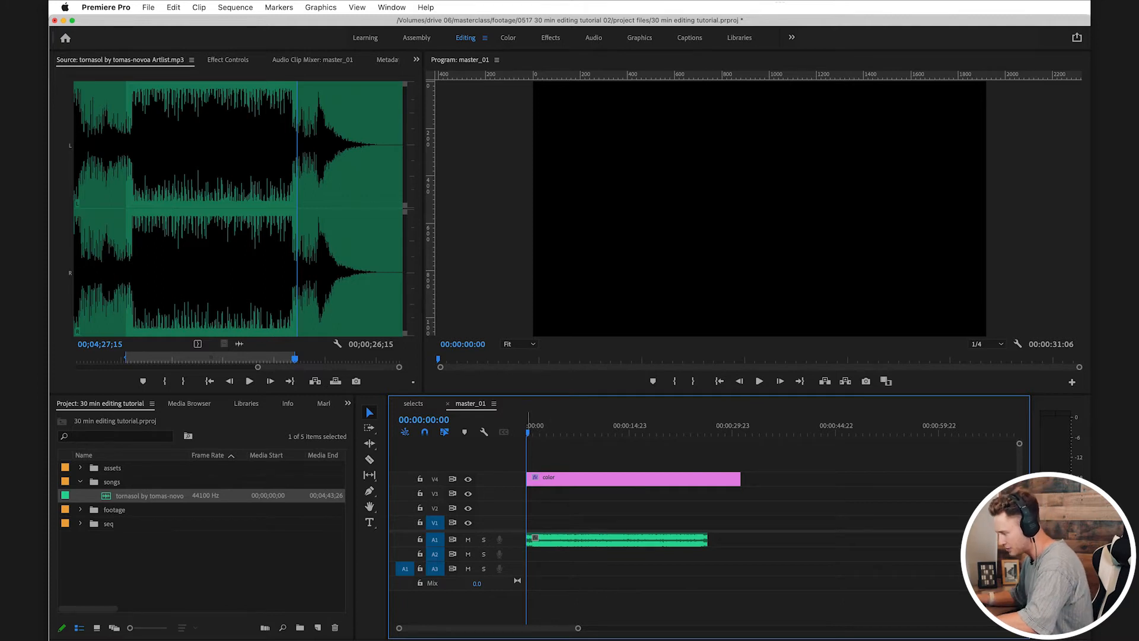
{"action": "double_click", "coordinate": [514, 540]}
{"action": "mouse_move", "coordinate": [577, 628]}
{"action": "left_mouse_down"}
{"action": "mouse_move", "coordinate": [503, 628]}
{"action": "mouse_move", "coordinate": [576, 628]}
{"action": "left_mouse_up"}
Step: Extend the song clip and the color adjustment layer to 00:00:42:21 and play the song's fading end
{"action": "left_click_drag", "start_coordinate": [709, 555], "coordinate": [825, 555]}
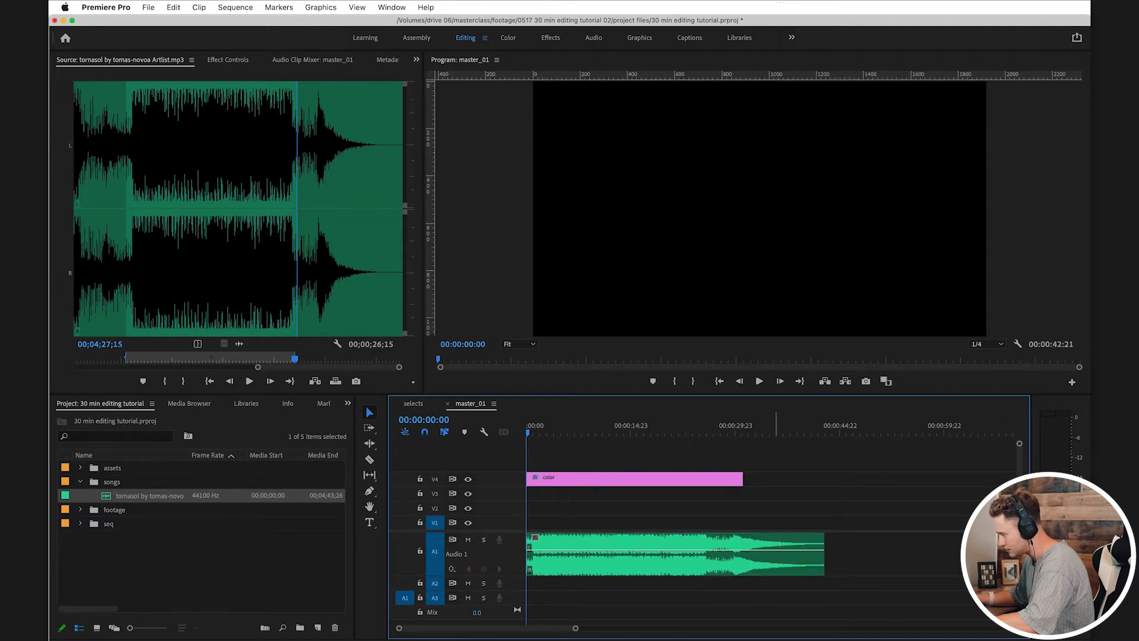
{"action": "left_click_drag", "start_coordinate": [742, 479], "coordinate": [825, 479]}
{"action": "left_click", "coordinate": [725, 429]}
{"action": "key", "text": "space"}
{"action": "key", "text": "="}
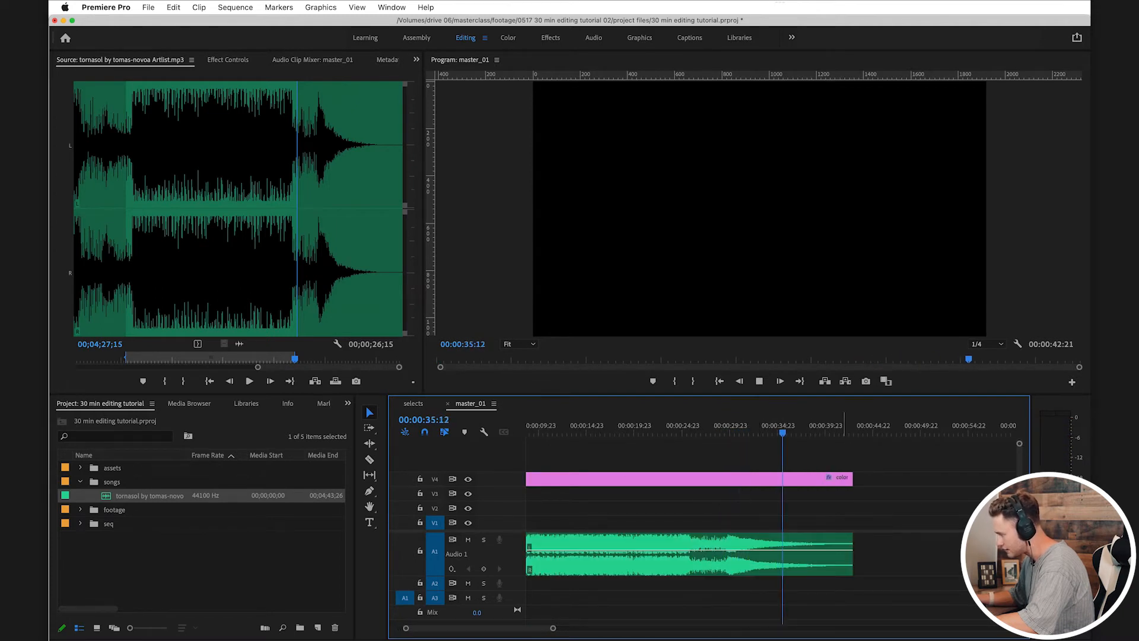
Step: Trim the song clip and the color adjustment layer to end at 00:00:36:04 and play back the ending
{"action": "left_click_drag", "start_coordinate": [852, 554], "coordinate": [790, 554]}
{"action": "left_click_drag", "start_coordinate": [852, 479], "coordinate": [789, 478]}
{"action": "left_click", "coordinate": [774, 433]}
{"action": "left_click_drag", "start_coordinate": [773, 432], "coordinate": [765, 432]}
{"action": "scroll", "coordinate": [790, 552], "scroll_direction": "up", "scroll_amount": 2}
{"action": "left_click", "coordinate": [787, 554]}
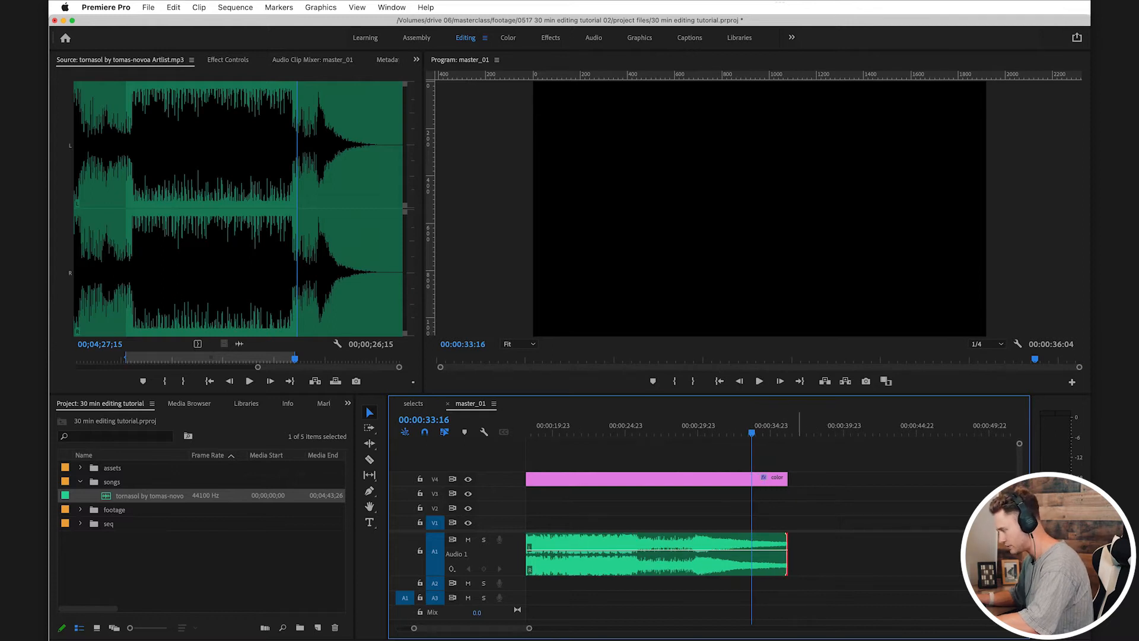
{"action": "left_click", "coordinate": [822, 554]}
{"action": "left_click", "coordinate": [786, 553]}
{"action": "key", "text": "space"}
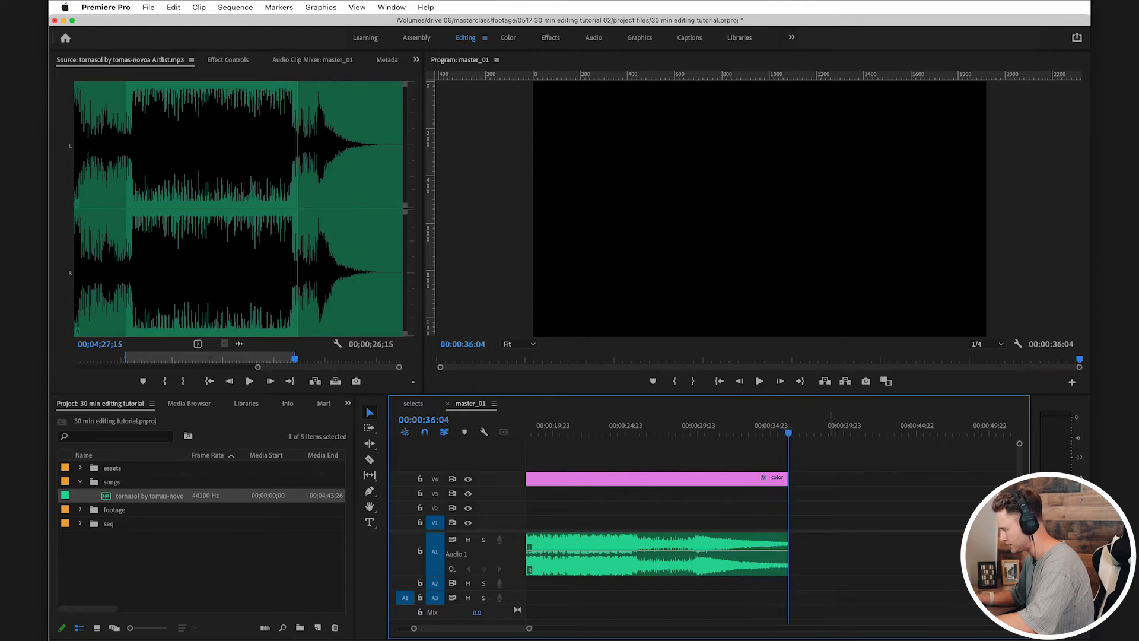
Step: Add a Constant Power fade to the end of the song clip, lengthen it to about two seconds, and play it
{"action": "key", "text": "shift+Left"}
{"action": "left_click", "coordinate": [787, 553]}
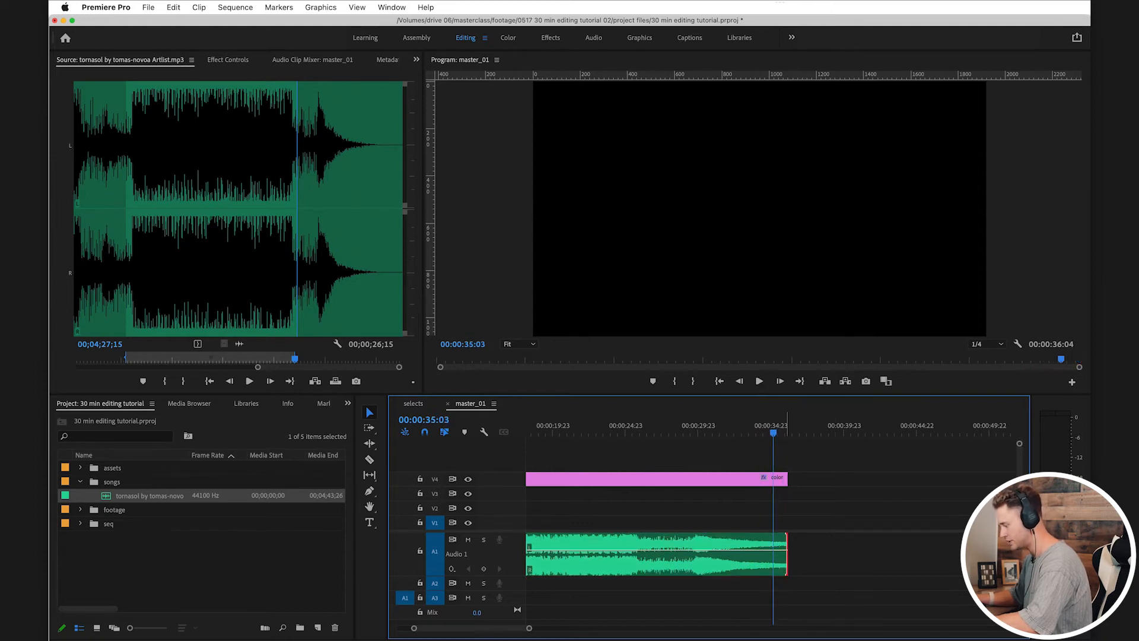
{"action": "key", "text": "super+shift+d"}
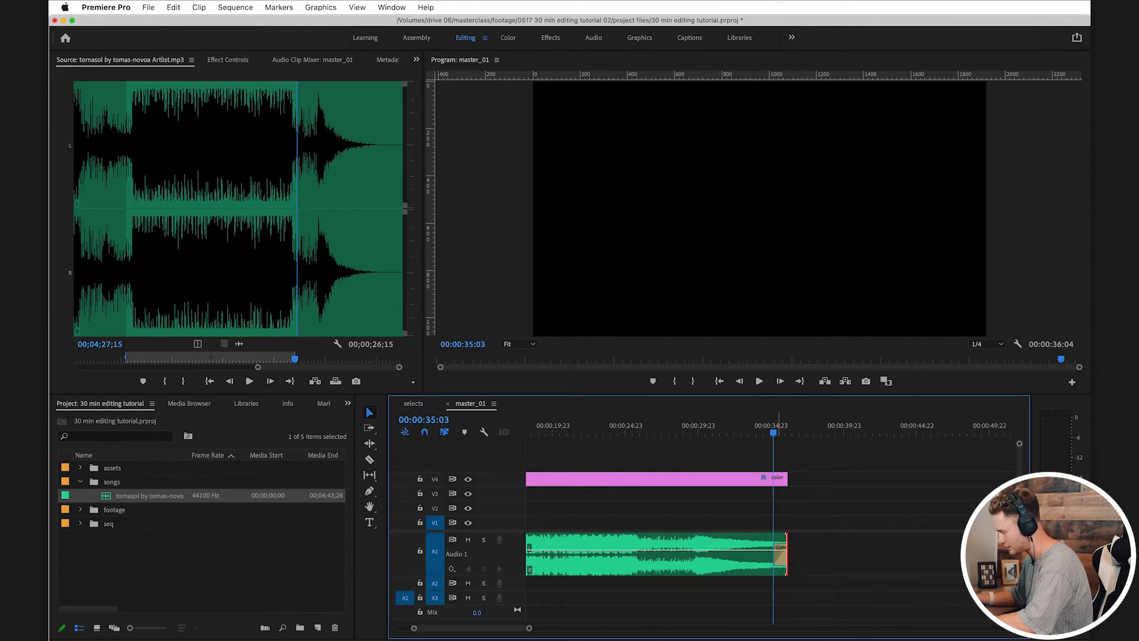
{"action": "key", "text": "="}
{"action": "key", "text": "="}
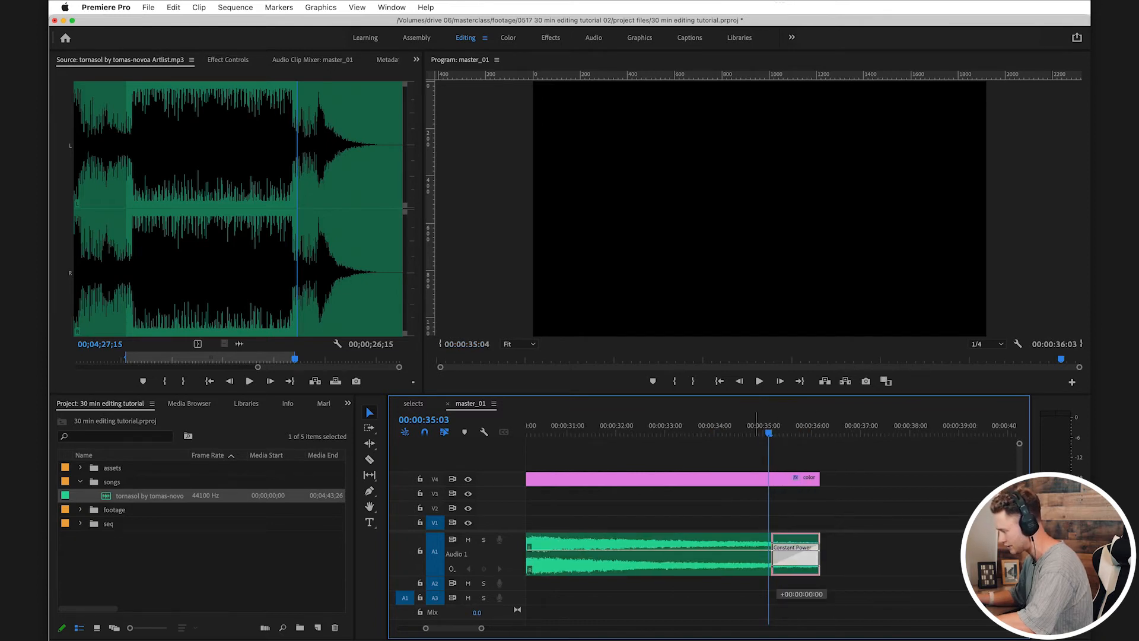
{"action": "left_click_drag", "start_coordinate": [771, 555], "coordinate": [727, 558]}
{"action": "left_click_drag", "start_coordinate": [691, 427], "coordinate": [671, 427]}
{"action": "key", "text": "space"}
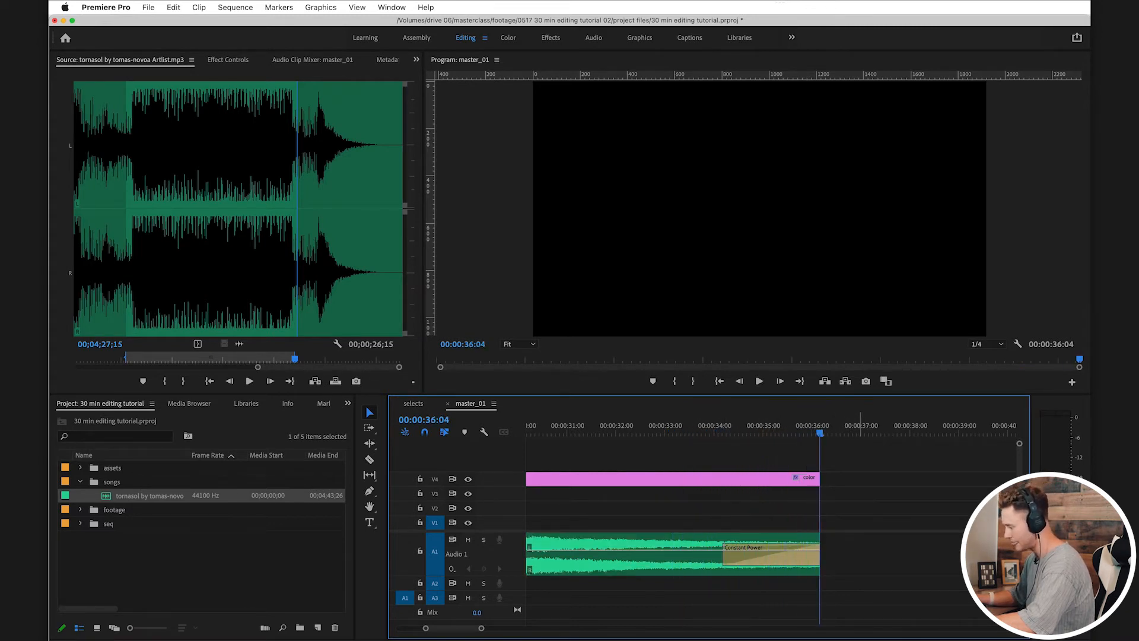
Step: Save the project with the playhead back at the start of master_01, and collapse the songs bin
{"action": "scroll", "coordinate": [772, 534], "scroll_direction": "left", "scroll_amount": 10}
{"action": "key", "text": "minus"}
{"action": "scroll", "coordinate": [772, 534], "scroll_direction": "left", "scroll_amount": 10}
{"action": "key", "text": "minus"}
{"action": "key", "text": "minus"}
{"action": "key", "text": "cmd+s"}
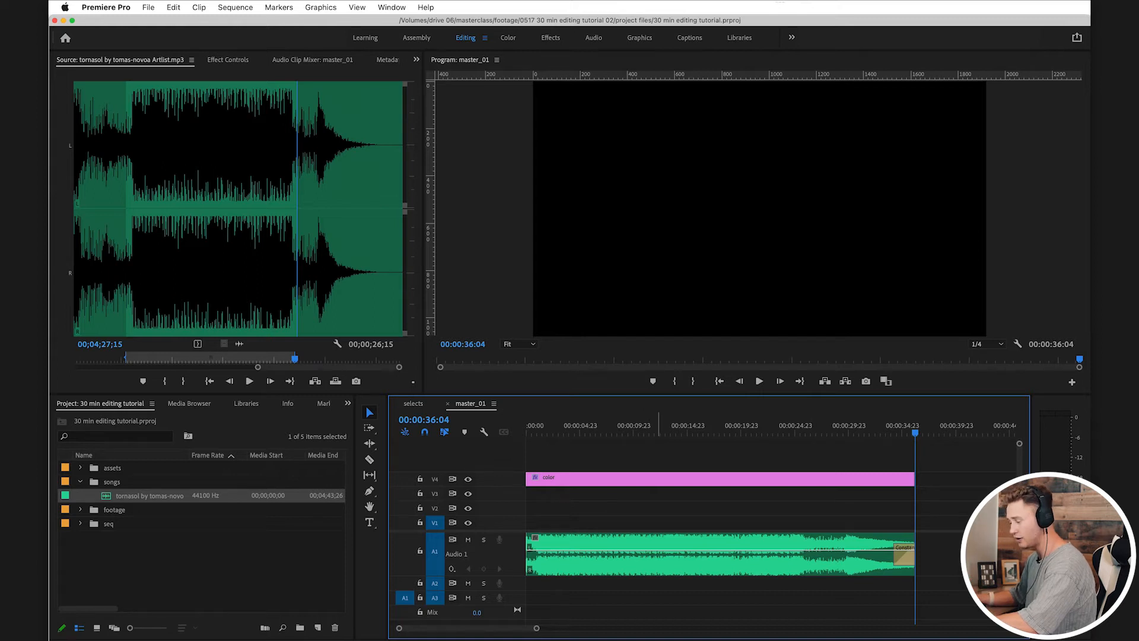
{"action": "key", "text": "Up"}
{"action": "key", "text": "super+s"}
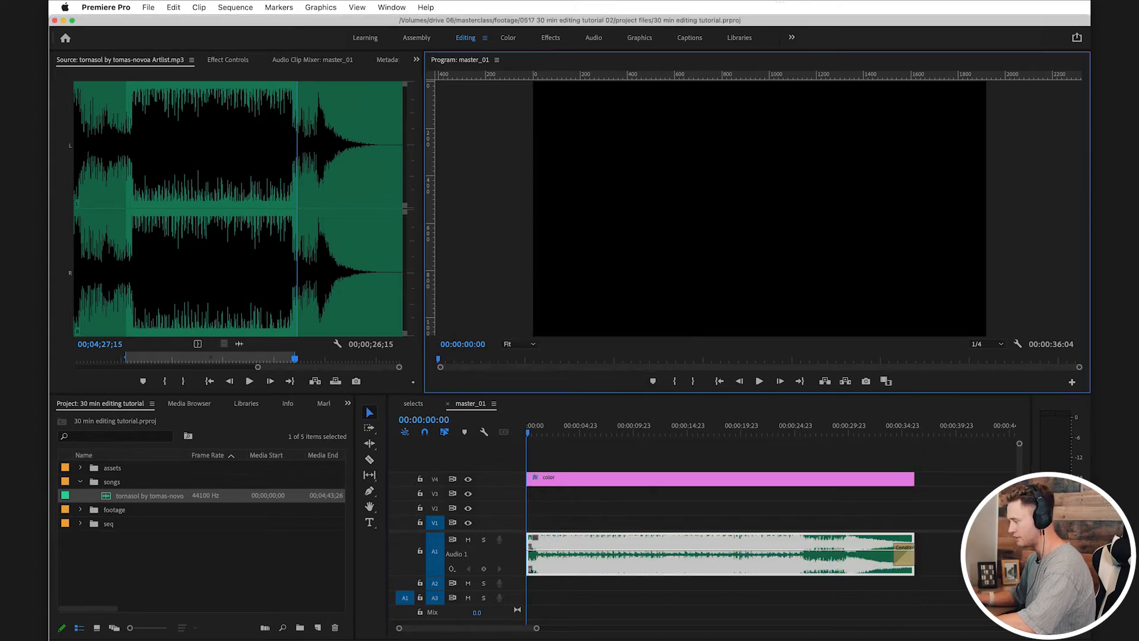
{"action": "left_click", "coordinate": [80, 482]}
{"action": "left_click", "coordinate": [612, 508]}
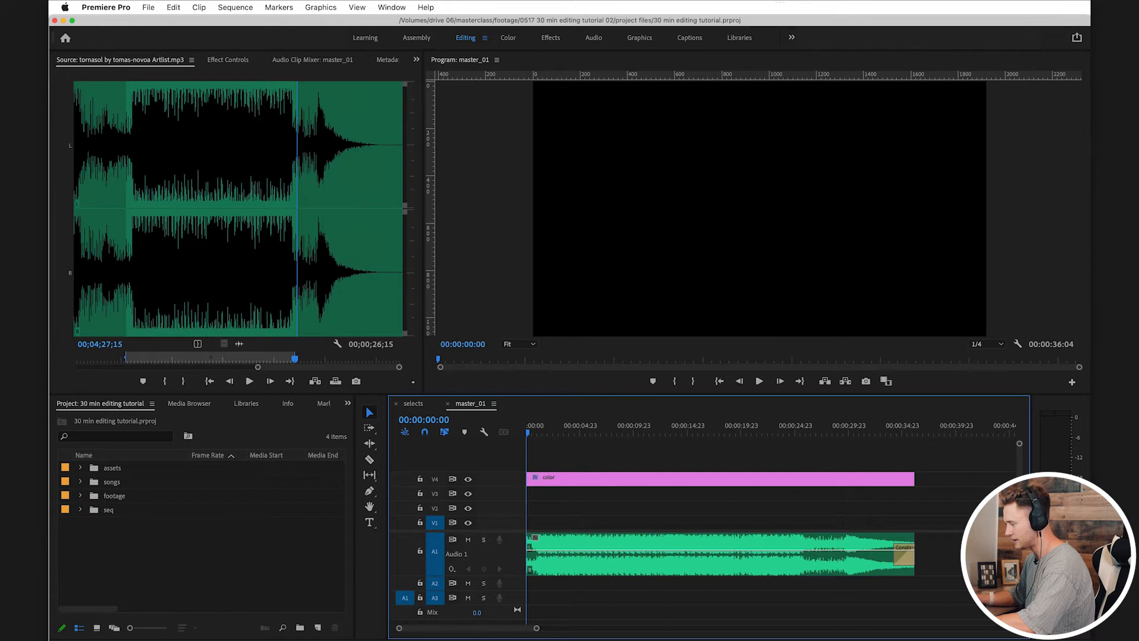
Step: Copy all video clips from the selects sequence and paste them on track V2 at the start of master_01
{"action": "left_click", "coordinate": [548, 555]}
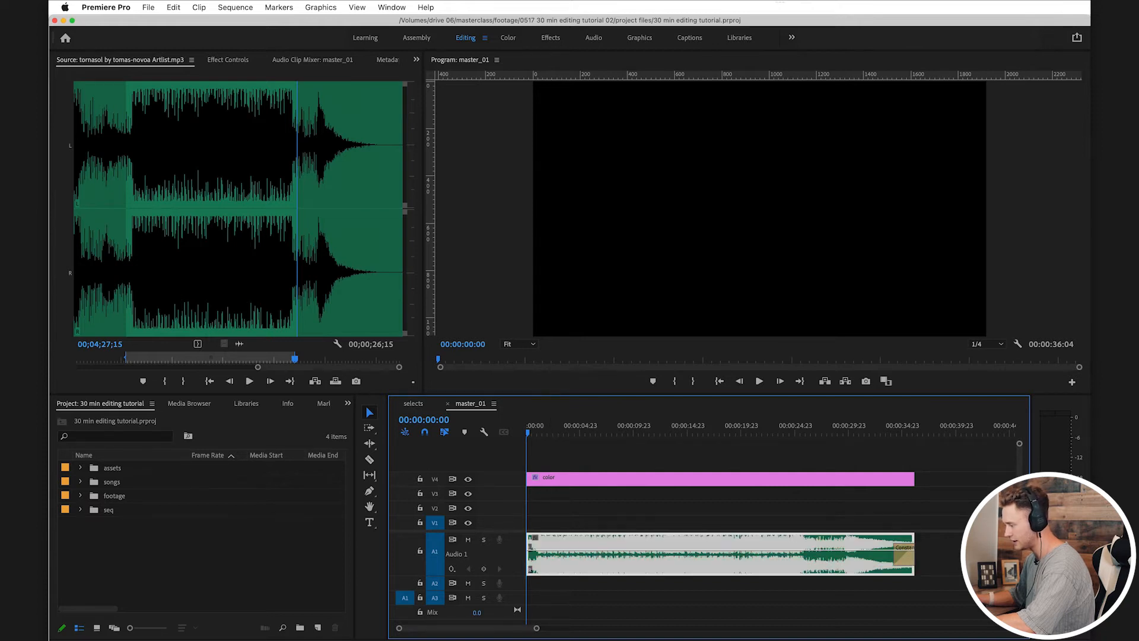
{"action": "key", "text": "="}
{"action": "left_click", "coordinate": [413, 404]}
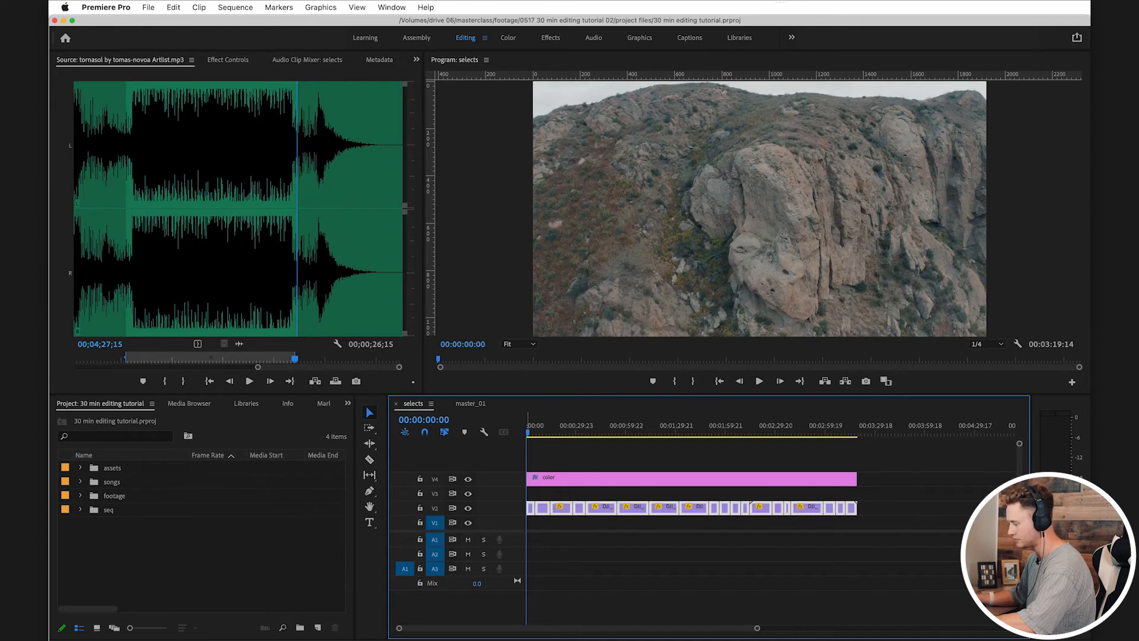
{"action": "left_click_drag", "start_coordinate": [545, 509], "coordinate": [546, 512]}
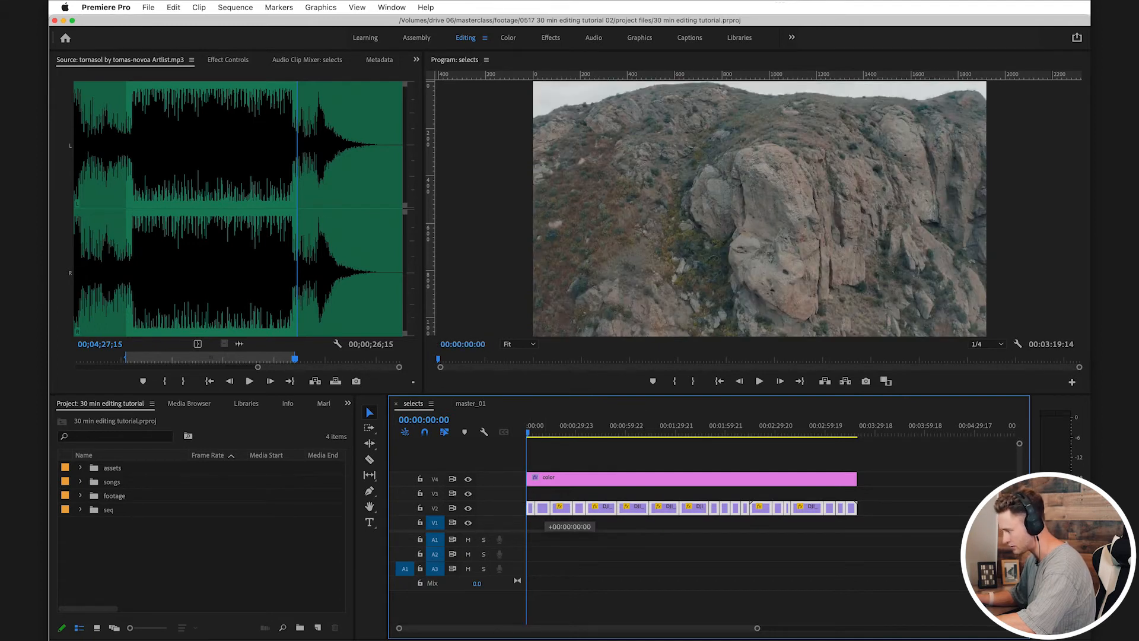
{"action": "left_click", "coordinate": [471, 403]}
{"action": "left_click_drag", "start_coordinate": [471, 404], "coordinate": [544, 510]}
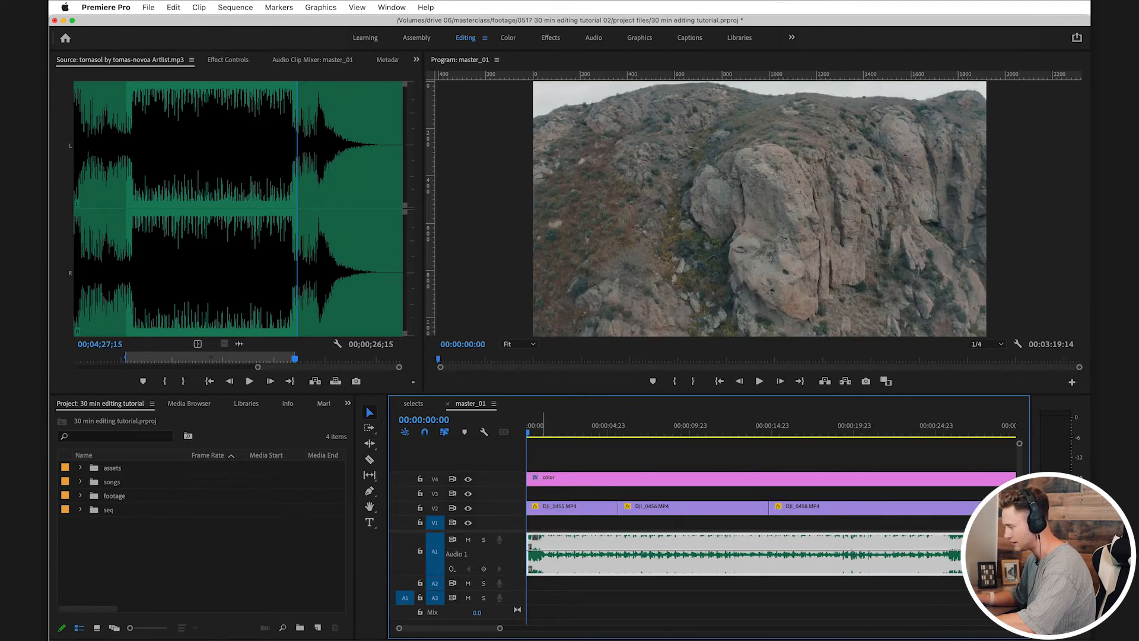
Step: Move the pasted selects clips on V2 past the end of the song, starting at about 00:00:49
{"action": "key", "text": "backslash"}
{"action": "left_click_drag", "start_coordinate": [1006, 495], "coordinate": [667, 509]}
{"action": "left_click_drag", "start_coordinate": [637, 426], "coordinate": [526, 426]}
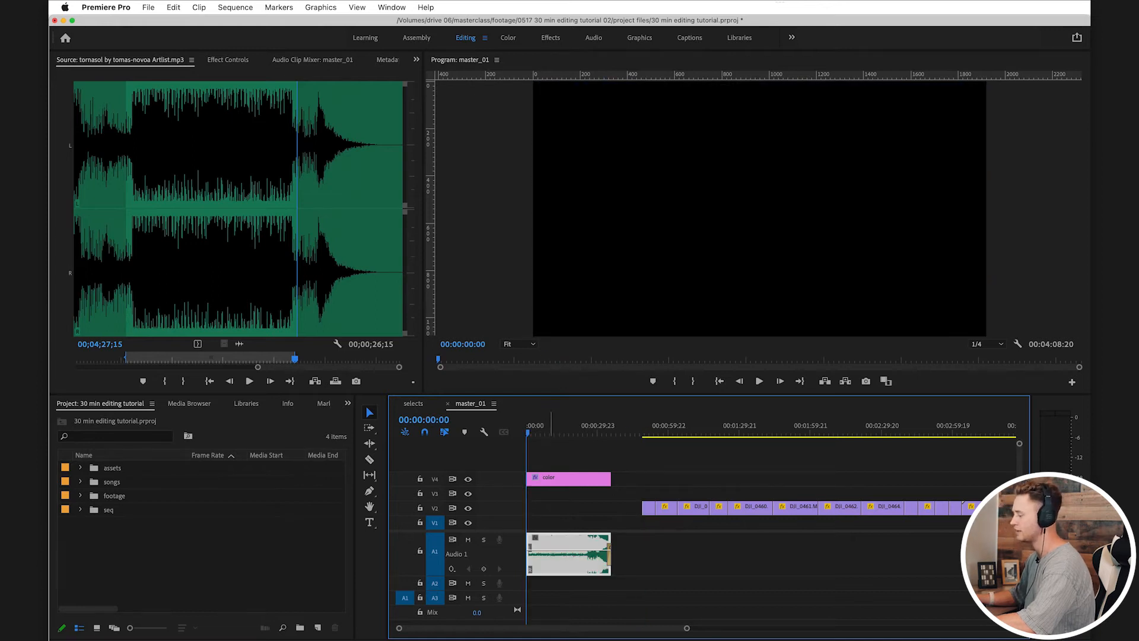
Step: Play through the first drone clips on V2 in master_01 to review the footage for the edit
{"action": "key", "text": "="}
{"action": "key", "text": "space"}
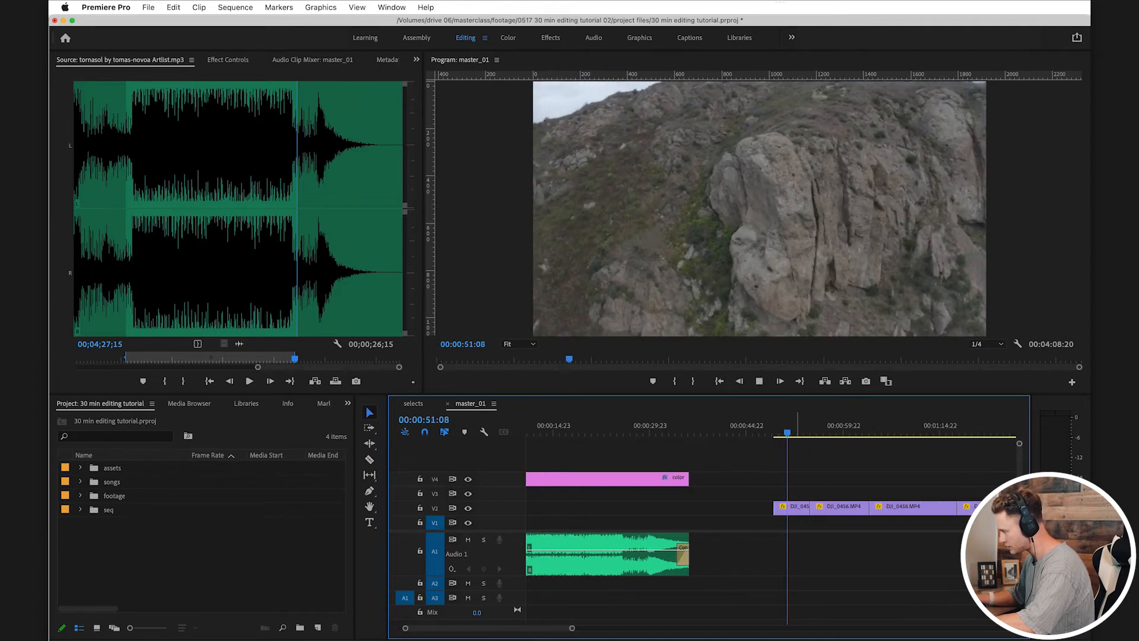
{"action": "key", "text": "minus"}
{"action": "key", "text": "space"}
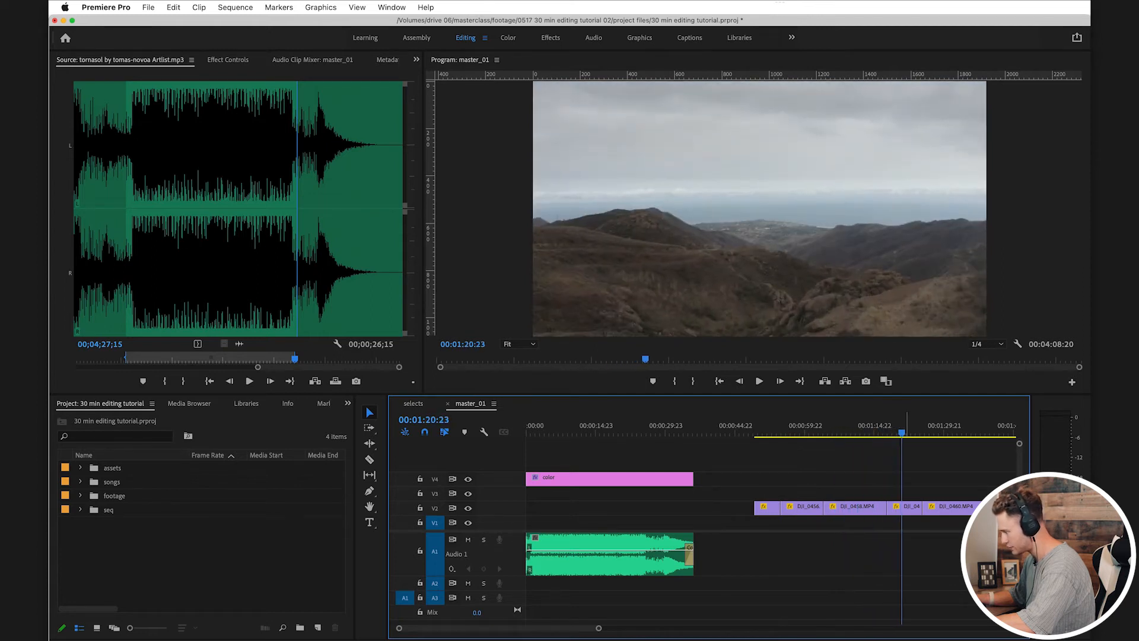
Step: Move DJI_0459 on V2 under the song at about 00:00:11, and play through DJI_0460 to find its usable section
{"action": "left_click_drag", "start_coordinate": [904, 507], "coordinate": [594, 506]}
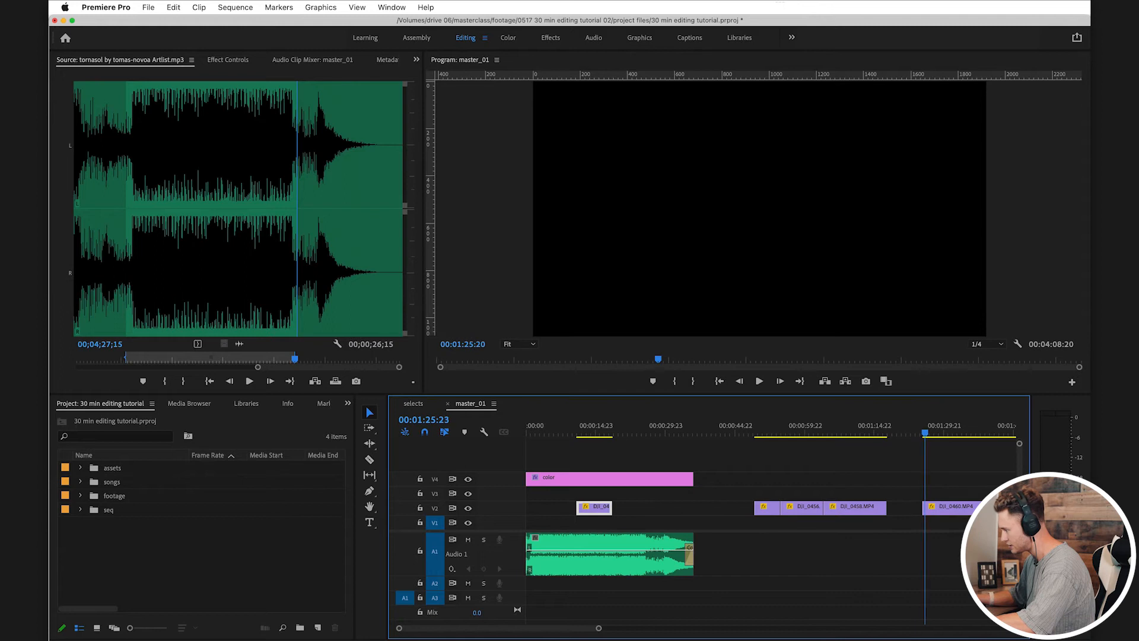
{"action": "key", "text": "l"}
{"action": "key", "text": "l"}
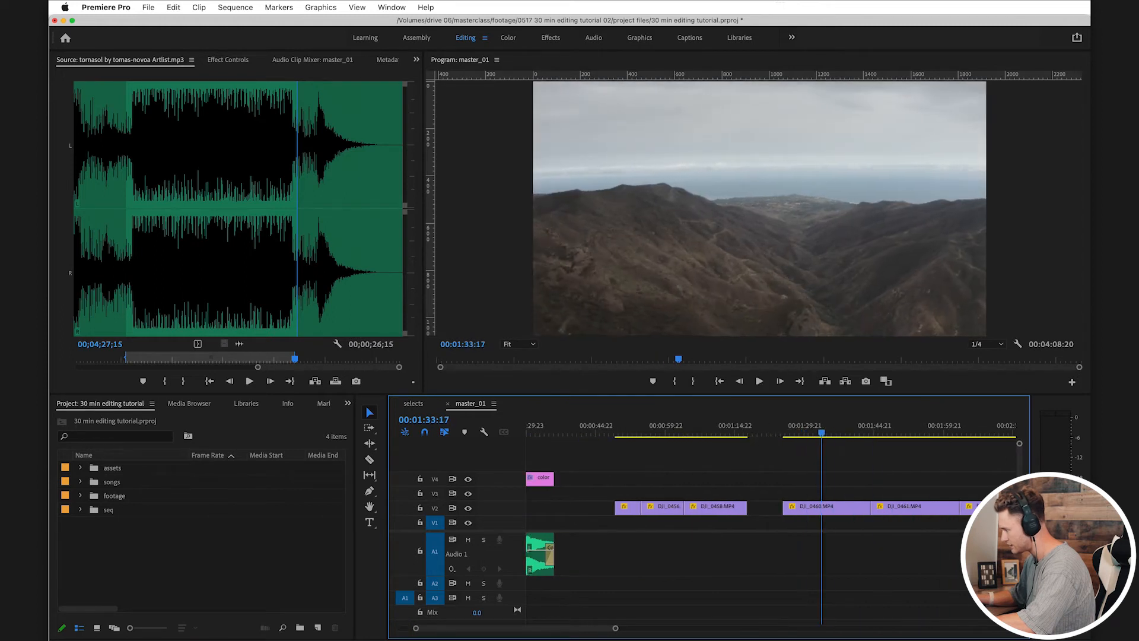
{"action": "key", "text": "Up"}
{"action": "key", "text": "l"}
{"action": "key", "text": "l"}
{"action": "key", "text": "space"}
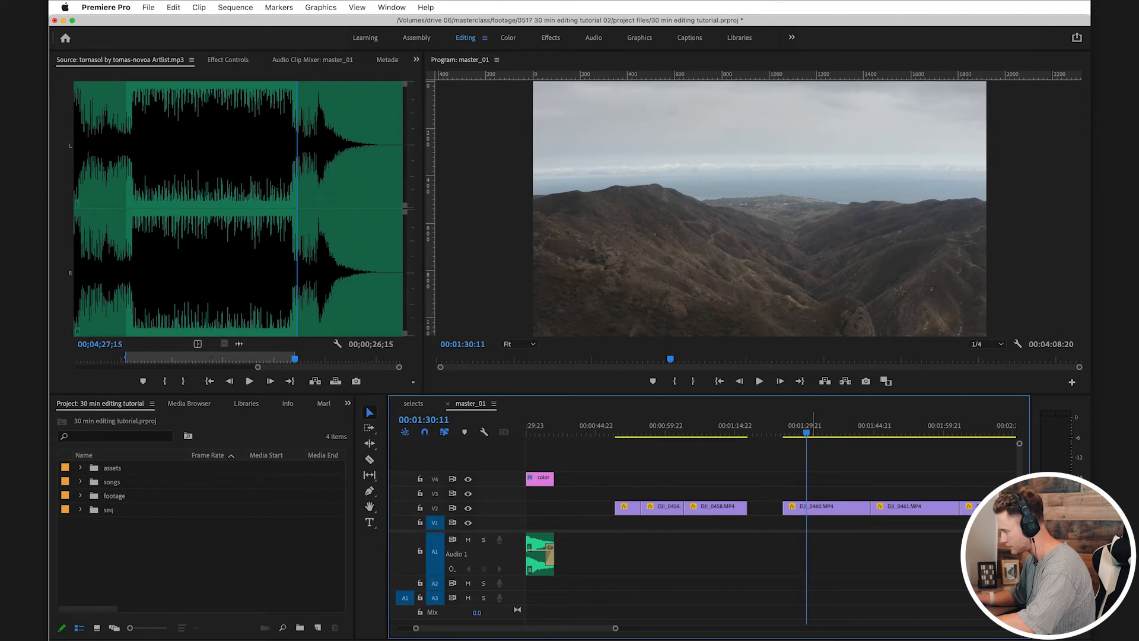
Step: Trim DJI_0460 to the section from 00:01:30:11 to 00:01:38:17 and move it on V2 to end with the song
{"action": "left_click_drag", "start_coordinate": [811, 421], "coordinate": [844, 422]}
{"action": "left_click", "coordinate": [847, 508]}
{"action": "key", "text": "v"}
{"action": "left_click", "coordinate": [857, 509]}
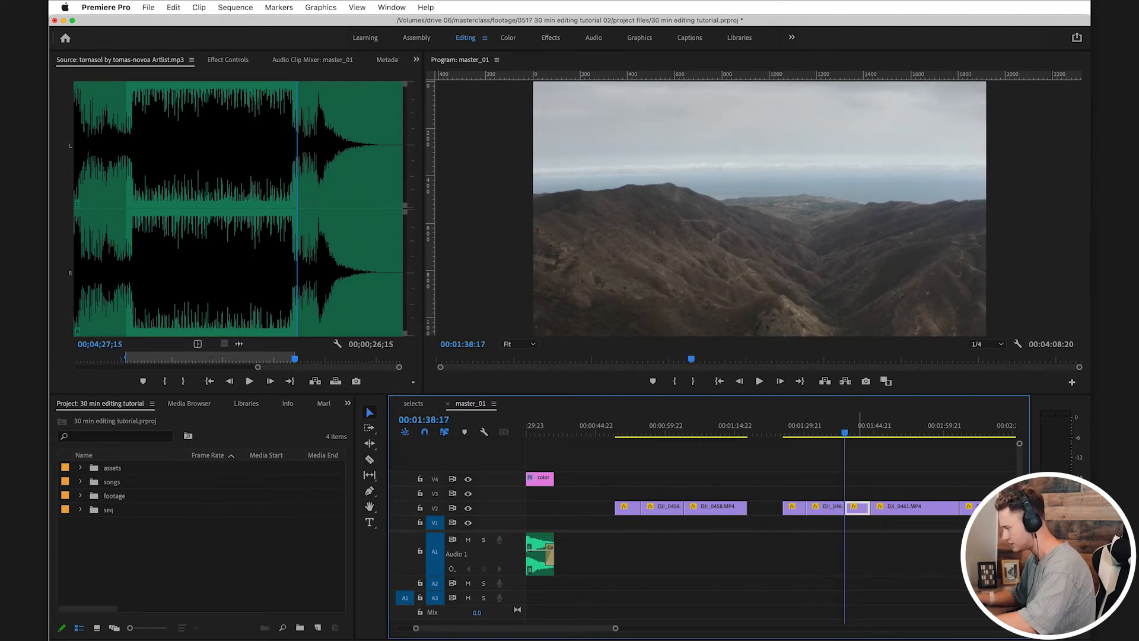
{"action": "key", "text": "Delete"}
{"action": "left_click_drag", "start_coordinate": [825, 506], "coordinate": [535, 506]}
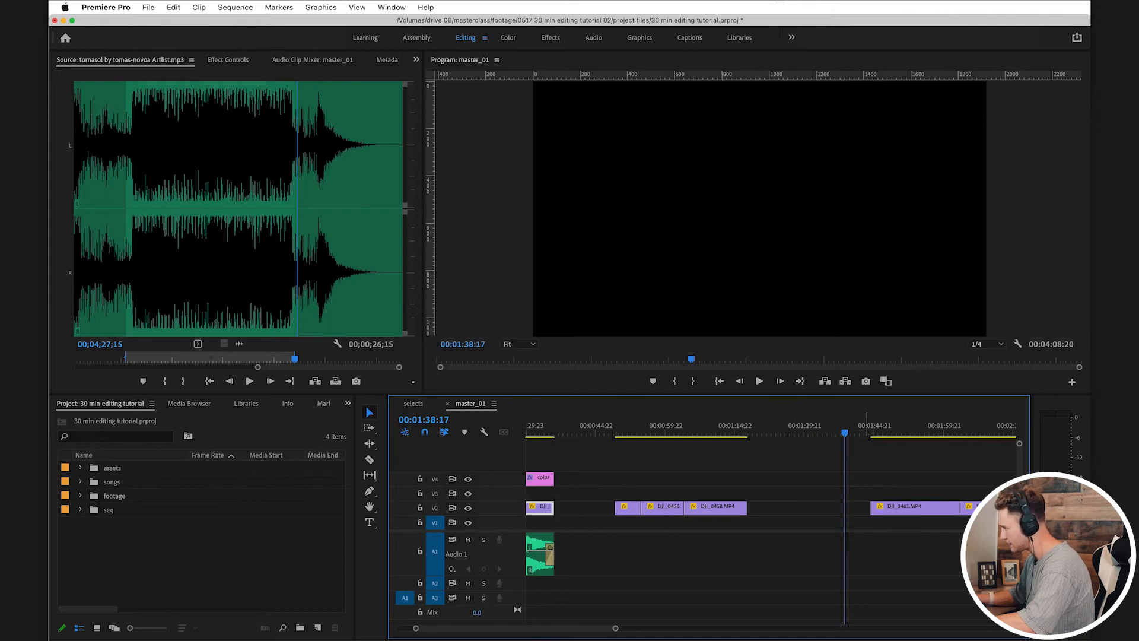
Step: Trim the start of DJI_0461 and place it on V2 just after the song, shifting the group ending in DJI_0458 later to make room
{"action": "left_click_drag", "start_coordinate": [884, 421], "coordinate": [912, 422]}
{"action": "scroll", "coordinate": [912, 422], "scroll_direction": "right", "scroll_amount": 5}
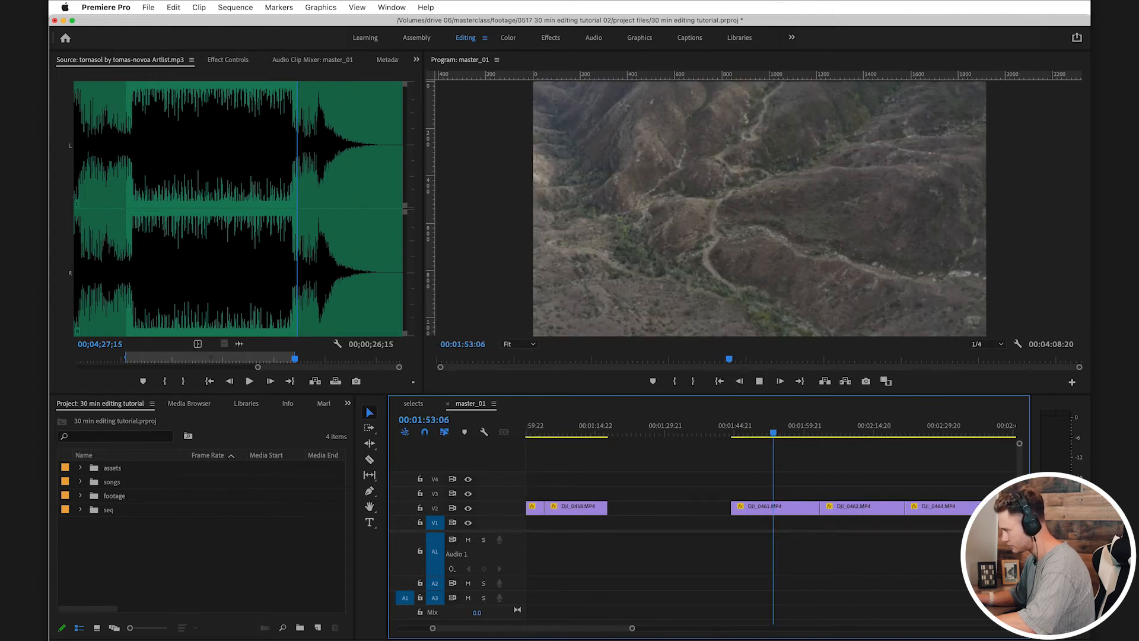
{"action": "key", "text": "space"}
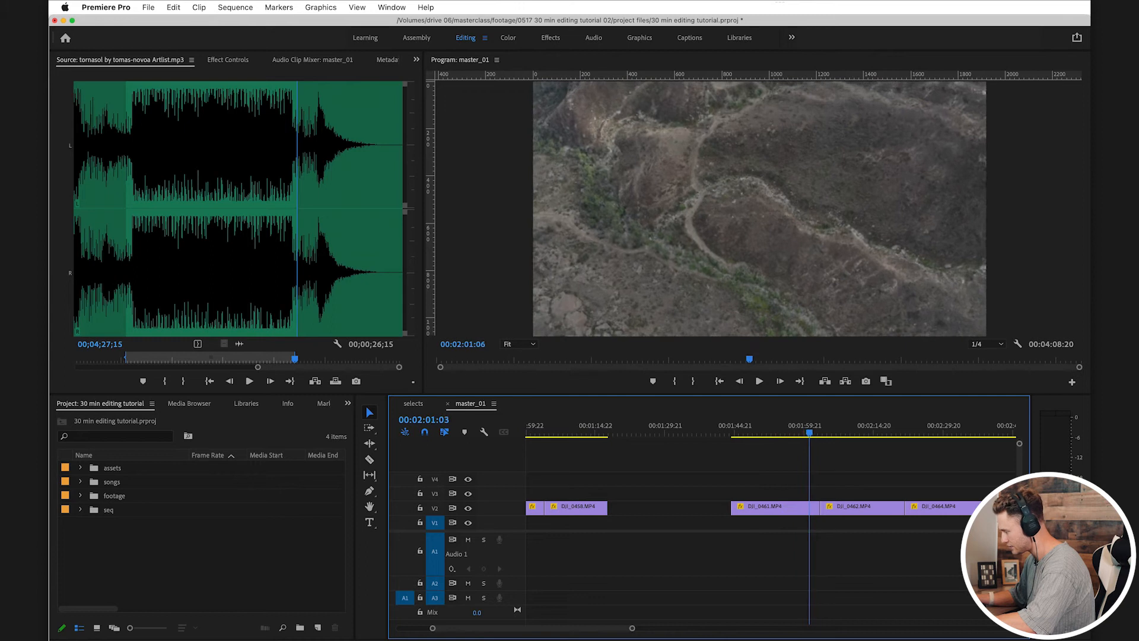
{"action": "key", "text": "space"}
{"action": "key", "text": "minus"}
{"action": "scroll", "coordinate": [772, 517], "scroll_direction": "left", "scroll_amount": 4}
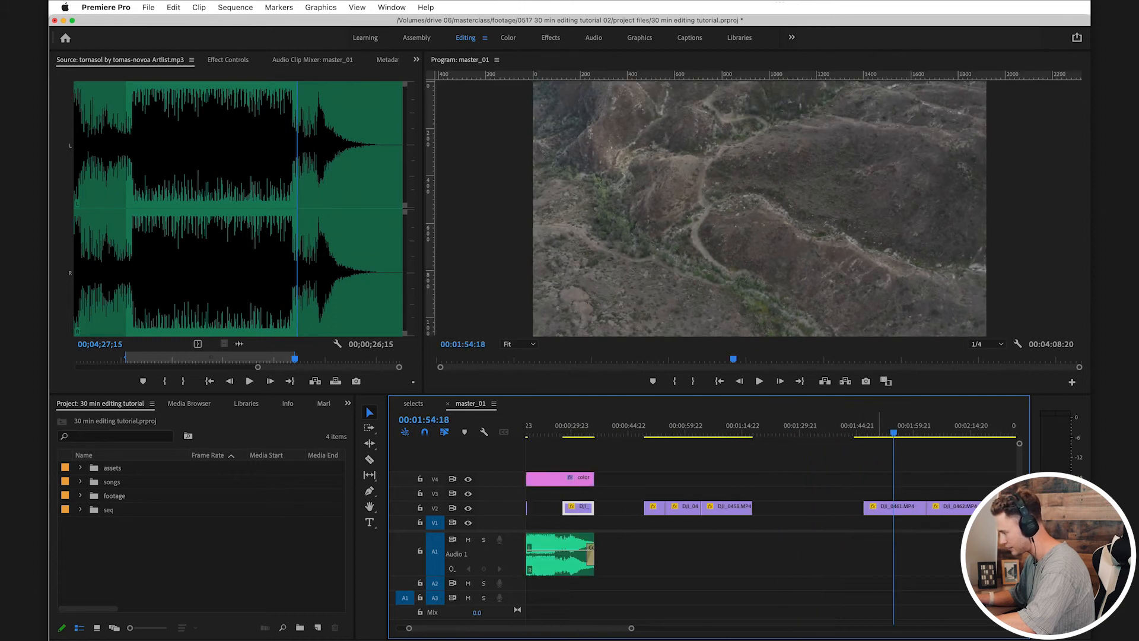
{"action": "left_click_drag", "start_coordinate": [925, 509], "coordinate": [633, 507]}
{"action": "left_click_drag", "start_coordinate": [655, 487], "coordinate": [823, 508]}
Step: Place DJI_0462 on V2 after DJI_0461 at about 00:00:52, shift the group ending in DJI_0458 to about 00:01:31, and save the project
{"action": "key", "text": "space"}
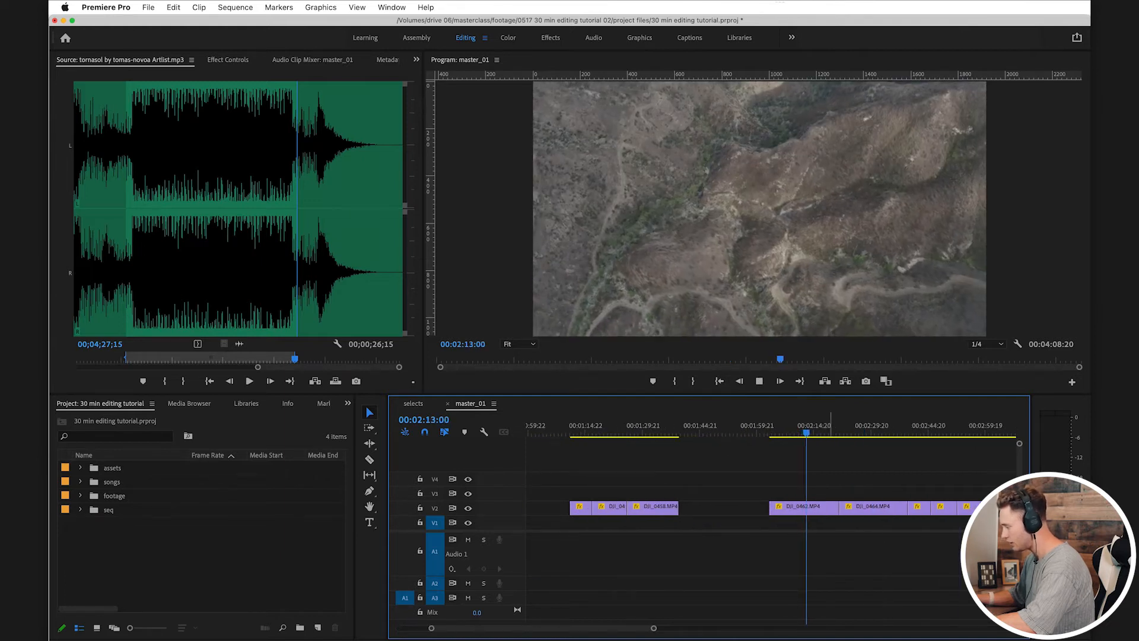
{"action": "key", "text": "space"}
{"action": "key", "text": "backslash"}
{"action": "left_click_drag", "start_coordinate": [847, 508], "coordinate": [676, 494]}
{"action": "left_click_drag", "start_coordinate": [788, 515], "coordinate": [687, 497]}
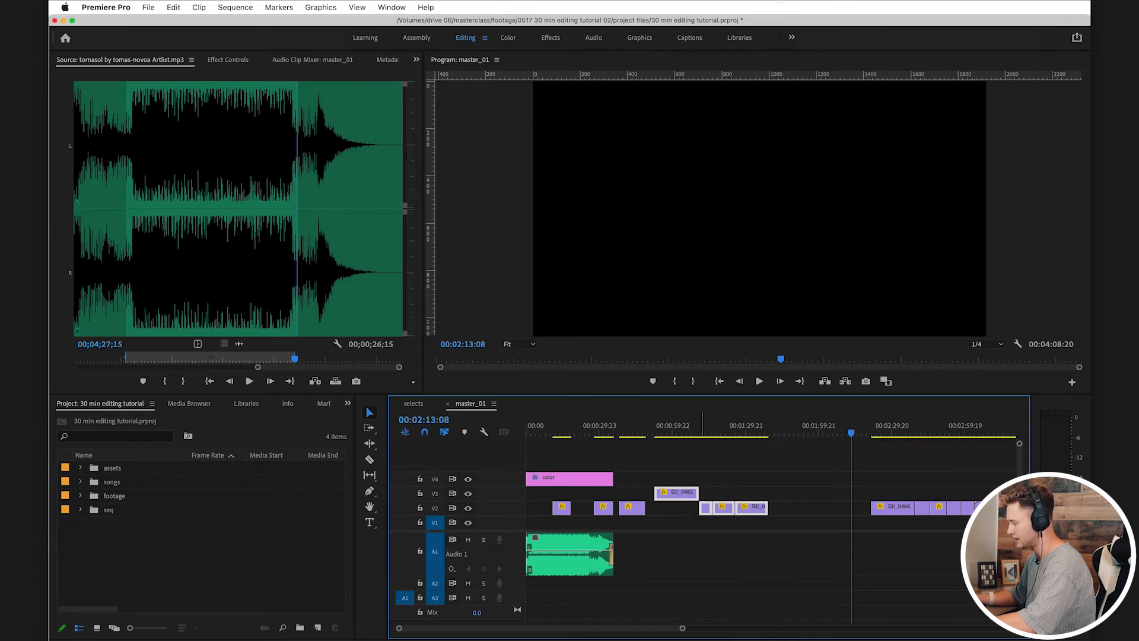
{"action": "left_click_drag", "start_coordinate": [767, 508], "coordinate": [807, 508]}
{"action": "left_click_drag", "start_coordinate": [689, 494], "coordinate": [687, 508]}
{"action": "key", "text": "super+s"}
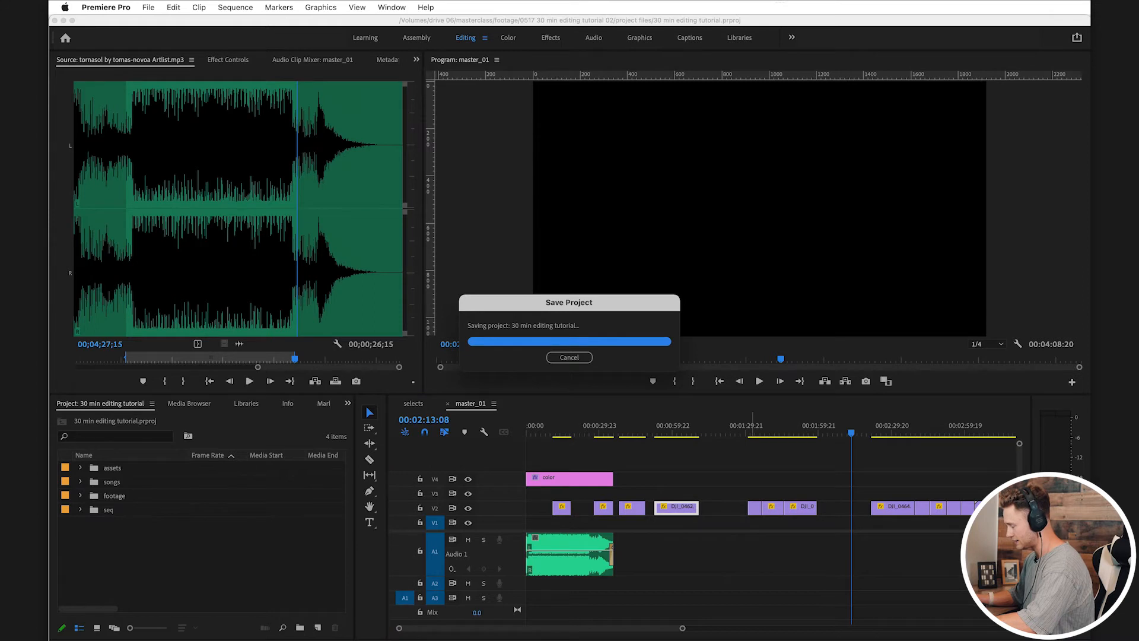
Step: Play and scrub through the V2 clips from DJI_0464 onward to review the drone footage
{"action": "scroll", "coordinate": [688, 509], "scroll_direction": "right", "scroll_amount": 2}
{"action": "scroll", "coordinate": [771, 509], "scroll_direction": "right", "scroll_amount": 2}
{"action": "left_click", "coordinate": [771, 432]}
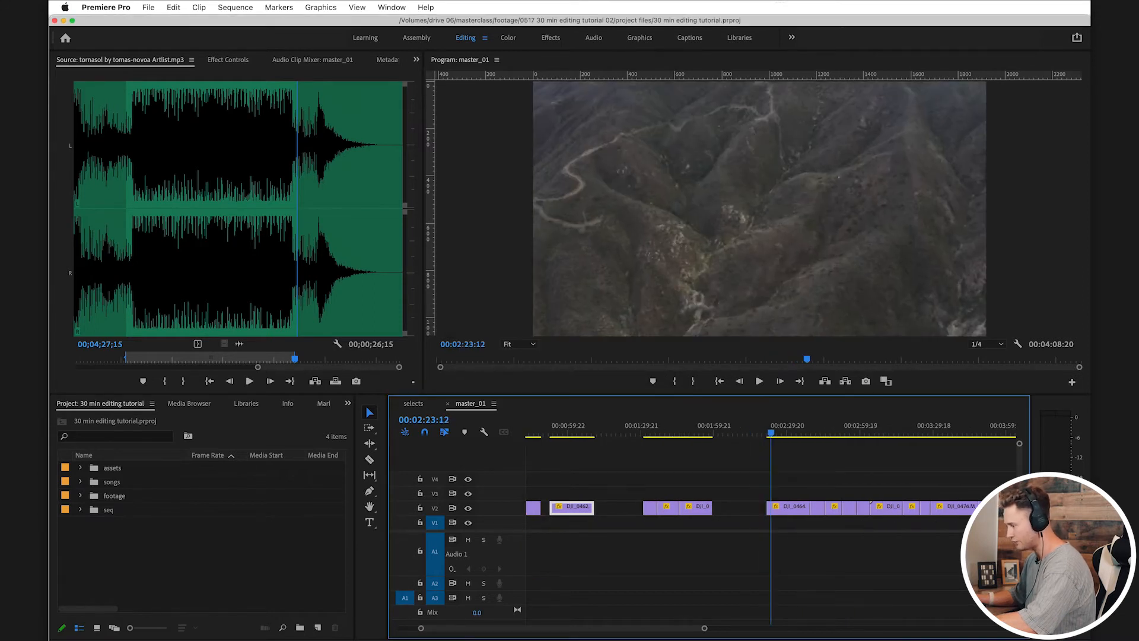
{"action": "key", "text": "space"}
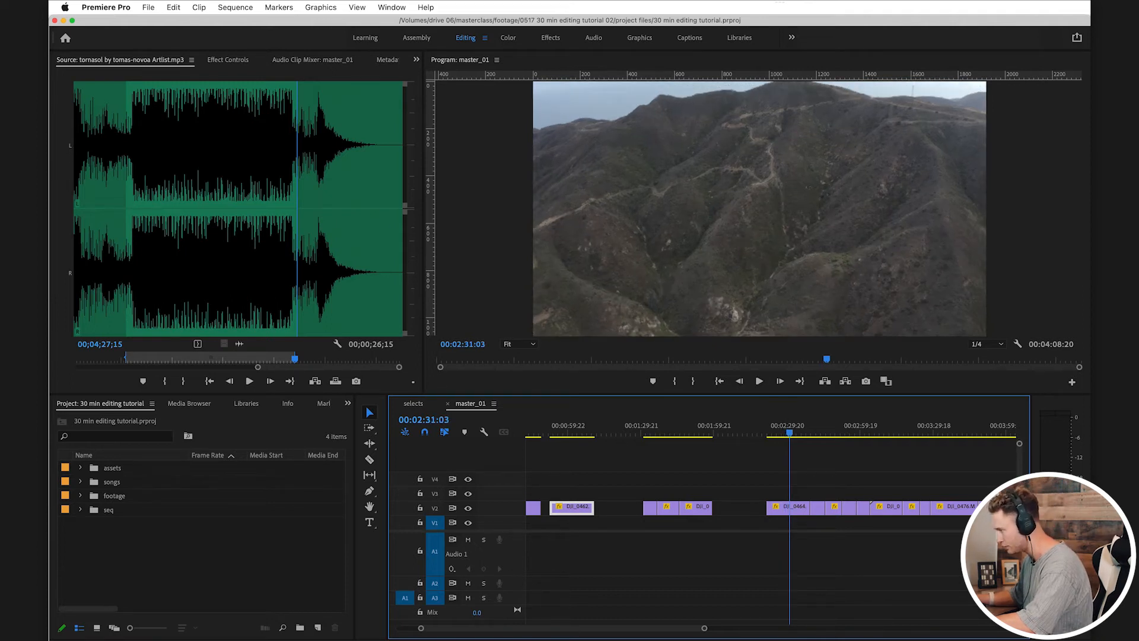
{"action": "key", "text": "="}
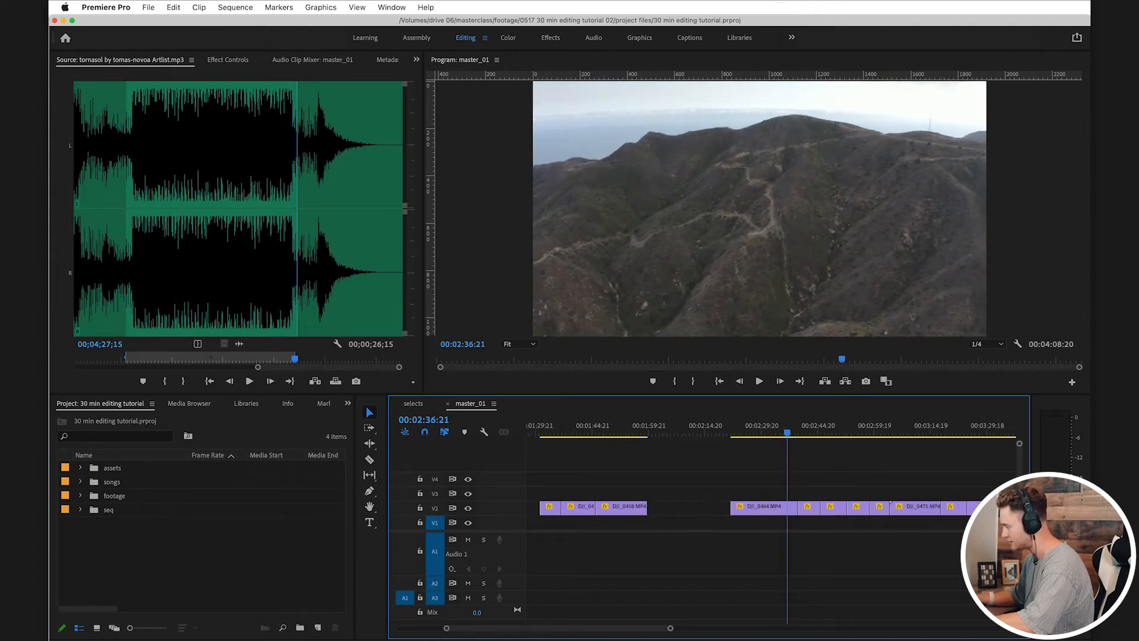
{"action": "key", "text": "="}
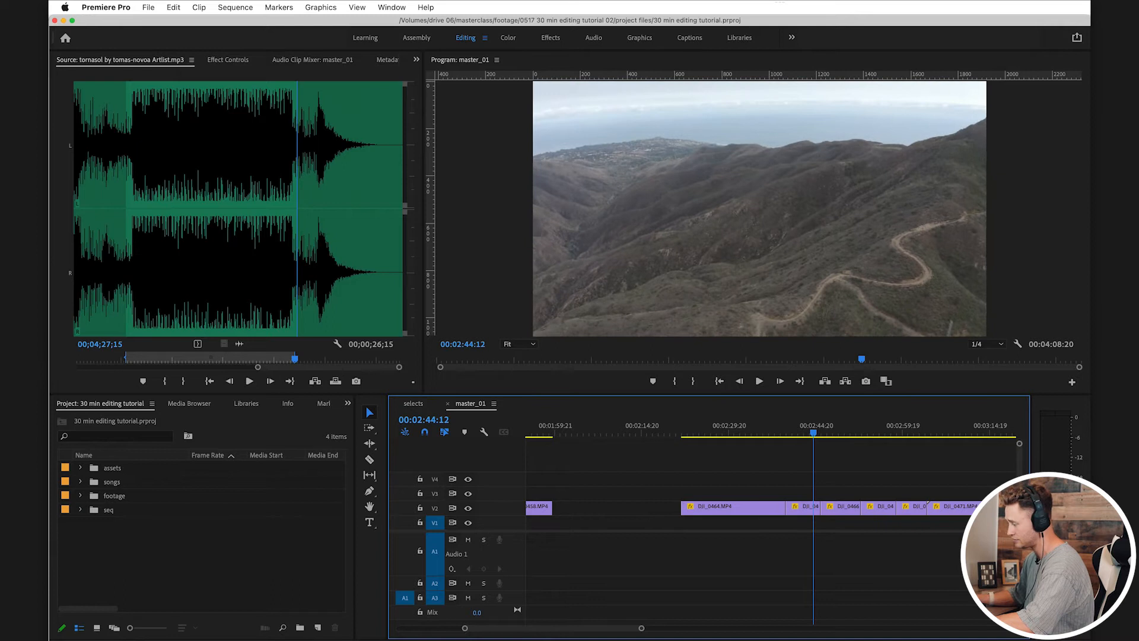
{"action": "scroll", "coordinate": [741, 523], "scroll_direction": "right", "scroll_amount": 4}
{"action": "left_click_drag", "start_coordinate": [722, 433], "coordinate": [819, 433]}
Step: Move DJI_0469 on V2 to just after DJI_0462, at about 00:01:09
{"action": "scroll", "coordinate": [819, 432], "scroll_direction": "left", "scroll_amount": 7}
{"action": "scroll", "coordinate": [849, 433], "scroll_direction": "left", "scroll_amount": 2}
{"action": "scroll", "coordinate": [870, 424], "scroll_direction": "down", "scroll_amount": 5}
{"action": "left_click_drag", "start_coordinate": [946, 509], "coordinate": [691, 509]}
{"action": "left_click_drag", "start_coordinate": [712, 486], "coordinate": [573, 512]}
{"action": "left_click_drag", "start_coordinate": [588, 509], "coordinate": [569, 509]}
Step: Move DJI_0471 to the start of V2 as the opening shot, shifting the other V2 clips later to make room
{"action": "scroll", "coordinate": [712, 508], "scroll_direction": "right", "scroll_amount": 5}
{"action": "scroll", "coordinate": [772, 508], "scroll_direction": "up", "scroll_amount": 2}
{"action": "left_click_drag", "start_coordinate": [782, 427], "coordinate": [807, 426]}
{"action": "key", "text": "backslash"}
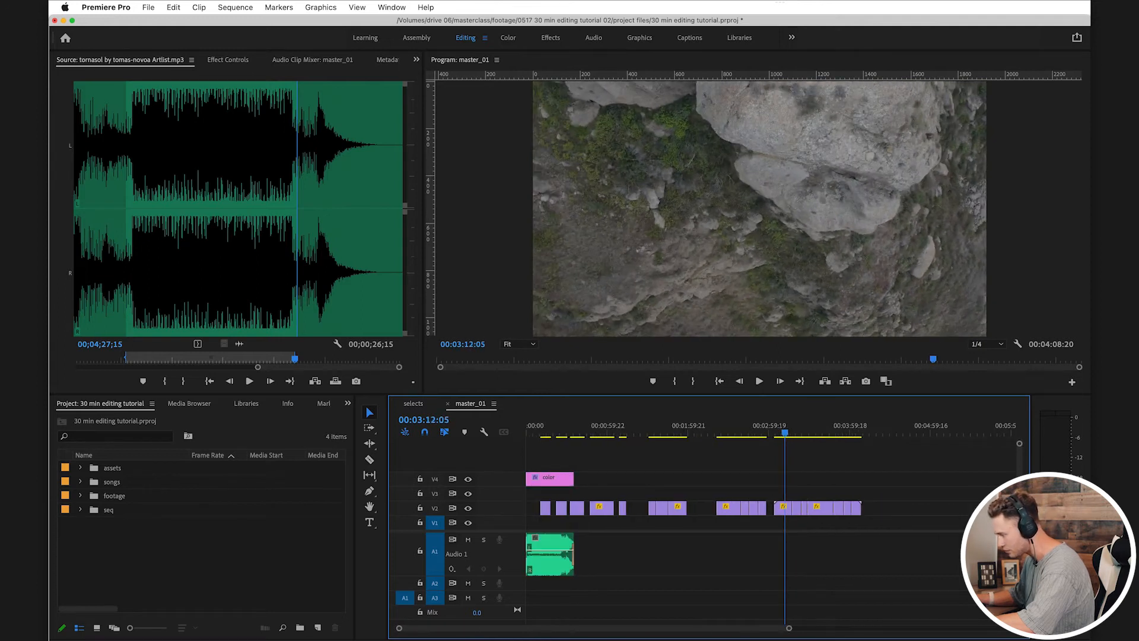
{"action": "left_click_drag", "start_coordinate": [784, 509], "coordinate": [534, 494]}
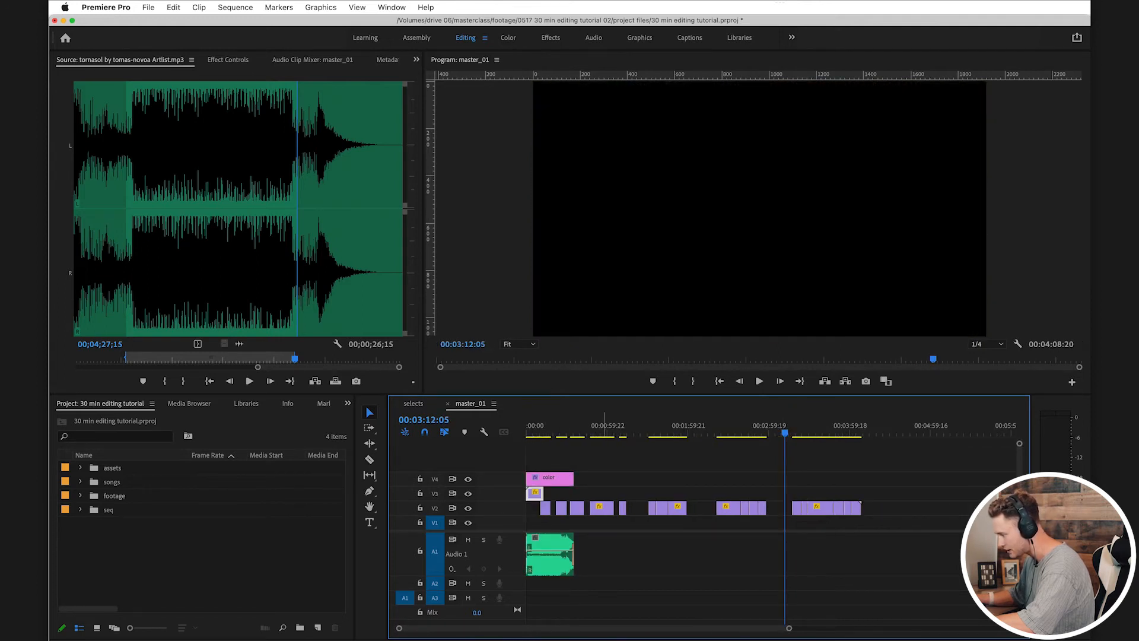
{"action": "left_click_drag", "start_coordinate": [643, 489], "coordinate": [881, 515]}
{"action": "left_click_drag", "start_coordinate": [680, 508], "coordinate": [733, 509]}
{"action": "left_click_drag", "start_coordinate": [668, 493], "coordinate": [534, 508]}
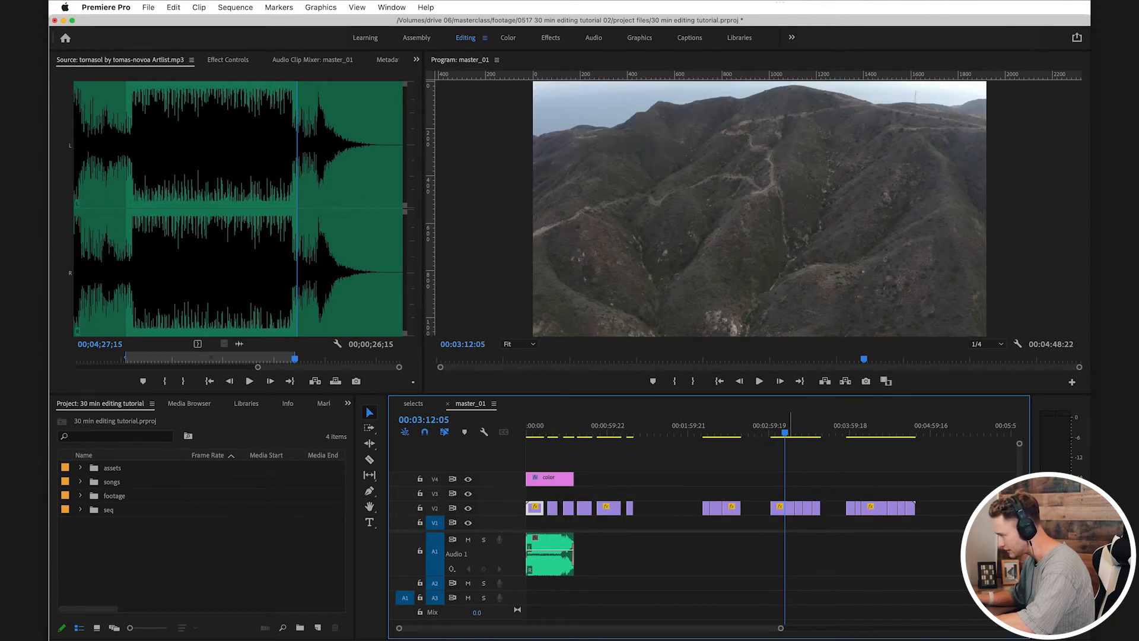
Step: Close the gap on V2 by moving the DJI_0464 group against the end of the group ending in DJI_0458
{"action": "key", "text": "="}
{"action": "left_click_drag", "start_coordinate": [787, 426], "coordinate": [834, 426]}
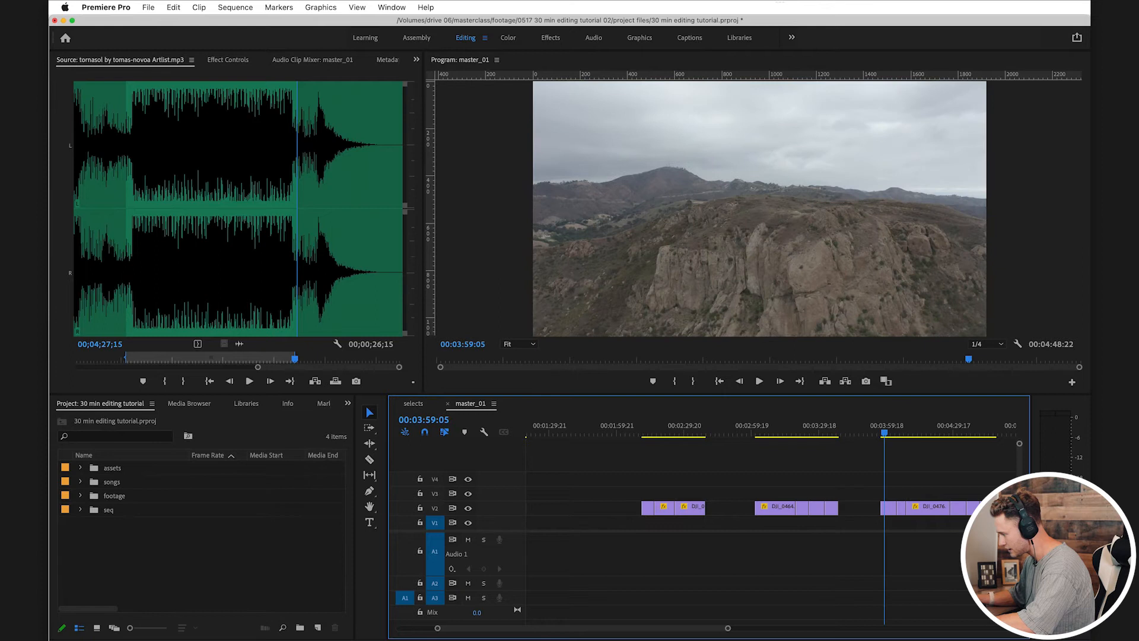
{"action": "left_click_drag", "start_coordinate": [795, 507], "coordinate": [744, 508]}
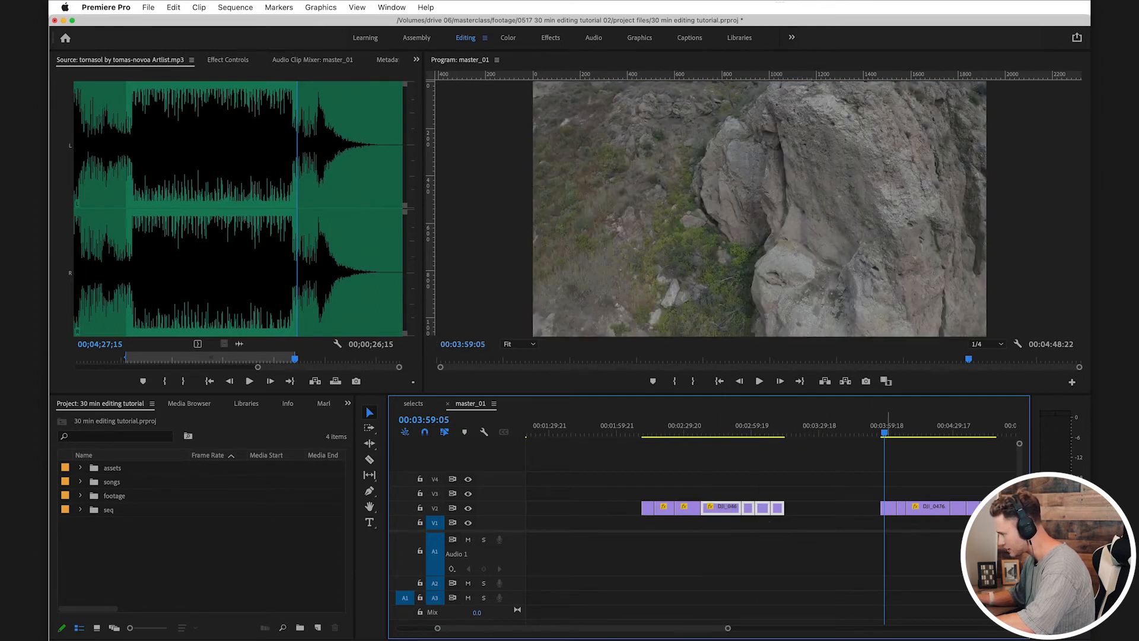
Step: Move the first clip of the last V2 group to about 00:01:29 and DJI_0476 to about 00:01:39
{"action": "key", "text": "space"}
{"action": "key", "text": "space"}
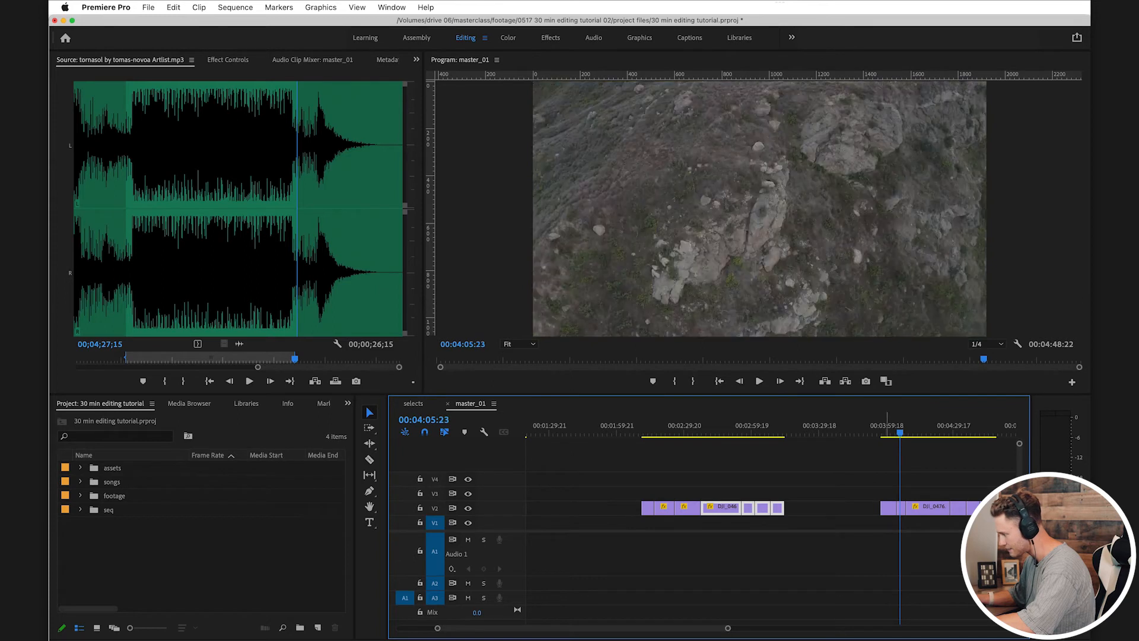
{"action": "left_click_drag", "start_coordinate": [888, 507], "coordinate": [667, 522]}
{"action": "left_click_drag", "start_coordinate": [554, 508], "coordinate": [555, 508]}
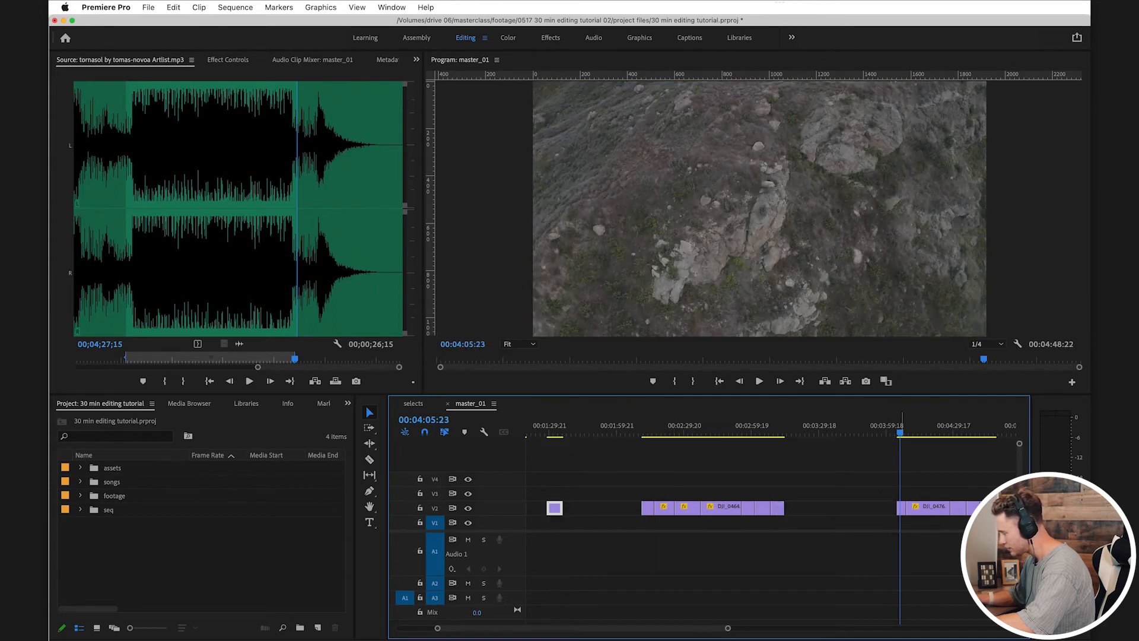
{"action": "key", "text": "space"}
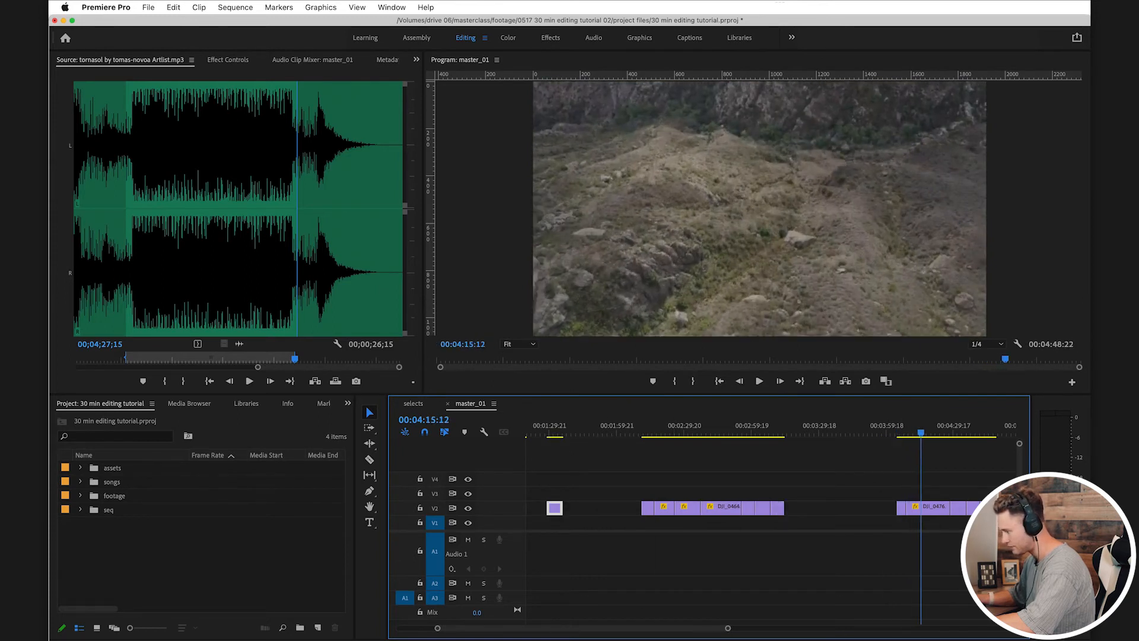
{"action": "left_click_drag", "start_coordinate": [925, 508], "coordinate": [587, 508]}
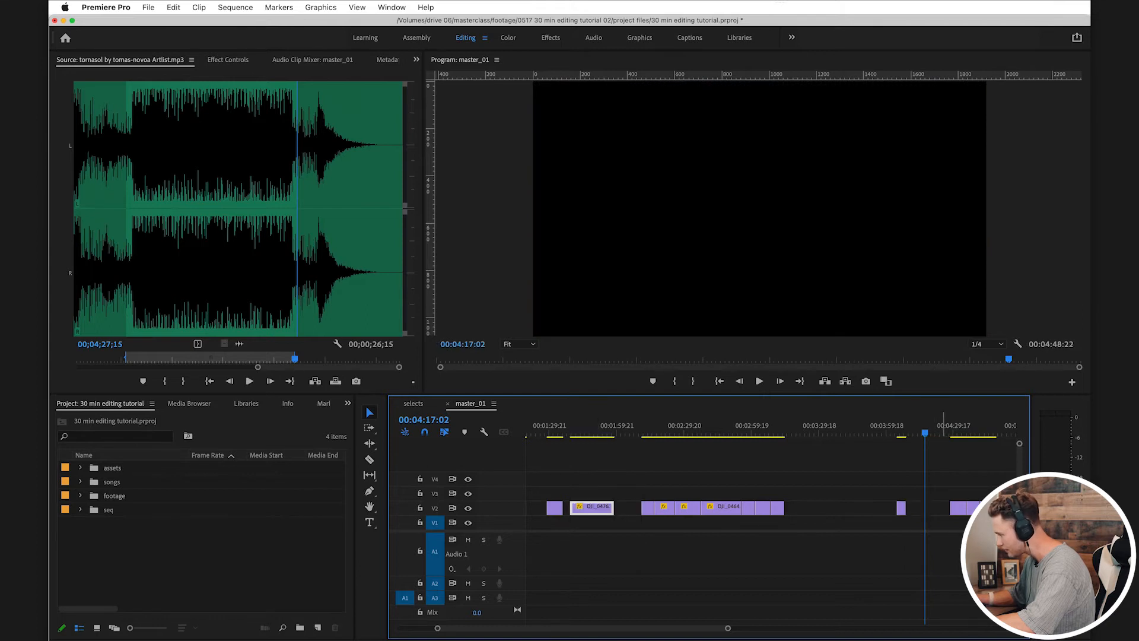
Step: Place the last V2 clip between DJI_0469 and the chosen clip before DJI_0476, and shift the unused groups to start at about 00:02:49
{"action": "key", "text": "space"}
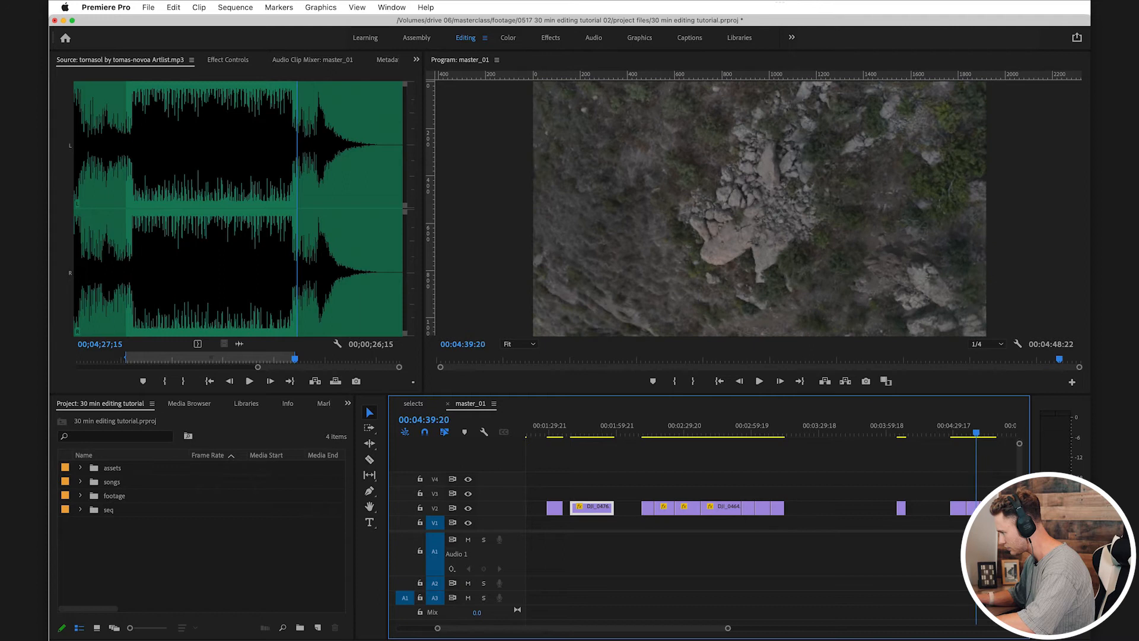
{"action": "key", "text": "space"}
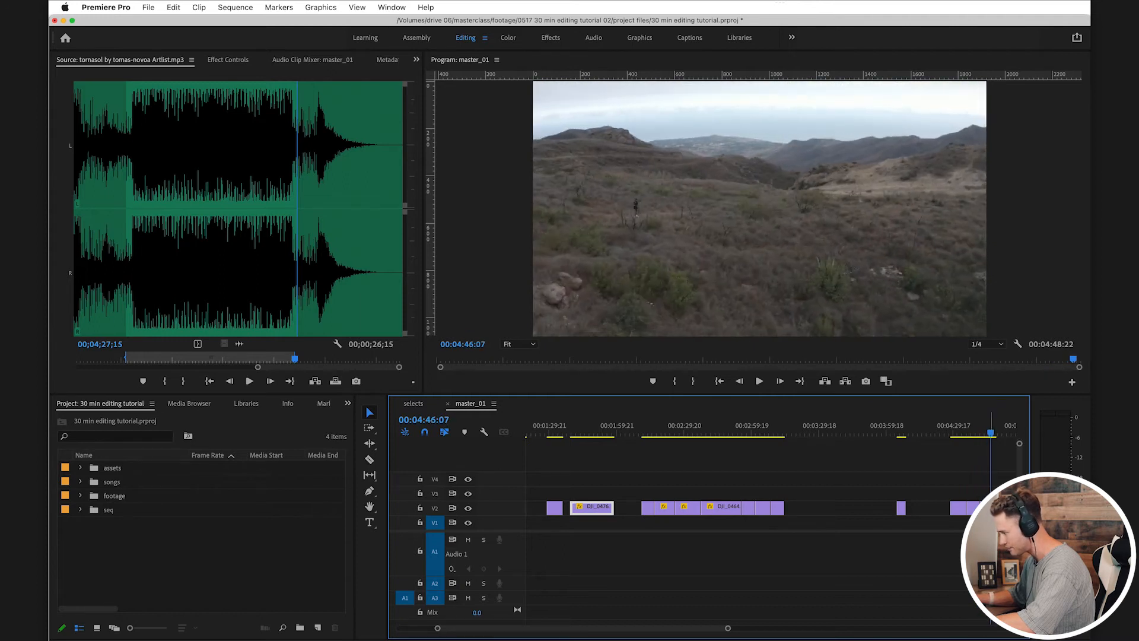
{"action": "left_click_drag", "start_coordinate": [990, 508], "coordinate": [575, 480]}
{"action": "key", "text": "minus"}
{"action": "left_click_drag", "start_coordinate": [947, 502], "coordinate": [767, 509]}
{"action": "left_click", "coordinate": [708, 509]}
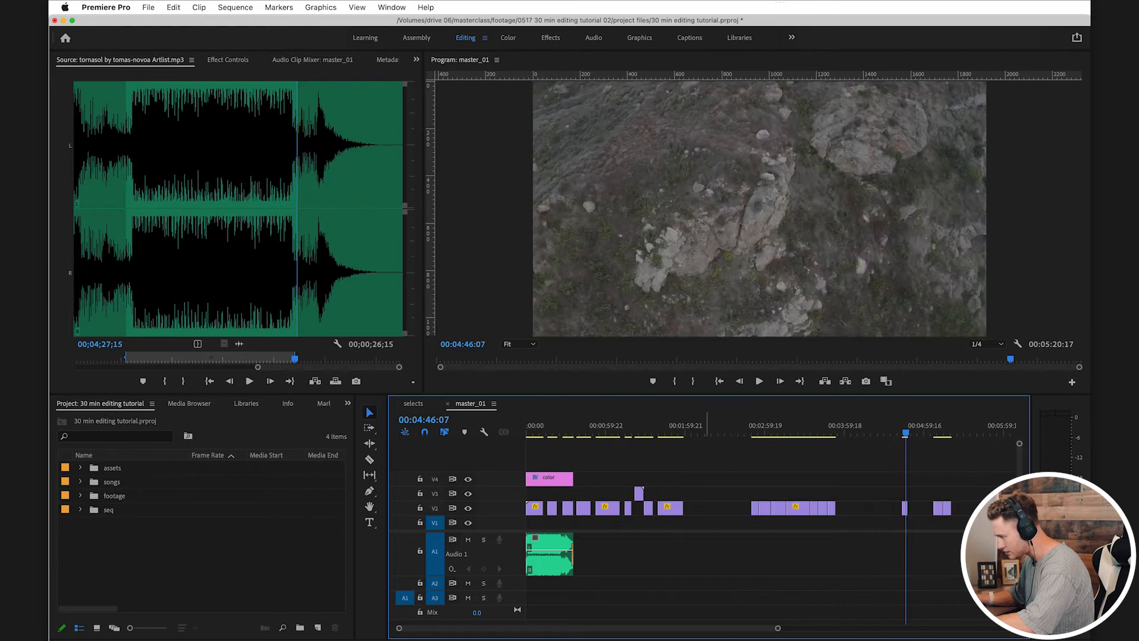
{"action": "left_click_drag", "start_coordinate": [639, 494], "coordinate": [639, 508]}
Step: Move DJI_0469 on V2 to directly after DJI_0471, shifting the clips that follow it later to make room
{"action": "left_click_drag", "start_coordinate": [638, 426], "coordinate": [669, 426]}
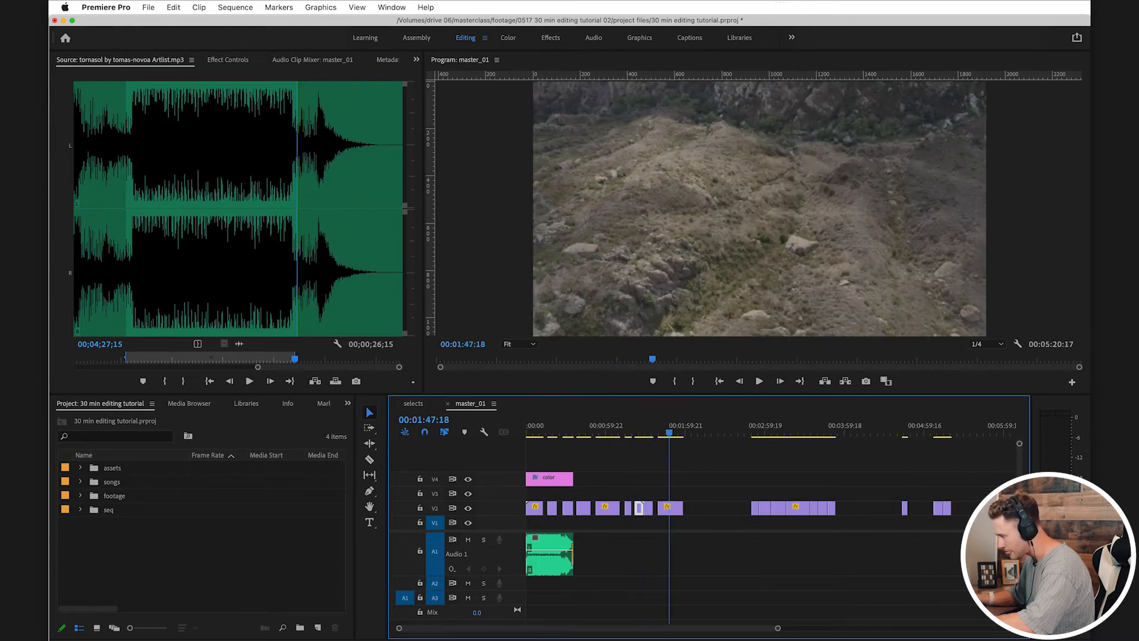
{"action": "scroll", "coordinate": [631, 510], "scroll_direction": "up", "scroll_amount": 4}
{"action": "scroll", "coordinate": [630, 509], "scroll_direction": "left", "scroll_amount": 3}
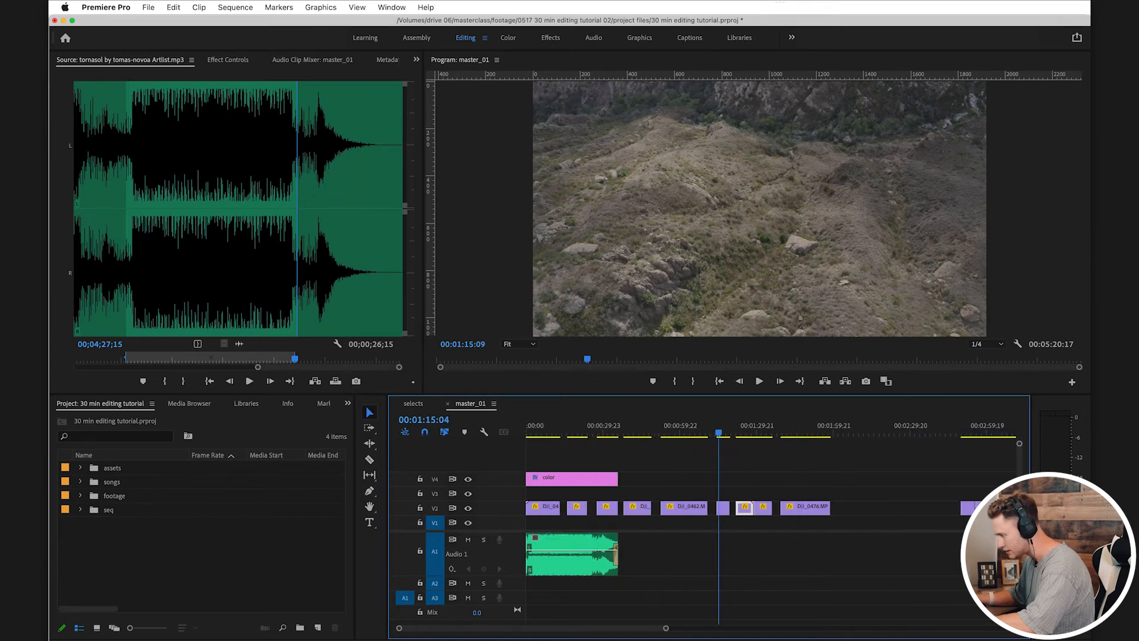
{"action": "left_click_drag", "start_coordinate": [725, 508], "coordinate": [569, 494]}
{"action": "left_click_drag", "start_coordinate": [910, 518], "coordinate": [566, 508]}
{"action": "left_click", "coordinate": [571, 511]}
Step: Save the project with the playhead returned to the start of master_01
{"action": "key", "text": "super+s"}
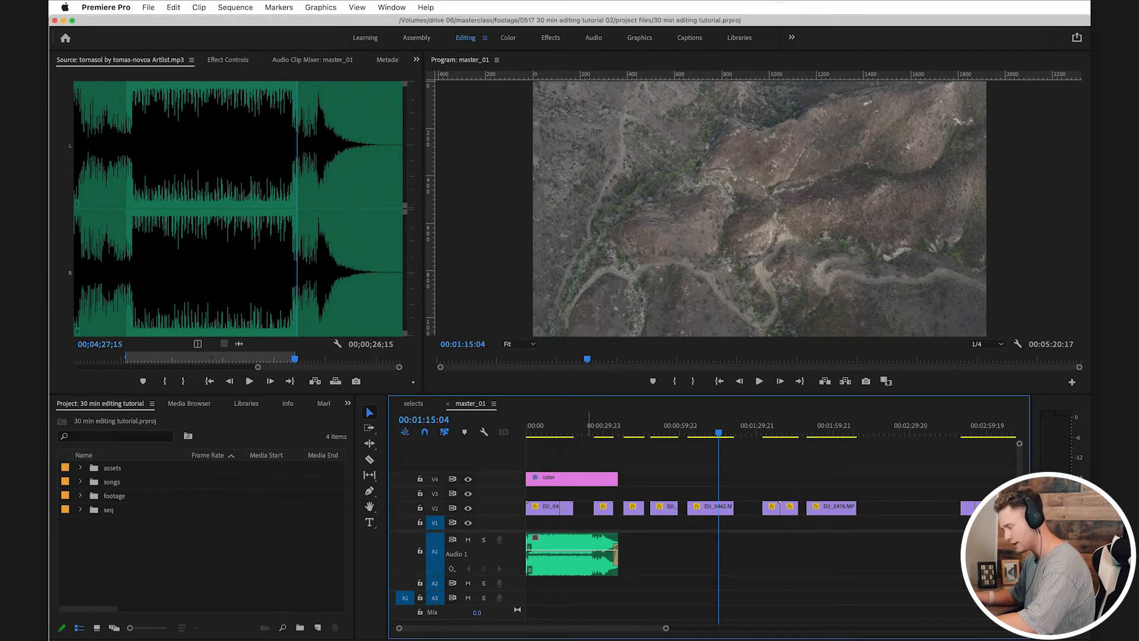
{"action": "key", "text": "="}
{"action": "key", "text": "super+s"}
{"action": "key", "text": "Home"}
{"action": "key", "text": "="}
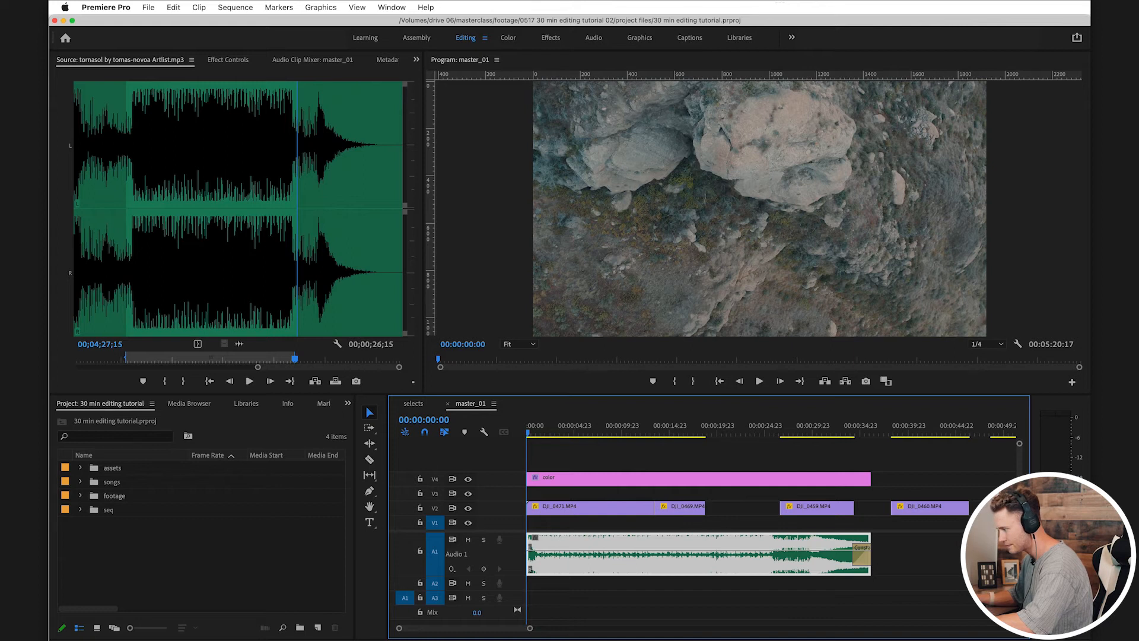
{"action": "key", "text": "super+s"}
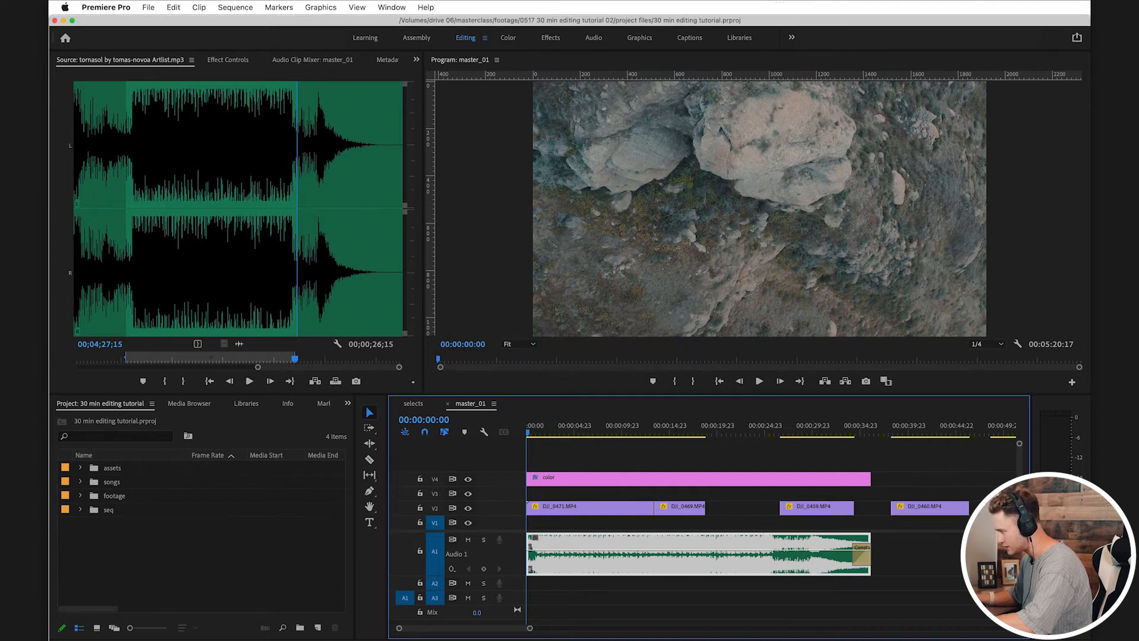
Step: Cut off about the first 4 seconds of DJI_0471 and move the remaining part to the start of V2
{"action": "key", "text": "super+shift+a"}
{"action": "key", "text": "space"}
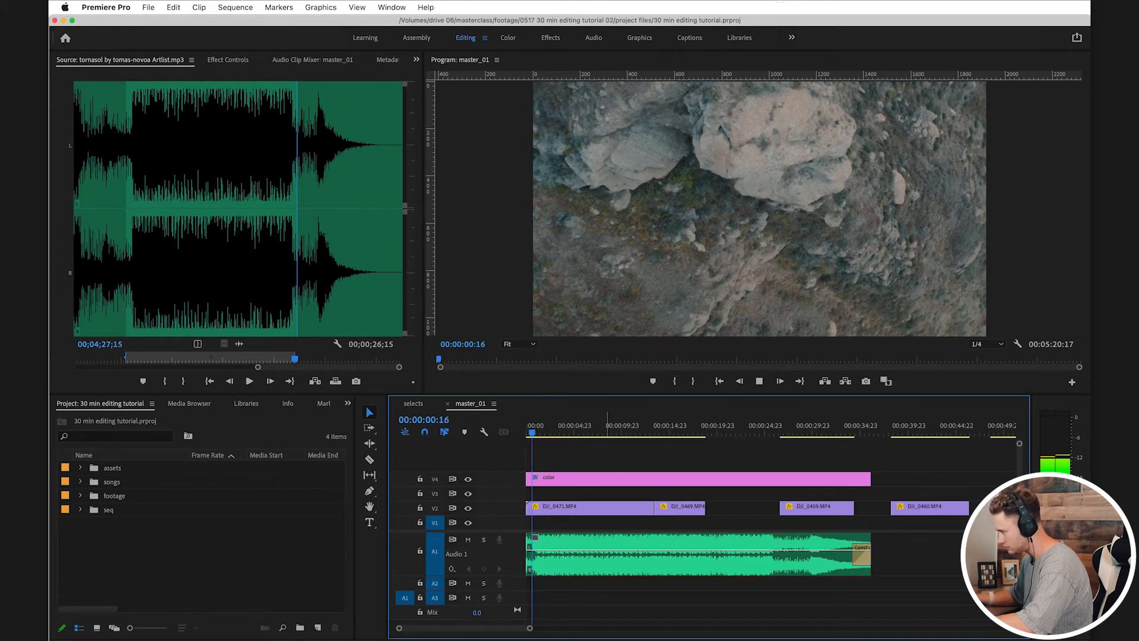
{"action": "left_click_drag", "start_coordinate": [584, 426], "coordinate": [566, 426]}
{"action": "key", "text": "c"}
{"action": "left_click", "coordinate": [566, 508]}
{"action": "key", "text": "v"}
{"action": "left_click_drag", "start_coordinate": [628, 509], "coordinate": [588, 511]}
Step: Trim the end of DJI_0471 on V2 so the clip runs about 9 seconds, and play the opening
{"action": "left_click", "coordinate": [559, 426]}
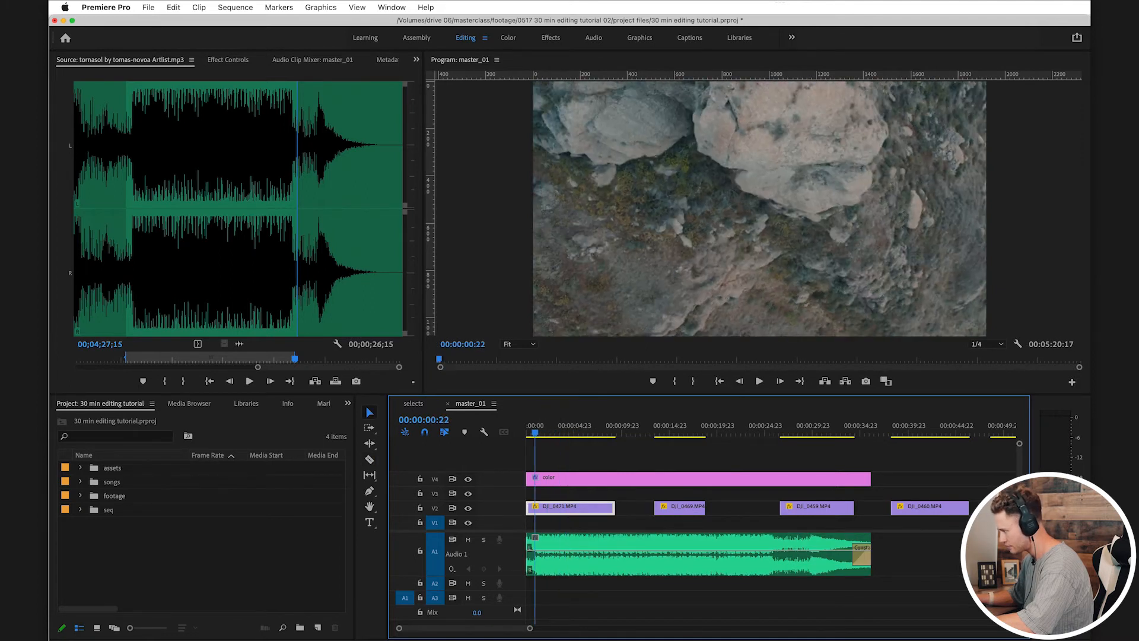
{"action": "key", "text": "Up"}
{"action": "key", "text": "space"}
{"action": "key", "text": "="}
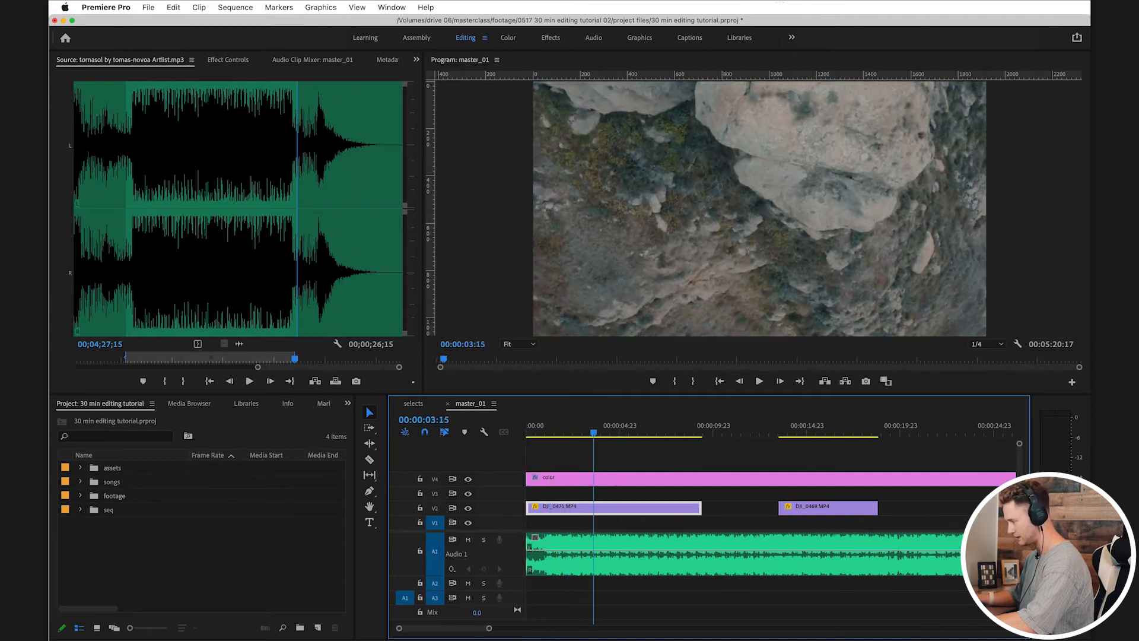
{"action": "left_click", "coordinate": [562, 426]}
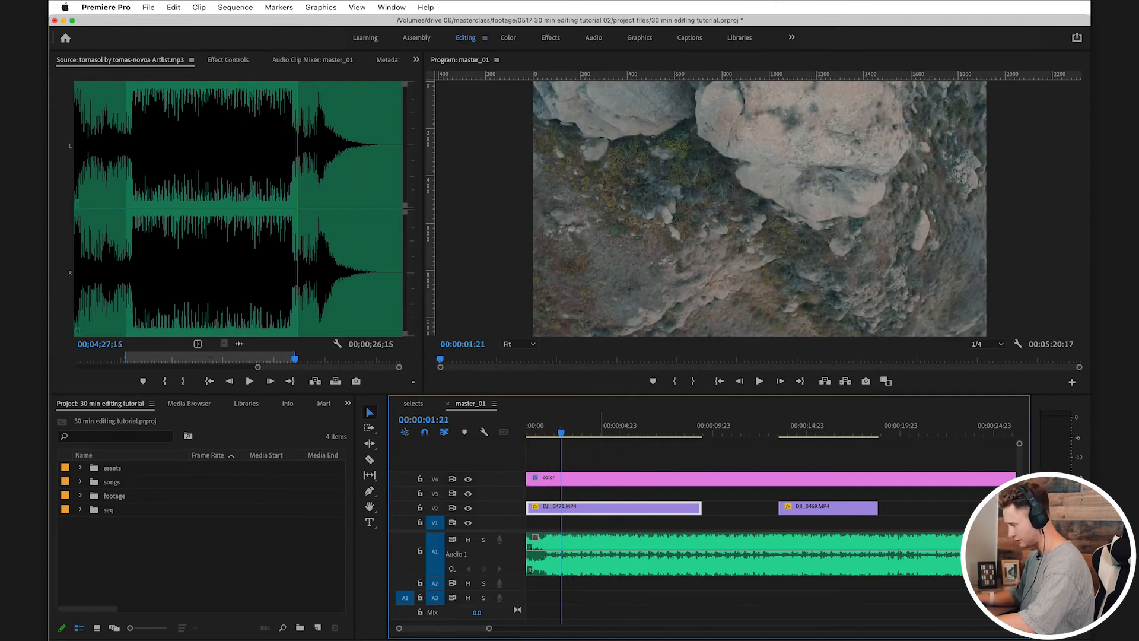
Step: Set the speed of DJI_0471 on V2 to 300%
{"action": "right_click", "coordinate": [601, 509]}
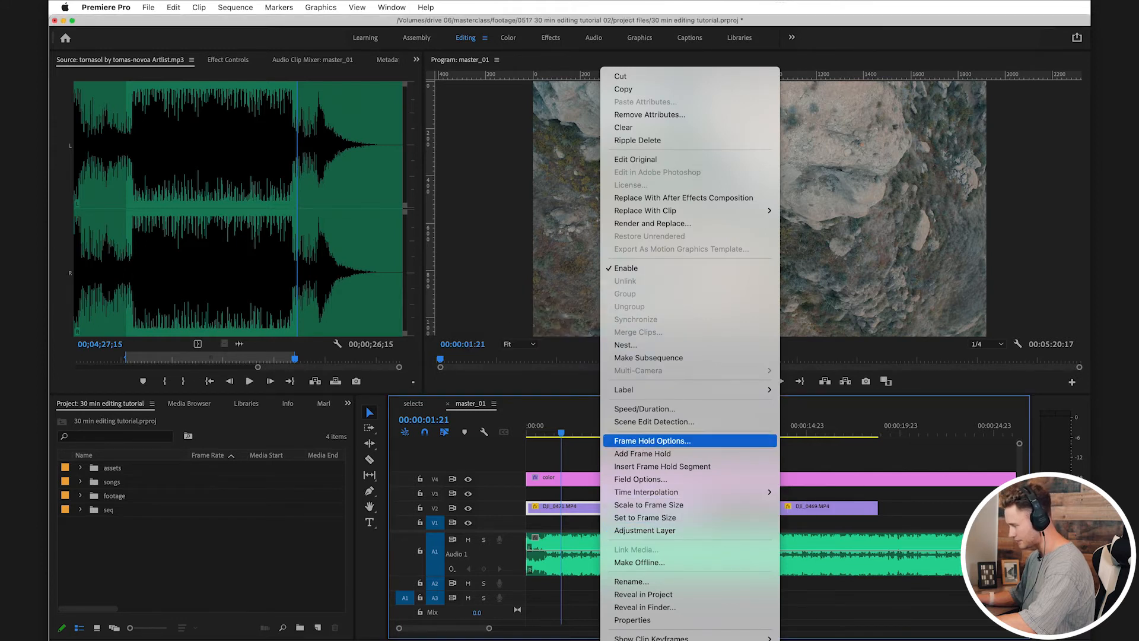
{"action": "mouse_move", "coordinate": [652, 492]}
{"action": "left_click", "coordinate": [573, 509]}
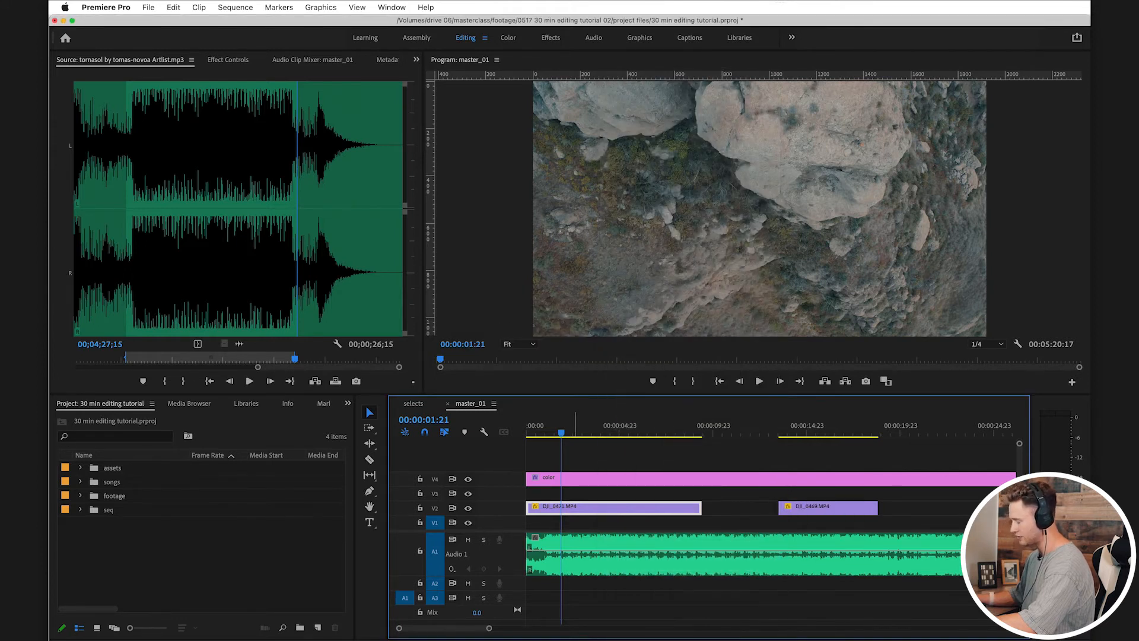
{"action": "right_click", "coordinate": [570, 509]}
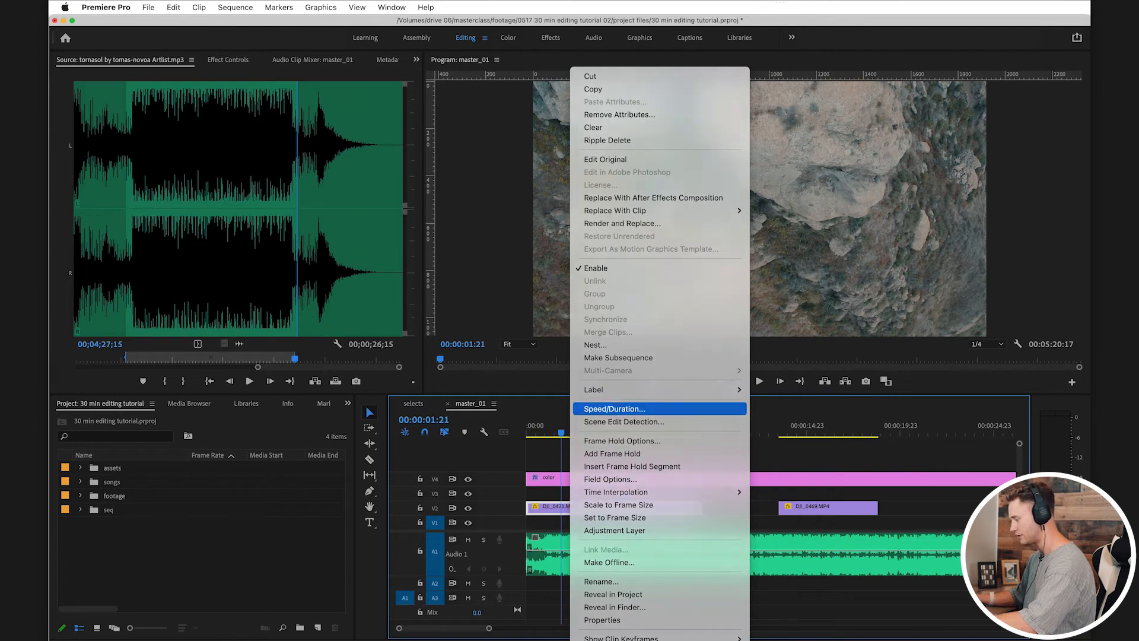
{"action": "left_click", "coordinate": [614, 408]}
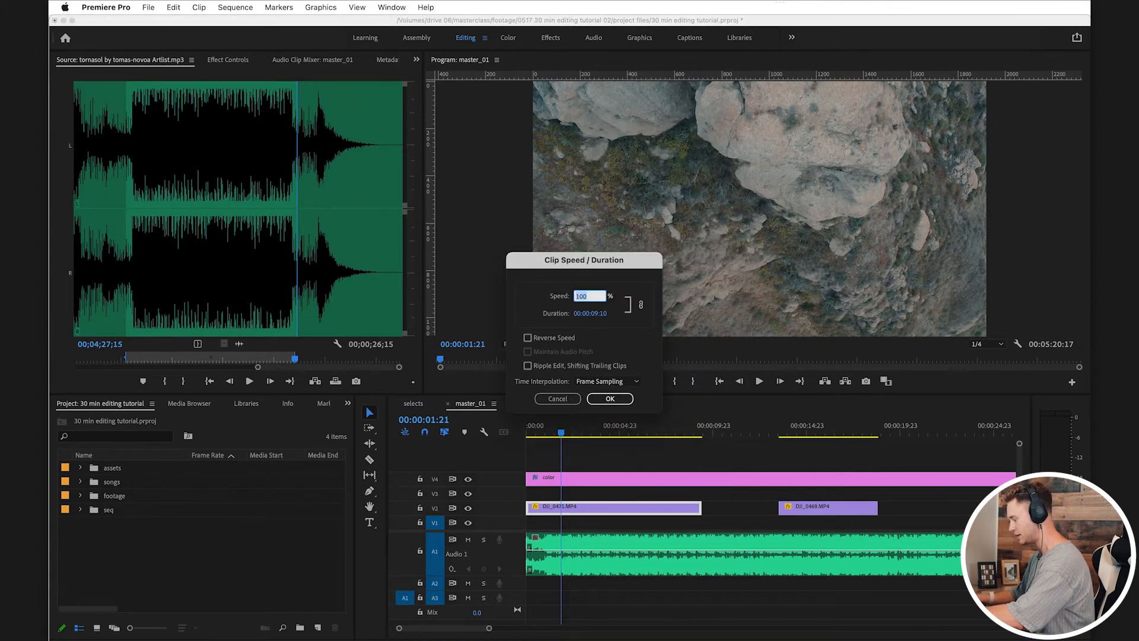
{"action": "key", "text": "Return"}
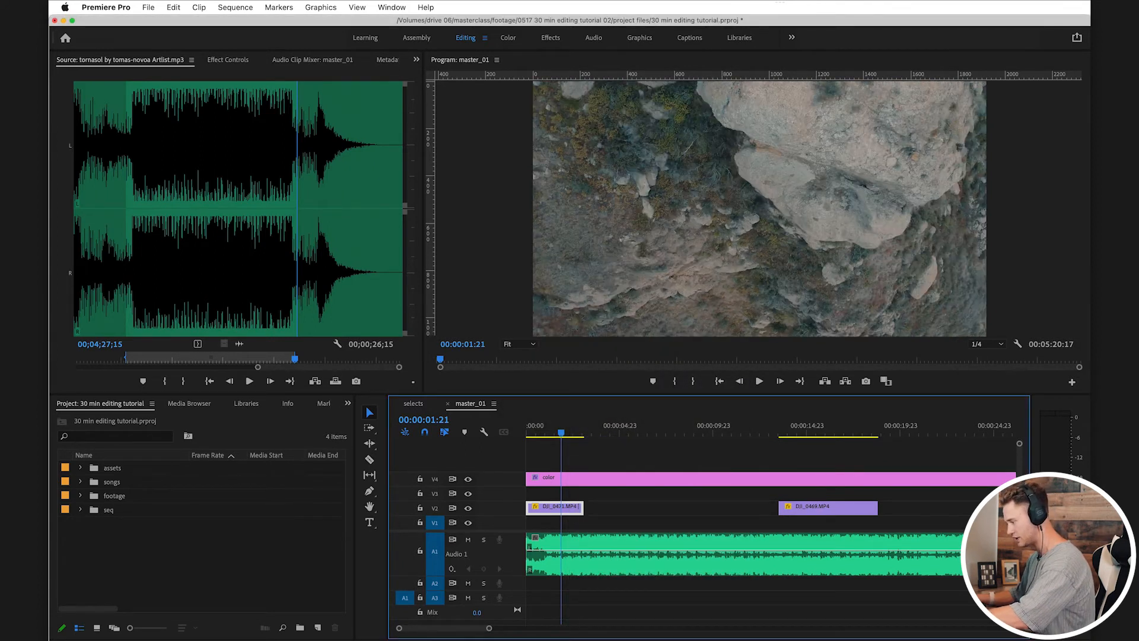
Step: Play the sped-up opening from the start and move DJI_0471 on V2 to directly before DJI_0469
{"action": "key", "text": "grave"}
{"action": "key", "text": "super+a"}
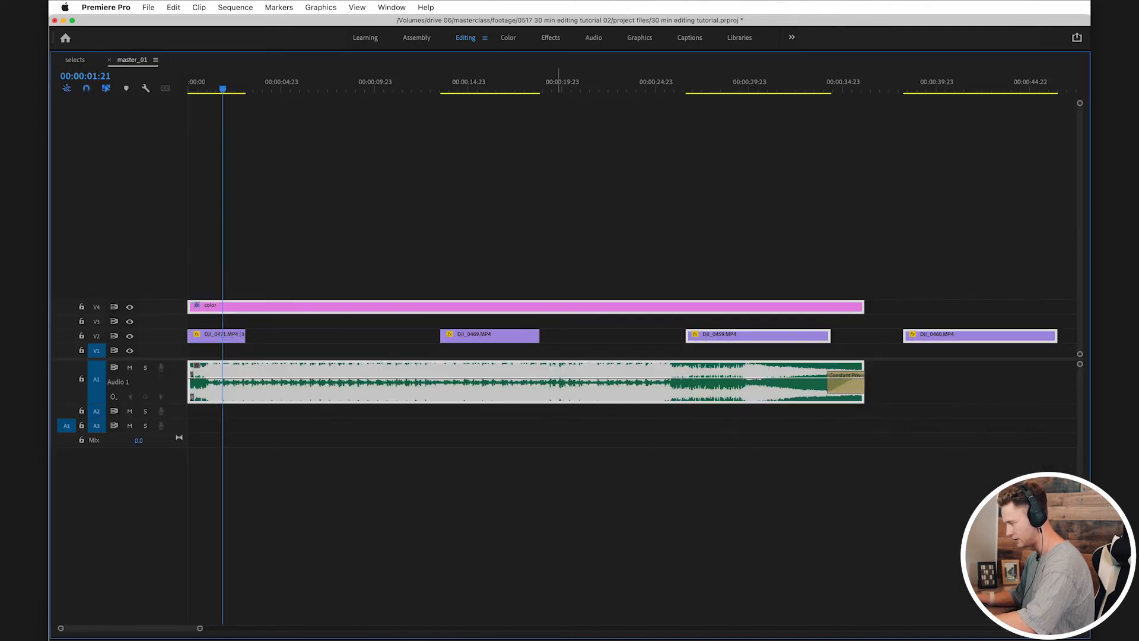
{"action": "key", "text": "grave"}
{"action": "key", "text": "Home"}
{"action": "key", "text": "space"}
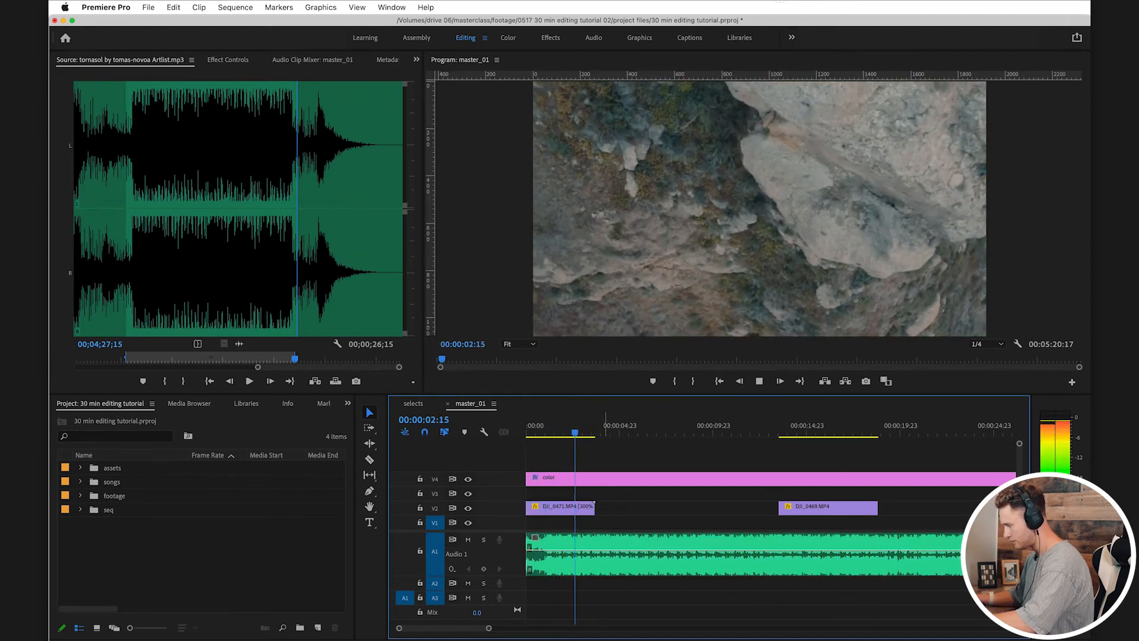
{"action": "key", "text": "space"}
{"action": "left_click_drag", "start_coordinate": [810, 426], "coordinate": [528, 426]}
{"action": "left_click_drag", "start_coordinate": [551, 508], "coordinate": [752, 508]}
Step: Split the tornasol song on A1 at 00:00:01:05 and ripple delete the part before the cut
{"action": "key", "text": "space"}
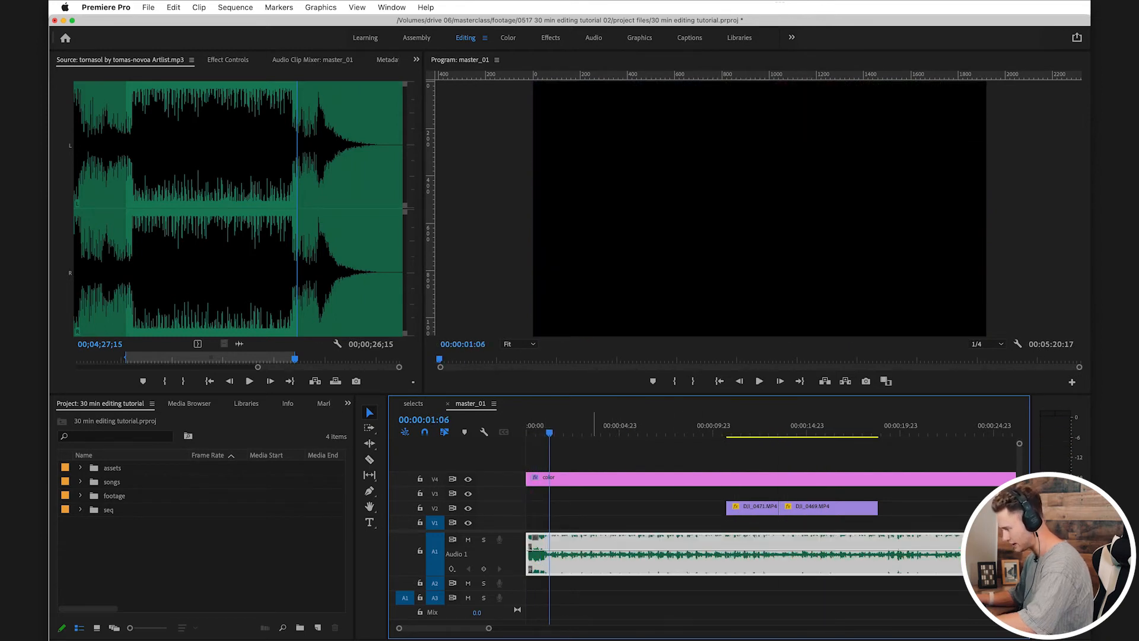
{"action": "left_click", "coordinate": [558, 508]}
{"action": "key", "text": "c"}
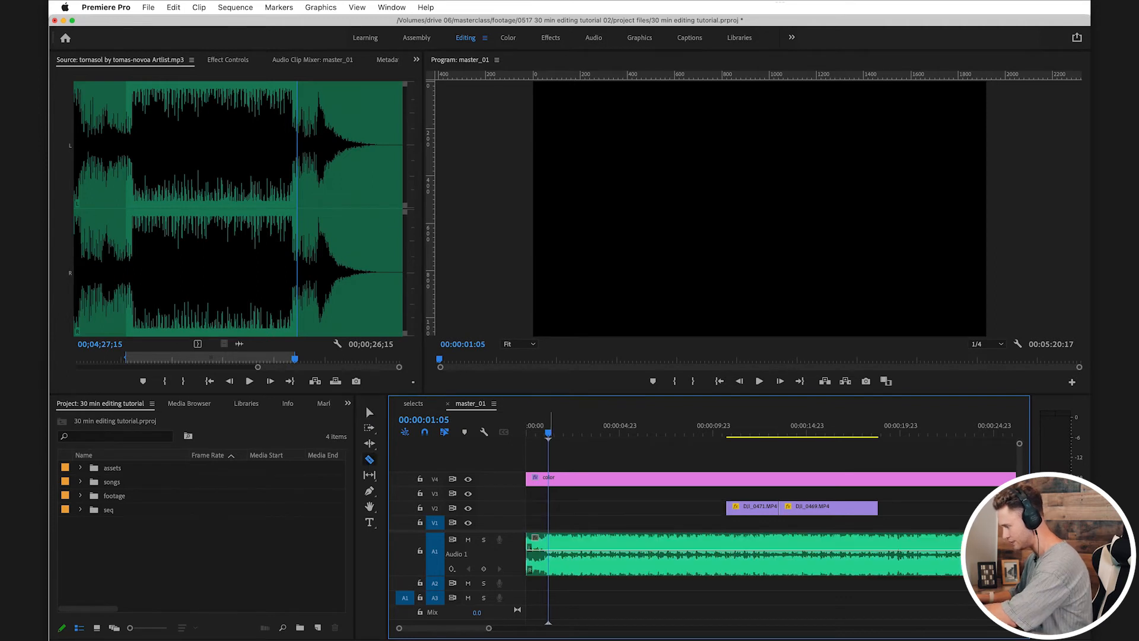
{"action": "key", "text": "d"}
{"action": "key", "text": "Delete"}
{"action": "left_click", "coordinate": [538, 555]}
{"action": "key", "text": "Delete"}
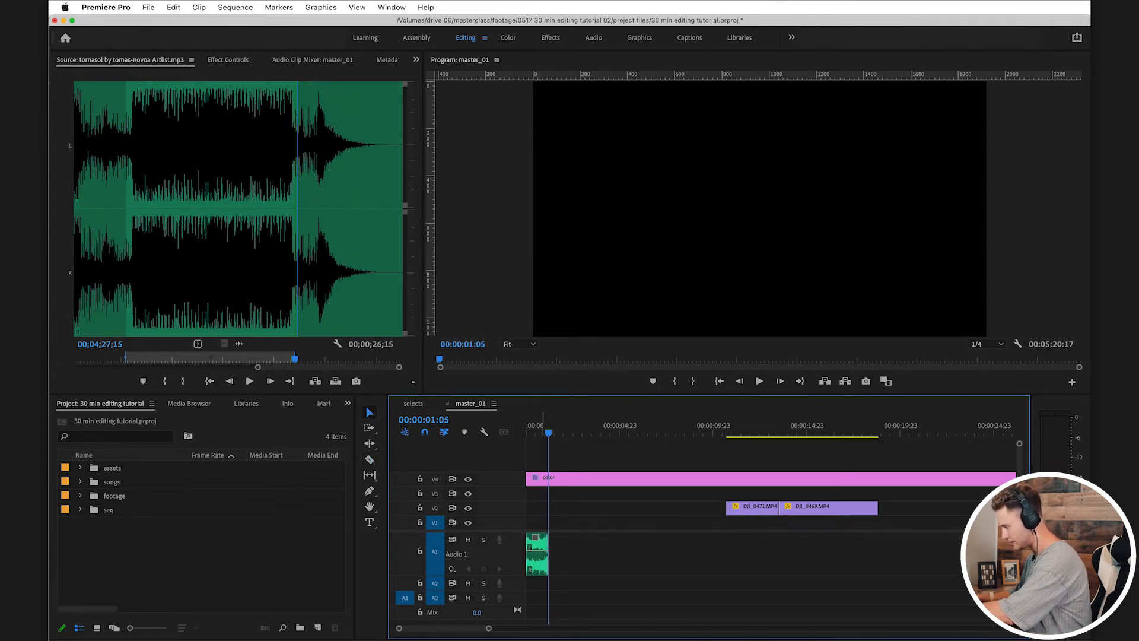
{"action": "key", "text": "super+z"}
{"action": "left_click", "coordinate": [538, 555]}
{"action": "key", "text": "Delete"}
{"action": "left_click_drag", "start_coordinate": [535, 428], "coordinate": [527, 428]}
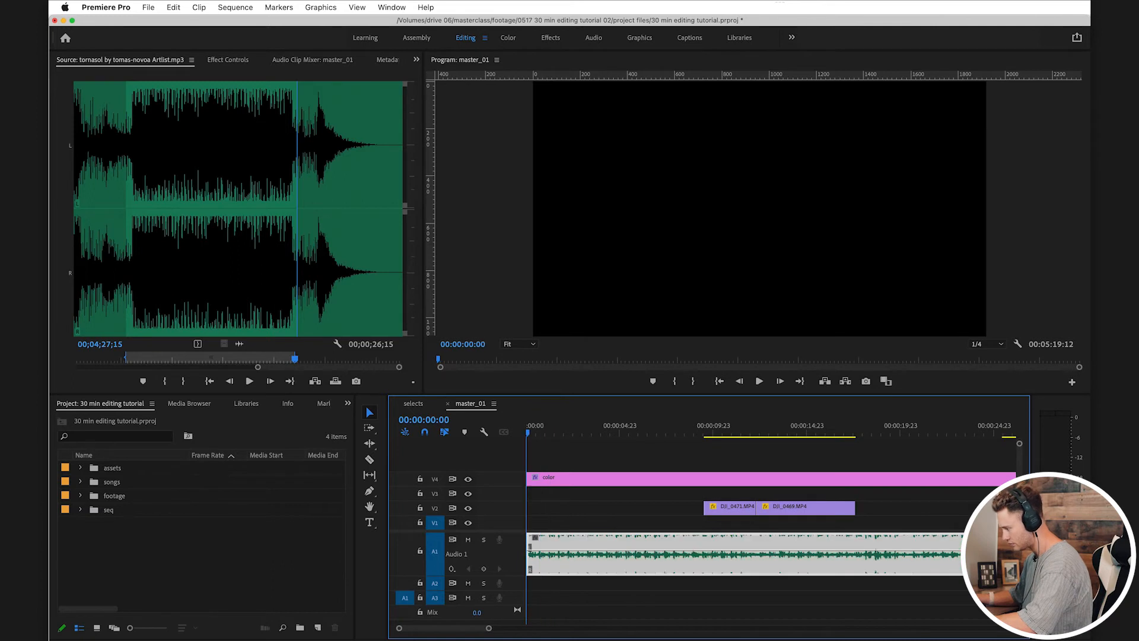
Step: Play the opening of master_01 repeatedly to check how the shortened song starts
{"action": "key", "text": "space"}
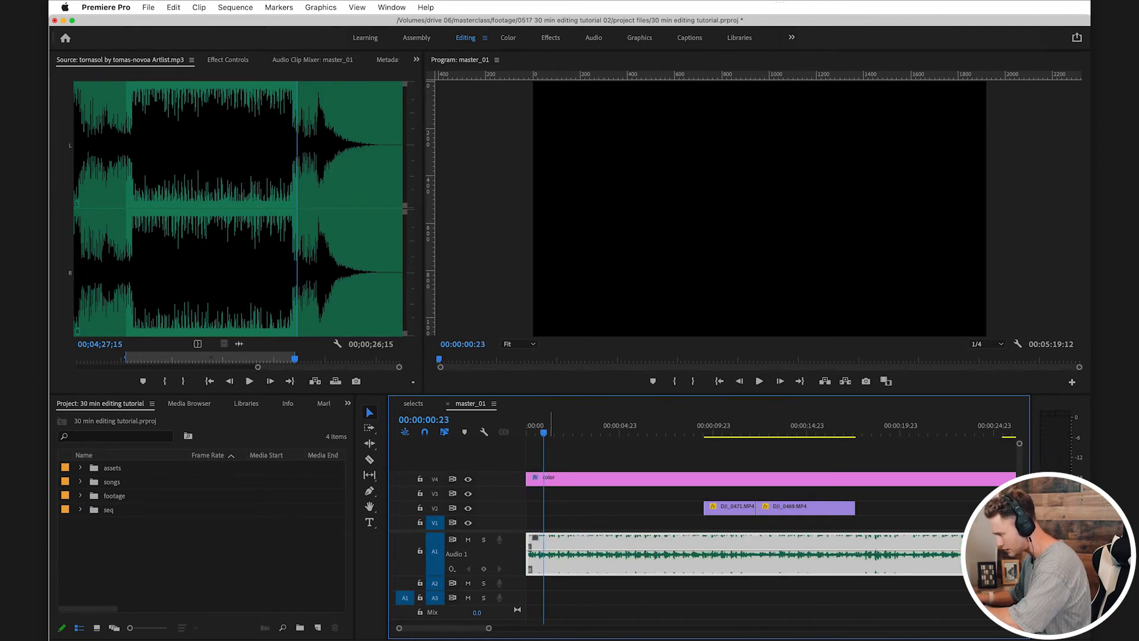
{"action": "key", "text": "Home"}
{"action": "key", "text": "space"}
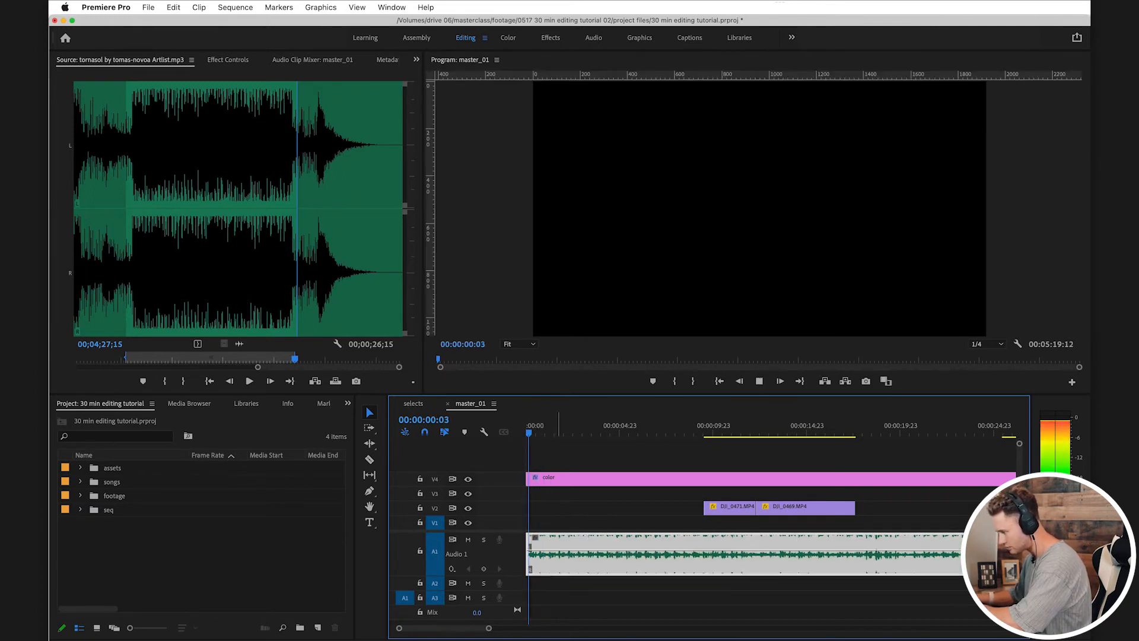
{"action": "key", "text": "space"}
{"action": "key", "text": "super+Right"}
{"action": "left_click_drag", "start_coordinate": [528, 557], "coordinate": [526, 557]}
{"action": "key", "text": "Home"}
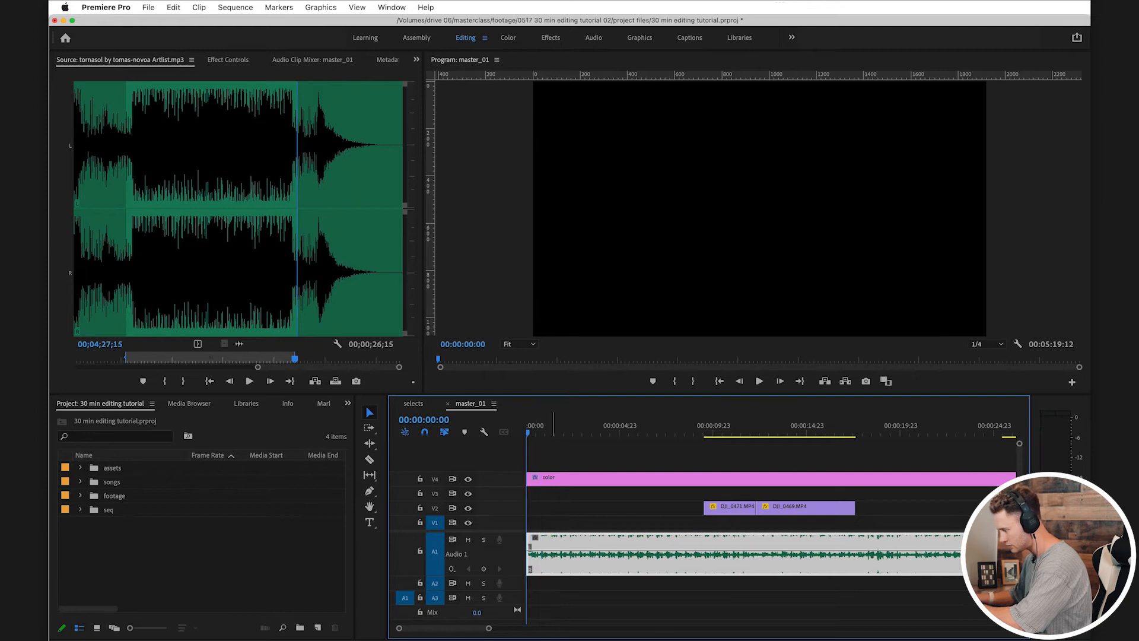
{"action": "key", "text": "space"}
{"action": "left_click", "coordinate": [614, 589]}
{"action": "key", "text": "Home"}
Step: Move DJI_0471 on V2 to after DJI_0469, starting at about 00:00:20, and play the sequence around it
{"action": "left_click_drag", "start_coordinate": [732, 509], "coordinate": [931, 508]}
{"action": "left_click", "coordinate": [748, 426]}
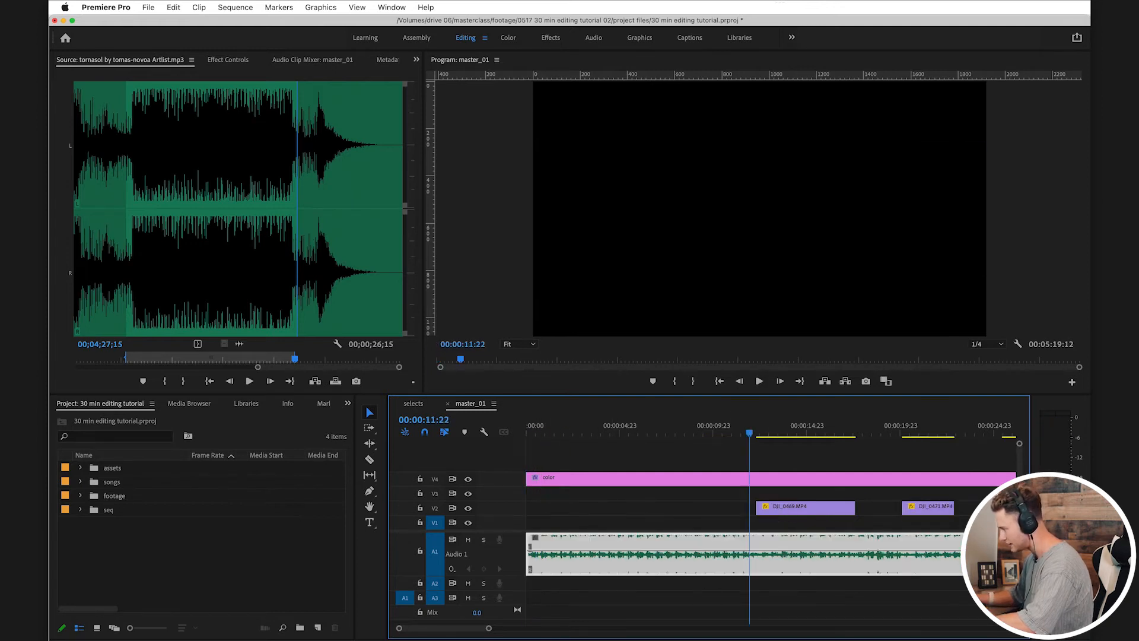
{"action": "key", "text": "space"}
{"action": "key", "text": "space"}
Step: Move DJI_0459 to the start of V2, save the project and view the opening frame
{"action": "key", "text": "minus"}
{"action": "left_click_drag", "start_coordinate": [812, 426], "coordinate": [841, 426]}
{"action": "left_click_drag", "start_coordinate": [833, 509], "coordinate": [548, 508]}
{"action": "key", "text": "super+s"}
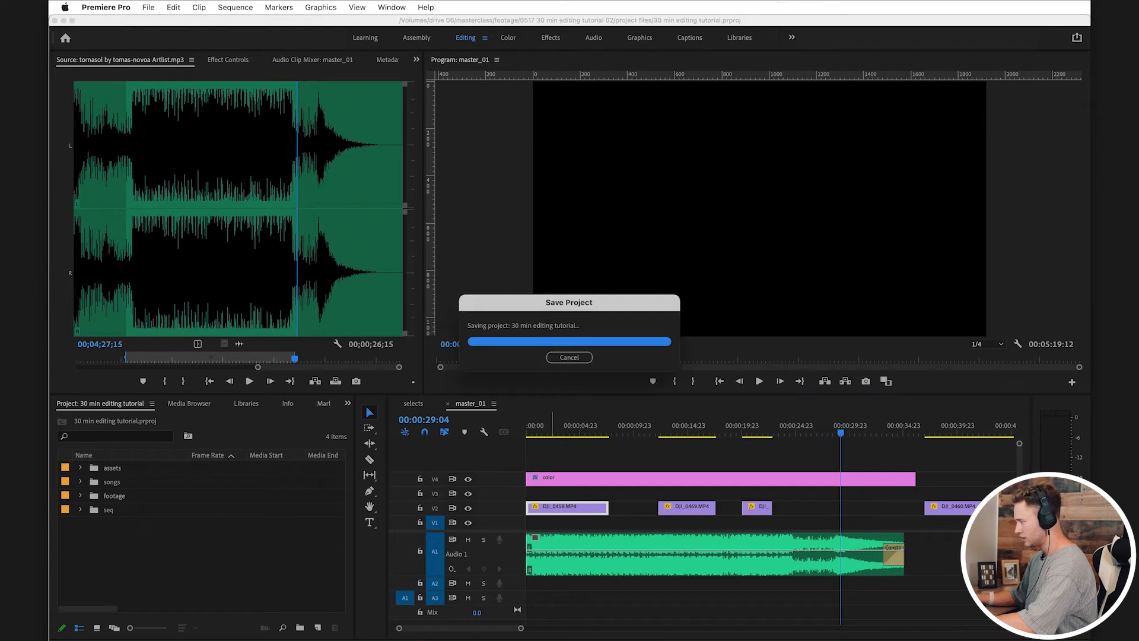
{"action": "key", "text": "Home"}
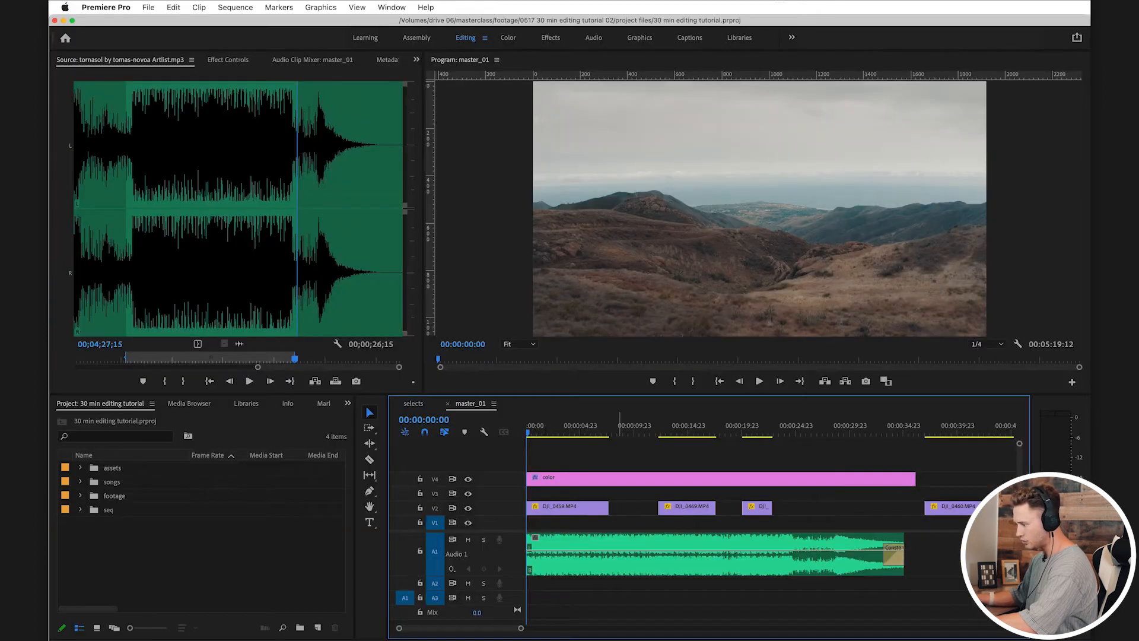
Step: Save the project and apply the Crop effect to the color layer on V4
{"action": "left_click", "coordinate": [624, 479]}
{"action": "key", "text": "super+s"}
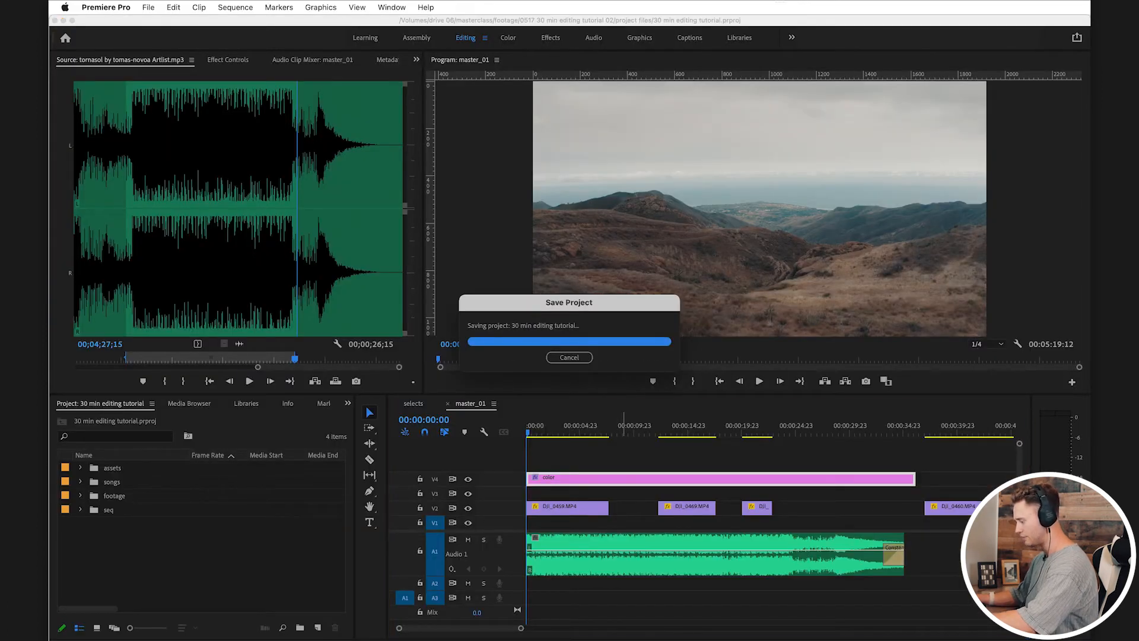
{"action": "key", "text": "shift+7"}
{"action": "key", "text": "shift+f"}
{"action": "type", "text": "crop"}
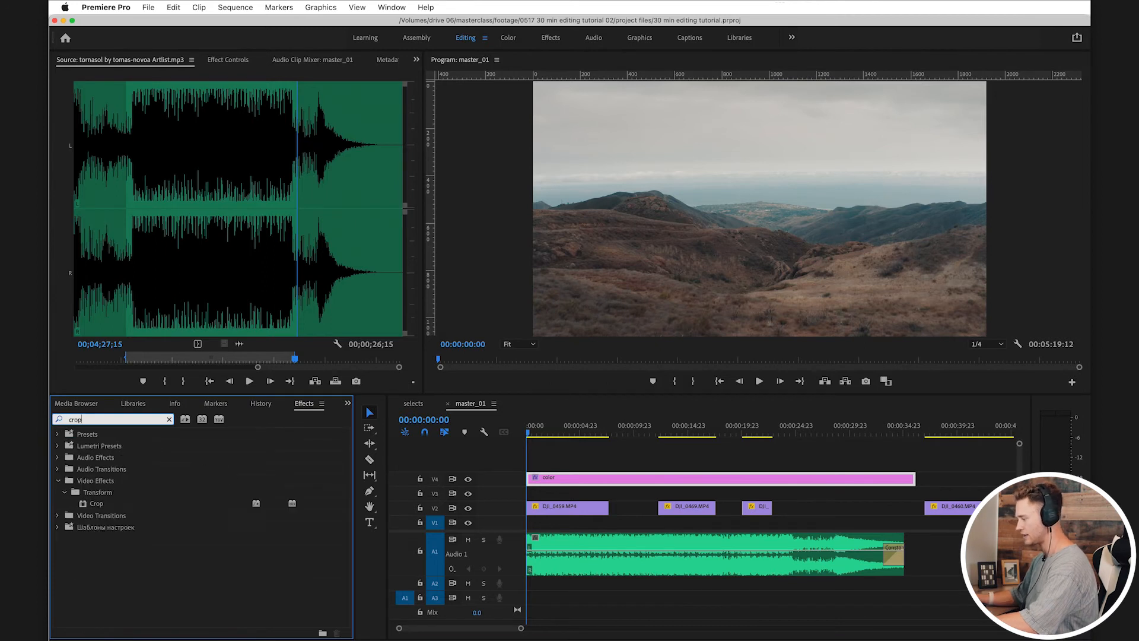
{"action": "left_click_drag", "start_coordinate": [97, 503], "coordinate": [602, 480]}
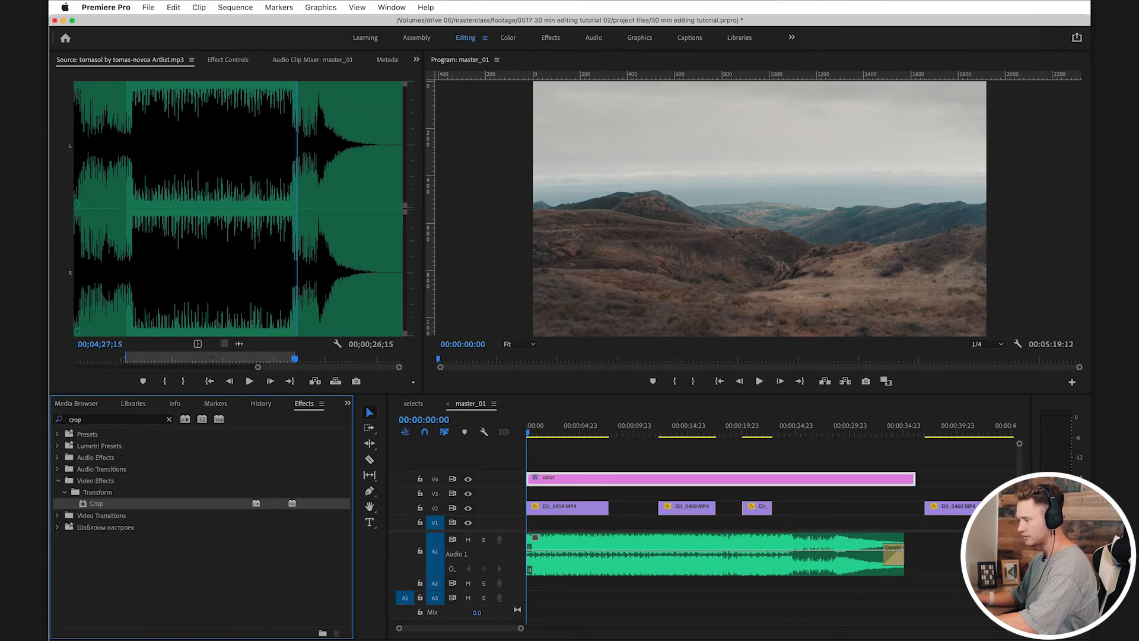
Step: Set the Crop effect's Top and Bottom to 14% on the color layer and save the project
{"action": "key", "text": "shift+5"}
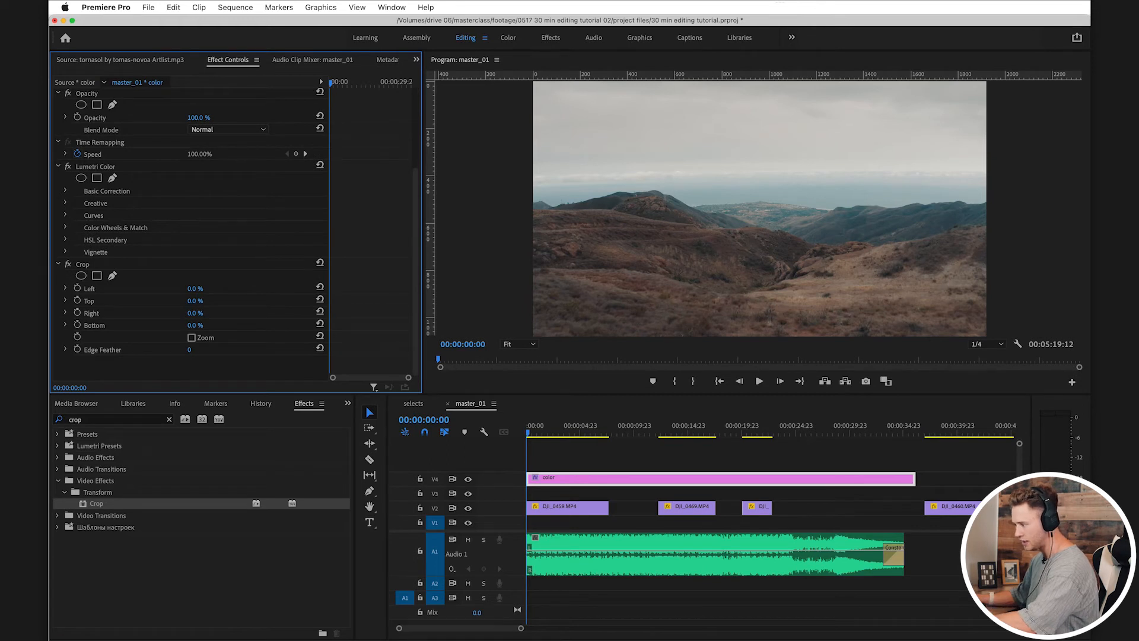
{"action": "type", "text": "14"}
{"action": "key", "text": "Return"}
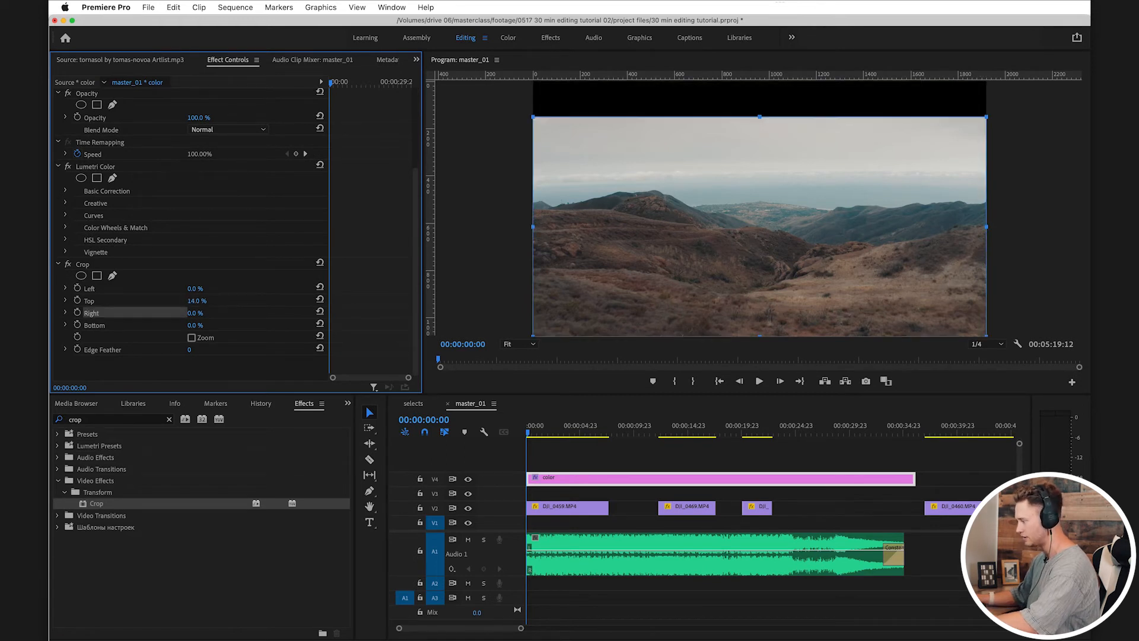
{"action": "type", "text": "14"}
{"action": "key", "text": "Return"}
{"action": "key", "text": "super+s"}
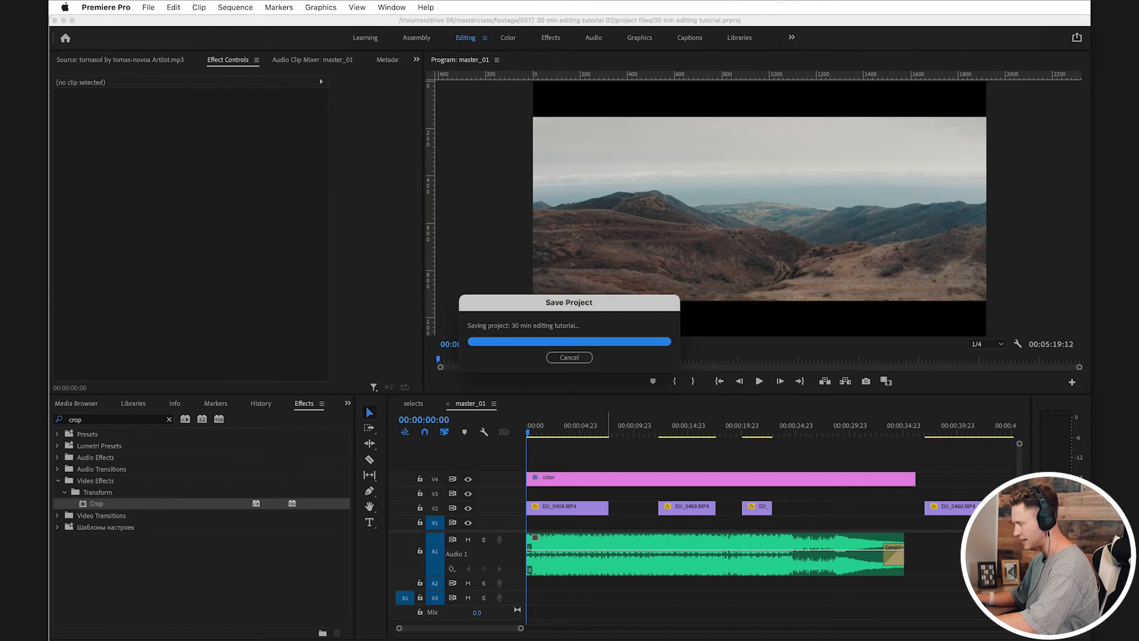
Step: Save the project with the playhead at the start of master_01 and nothing selected
{"action": "left_click", "coordinate": [554, 425]}
{"action": "key", "text": "space"}
{"action": "key", "text": "Home"}
{"action": "key", "text": "equal"}
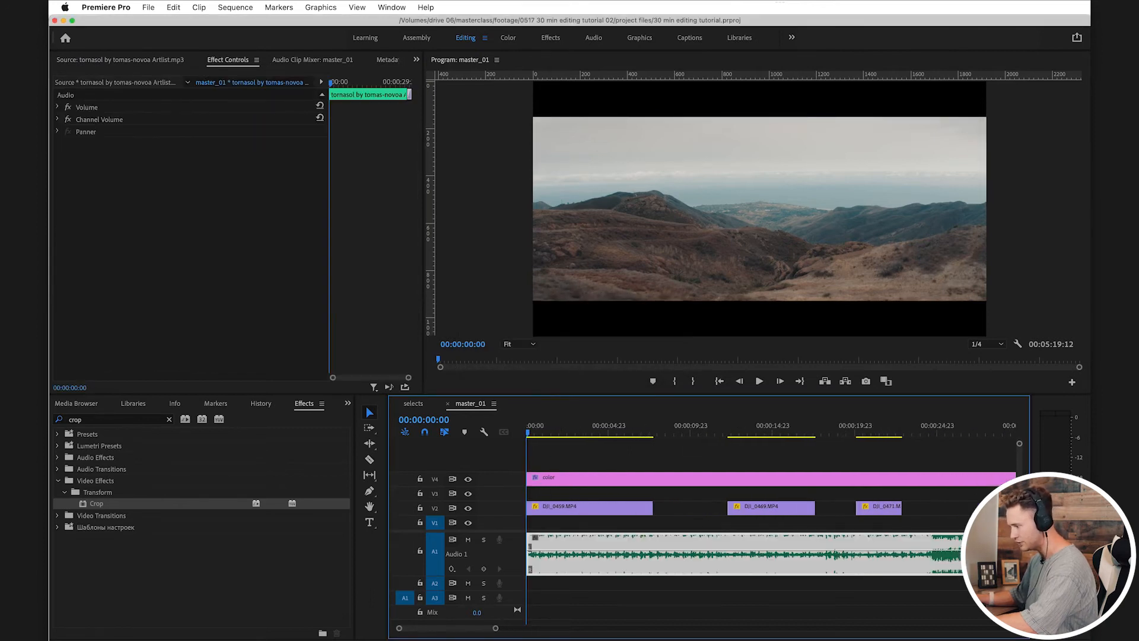
{"action": "key", "text": "super+s"}
{"action": "key", "text": "super+shift+a"}
{"action": "key", "text": "shift+1"}
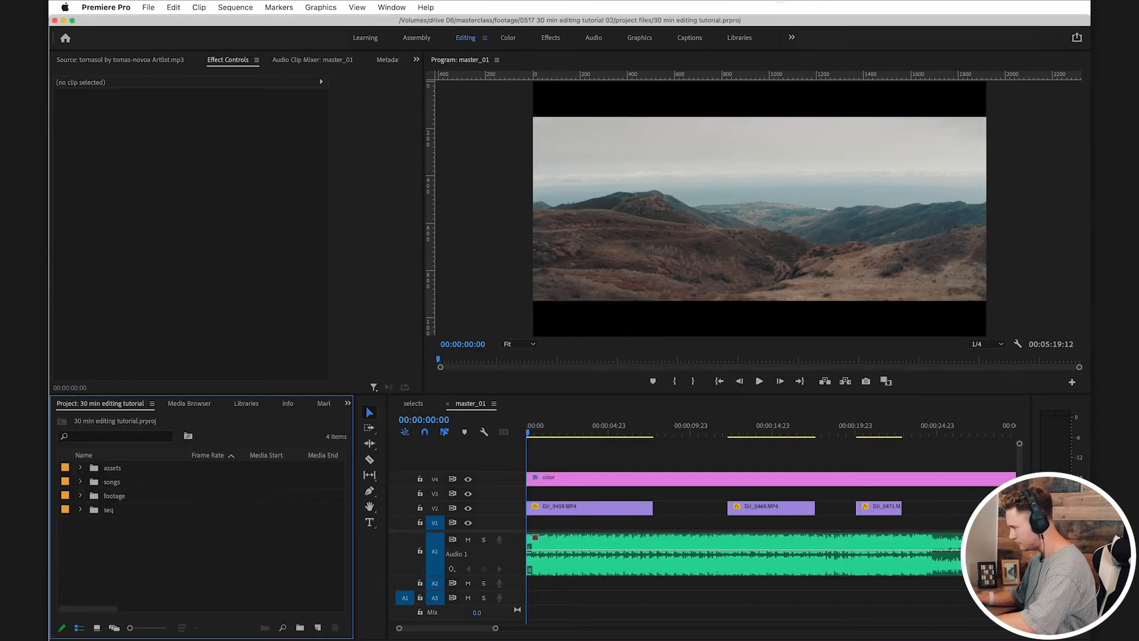
Step: Play the opening and trim the end of DJI_0459 so the clip runs about 4 seconds
{"action": "key", "text": "space"}
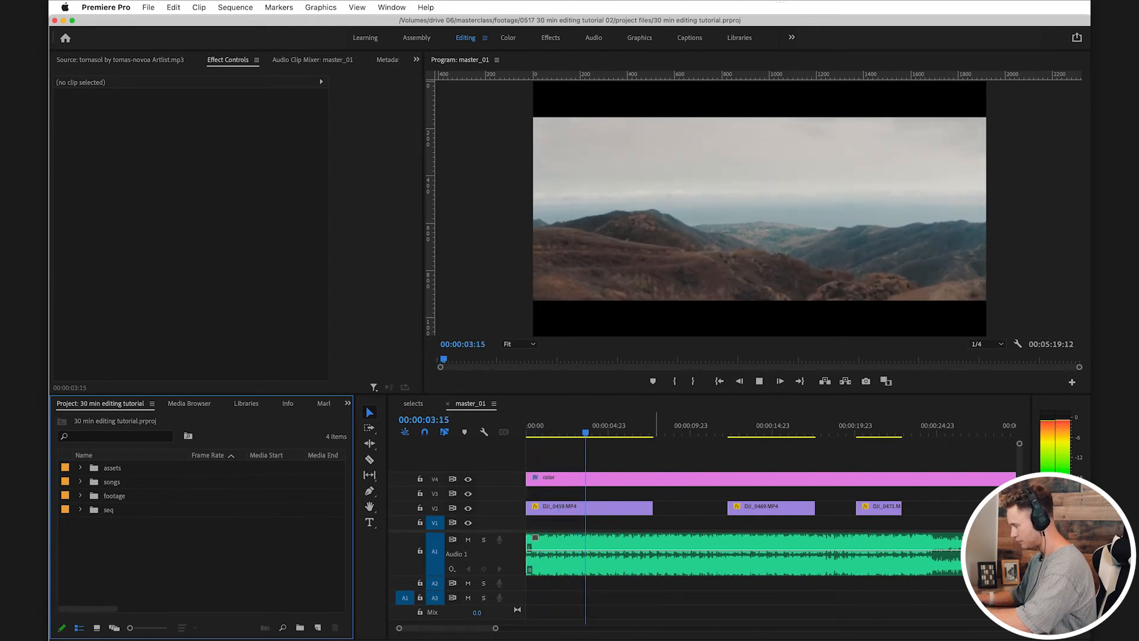
{"action": "key", "text": "space"}
{"action": "key", "text": "Down"}
{"action": "left_click_drag", "start_coordinate": [649, 507], "coordinate": [594, 508]}
Step: Review the following V2 clips and place DJI_0460 at 00:00:14:00, with DJI_0469 and DJI_0471 moved to after it
{"action": "left_click_drag", "start_coordinate": [711, 425], "coordinate": [867, 427]}
{"action": "scroll", "coordinate": [866, 428], "scroll_direction": "right", "scroll_amount": 4}
{"action": "key", "text": "minus"}
{"action": "scroll", "coordinate": [866, 427], "scroll_direction": "left", "scroll_amount": 2}
{"action": "key", "text": "space"}
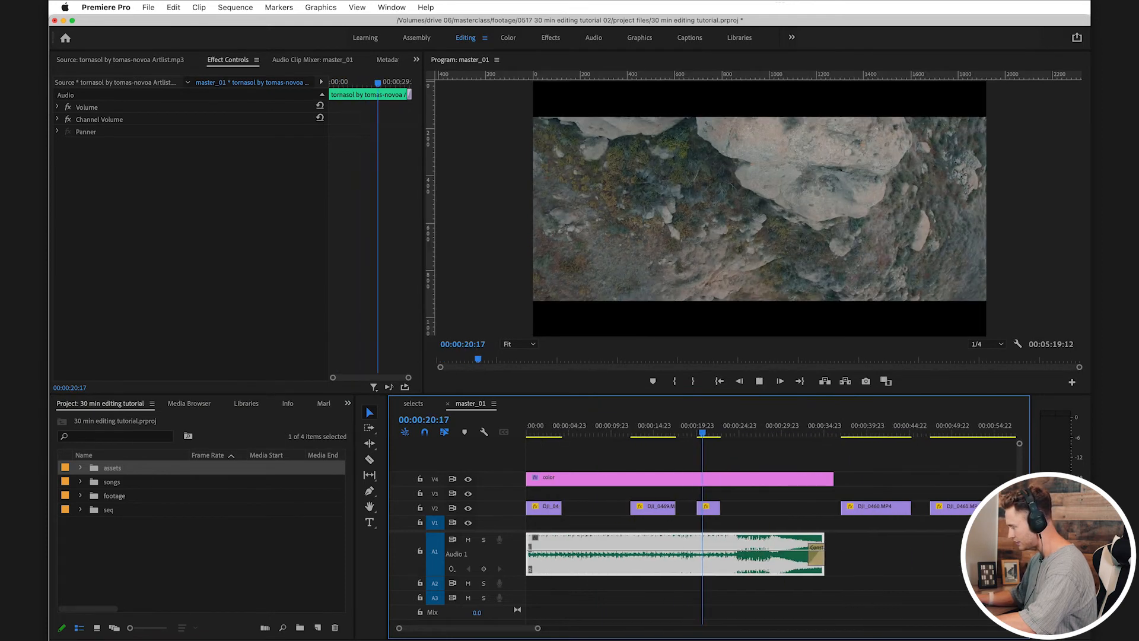
{"action": "left_click", "coordinate": [851, 428]}
{"action": "left_click_drag", "start_coordinate": [851, 427], "coordinate": [880, 427]}
{"action": "left_click_drag", "start_coordinate": [879, 509], "coordinate": [675, 508]}
{"action": "left_click", "coordinate": [768, 509]}
{"action": "left_click_drag", "start_coordinate": [674, 428], "coordinate": [673, 427]}
Step: Set the speed of DJI_0460 on V2 to 400%
{"action": "left_click", "coordinate": [695, 509]}
{"action": "key", "text": "super+r"}
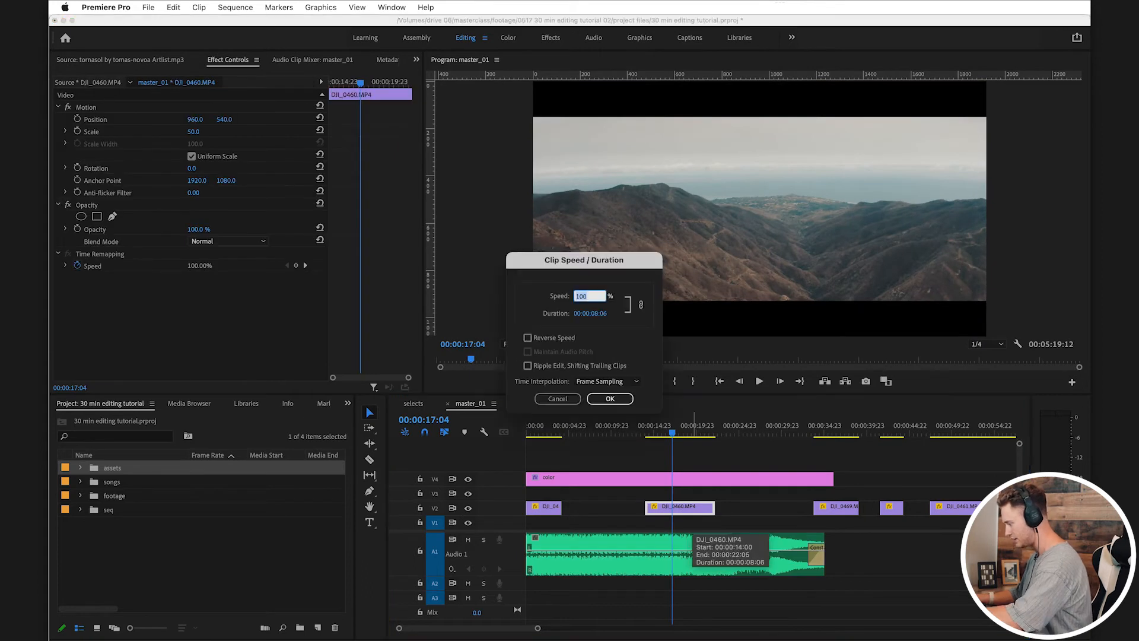
{"action": "type", "text": "400"}
{"action": "key", "text": "Return"}
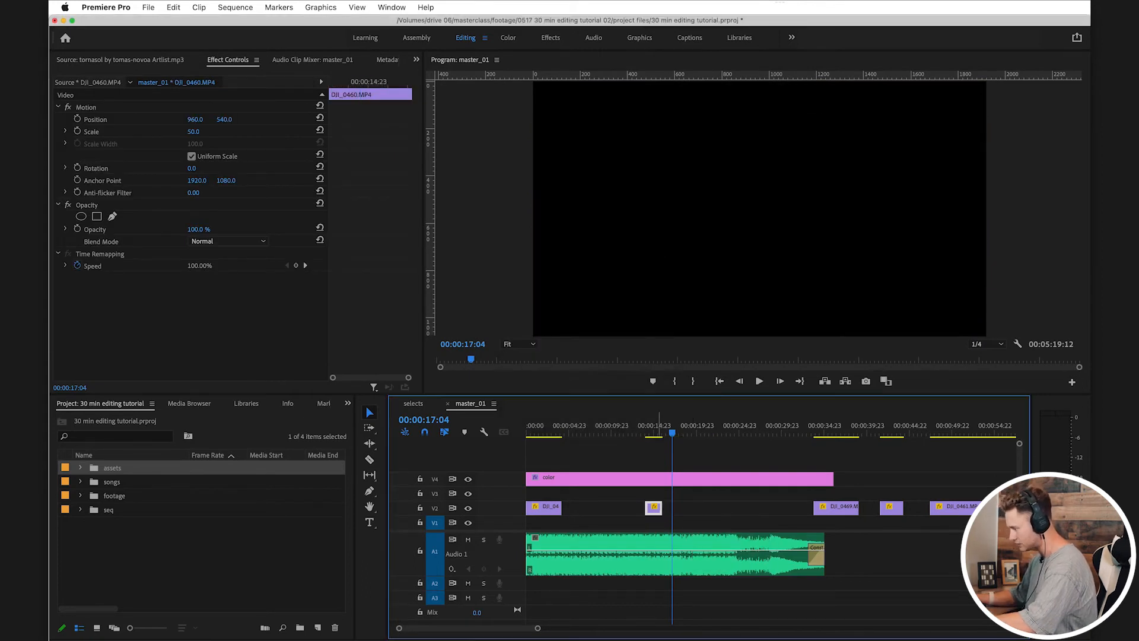
Step: Extend the sped-up DJI_0460 to about 3.5 seconds and shift it about one second further along V2
{"action": "left_click_drag", "start_coordinate": [673, 508], "coordinate": [720, 508]}
{"action": "key", "text": "space"}
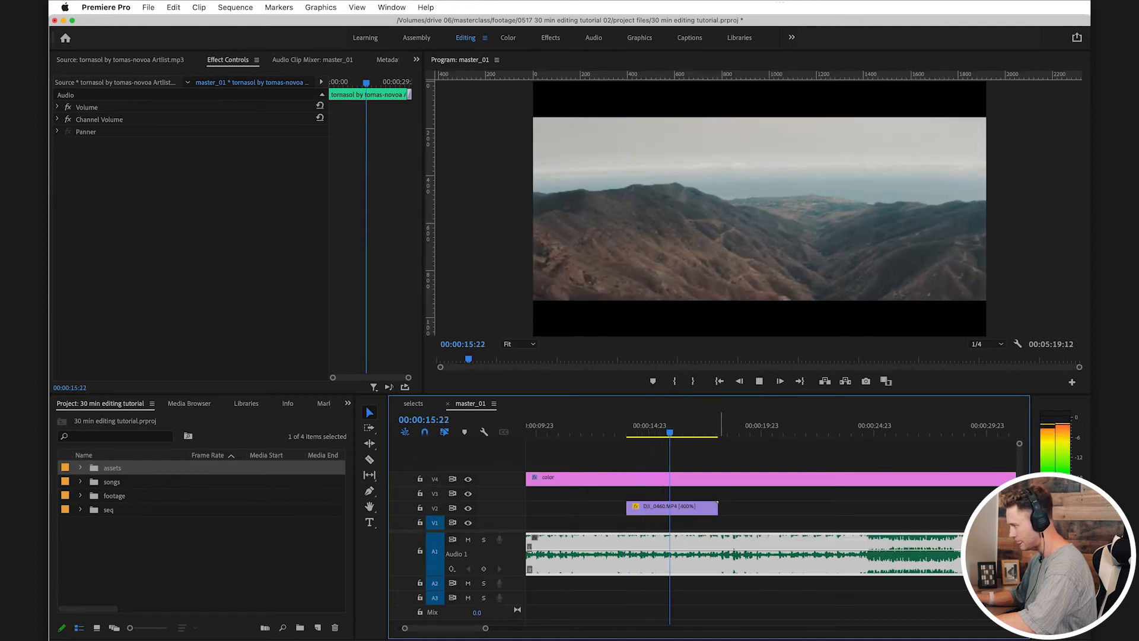
{"action": "key", "text": "space"}
{"action": "left_click_drag", "start_coordinate": [718, 509], "coordinate": [704, 508]}
{"action": "left_click_drag", "start_coordinate": [720, 432], "coordinate": [681, 432]}
{"action": "key", "text": "minus"}
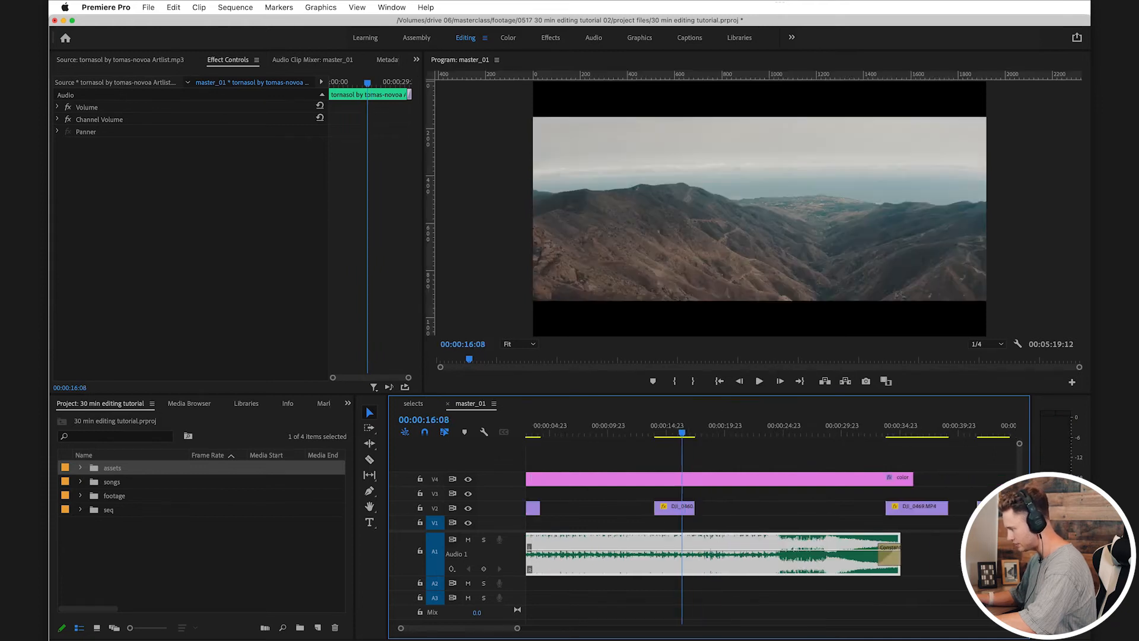
{"action": "left_click_drag", "start_coordinate": [674, 509], "coordinate": [683, 509]}
Step: Find DJI_0462 among the later clips, move it to V3 directly after DJI_0459, and save the project
{"action": "left_click_drag", "start_coordinate": [898, 432], "coordinate": [908, 432]}
{"action": "key", "text": "minus"}
{"action": "key", "text": "minus"}
{"action": "left_click", "coordinate": [850, 432]}
{"action": "scroll", "coordinate": [850, 475], "scroll_direction": "right", "scroll_amount": 2}
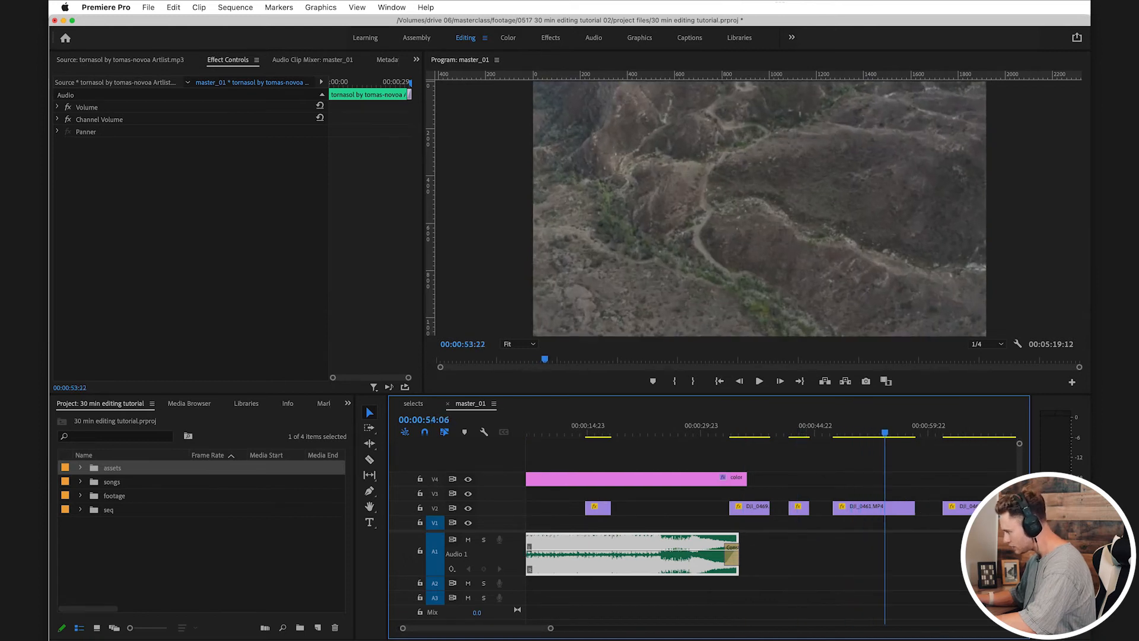
{"action": "key", "text": "minus"}
{"action": "left_click_drag", "start_coordinate": [873, 432], "coordinate": [899, 432]}
{"action": "left_click_drag", "start_coordinate": [901, 508], "coordinate": [582, 495]}
{"action": "key", "text": "Home"}
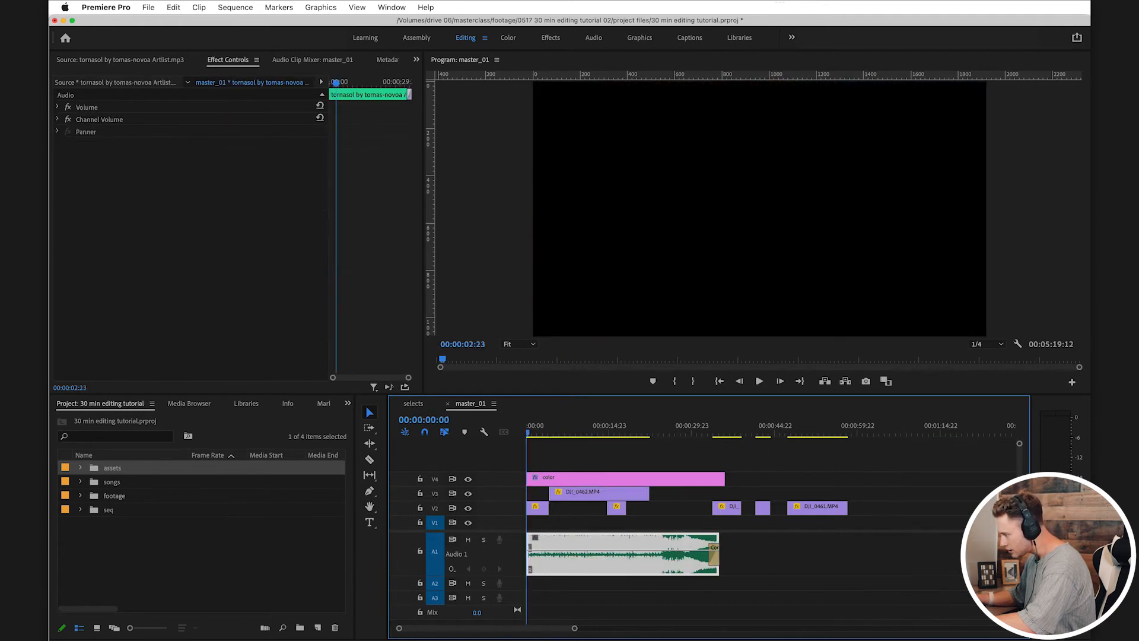
{"action": "key", "text": "super+s"}
Step: Play the opening into DJI_0462 and set that clip's speed to 300%
{"action": "key", "text": "space"}
{"action": "key", "text": "equal"}
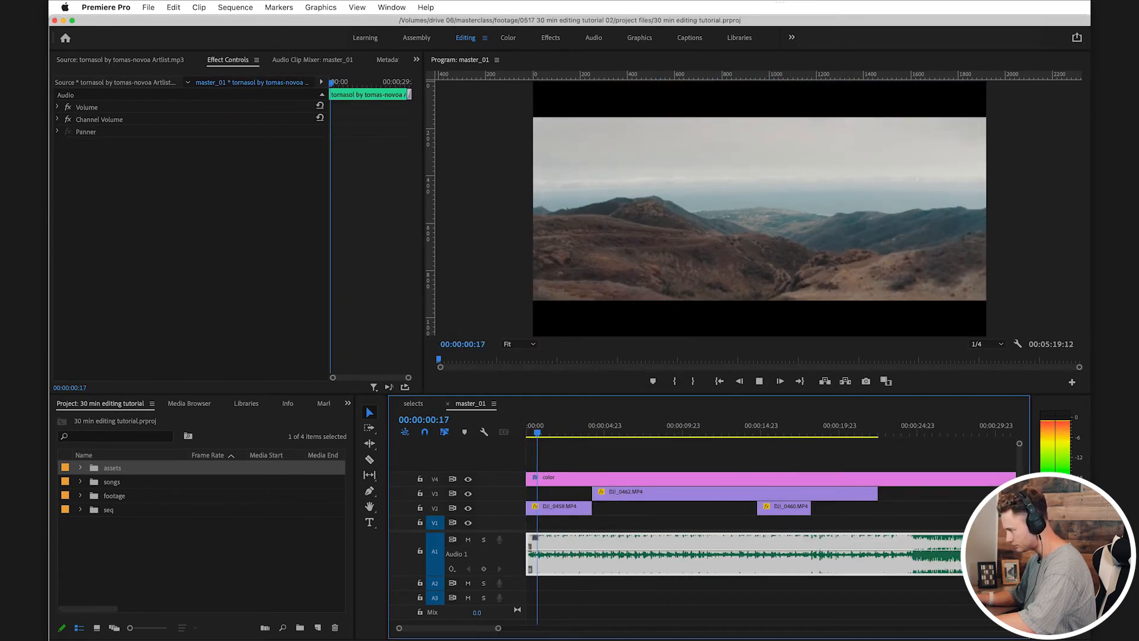
{"action": "left_click", "coordinate": [640, 509]}
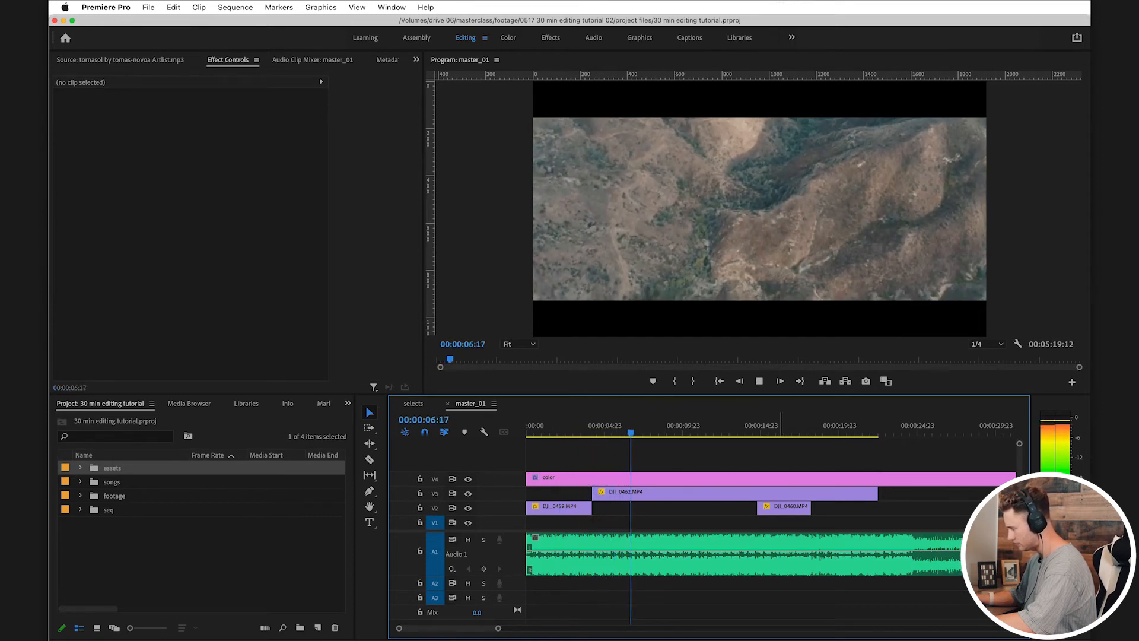
{"action": "key", "text": "space"}
{"action": "left_click", "coordinate": [868, 559]}
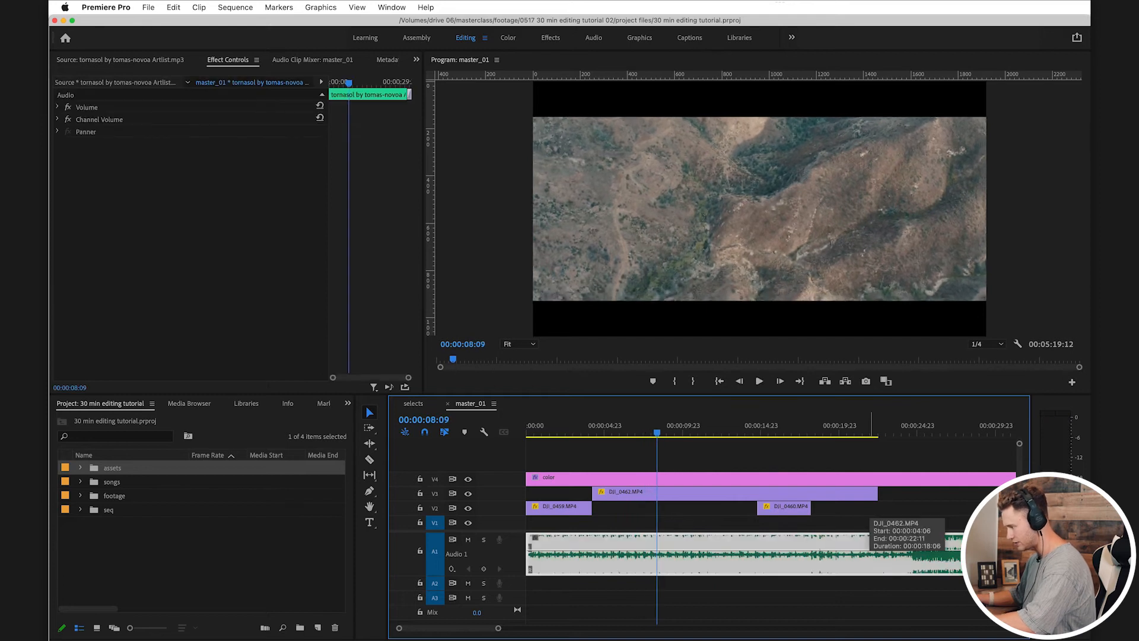
{"action": "left_click", "coordinate": [751, 494]}
{"action": "key", "text": "super+r"}
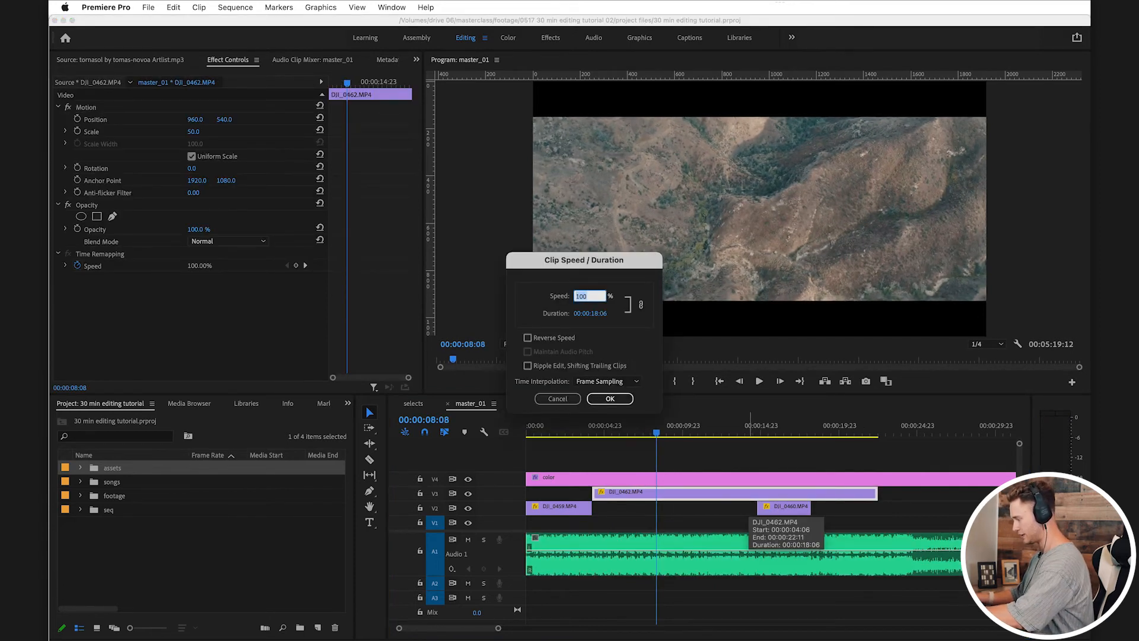
{"action": "type", "text": "300"}
{"action": "key", "text": "Return"}
Step: Trim the end of the sped-up DJI_0462 to about 4 seconds and place it on V2 right after DJI_0459, saving the project
{"action": "left_click_drag", "start_coordinate": [632, 428], "coordinate": [584, 428]}
{"action": "left_click", "coordinate": [588, 559]}
{"action": "key", "text": "space"}
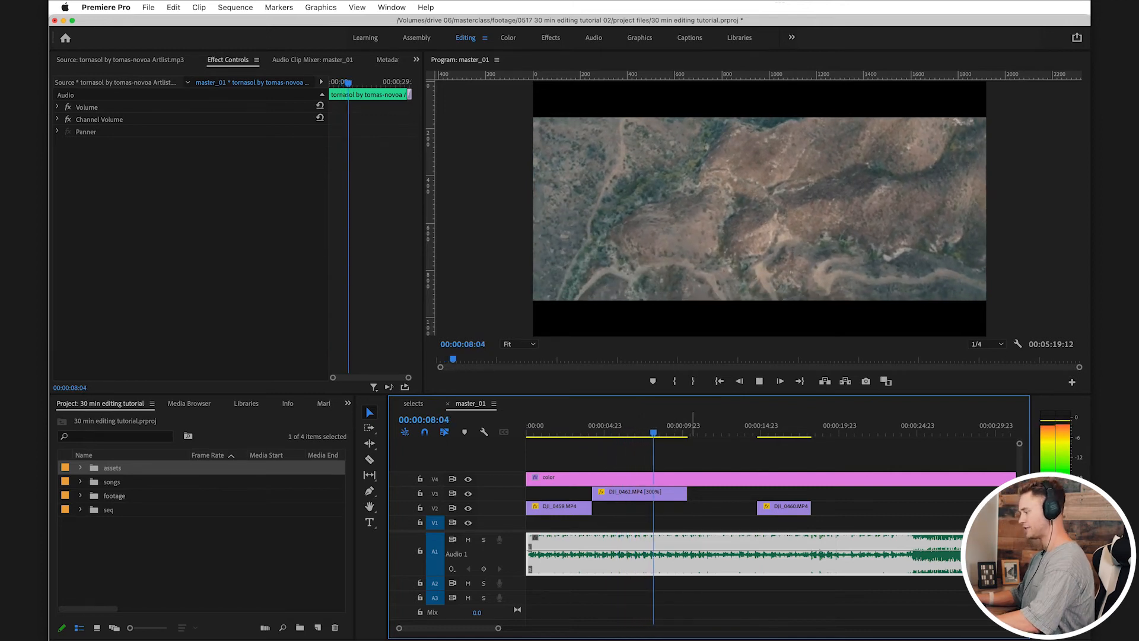
{"action": "key", "text": "space"}
{"action": "left_click_drag", "start_coordinate": [686, 493], "coordinate": [656, 494]}
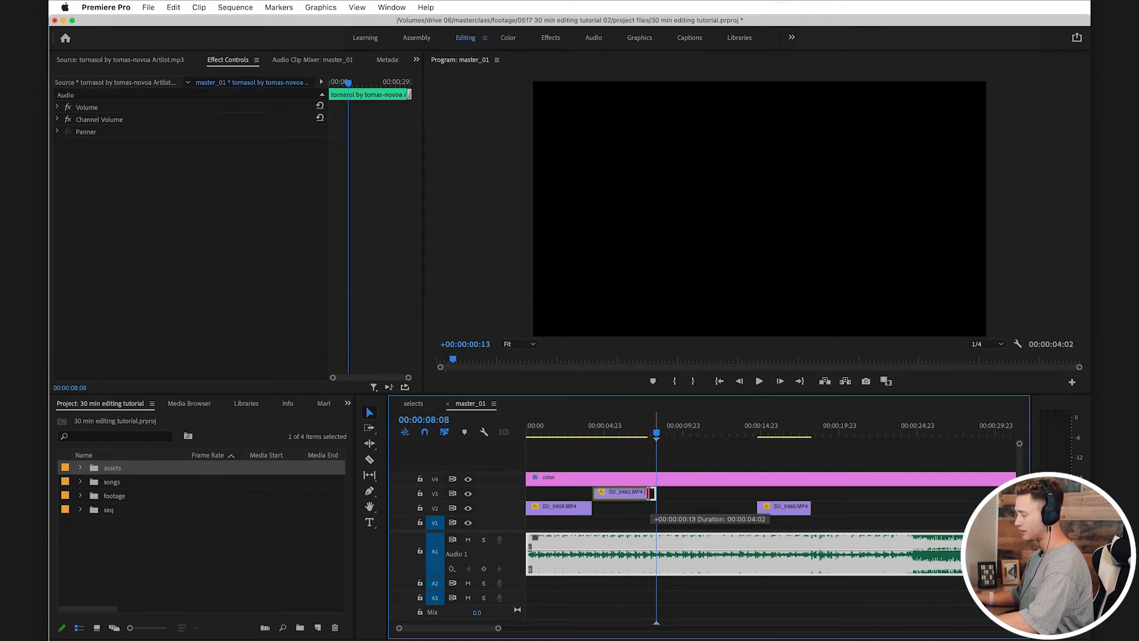
{"action": "key", "text": "super+s"}
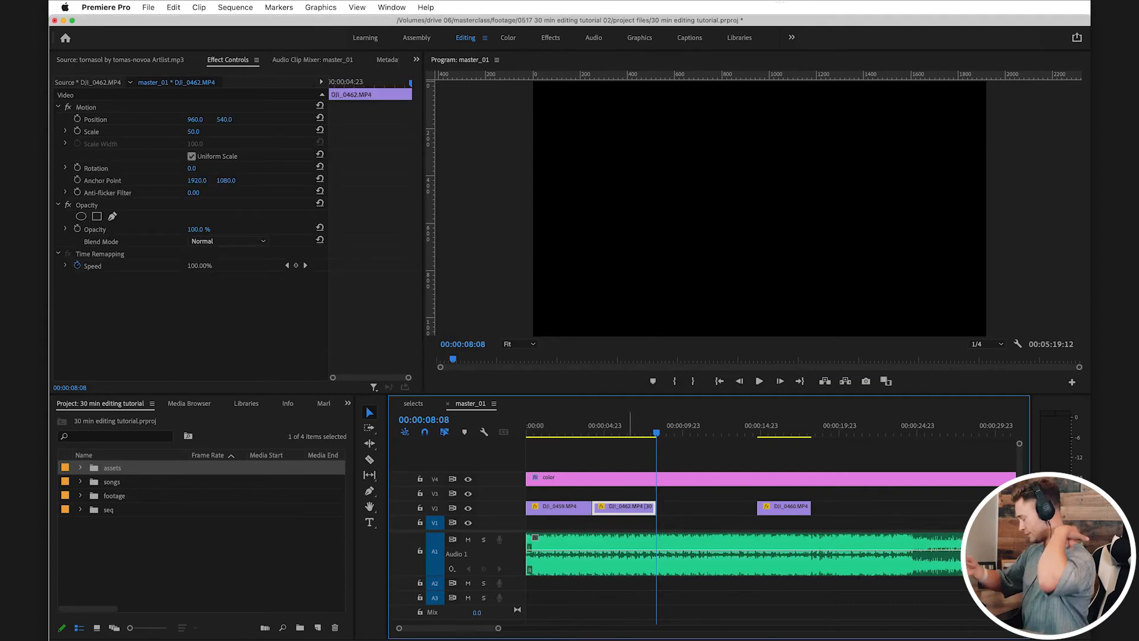
{"action": "key", "text": "Up"}
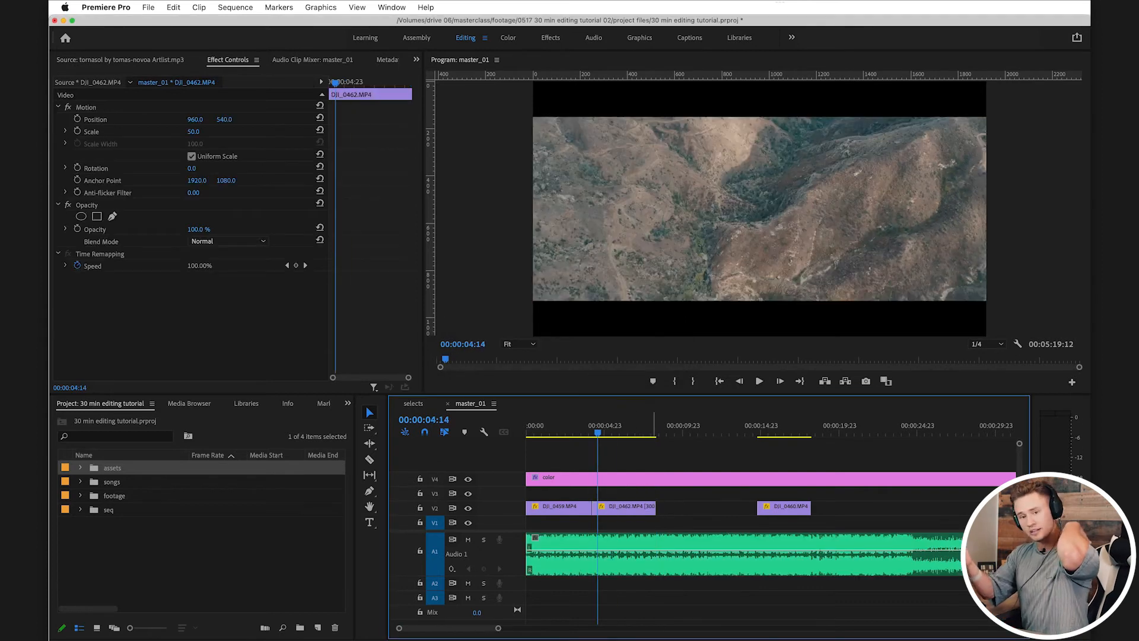
{"action": "key", "text": "super+s"}
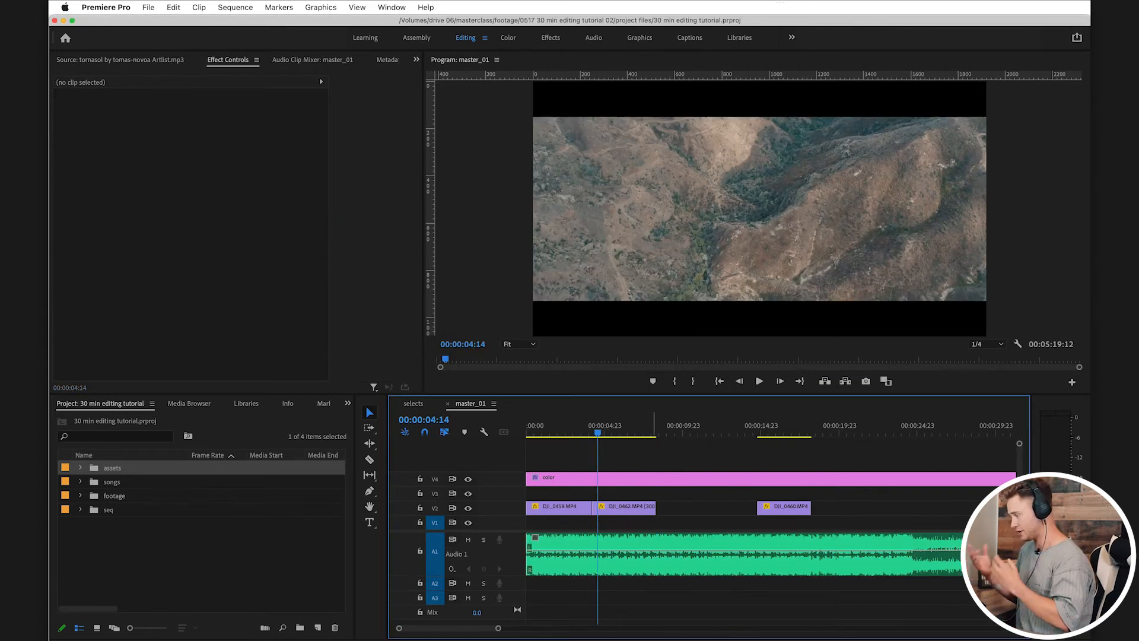
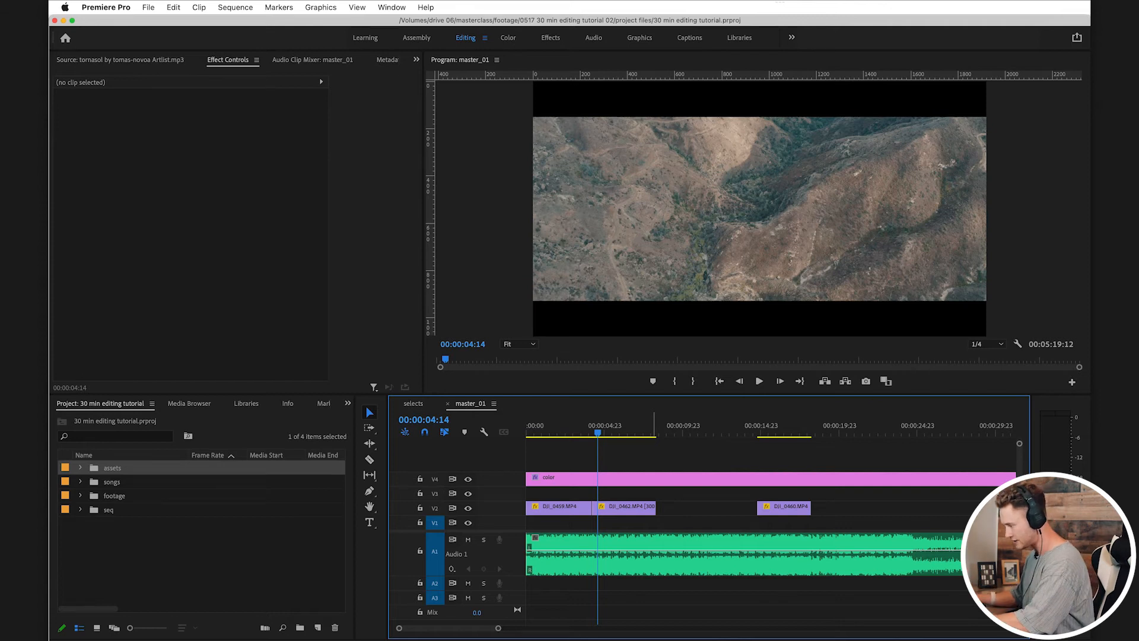
Step: Save the project and play the opening from the end of DJI_0459 through DJI_0462 against the music
{"action": "left_click", "coordinate": [584, 433]}
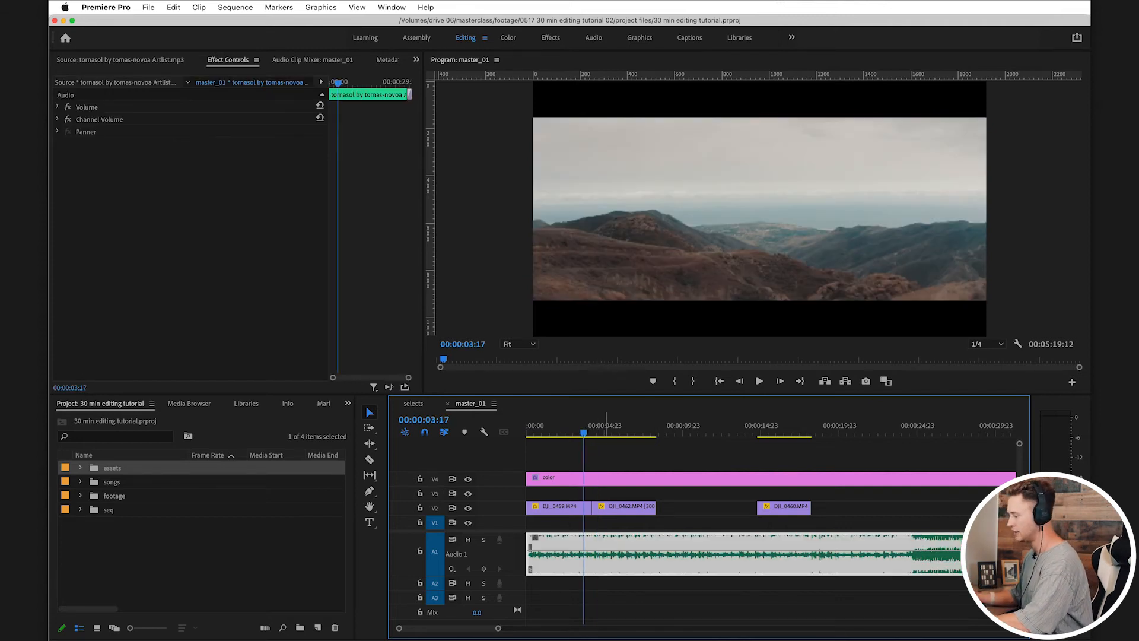
{"action": "key", "text": "super+s"}
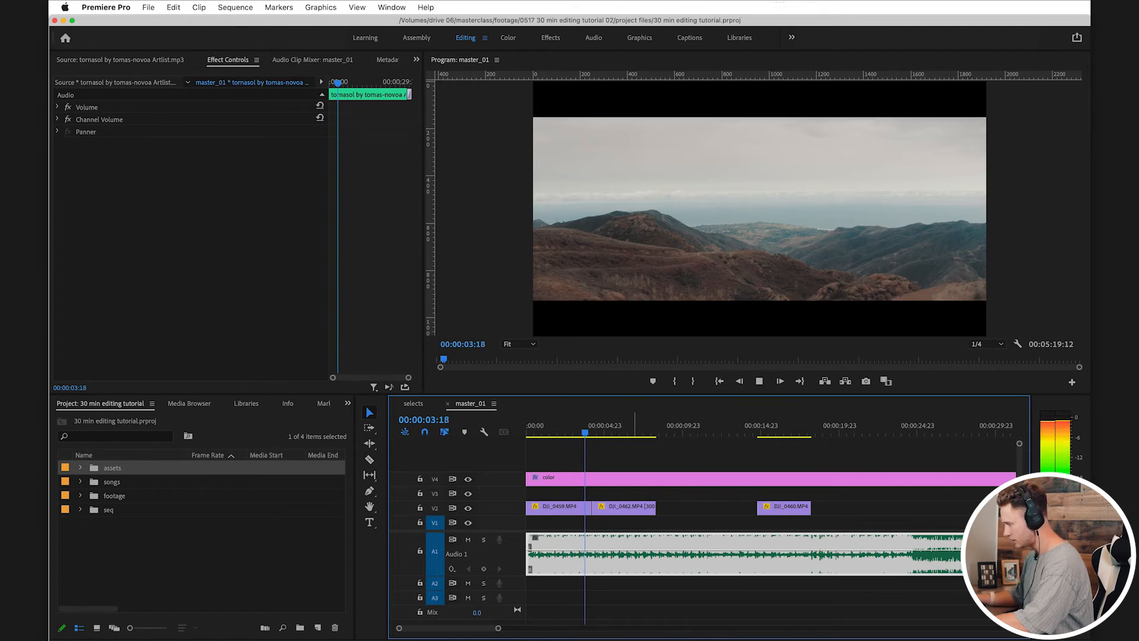
{"action": "scroll", "coordinate": [638, 522], "scroll_direction": "up", "scroll_amount": 1}
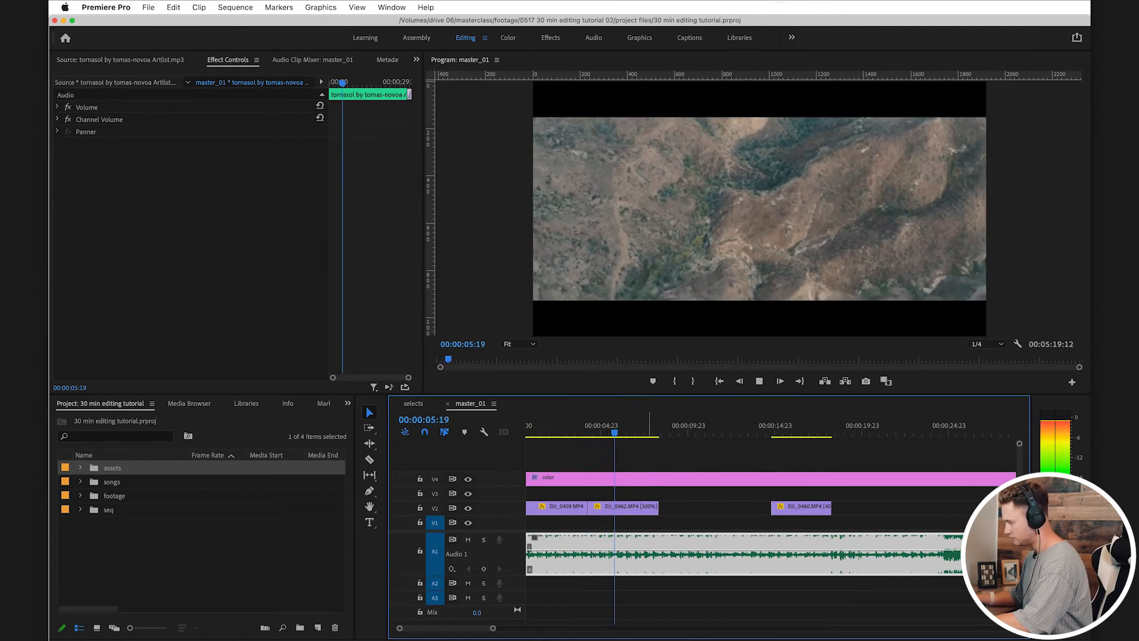
{"action": "key", "text": "space"}
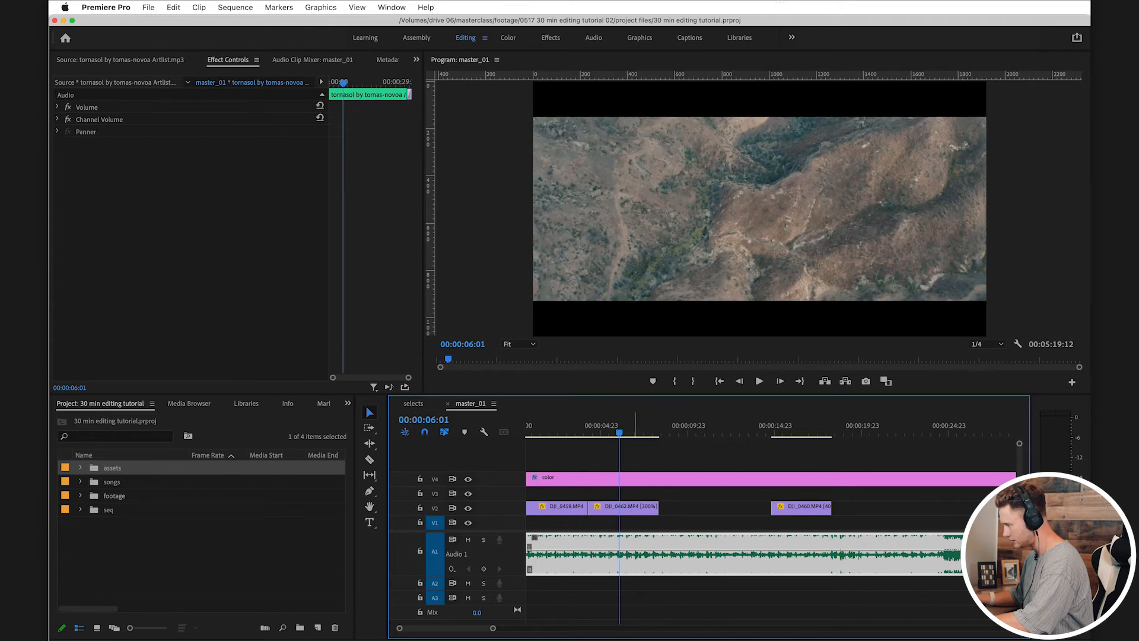
{"action": "key", "text": "space"}
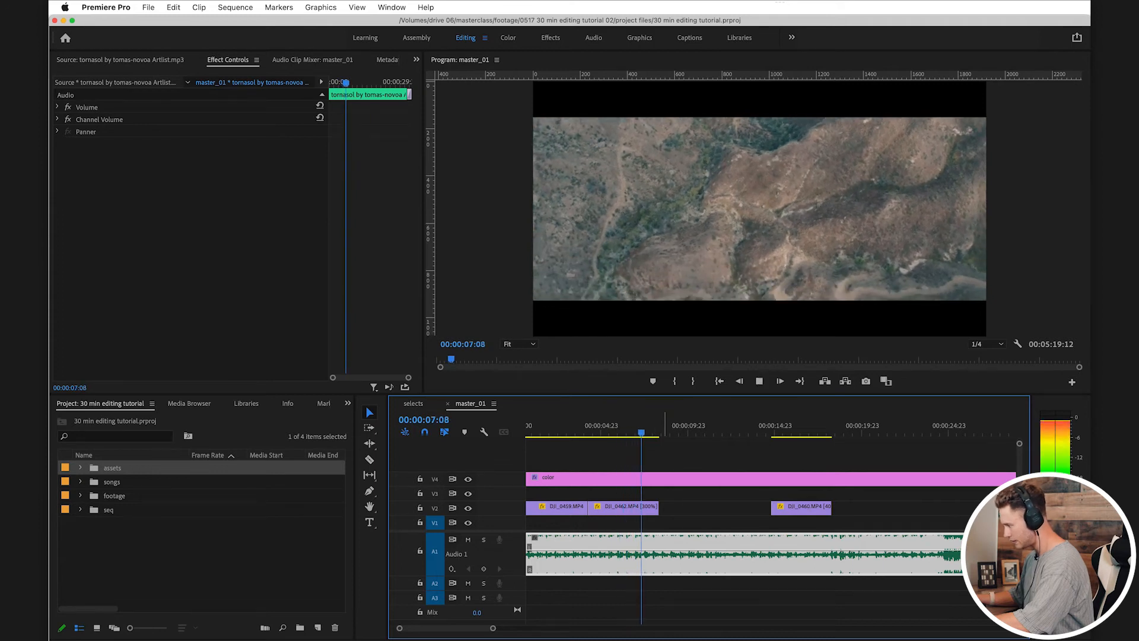
Step: Shift DJI_0460 about 3 seconds further along V2, leaving a gap after DJI_0462
{"action": "left_click_drag", "start_coordinate": [769, 425], "coordinate": [792, 425]}
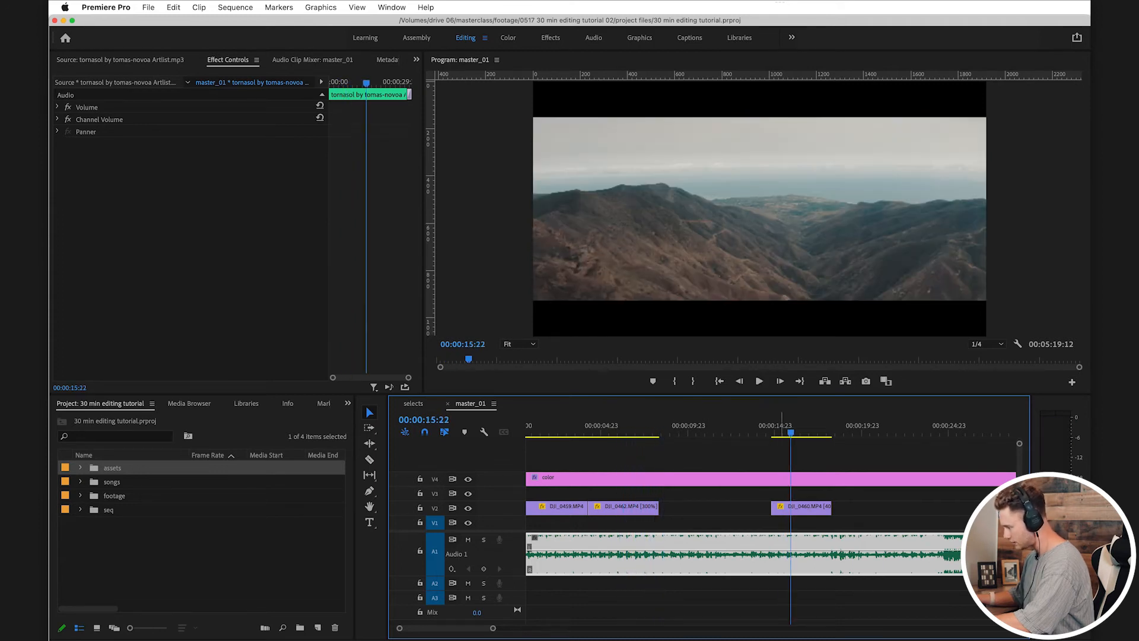
{"action": "key", "text": "minus"}
{"action": "left_click_drag", "start_coordinate": [676, 509], "coordinate": [703, 508]}
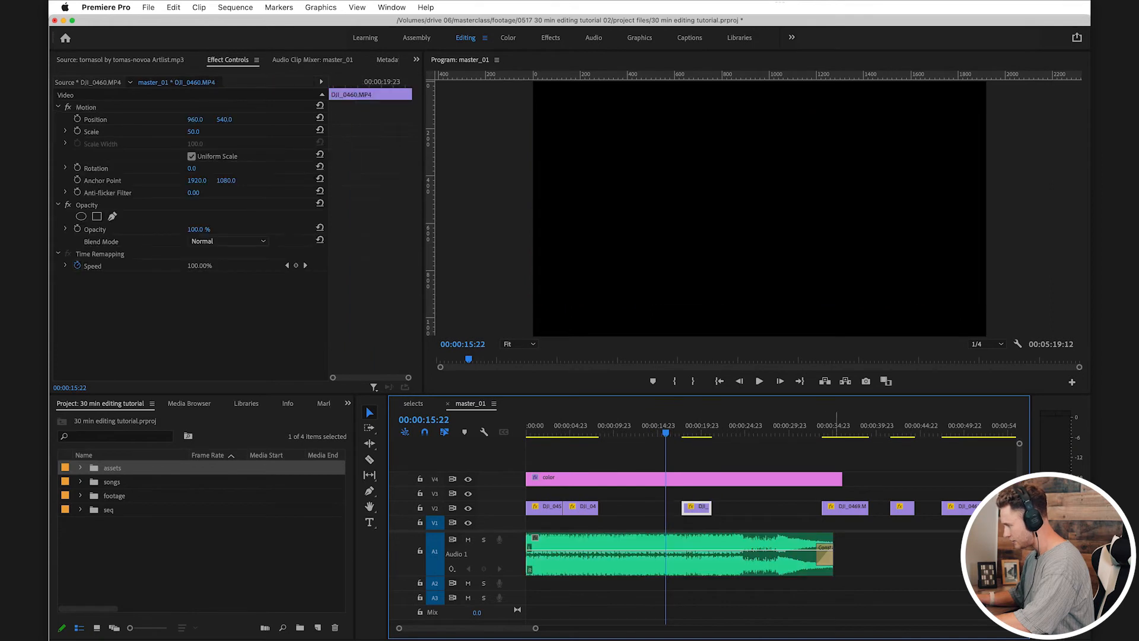
Step: Place DJI_0471 from the later clips on V2 directly after DJI_0462 and play across the cut
{"action": "key", "text": "Down"}
{"action": "key", "text": "Down"}
{"action": "left_click_drag", "start_coordinate": [889, 425], "coordinate": [900, 425]}
{"action": "left_click_drag", "start_coordinate": [899, 509], "coordinate": [608, 509]}
{"action": "left_click", "coordinate": [586, 425]}
{"action": "scroll", "coordinate": [606, 425], "scroll_direction": "up", "scroll_amount": 3}
{"action": "key", "text": "space"}
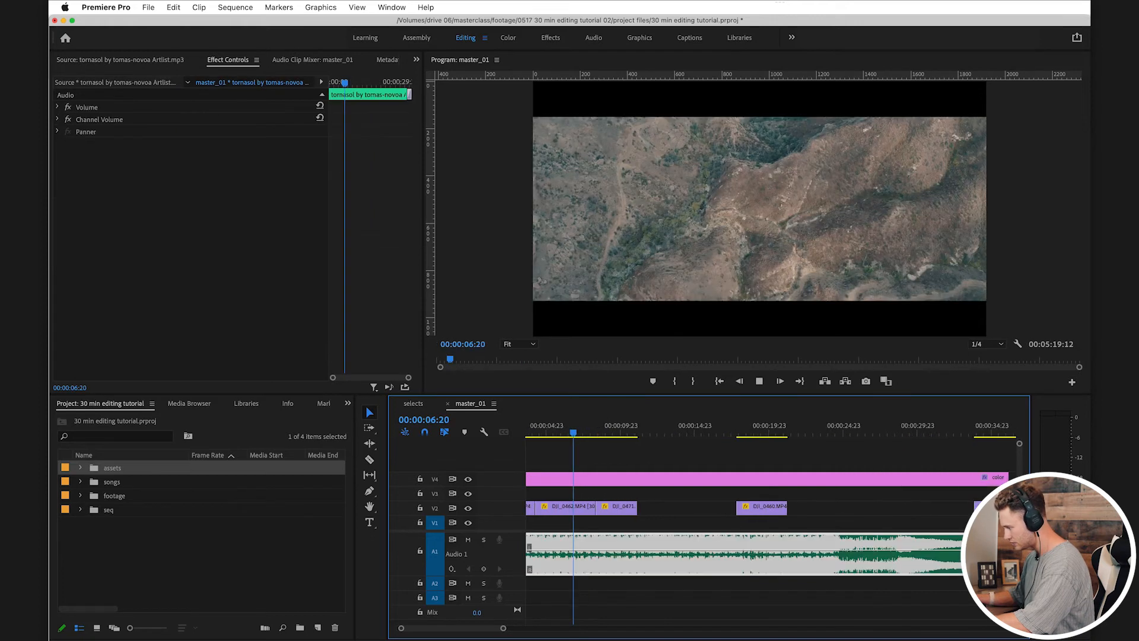
{"action": "scroll", "coordinate": [605, 425], "scroll_direction": "left", "scroll_amount": 2}
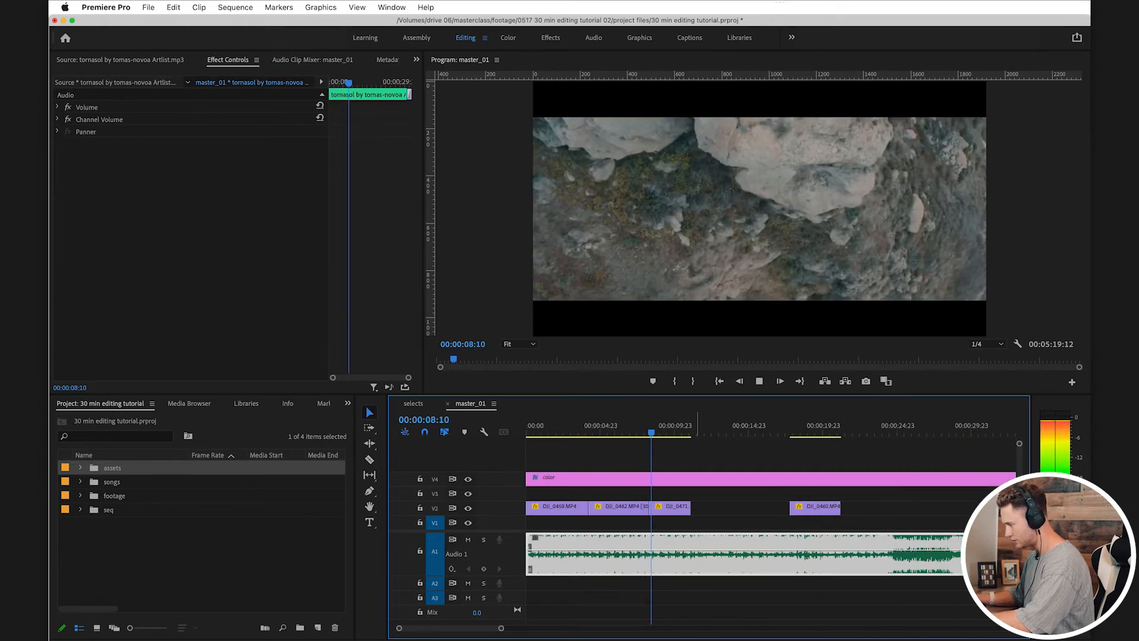
Step: Try DJI_0471 at 100% speed and play it back
{"action": "left_click", "coordinate": [679, 508]}
{"action": "key", "text": "super+r"}
{"action": "type", "text": "100"}
{"action": "key", "text": "Return"}
{"action": "key", "text": "Return"}
{"action": "left_click_drag", "start_coordinate": [660, 425], "coordinate": [640, 425]}
{"action": "key", "text": "space"}
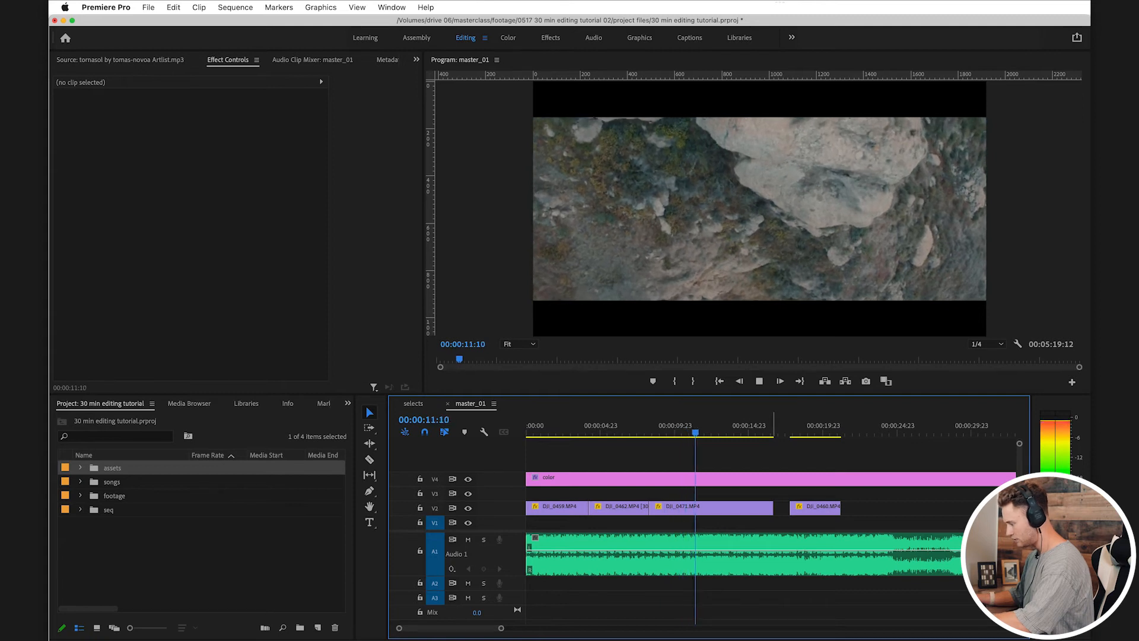
Step: Set DJI_0471's speed to 200%, trim its end to about 4 seconds and play it back
{"action": "left_click", "coordinate": [750, 509]}
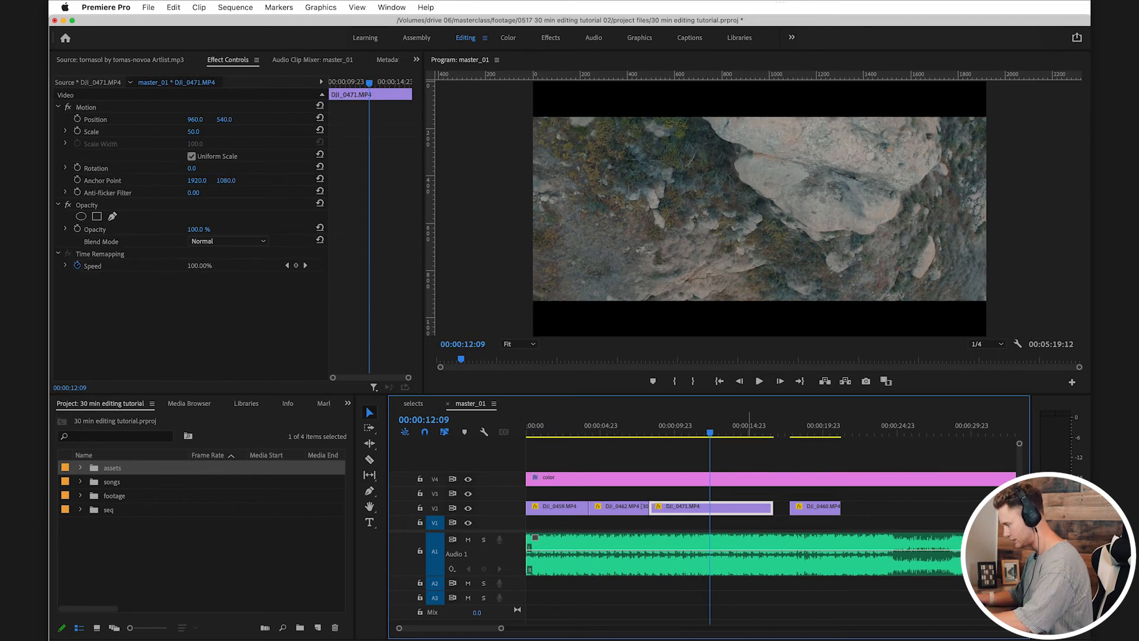
{"action": "key", "text": "super+r"}
{"action": "type", "text": "200"}
{"action": "key", "text": "Return"}
{"action": "left_click_drag", "start_coordinate": [711, 508], "coordinate": [709, 509]}
{"action": "left_click", "coordinate": [639, 428]}
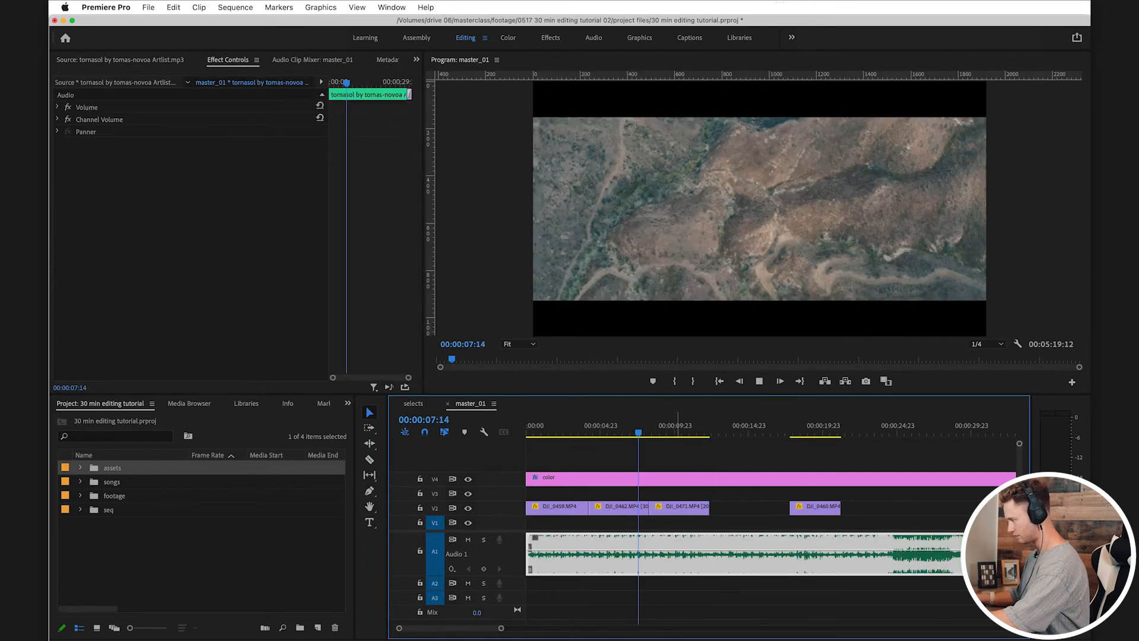
{"action": "key", "text": "space"}
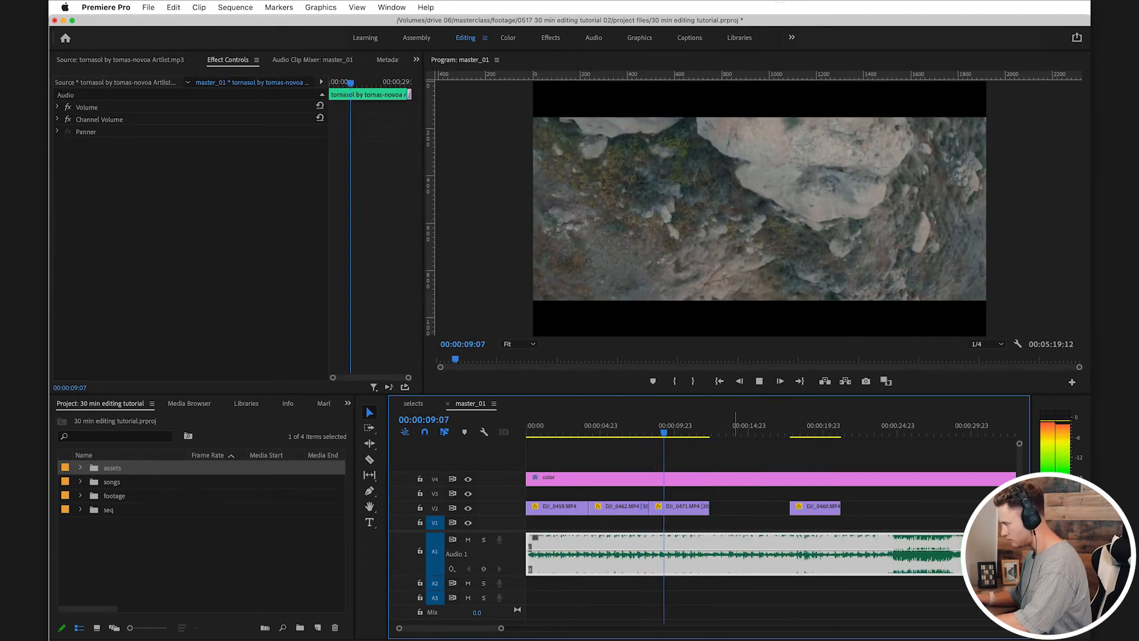
{"action": "left_click", "coordinate": [735, 508]}
{"action": "left_click", "coordinate": [731, 494]}
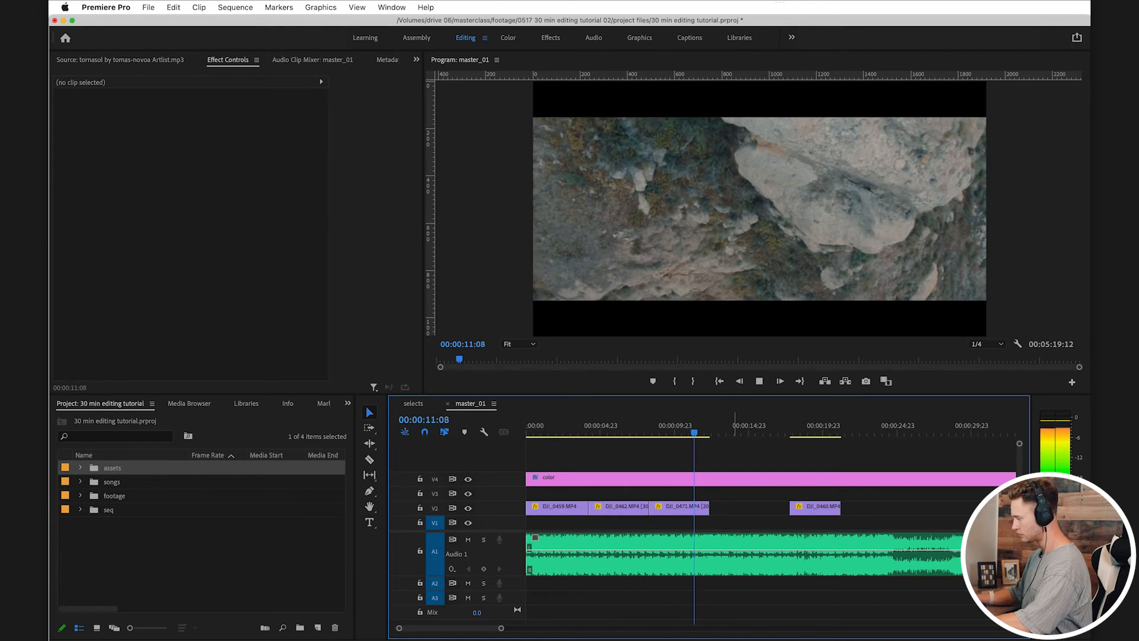
{"action": "key", "text": "space"}
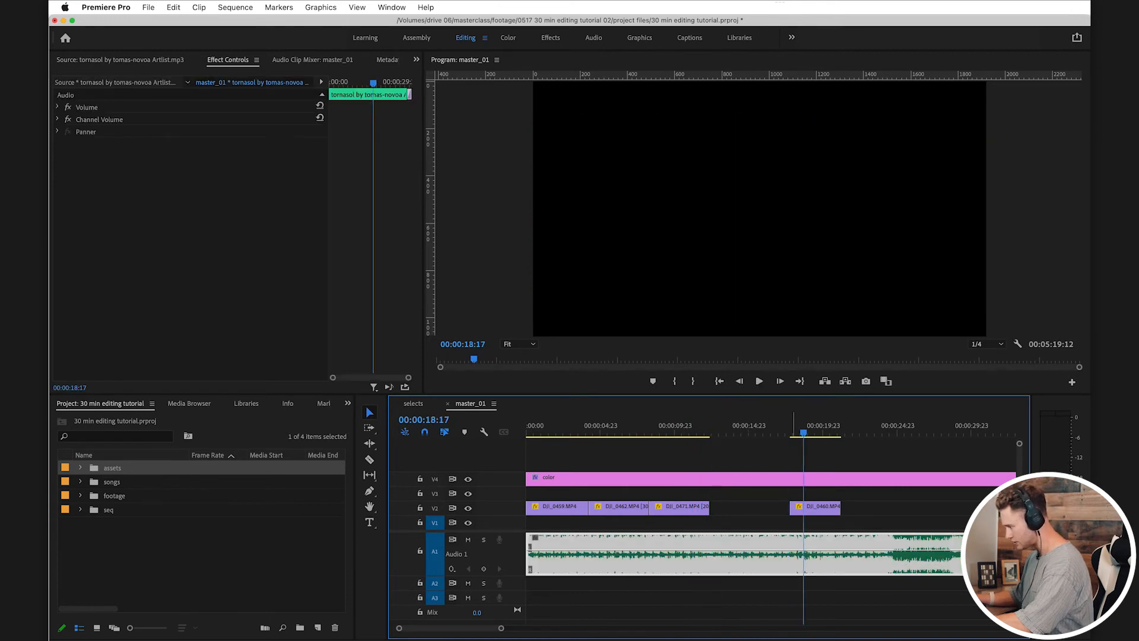
Step: Move DJI_0460 back on V2 directly after DJI_0471 and play through the new cut
{"action": "key", "text": "minus"}
{"action": "key", "text": "minus"}
{"action": "left_click_drag", "start_coordinate": [655, 430], "coordinate": [600, 430]}
{"action": "left_click_drag", "start_coordinate": [664, 508], "coordinate": [626, 508]}
{"action": "key", "text": "equal"}
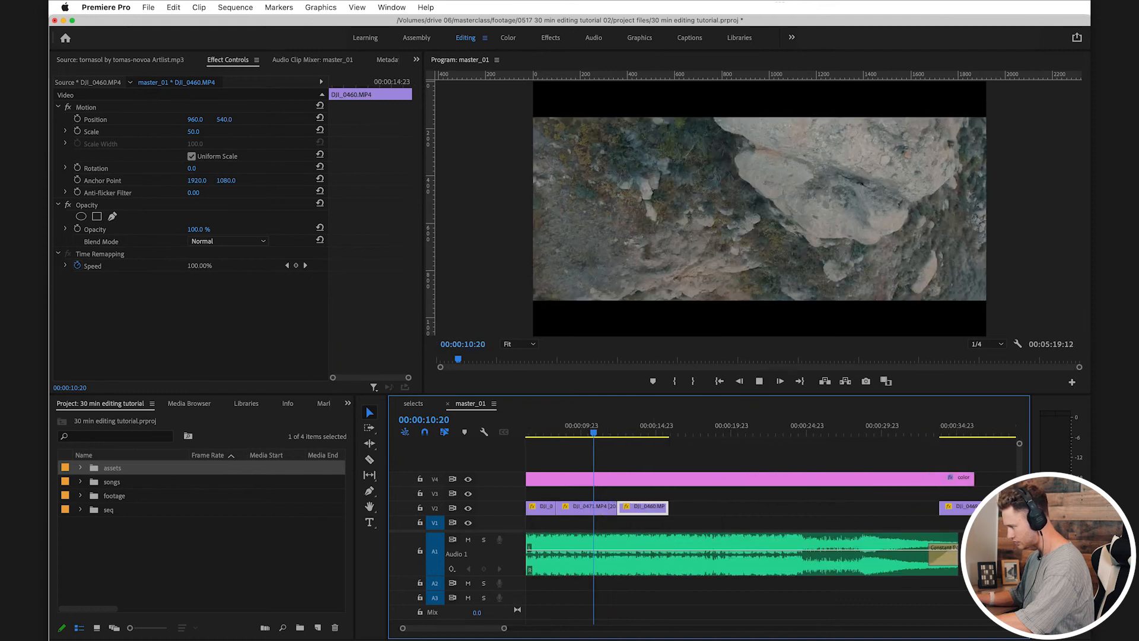
{"action": "key", "text": "space"}
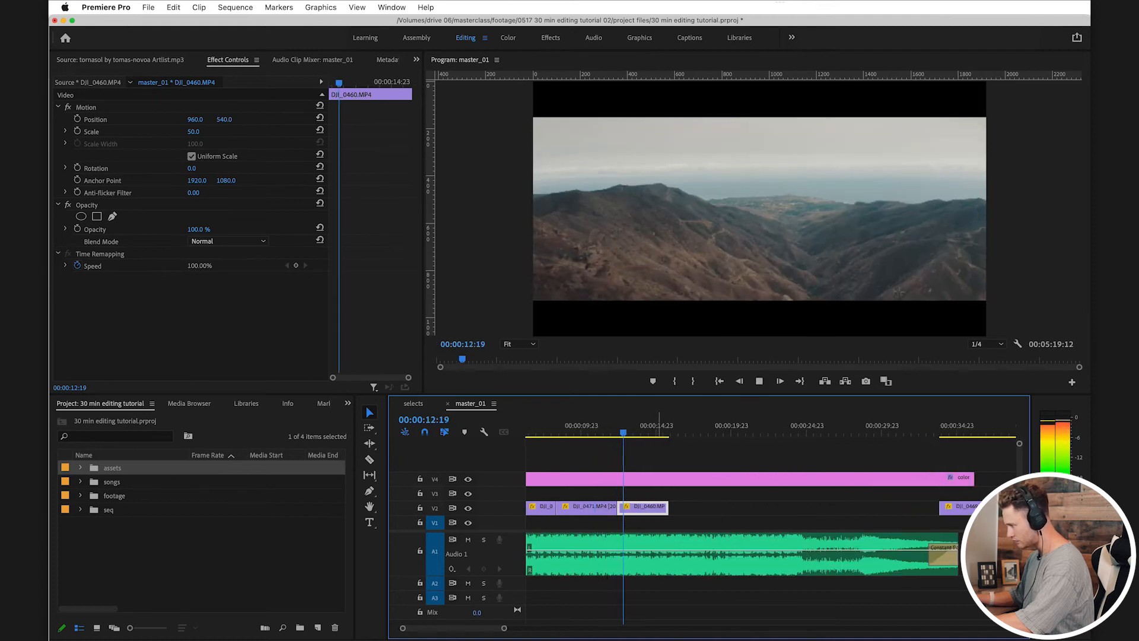
{"action": "left_click", "coordinate": [722, 508]}
{"action": "left_click", "coordinate": [720, 523]}
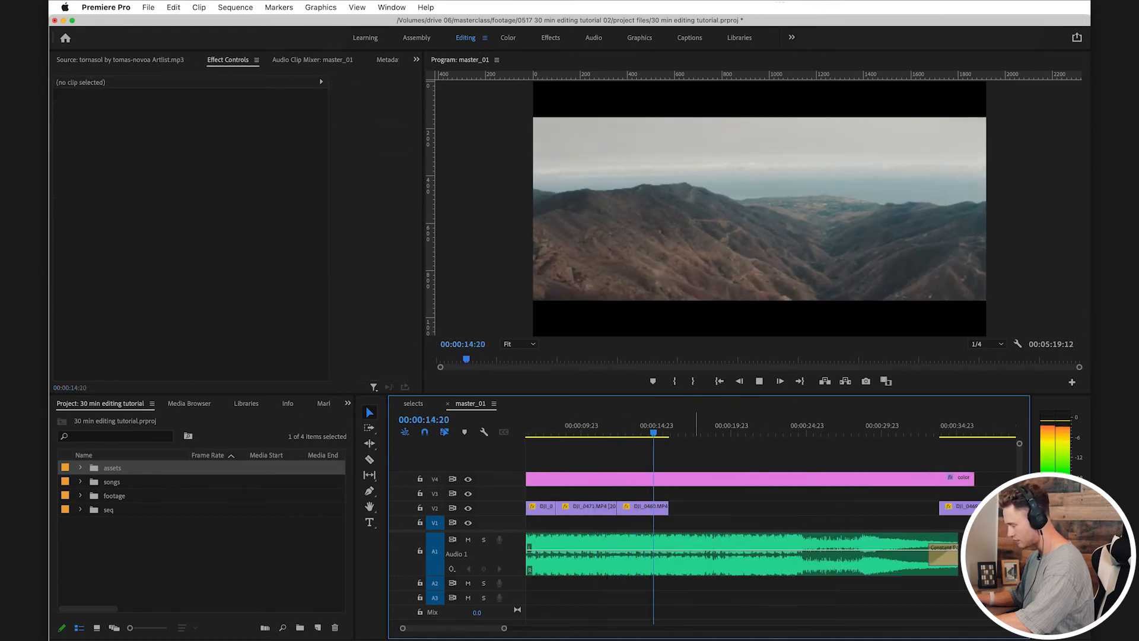
{"action": "key", "text": "space"}
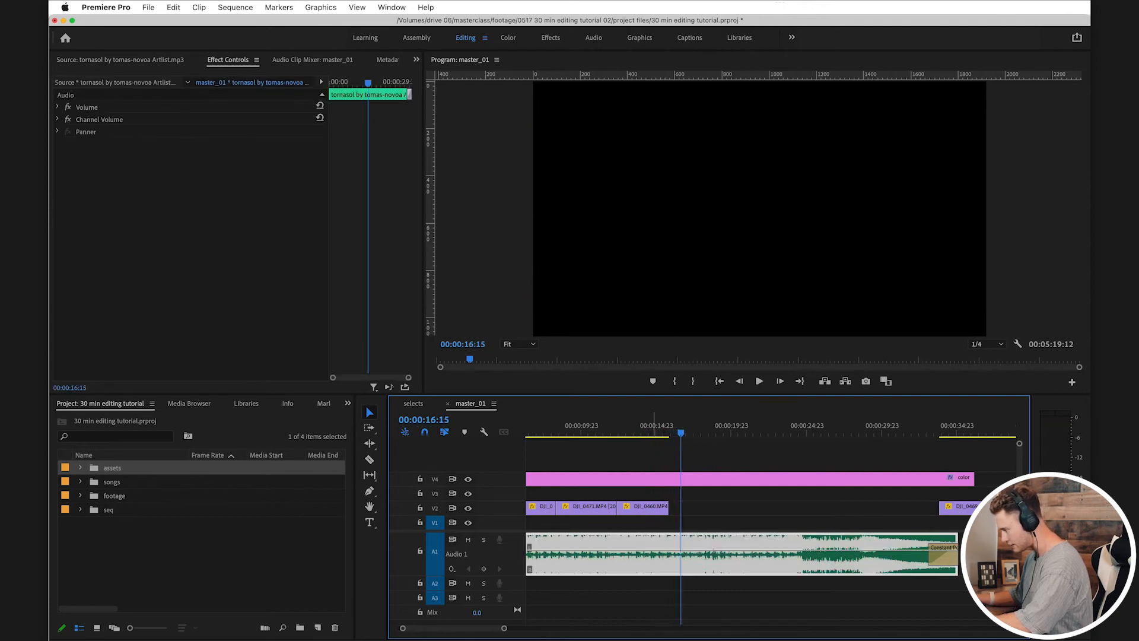
Step: Extend DJI_0460 on V2 to about 4 seconds, play it back and save the project
{"action": "left_click_drag", "start_coordinate": [651, 509], "coordinate": [618, 509]}
{"action": "left_click", "coordinate": [608, 426]}
{"action": "key", "text": "space"}
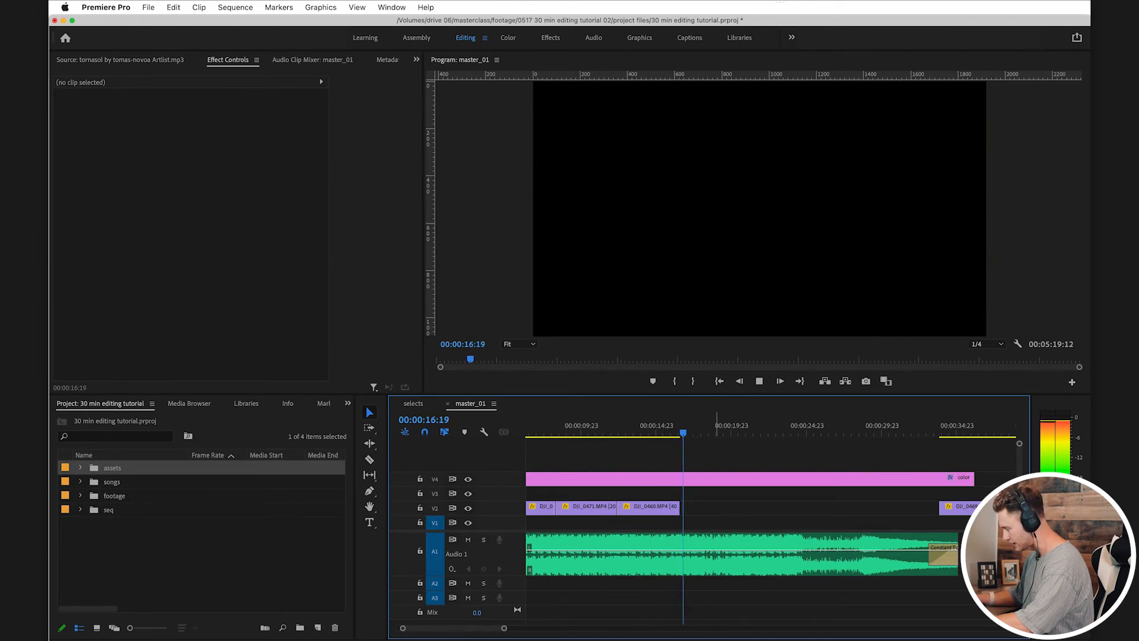
{"action": "key", "text": "space"}
{"action": "scroll", "coordinate": [720, 509], "scroll_direction": "down", "scroll_amount": 2}
{"action": "key", "text": "super+s"}
{"action": "scroll", "coordinate": [840, 509], "scroll_direction": "down", "scroll_amount": 3}
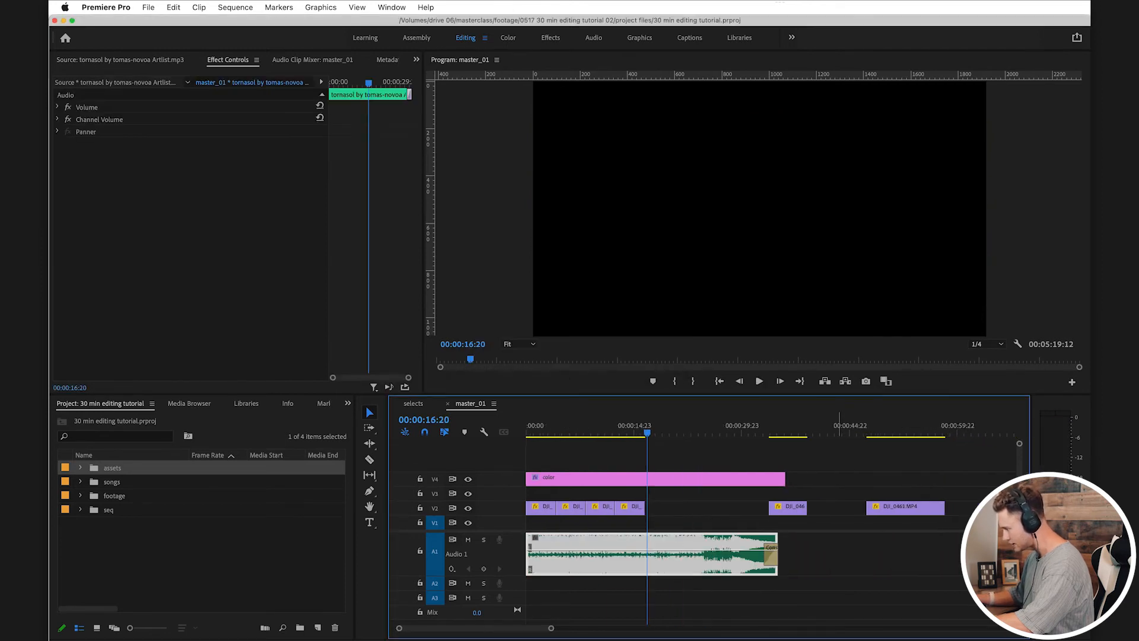
Step: Preview DJI_0469 and move it earlier on V2 so it starts at about 24 seconds
{"action": "left_click", "coordinate": [796, 425]}
{"action": "scroll", "coordinate": [801, 426], "scroll_direction": "down", "scroll_amount": 2}
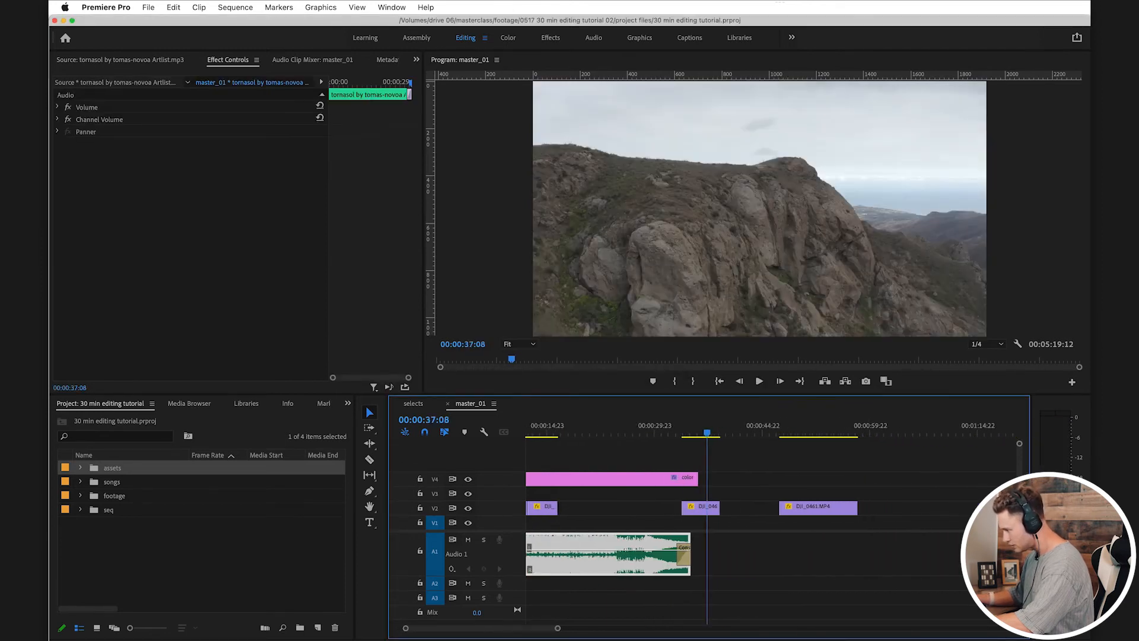
{"action": "left_click_drag", "start_coordinate": [717, 432], "coordinate": [721, 432]}
{"action": "left_click_drag", "start_coordinate": [710, 508], "coordinate": [650, 508]}
Step: Find DJI_0483, the shot of the person walking through the brush, and move it to V3 directly after DJI_0460
{"action": "left_click_drag", "start_coordinate": [786, 426], "coordinate": [820, 426]}
{"action": "key", "text": "minus"}
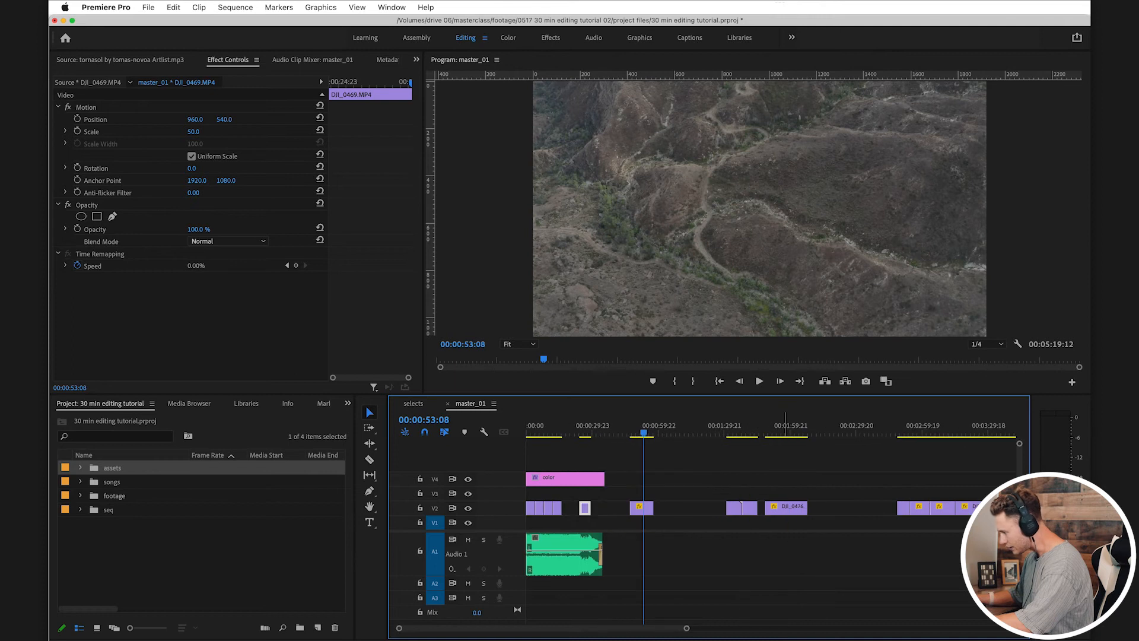
{"action": "left_click", "coordinate": [730, 425]}
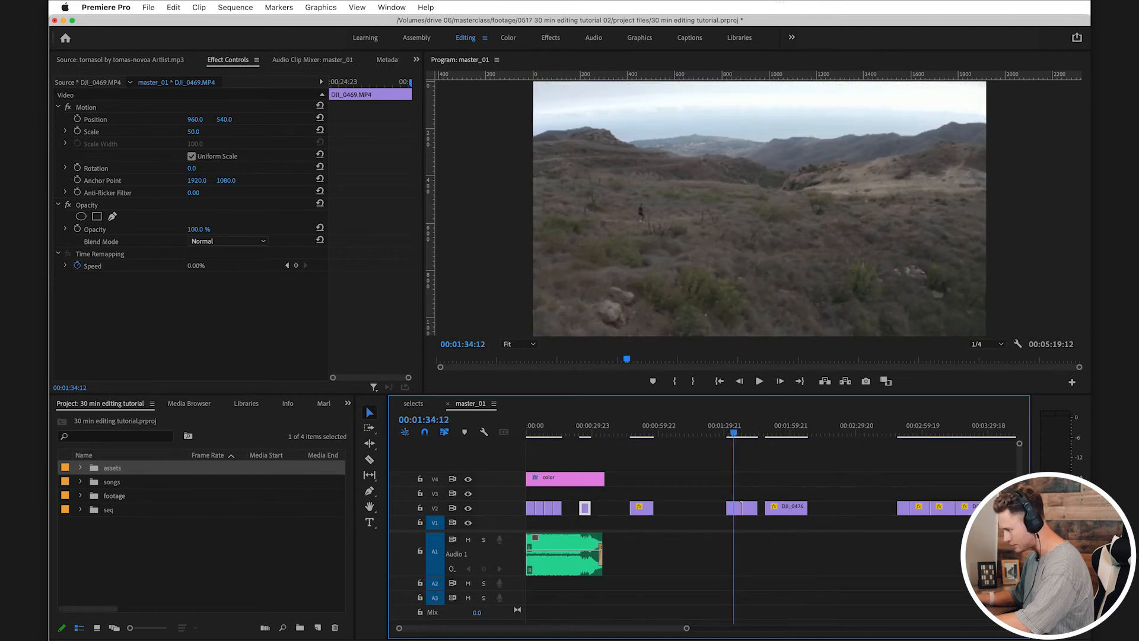
{"action": "left_click_drag", "start_coordinate": [736, 508], "coordinate": [569, 493]}
{"action": "scroll", "coordinate": [569, 494], "scroll_direction": "up", "scroll_amount": 8}
{"action": "scroll", "coordinate": [569, 493], "scroll_direction": "left", "scroll_amount": 2}
Step: Trim the end of DJI_0483 on V3 to about 4.5 seconds, save the project and play the cut
{"action": "left_click_drag", "start_coordinate": [639, 426], "coordinate": [678, 426]}
{"action": "left_click_drag", "start_coordinate": [727, 493], "coordinate": [690, 494]}
{"action": "left_click_drag", "start_coordinate": [621, 426], "coordinate": [615, 426]}
{"action": "key", "text": "super+s"}
{"action": "key", "text": "space"}
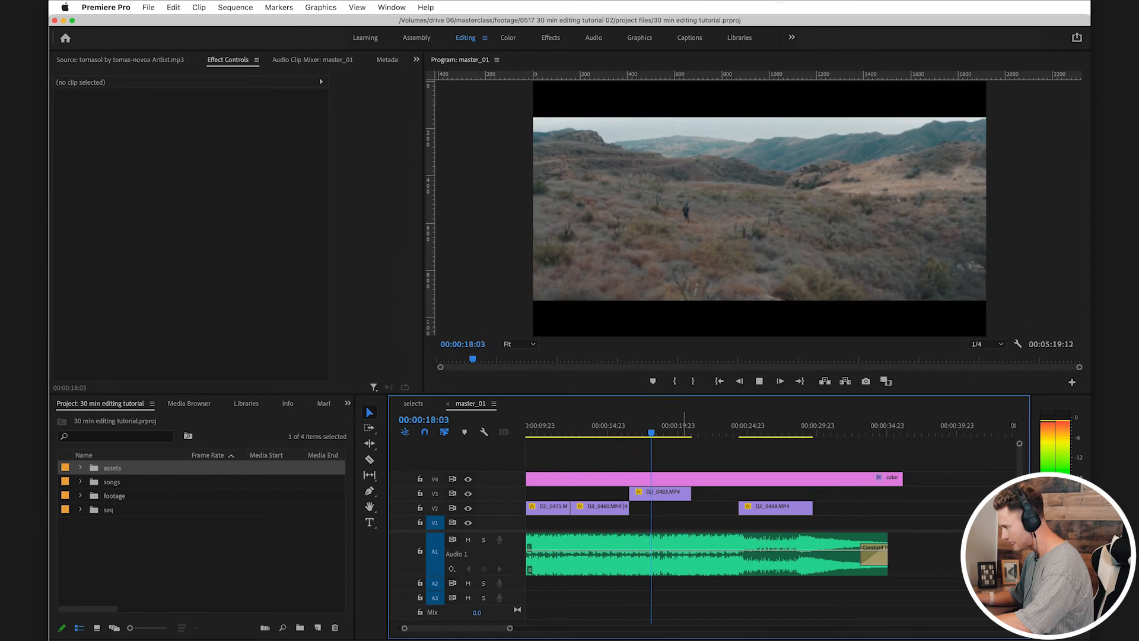
Step: Shorten DJI_0483 to about 3 seconds, keep it directly after DJI_0460 on V3 and play it back
{"action": "key", "text": "space"}
{"action": "left_click_drag", "start_coordinate": [690, 493], "coordinate": [631, 493]}
{"action": "left_click_drag", "start_coordinate": [620, 428], "coordinate": [612, 428]}
{"action": "key", "text": "space"}
{"action": "scroll", "coordinate": [636, 457], "scroll_direction": "up", "scroll_amount": 2}
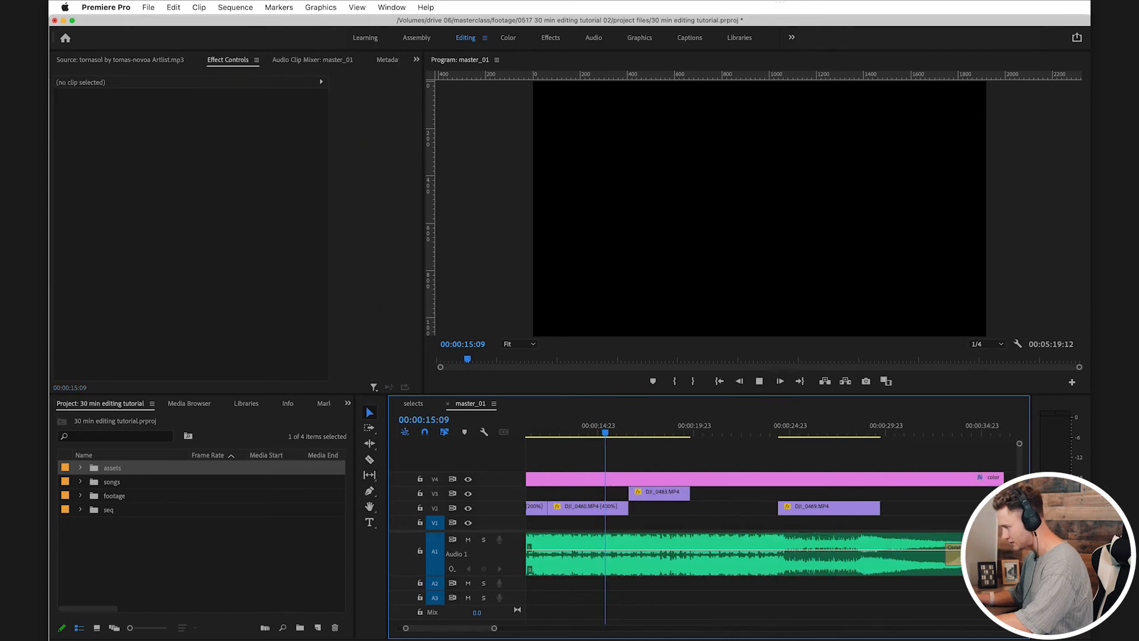
{"action": "scroll", "coordinate": [635, 457], "scroll_direction": "left", "scroll_amount": 1}
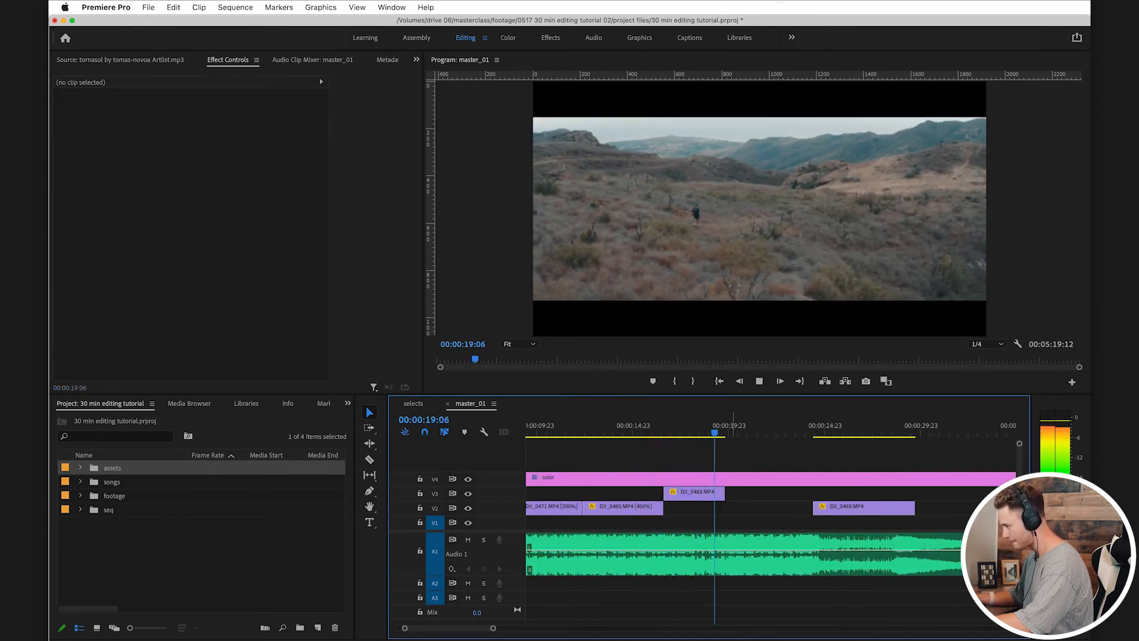
Step: Extend DJI_0483 to about 4 seconds, place it on V2 directly after DJI_0460 and play it back
{"action": "key", "text": "space"}
{"action": "left_click_drag", "start_coordinate": [706, 494], "coordinate": [723, 494]}
{"action": "mouse_move", "coordinate": [683, 494]}
{"action": "left_mouse_down"}
{"action": "mouse_move", "coordinate": [664, 494]}
{"action": "mouse_move", "coordinate": [692, 508]}
{"action": "left_mouse_up"}
{"action": "left_click_drag", "start_coordinate": [742, 432], "coordinate": [661, 433]}
{"action": "key", "text": "space"}
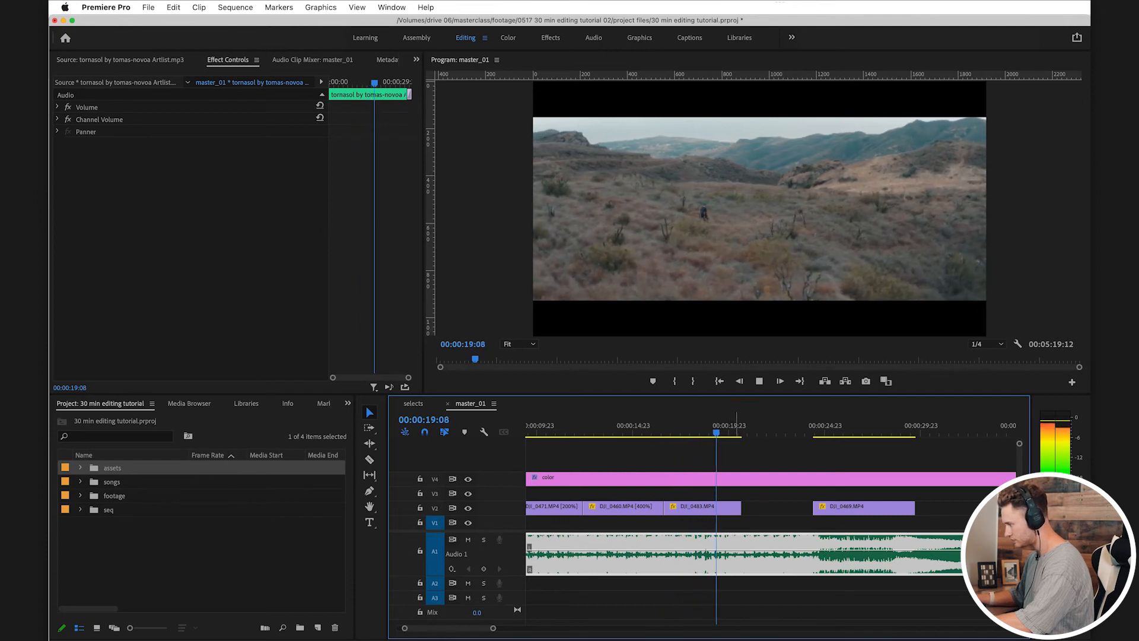
Step: Move DJI_0469 further along V2 into the free space after DJI_0461
{"action": "key", "text": "minus"}
{"action": "left_click_drag", "start_coordinate": [768, 432], "coordinate": [801, 432]}
{"action": "key", "text": "minus"}
{"action": "key", "text": "minus"}
{"action": "left_click_drag", "start_coordinate": [654, 508], "coordinate": [851, 508]}
Step: Find DJI_0476 among the later clips, move it to V3 directly after DJI_0483 and play across the cut
{"action": "left_click", "coordinate": [780, 430]}
{"action": "key", "text": "minus"}
{"action": "left_click_drag", "start_coordinate": [826, 432], "coordinate": [878, 433]}
{"action": "left_click_drag", "start_coordinate": [878, 508], "coordinate": [616, 493]}
{"action": "left_click", "coordinate": [586, 433]}
{"action": "key", "text": "space"}
{"action": "scroll", "coordinate": [588, 432], "scroll_direction": "up", "scroll_amount": 5}
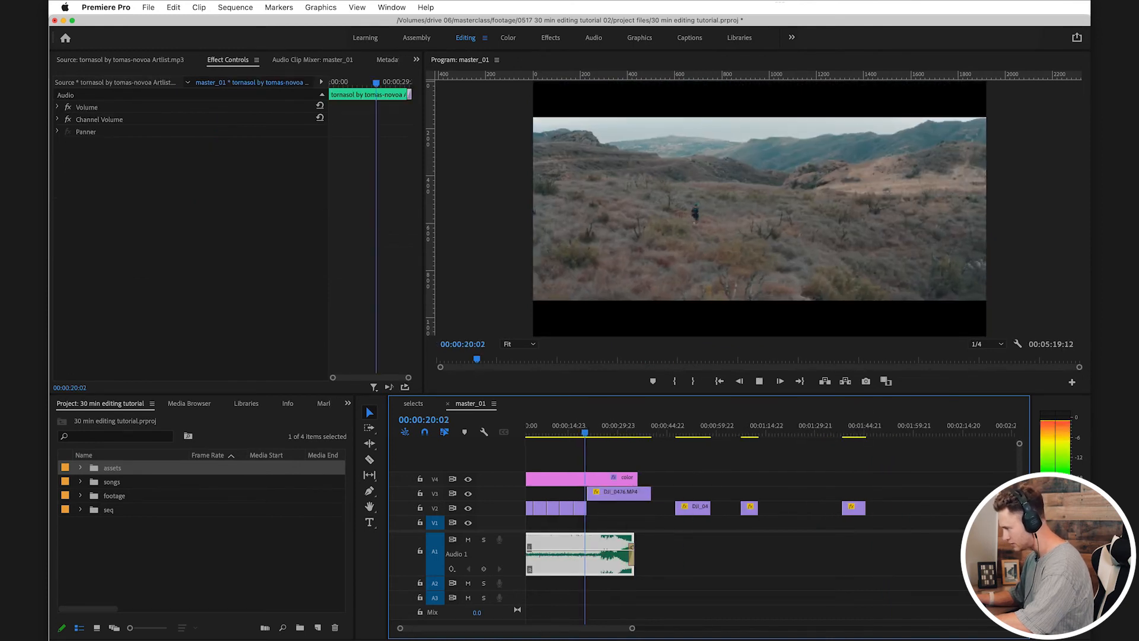
Step: Play to the music change at 00:00:24:20 and shift DJI_0476 on V3 to start there
{"action": "key", "text": "equal"}
{"action": "key", "text": "equal"}
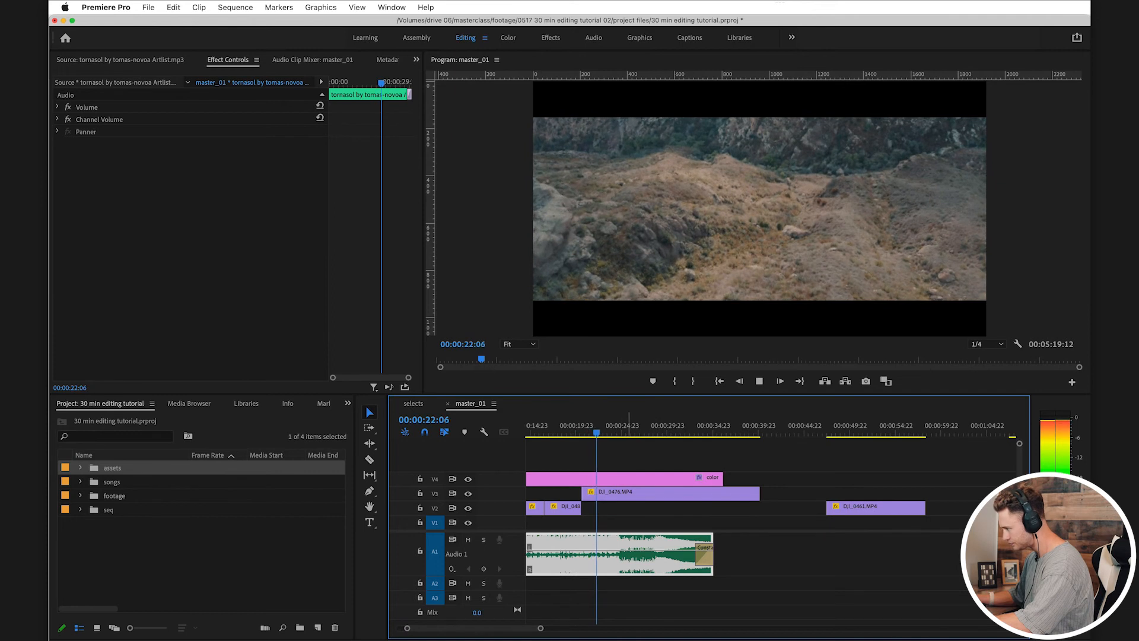
{"action": "left_click", "coordinate": [641, 508]}
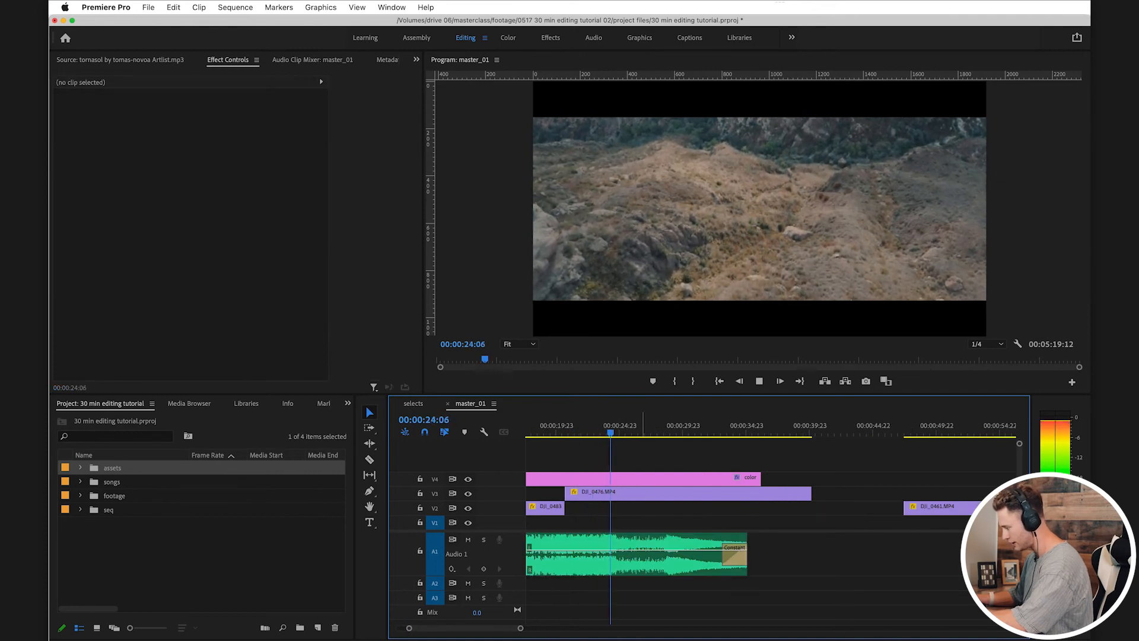
{"action": "key", "text": "space"}
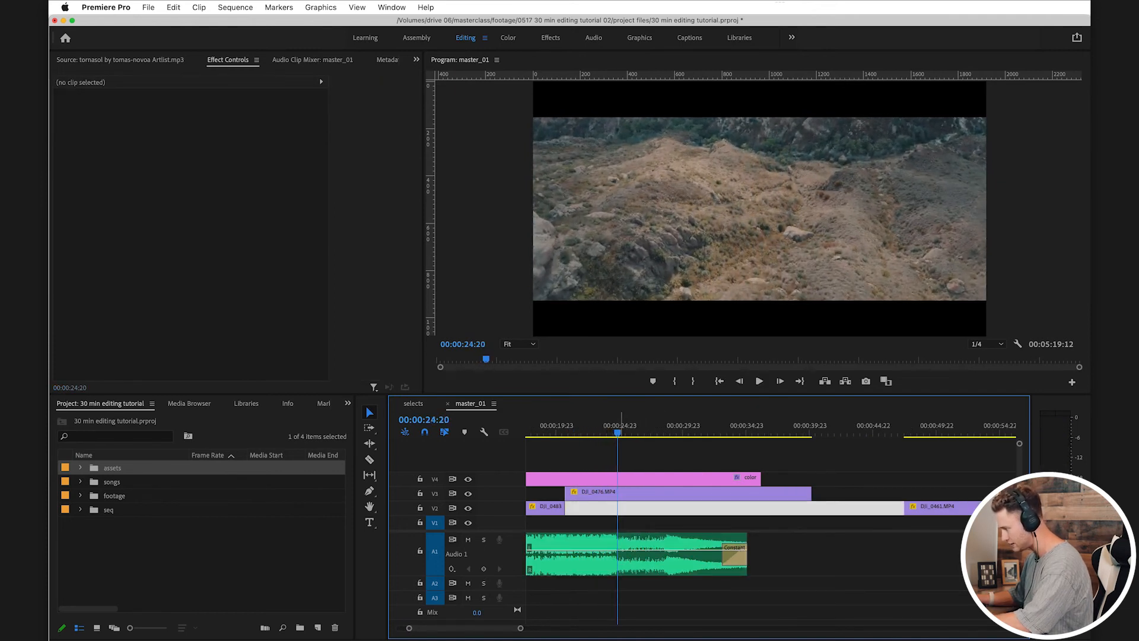
{"action": "left_click", "coordinate": [627, 558]}
{"action": "left_click_drag", "start_coordinate": [617, 493], "coordinate": [700, 493]}
Step: Trim DJI_0476's end to about 7.5 seconds, place it on V2 and apply a cross dissolve to its end
{"action": "key", "text": "space"}
{"action": "left_click_drag", "start_coordinate": [862, 494], "coordinate": [715, 508]}
{"action": "left_click", "coordinate": [708, 507]}
{"action": "left_click", "coordinate": [712, 524]}
{"action": "key", "text": "super+d"}
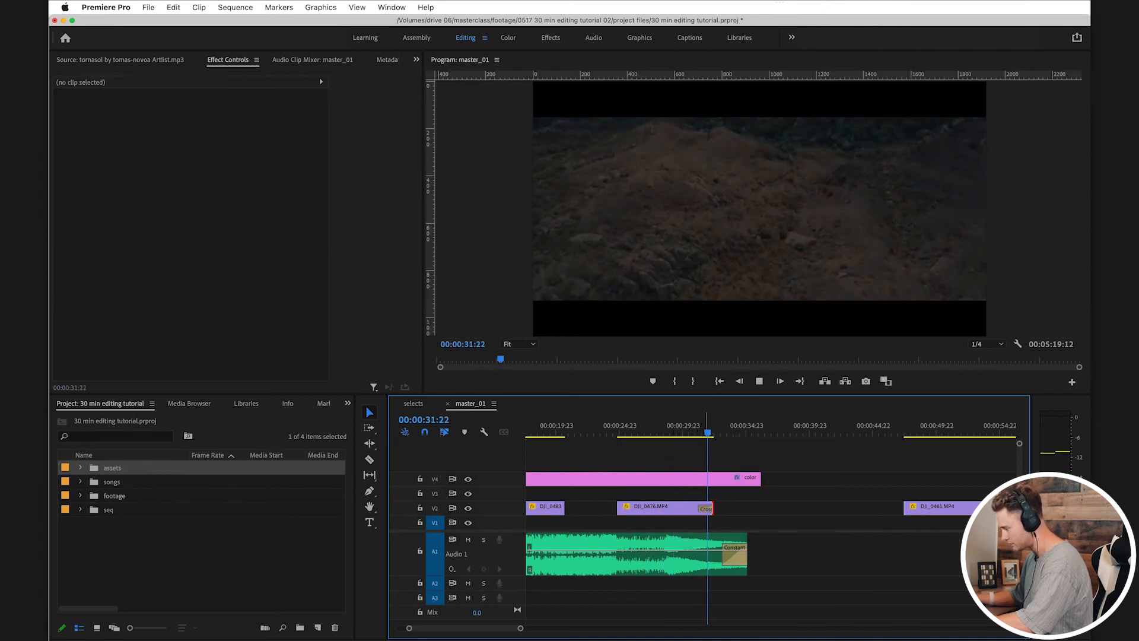
{"action": "key", "text": "space"}
{"action": "scroll", "coordinate": [709, 552], "scroll_direction": "up", "scroll_amount": 3}
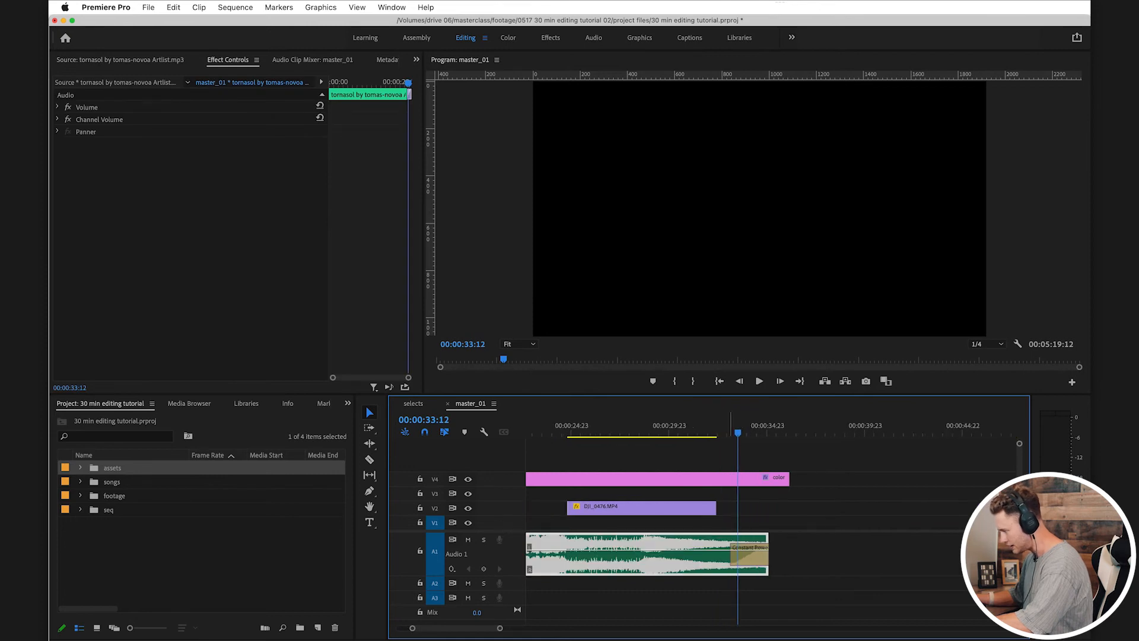
Step: Lengthen the Cross Dissolve at the end of DJI_0476 to about 2 seconds and save the project
{"action": "key", "text": "super+z"}
{"action": "left_click_drag", "start_coordinate": [769, 508], "coordinate": [679, 509]}
{"action": "mouse_move", "coordinate": [669, 432]}
{"action": "left_mouse_down"}
{"action": "mouse_move", "coordinate": [707, 432]}
{"action": "mouse_move", "coordinate": [655, 432]}
{"action": "left_mouse_up"}
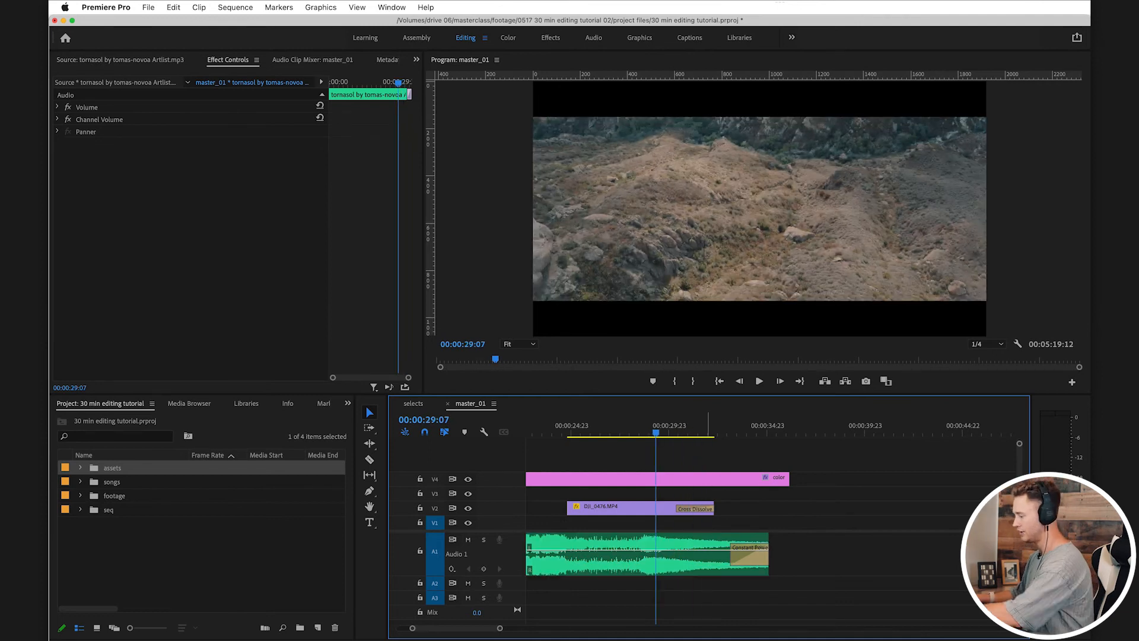
{"action": "key", "text": "super+s"}
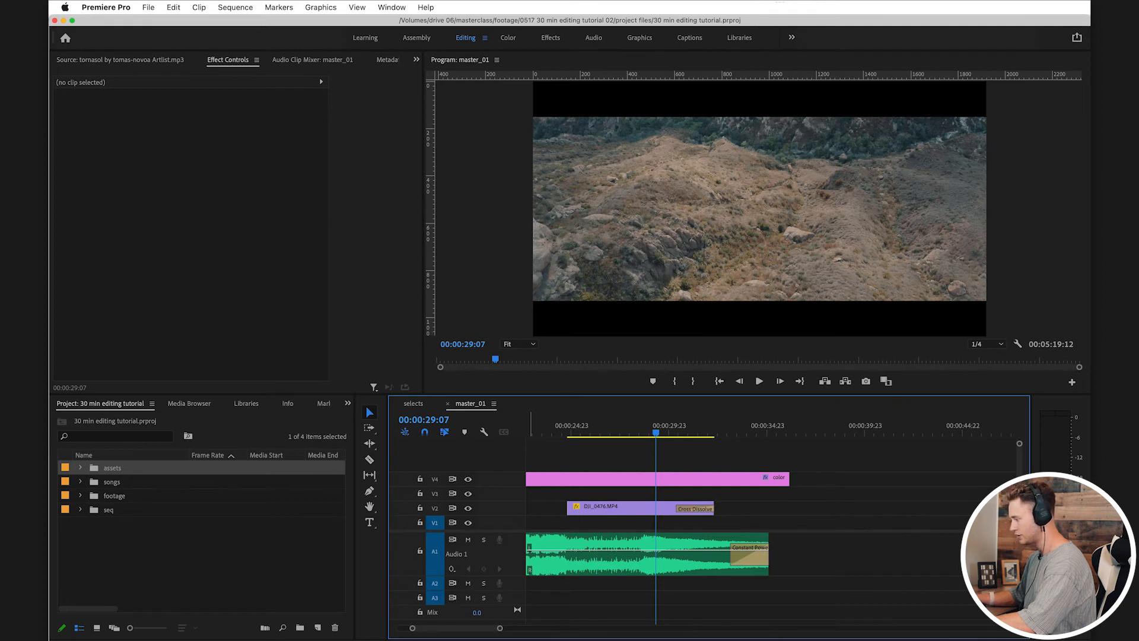
{"action": "left_click", "coordinate": [627, 508]}
{"action": "left_click", "coordinate": [569, 508]}
{"action": "key", "text": "super+d"}
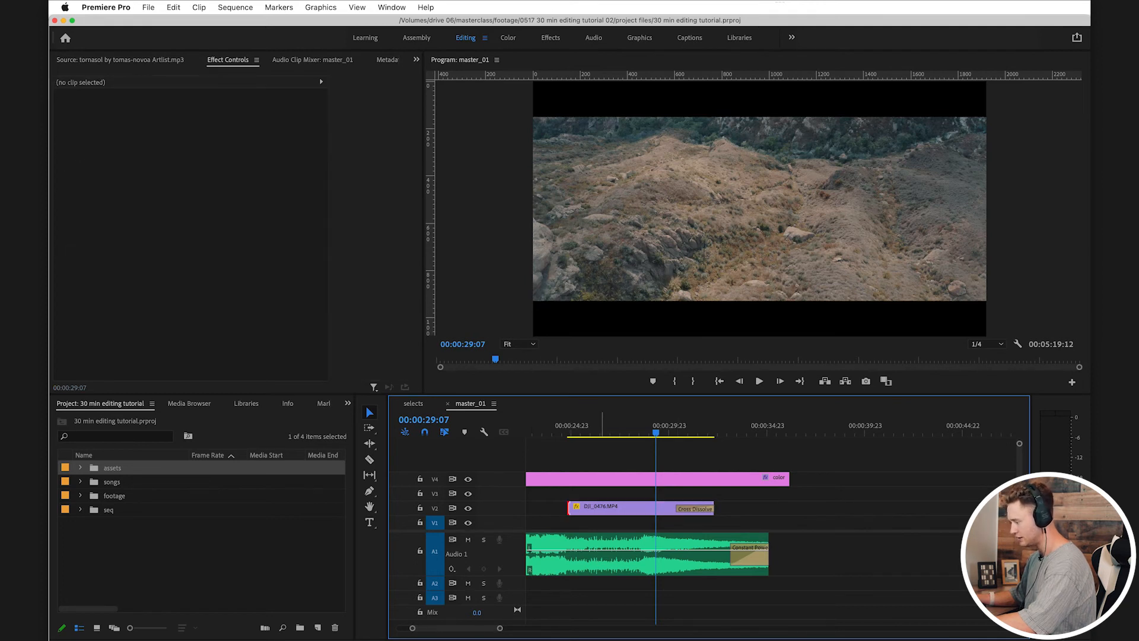
{"action": "key", "text": "super+z"}
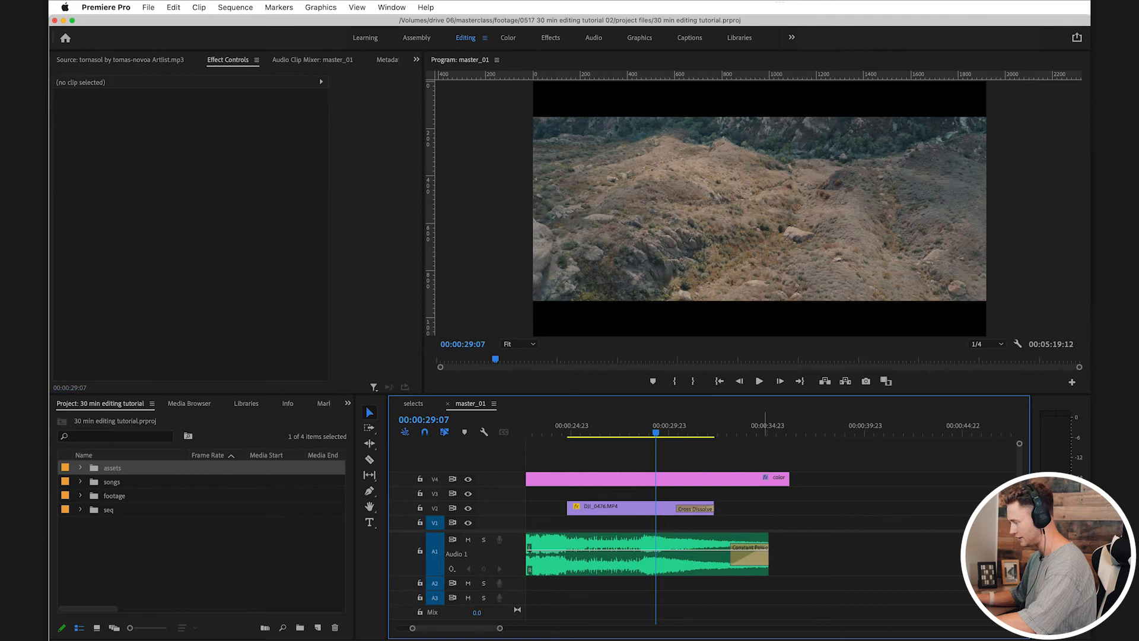
Step: Check the song's closing Constant Power fade, save the project and play through the end of DJI_0476
{"action": "left_click", "coordinate": [742, 426]}
{"action": "left_click_drag", "start_coordinate": [725, 426], "coordinate": [680, 426]}
{"action": "left_click", "coordinate": [756, 508]}
{"action": "left_click", "coordinate": [753, 556]}
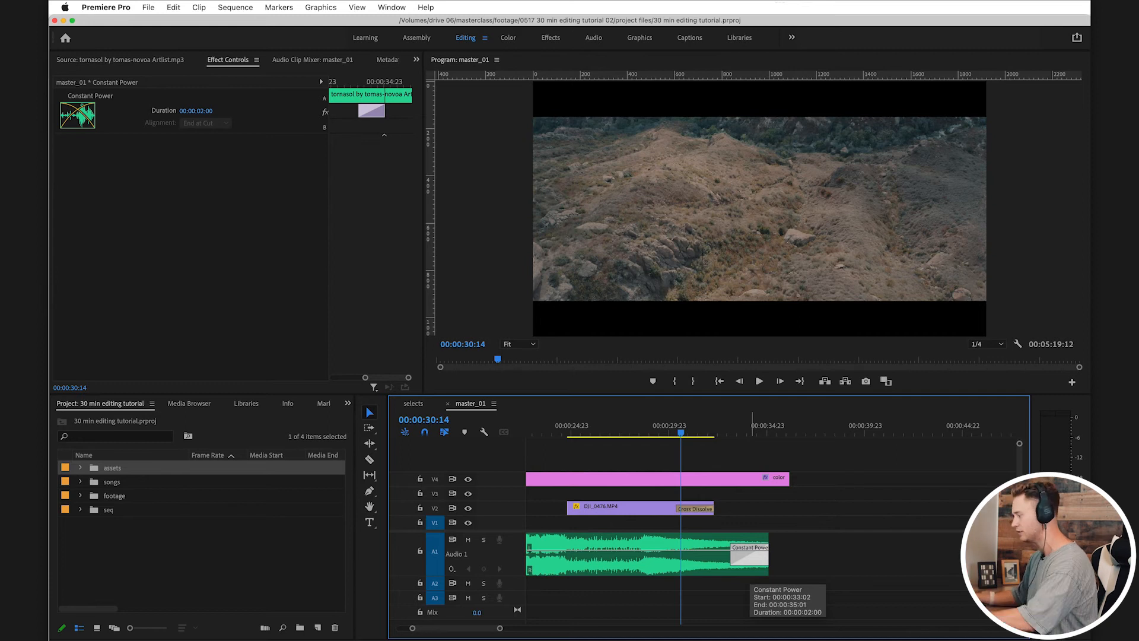
{"action": "key", "text": "super+s"}
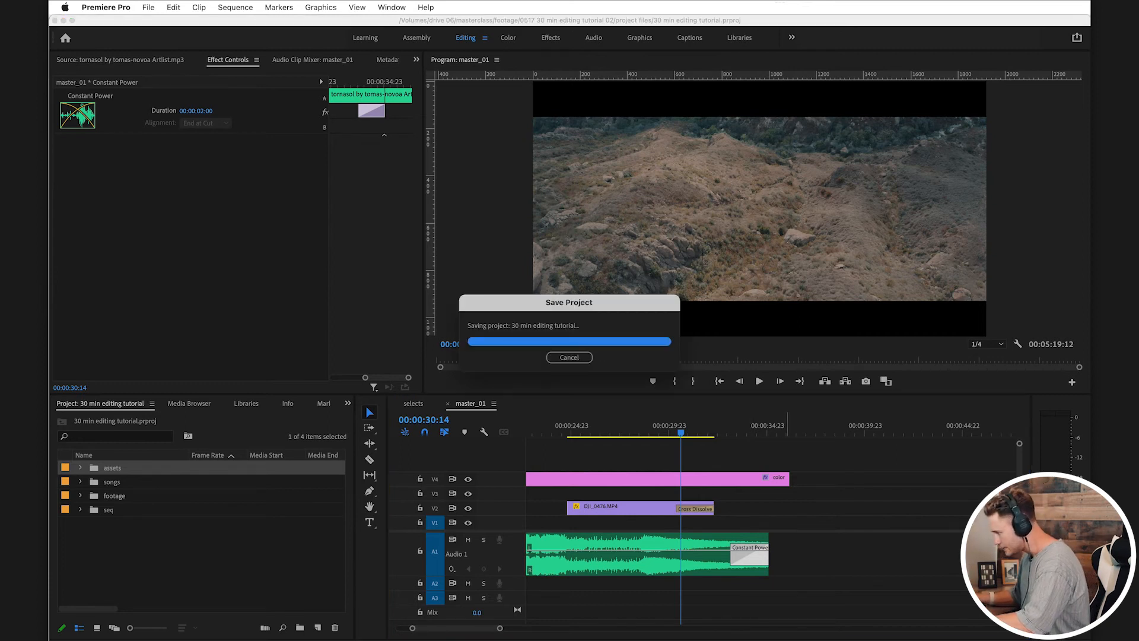
{"action": "key", "text": "space"}
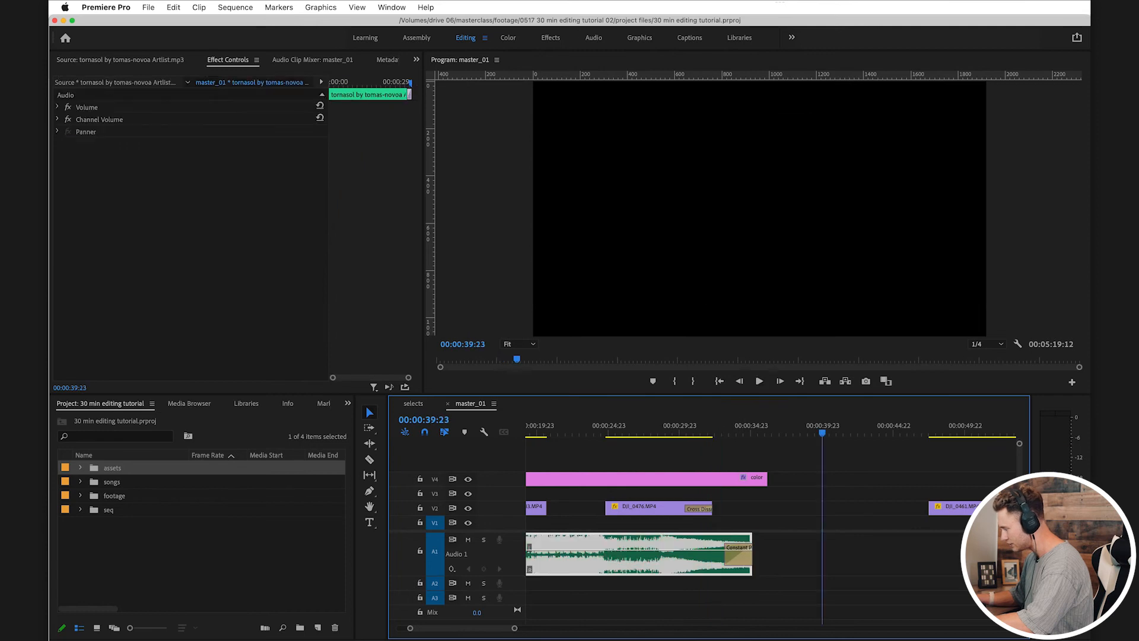
Step: Close the first three gaps between the leftover clips on V2 beyond the end of the song
{"action": "left_click_drag", "start_coordinate": [822, 427], "coordinate": [952, 426]}
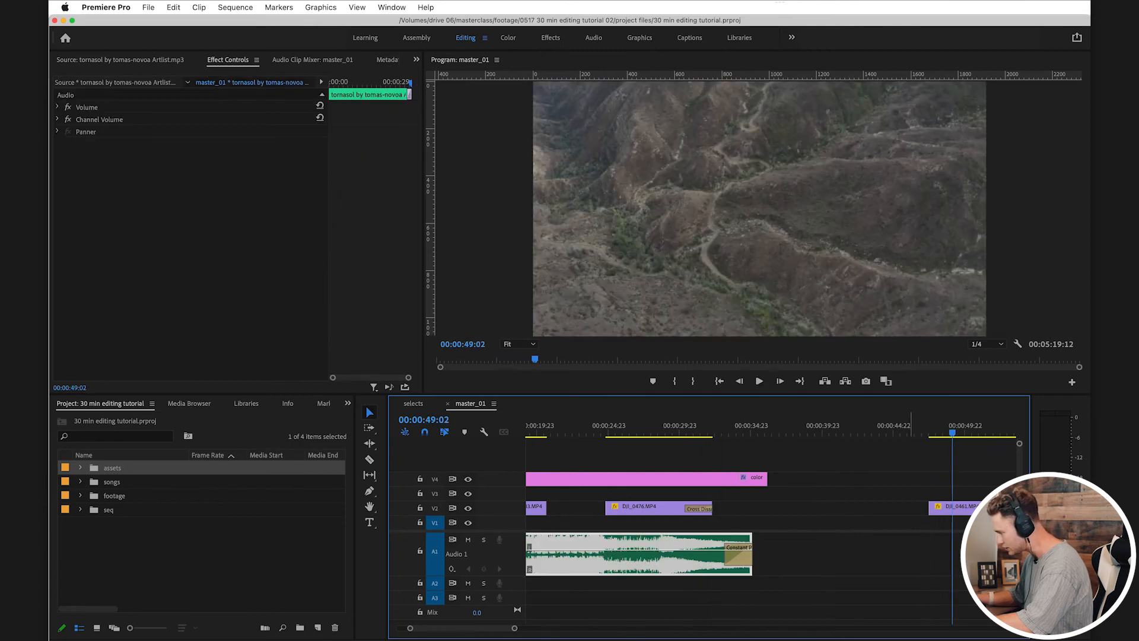
{"action": "key", "text": "minus"}
{"action": "key", "text": "minus"}
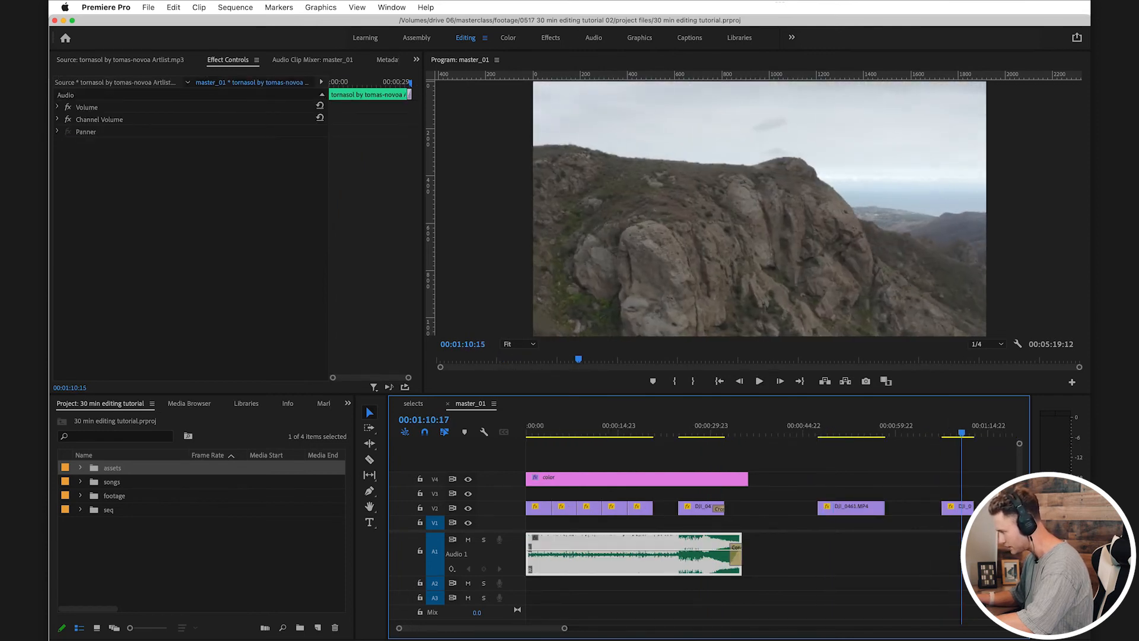
{"action": "key", "text": "minus"}
{"action": "key", "text": "minus"}
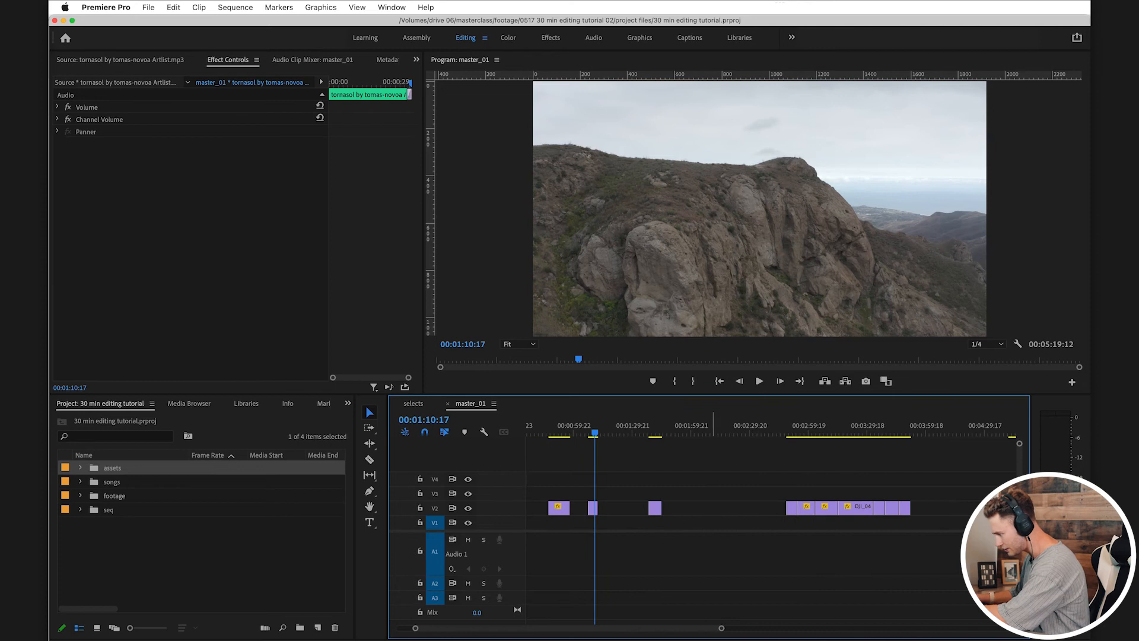
{"action": "left_click", "coordinate": [714, 508]}
{"action": "key", "text": "Delete"}
{"action": "left_click", "coordinate": [617, 508]}
{"action": "key", "text": "Delete"}
{"action": "left_click", "coordinate": [582, 509]}
{"action": "key", "text": "Delete"}
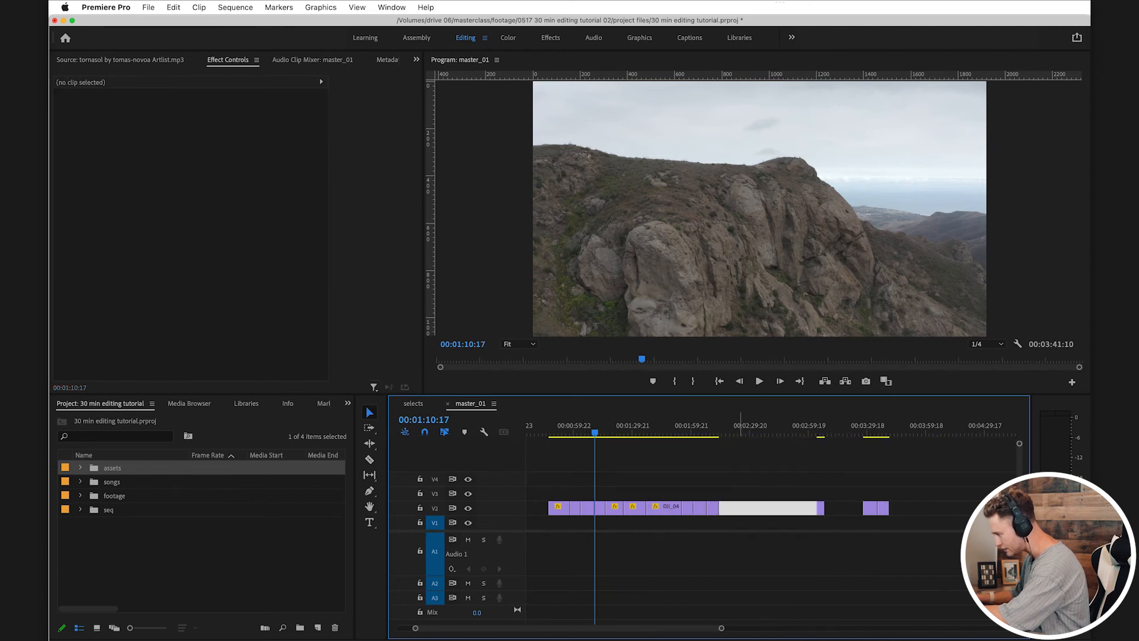
Step: Close the remaining gaps between the last groups of leftover clips on V2
{"action": "left_click", "coordinate": [741, 508]}
{"action": "key", "text": "Delete"}
{"action": "scroll", "coordinate": [741, 509], "scroll_direction": "left", "scroll_amount": 3}
{"action": "left_click", "coordinate": [820, 508]}
{"action": "key", "text": "Delete"}
Step: Move DJI_0477 to V3 directly after DJI_0483, trim its end to the start of DJI_0476 and play across it
{"action": "left_click_drag", "start_coordinate": [691, 426], "coordinate": [820, 425]}
{"action": "left_click_drag", "start_coordinate": [817, 508], "coordinate": [571, 493]}
{"action": "scroll", "coordinate": [564, 493], "scroll_direction": "up", "scroll_amount": 5}
{"action": "left_click_drag", "start_coordinate": [588, 426], "coordinate": [630, 425]}
{"action": "left_click_drag", "start_coordinate": [679, 495], "coordinate": [660, 494]}
{"action": "left_click_drag", "start_coordinate": [639, 426], "coordinate": [600, 426]}
{"action": "key", "text": "space"}
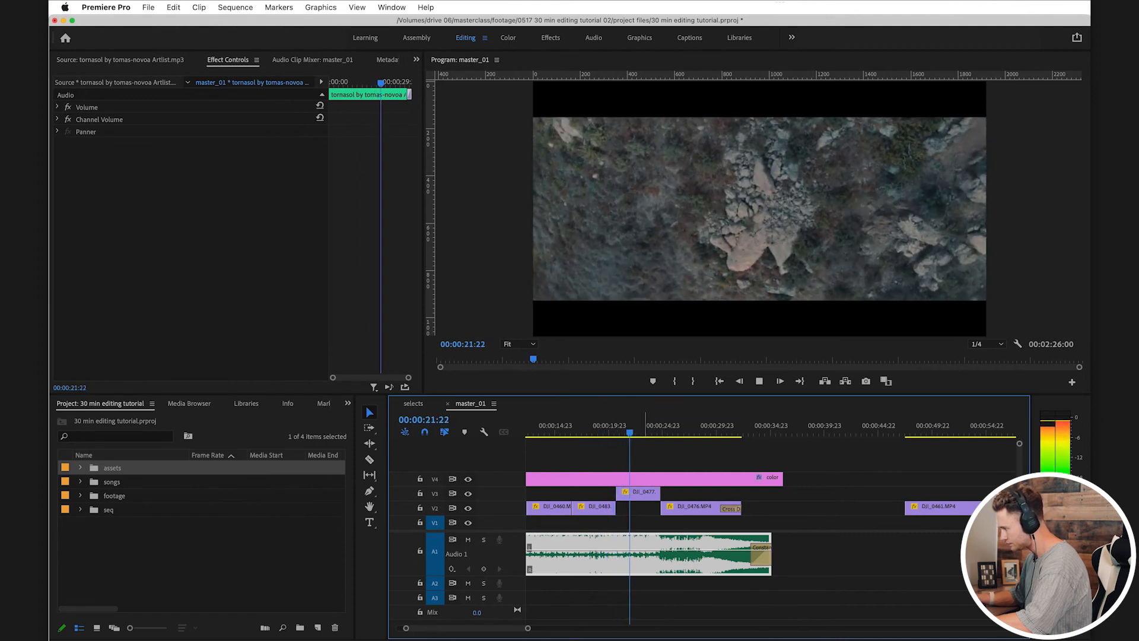
{"action": "left_click", "coordinate": [737, 460]}
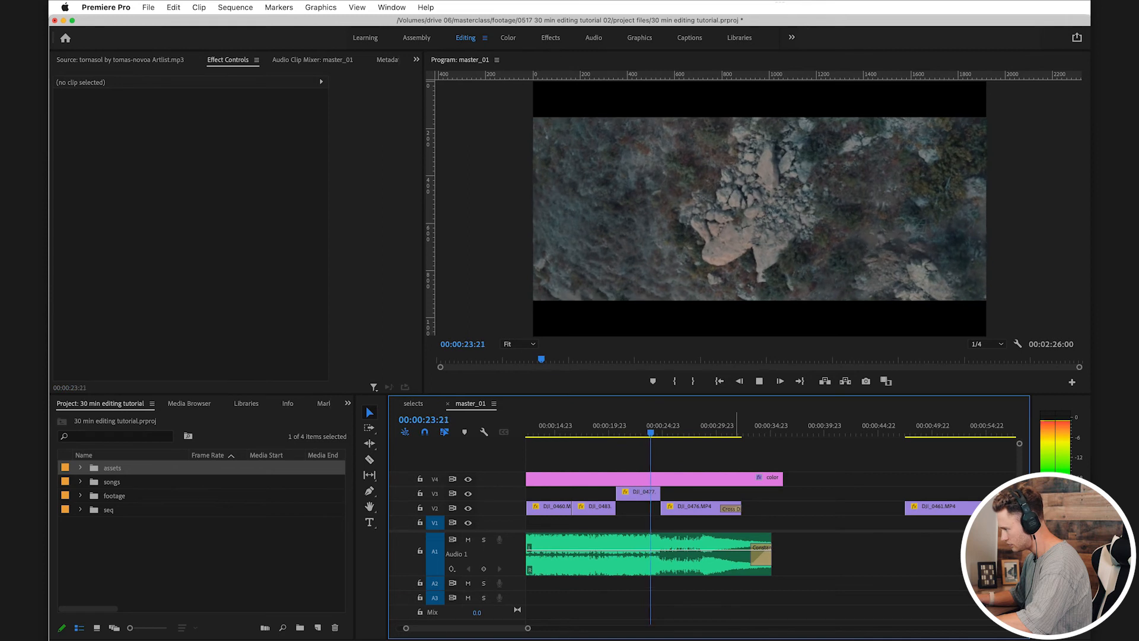
Step: Place DJI_0477 on V2, extend the end of DJI_0476 to about 00:00:34:07 and save the project
{"action": "left_click_drag", "start_coordinate": [648, 494], "coordinate": [647, 509]}
{"action": "mouse_move", "coordinate": [741, 508]}
{"action": "left_mouse_down"}
{"action": "mouse_move", "coordinate": [778, 509]}
{"action": "mouse_move", "coordinate": [733, 508]}
{"action": "left_mouse_up"}
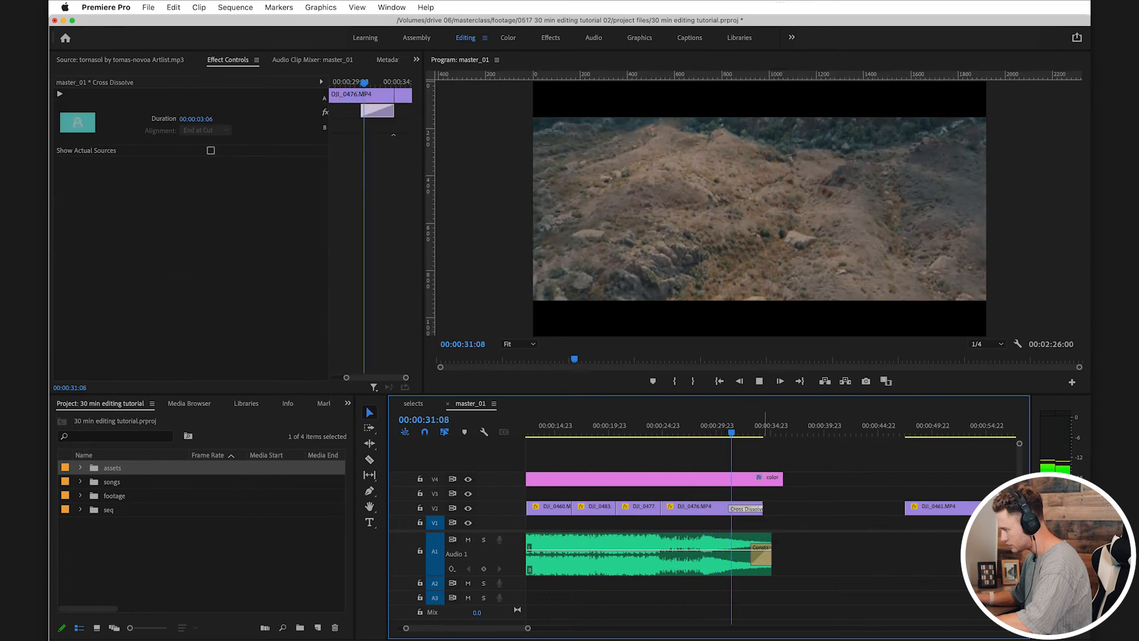
{"action": "left_click", "coordinate": [775, 519]}
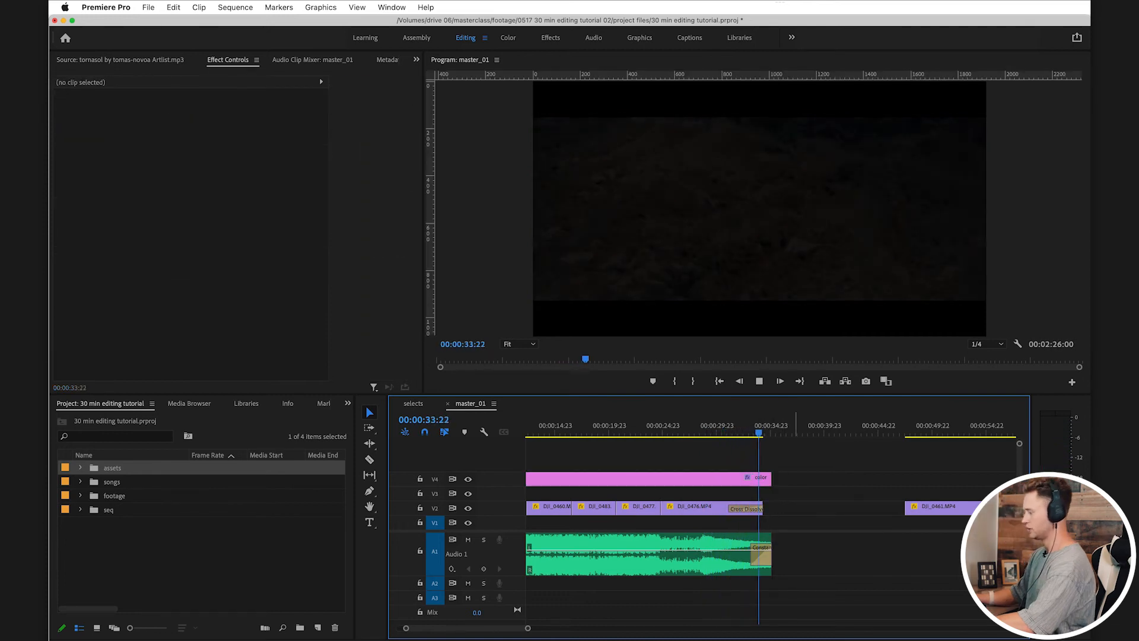
{"action": "key", "text": "super+s"}
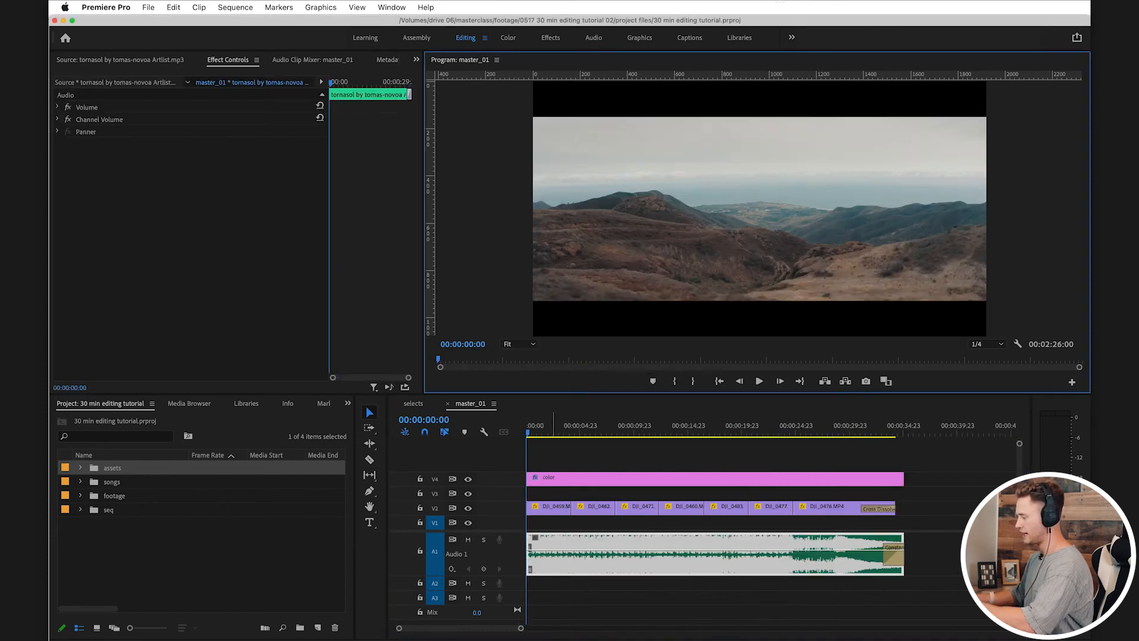
{"action": "key", "text": "super+s"}
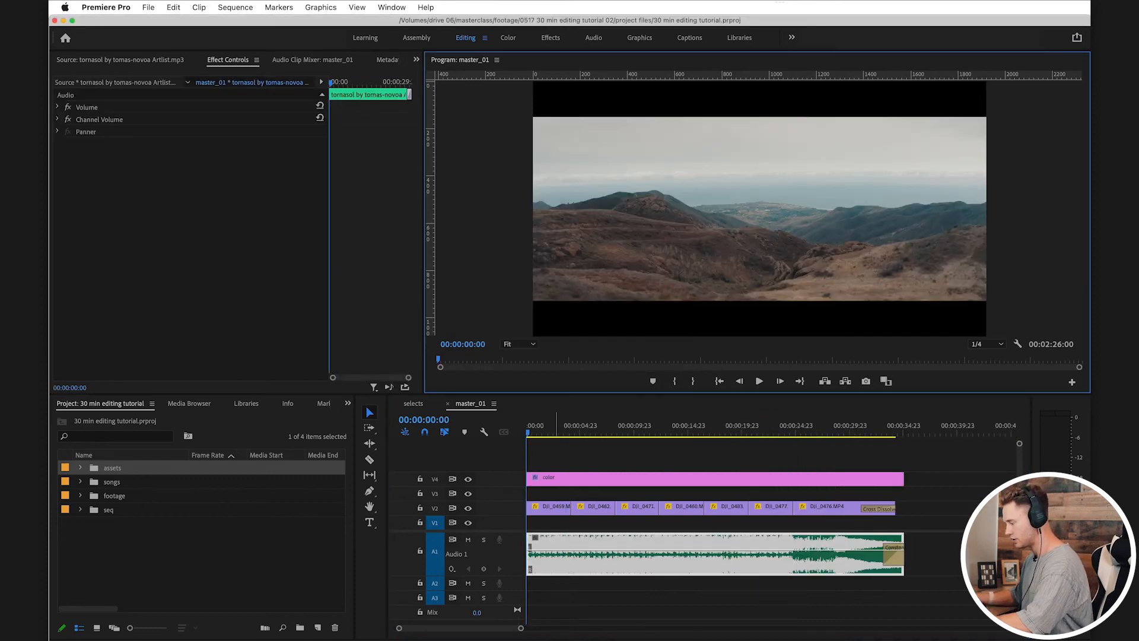
Step: Save the project, search the effects for "filmc" and apply FilmConvert Nitrate to the first clip, DJI_0459
{"action": "left_click", "coordinate": [573, 523]}
{"action": "key", "text": "super+s"}
{"action": "key", "text": "super+s"}
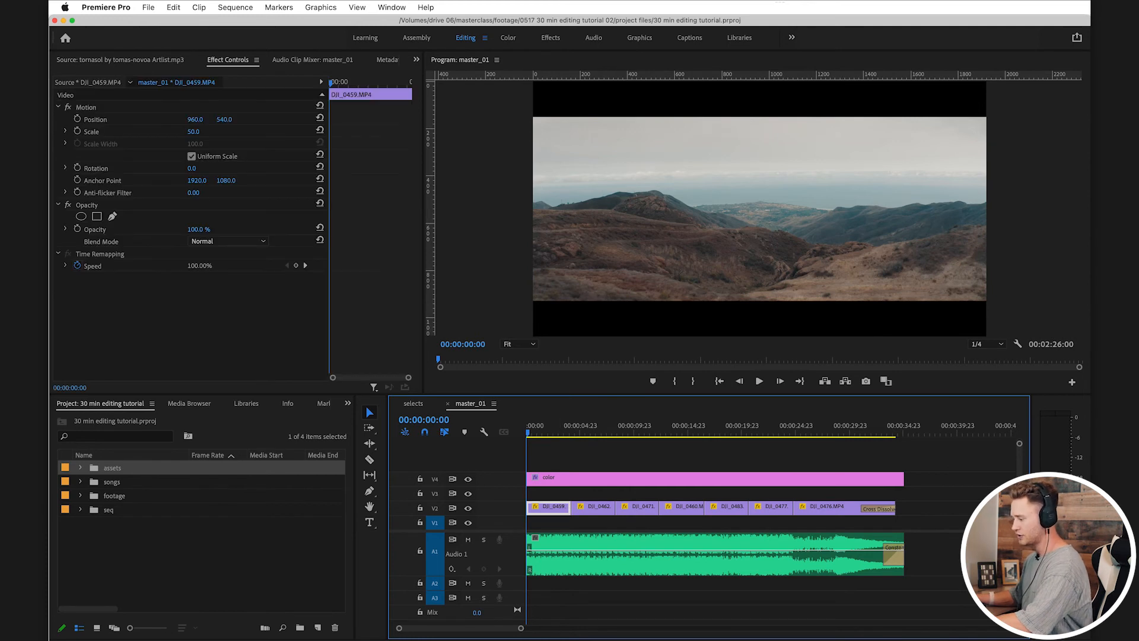
{"action": "key", "text": "super+s"}
{"action": "key", "text": "shift+7"}
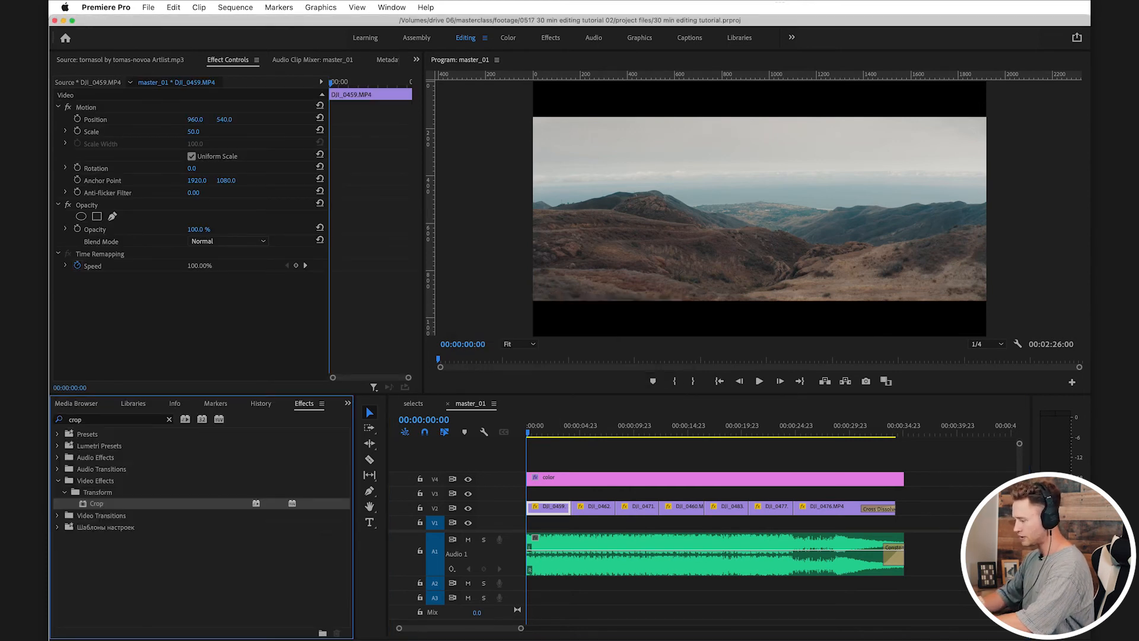
{"action": "key", "text": "super+f"}
{"action": "type", "text": "filmc"}
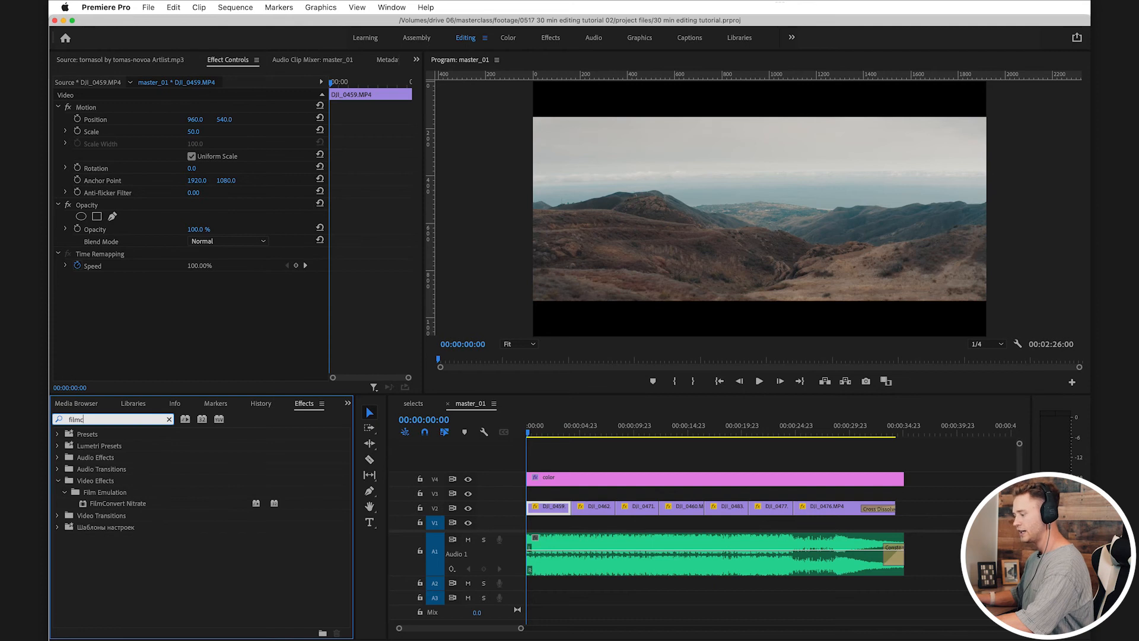
{"action": "key", "text": "Return"}
{"action": "left_click", "coordinate": [117, 503]}
{"action": "key", "text": "super+s"}
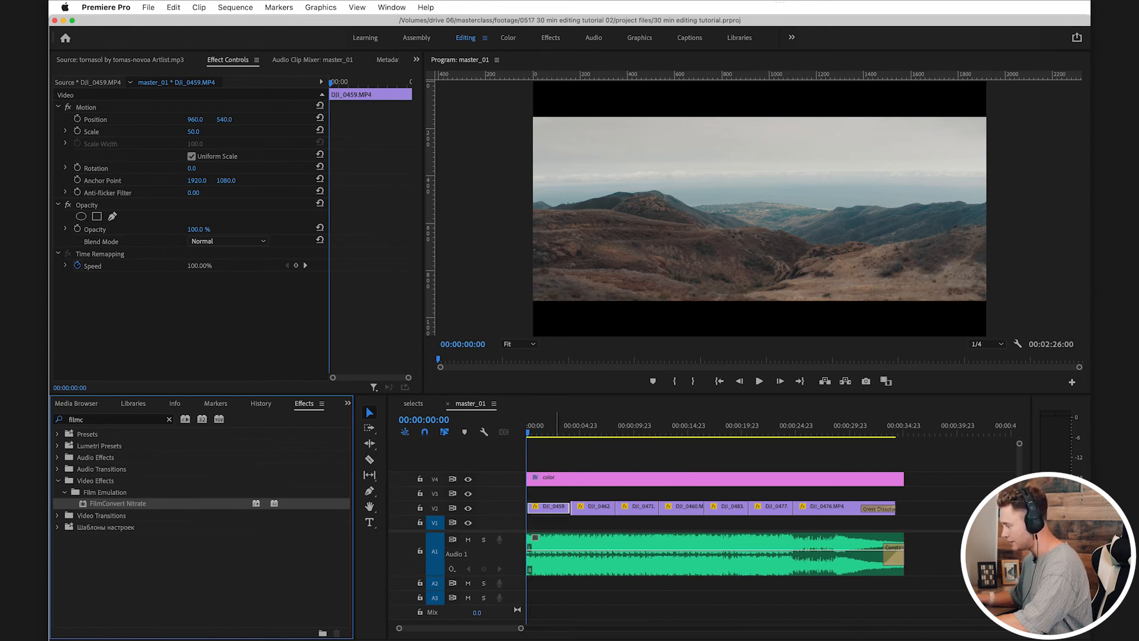
{"action": "left_click_drag", "start_coordinate": [556, 508], "coordinate": [553, 509]}
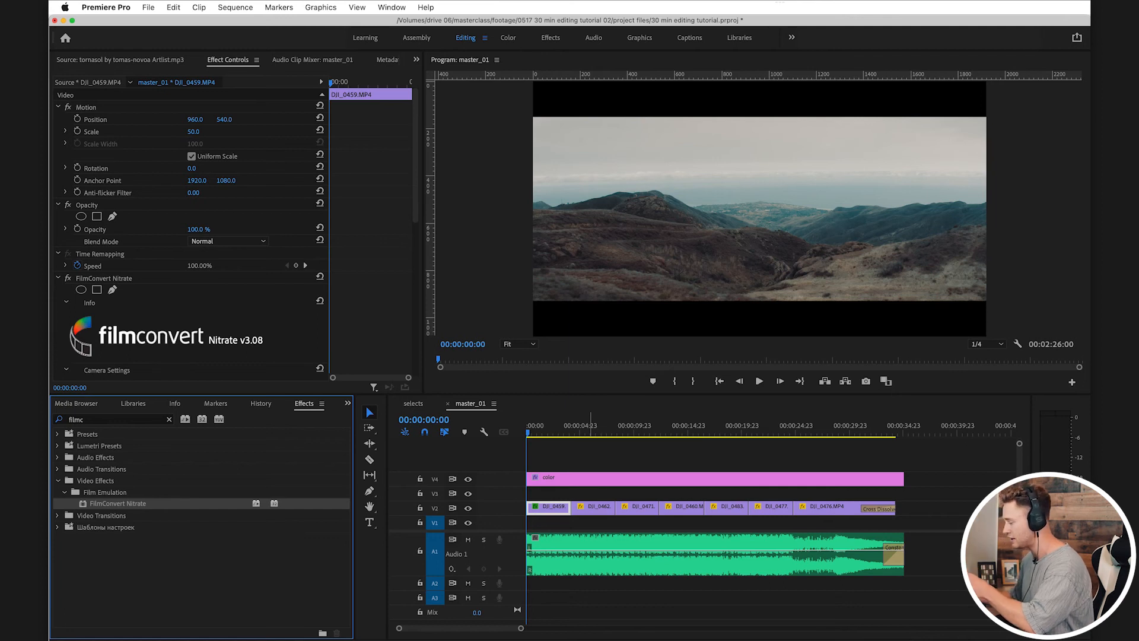
Step: Set the FilmConvert Nitrate camera for DJI_0459 to DJI, Mavic 2 Pro, D-Log M
{"action": "left_click", "coordinate": [566, 479]}
{"action": "left_click_drag", "start_coordinate": [556, 427], "coordinate": [527, 427]}
{"action": "left_click", "coordinate": [561, 508]}
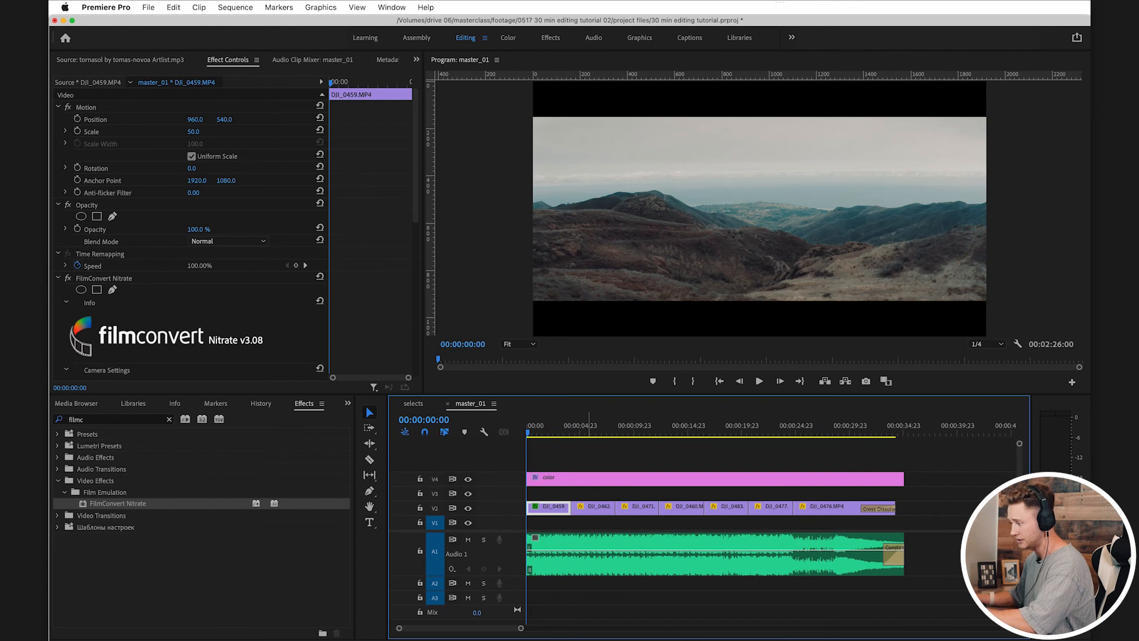
{"action": "scroll", "coordinate": [189, 232], "scroll_direction": "down", "scroll_amount": 5}
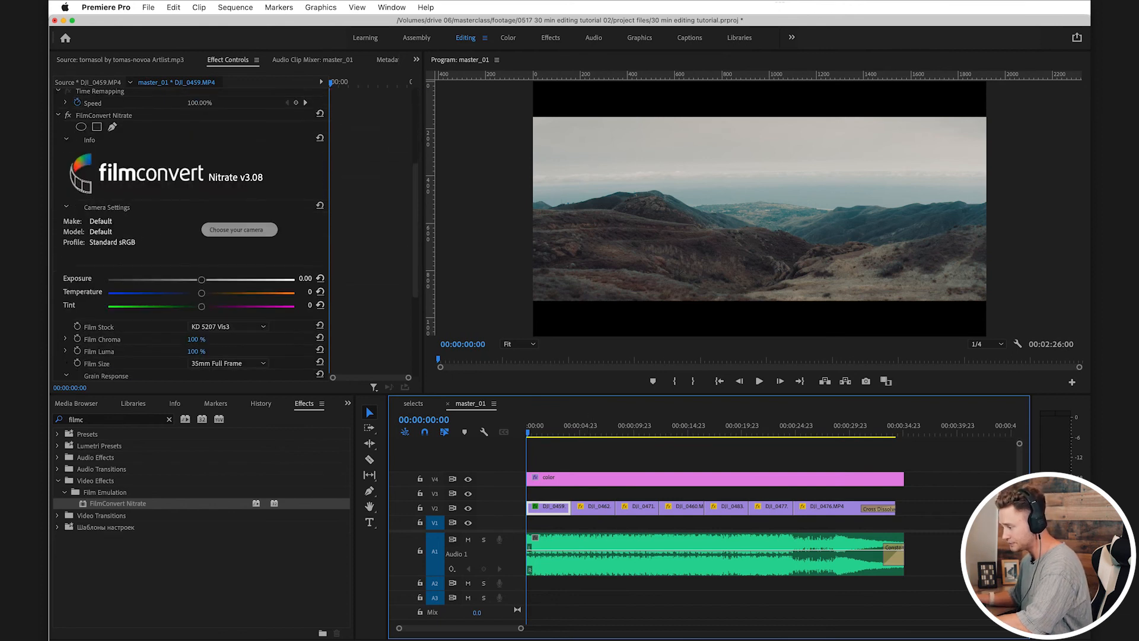
{"action": "scroll", "coordinate": [190, 237], "scroll_direction": "down", "scroll_amount": 3}
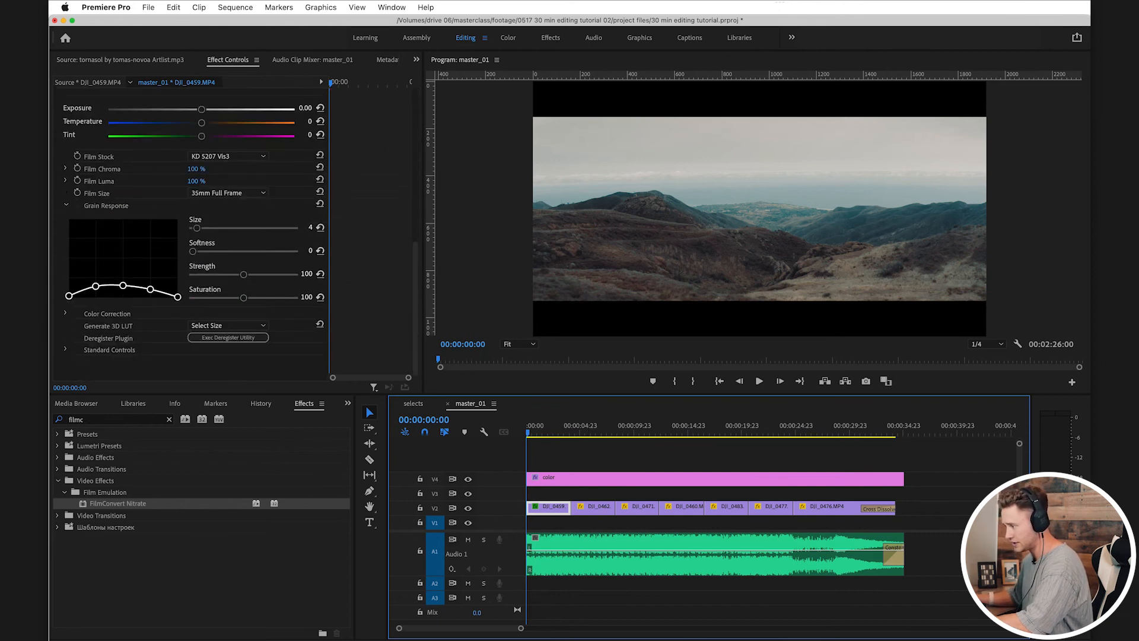
{"action": "scroll", "coordinate": [190, 231], "scroll_direction": "up", "scroll_amount": 5}
{"action": "left_click", "coordinate": [239, 199]}
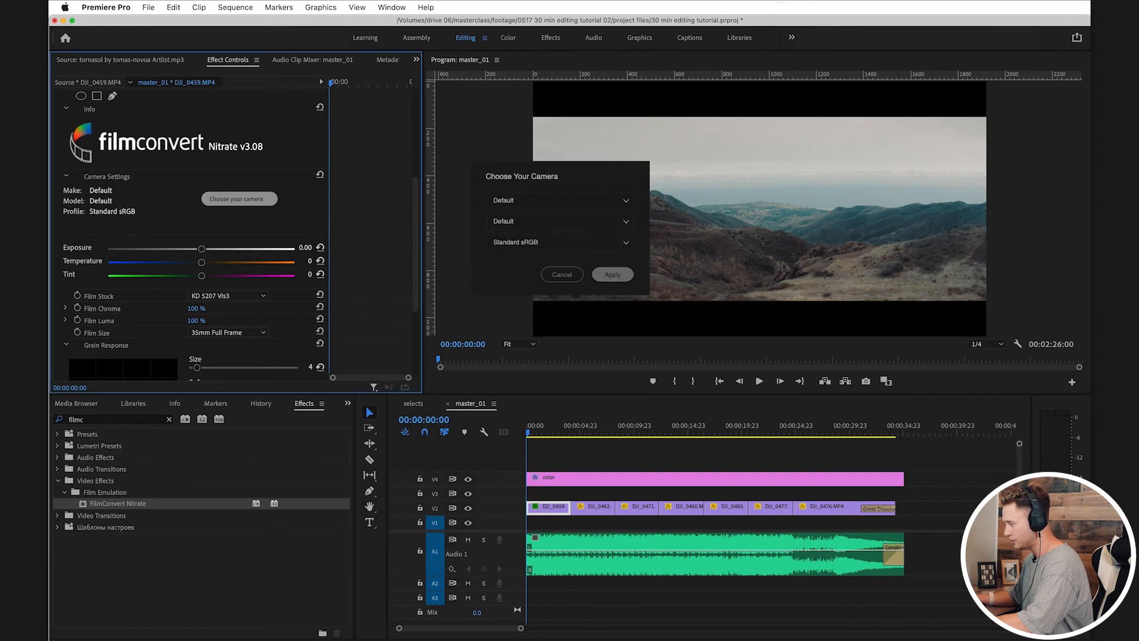
{"action": "left_click", "coordinate": [556, 201]}
{"action": "left_click", "coordinate": [534, 264]}
{"action": "left_click", "coordinate": [555, 222]}
{"action": "left_click", "coordinate": [534, 232]}
{"action": "left_click", "coordinate": [555, 242]}
{"action": "left_click", "coordinate": [555, 243]}
{"action": "left_click", "coordinate": [613, 275]}
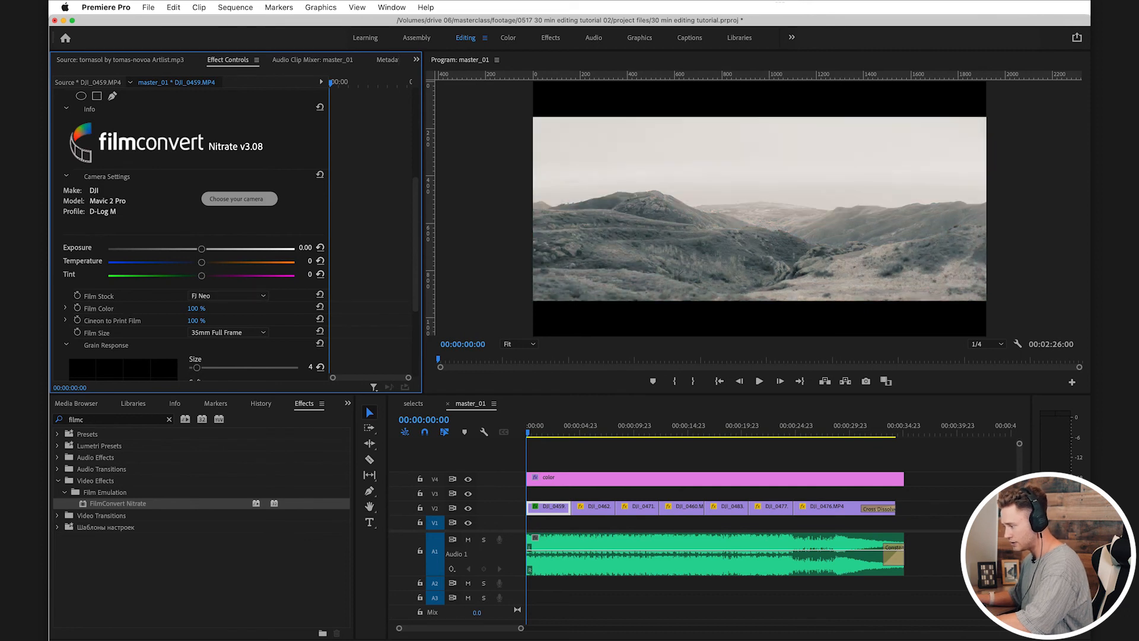
Step: Use the KD 5207 Vis3 film stock and remove the grain with size, strength and saturation at 0 and a flat response curve
{"action": "scroll", "coordinate": [190, 237], "scroll_direction": "down", "scroll_amount": 5}
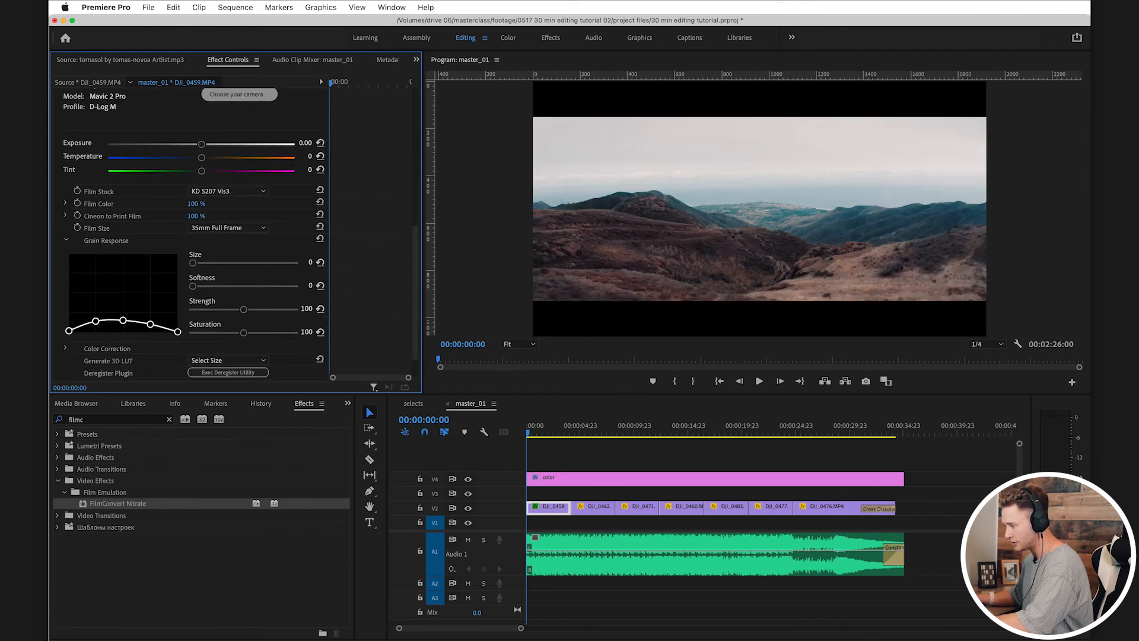
{"action": "scroll", "coordinate": [190, 237], "scroll_direction": "down", "scroll_amount": 2}
{"action": "left_click_drag", "start_coordinate": [243, 274], "coordinate": [192, 297]}
{"action": "left_click_drag", "start_coordinate": [69, 295], "coordinate": [150, 297]}
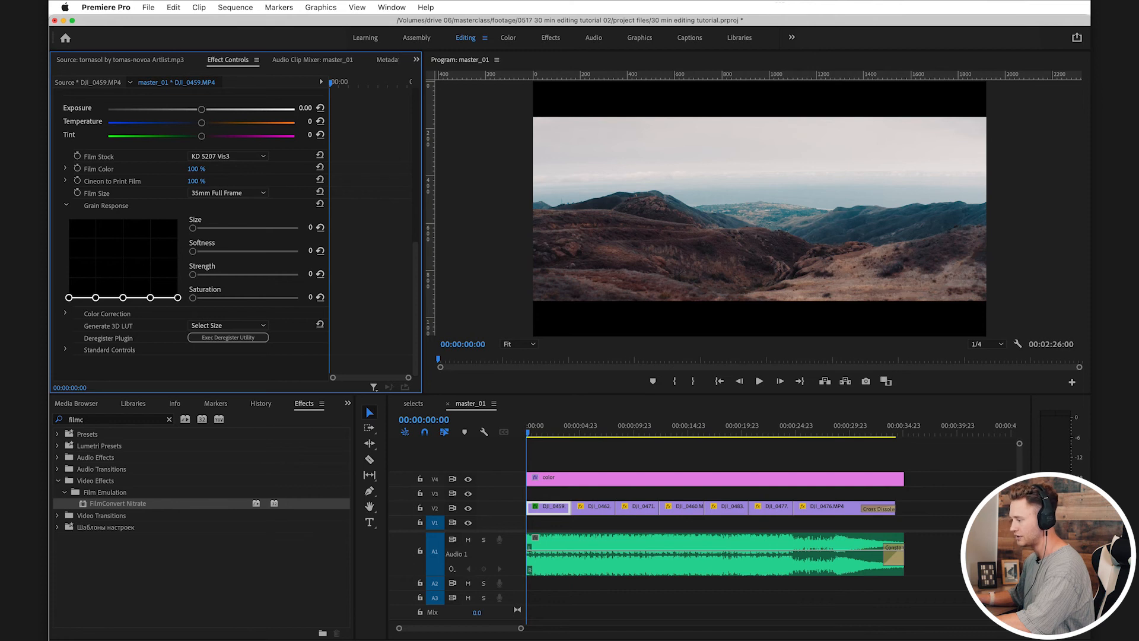
Step: Lower FilmConvert's Film Color to 55% and Cineon to Print Film to 99%, and save the project
{"action": "scroll", "coordinate": [190, 237], "scroll_direction": "up", "scroll_amount": 2}
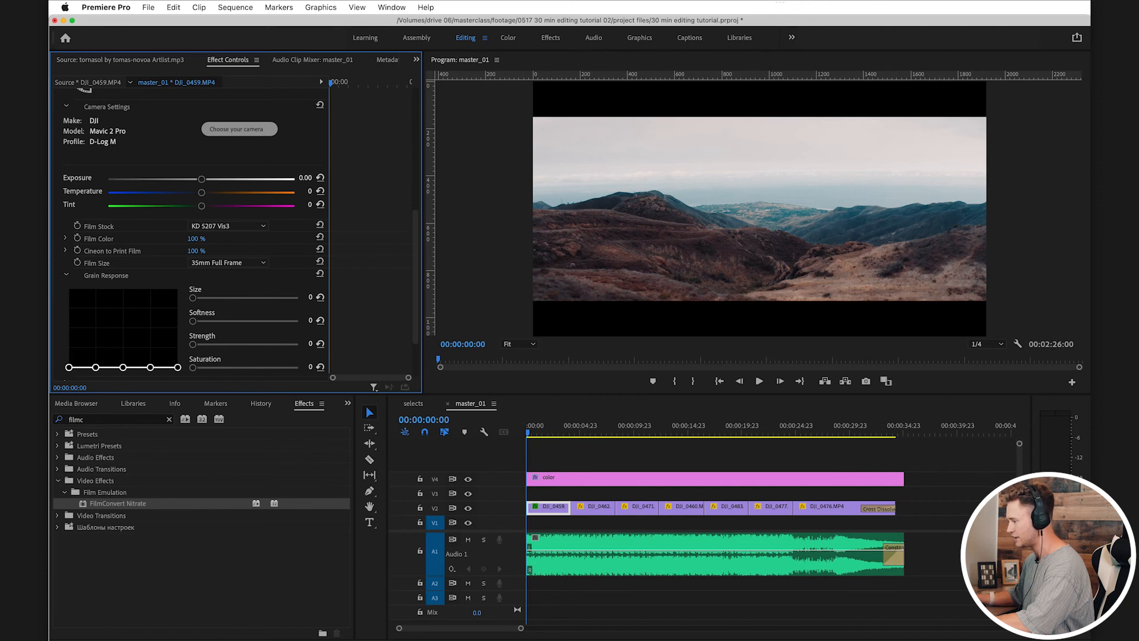
{"action": "left_click_drag", "start_coordinate": [197, 238], "coordinate": [170, 238]}
{"action": "key", "text": "super+s"}
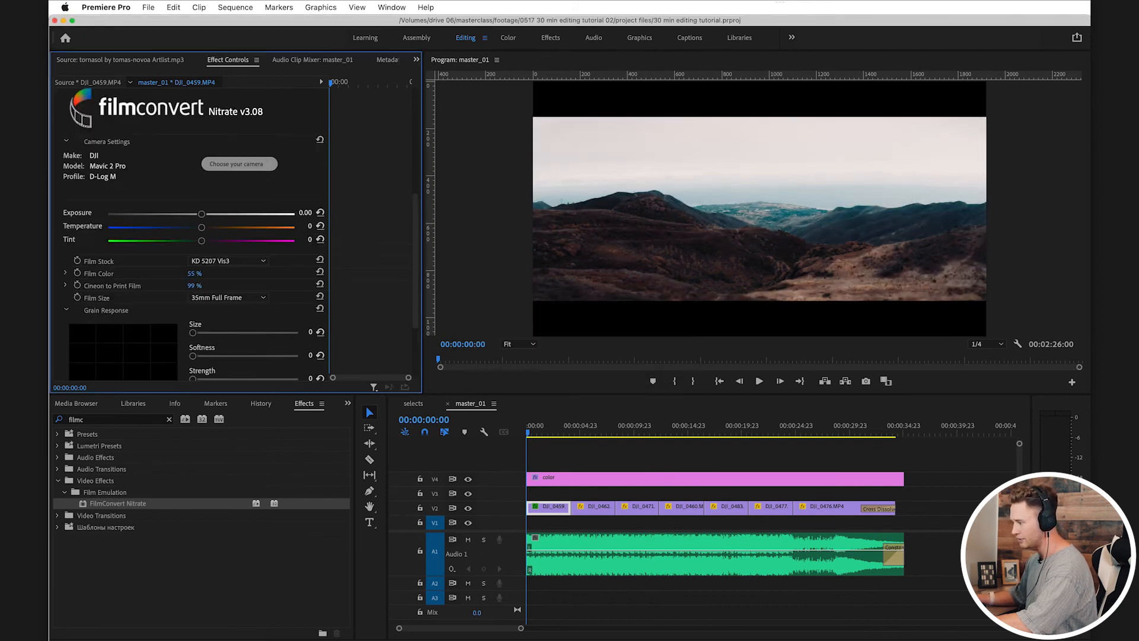
Step: Compare DJI_0459 with and without the FilmConvert Nitrate look, including in the full-screen preview
{"action": "left_click_drag", "start_coordinate": [196, 378], "coordinate": [234, 378]}
{"action": "left_click", "coordinate": [68, 154]}
{"action": "left_click", "coordinate": [68, 154]}
{"action": "key", "text": "ctrl+grave"}
{"action": "key", "text": "super+z"}
{"action": "key", "text": "super+shift+z"}
{"action": "key", "text": "super+z"}
{"action": "key", "text": "super+shift+z"}
{"action": "key", "text": "ctrl+grave"}
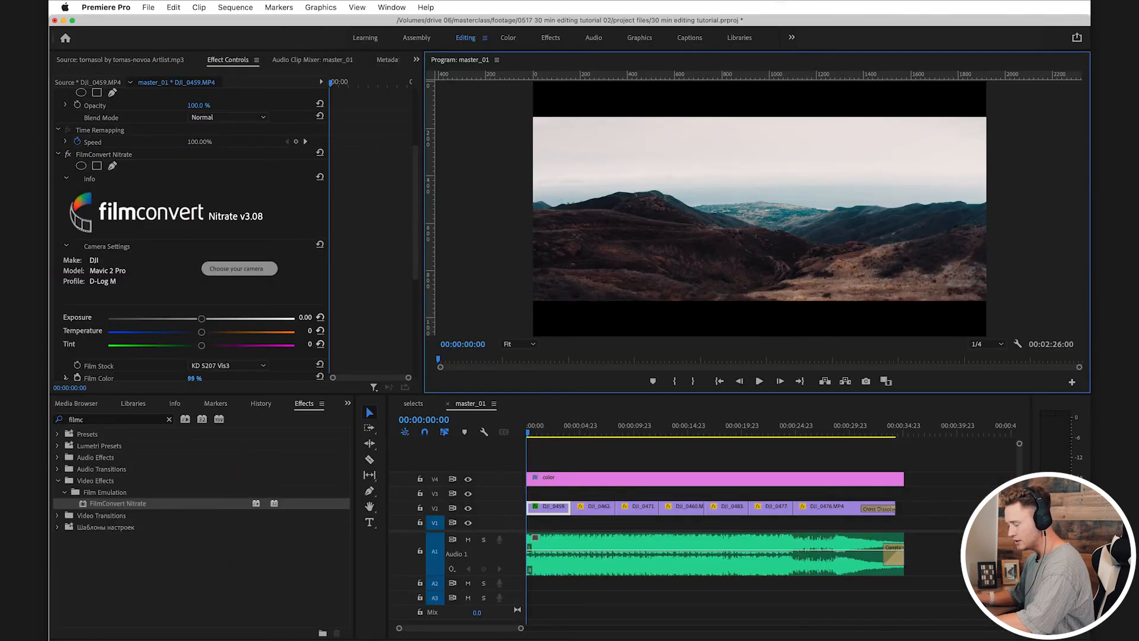
Step: In Lumetri Color, set DJI_0459's Highlights to -62.5, Shadows to -23.8 and Temperature to 7.5, and save the project
{"action": "key", "text": "super+s"}
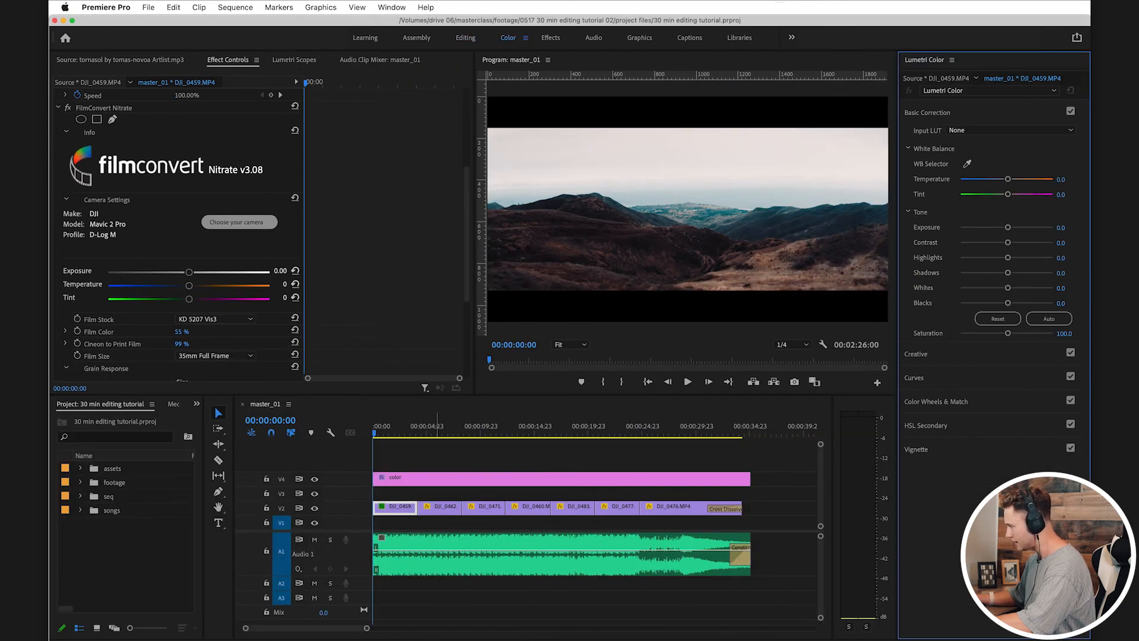
{"action": "mouse_move", "coordinate": [1008, 258]}
{"action": "left_mouse_down"}
{"action": "mouse_move", "coordinate": [961, 257]}
{"action": "mouse_move", "coordinate": [1009, 273]}
{"action": "mouse_move", "coordinate": [995, 273]}
{"action": "left_mouse_up"}
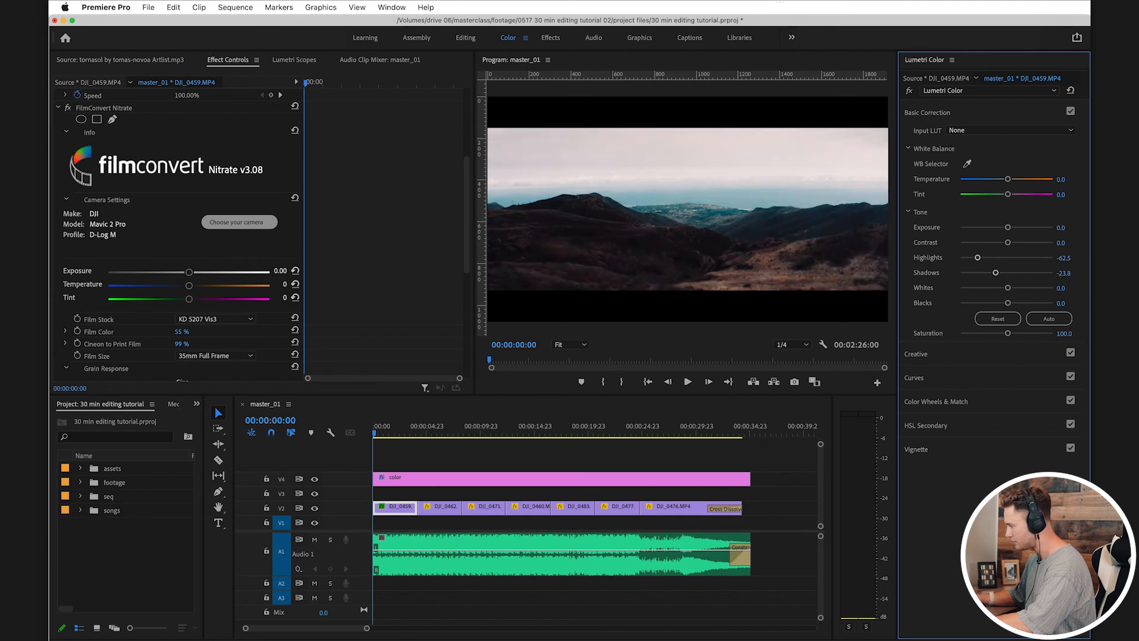
{"action": "left_click_drag", "start_coordinate": [1008, 179], "coordinate": [1010, 179]}
{"action": "key", "text": "super+s"}
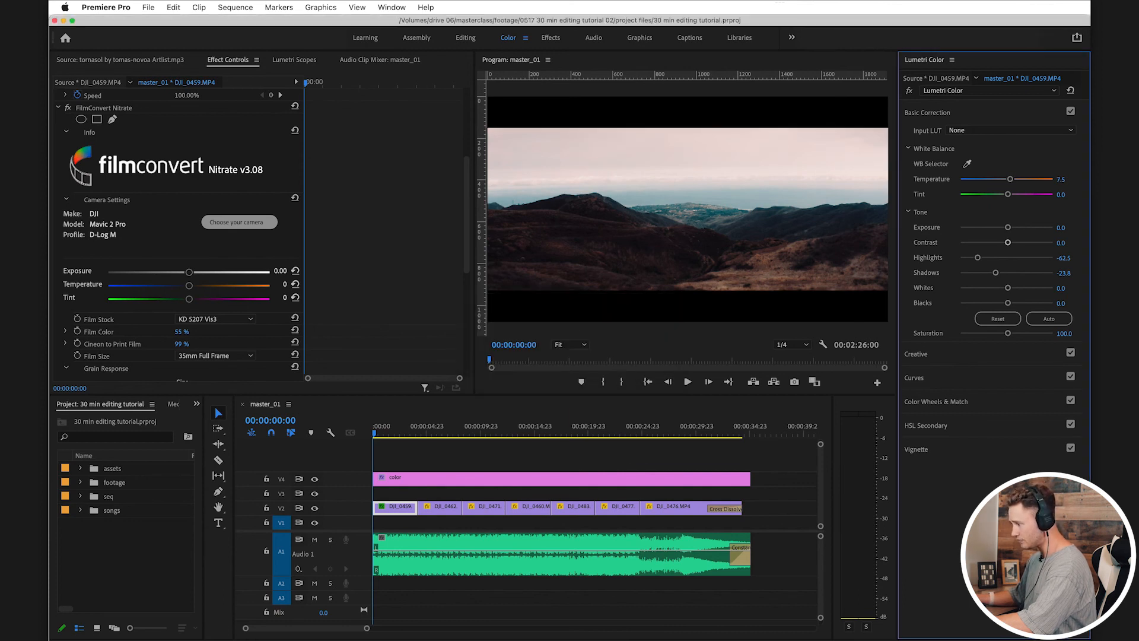
Step: Return to the Editing workspace, collapse DJI_0459's FilmConvert Nitrate and Lumetri Color effects and copy both together
{"action": "left_click", "coordinate": [465, 38]}
{"action": "scroll", "coordinate": [178, 237], "scroll_direction": "up", "scroll_amount": 5}
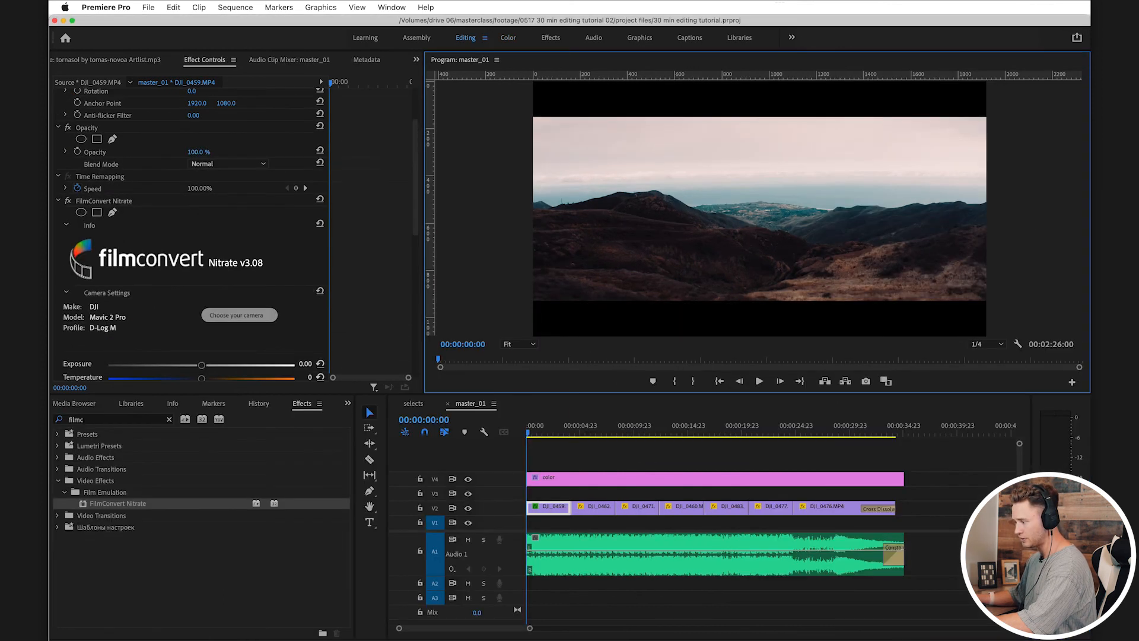
{"action": "left_click", "coordinate": [58, 278]}
{"action": "left_click", "coordinate": [58, 277]}
{"action": "left_click", "coordinate": [58, 291]}
{"action": "left_click", "coordinate": [103, 279]}
{"action": "left_click", "coordinate": [95, 291]}
{"action": "left_click", "coordinate": [137, 329]}
{"action": "left_click", "coordinate": [104, 279]}
{"action": "left_click", "coordinate": [95, 291], "text": "shift"}
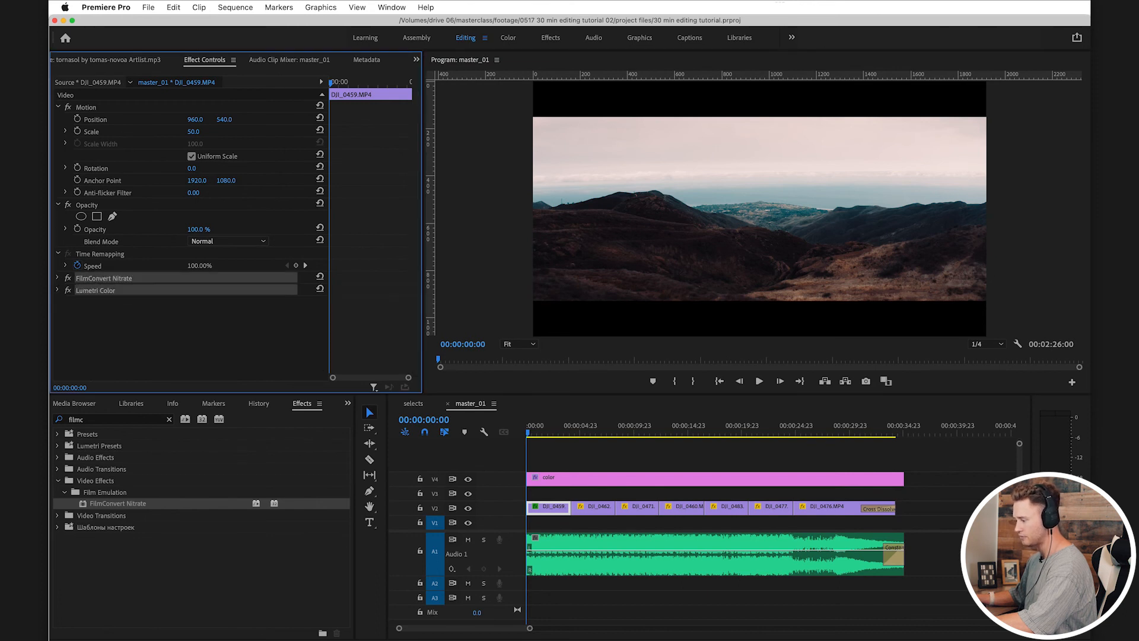
{"action": "right_click", "coordinate": [102, 291]}
{"action": "left_click", "coordinate": [136, 369]}
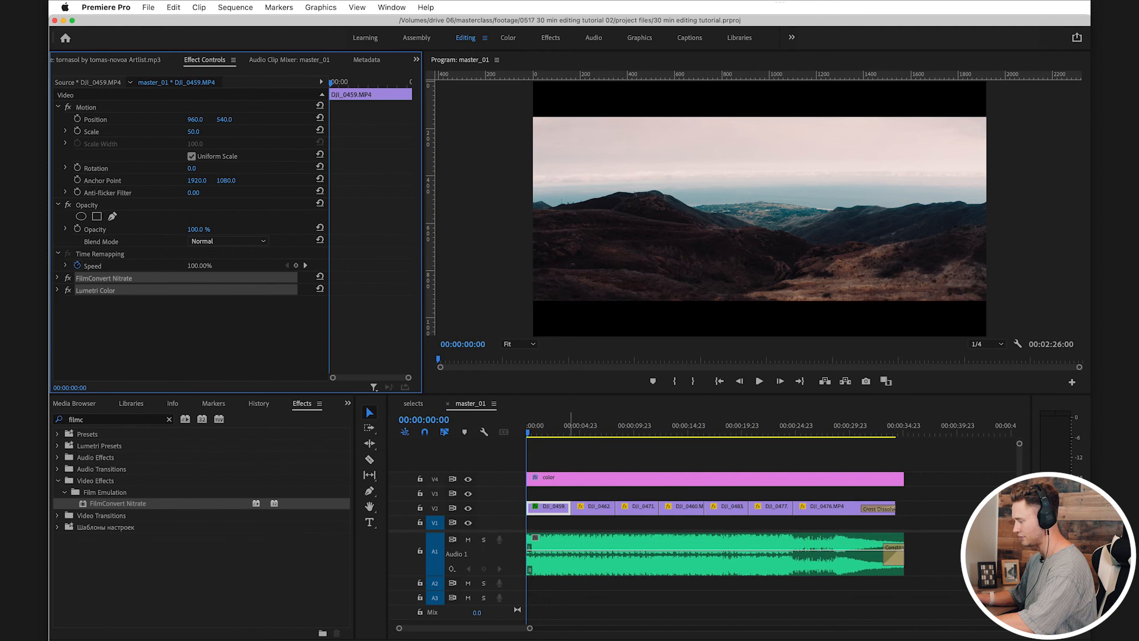
Step: Paste the copied effects onto DJI_0462 and, in the Color workspace, set its Lumetri Highlights to -52.5 and Shadows to -88.8
{"action": "left_click", "coordinate": [575, 428]}
{"action": "left_click", "coordinate": [596, 461]}
{"action": "left_click", "coordinate": [610, 508]}
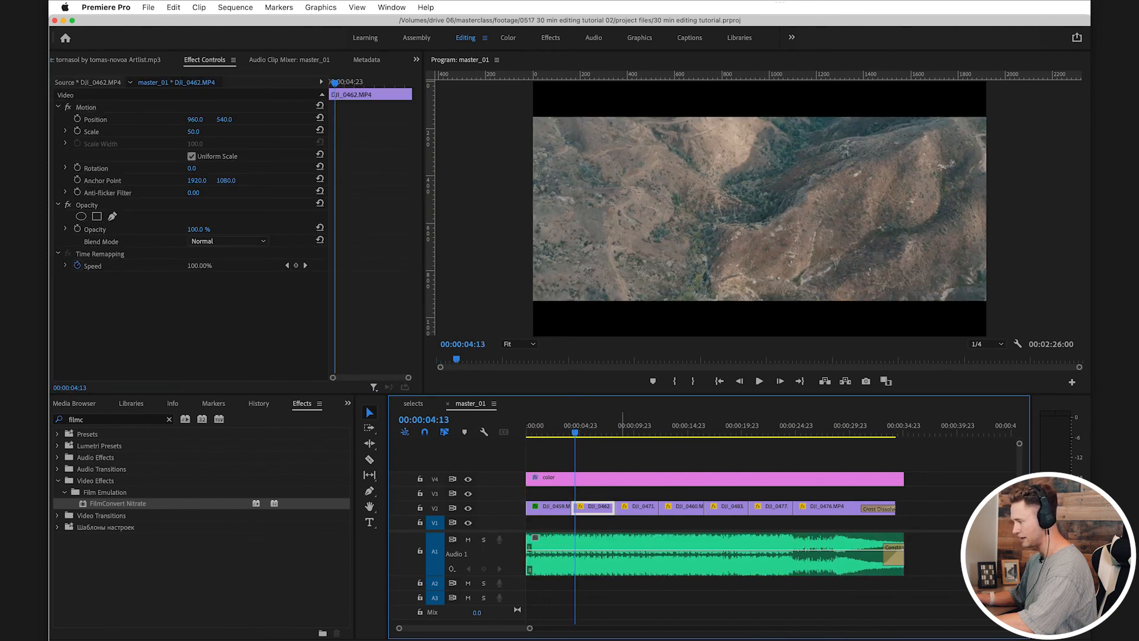
{"action": "key", "text": "super+v"}
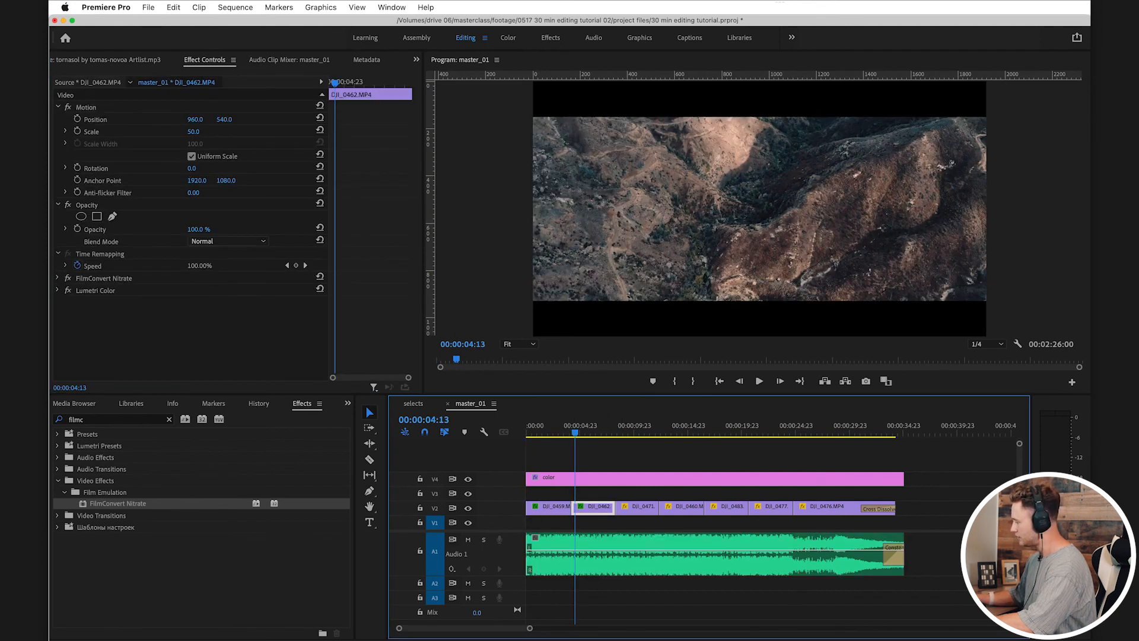
{"action": "key", "text": "alt+shift+4"}
{"action": "mouse_move", "coordinate": [996, 273]}
{"action": "left_mouse_down"}
{"action": "mouse_move", "coordinate": [962, 273]}
{"action": "mouse_move", "coordinate": [982, 273]}
{"action": "mouse_move", "coordinate": [965, 273]}
{"action": "mouse_move", "coordinate": [983, 258]}
{"action": "left_mouse_up"}
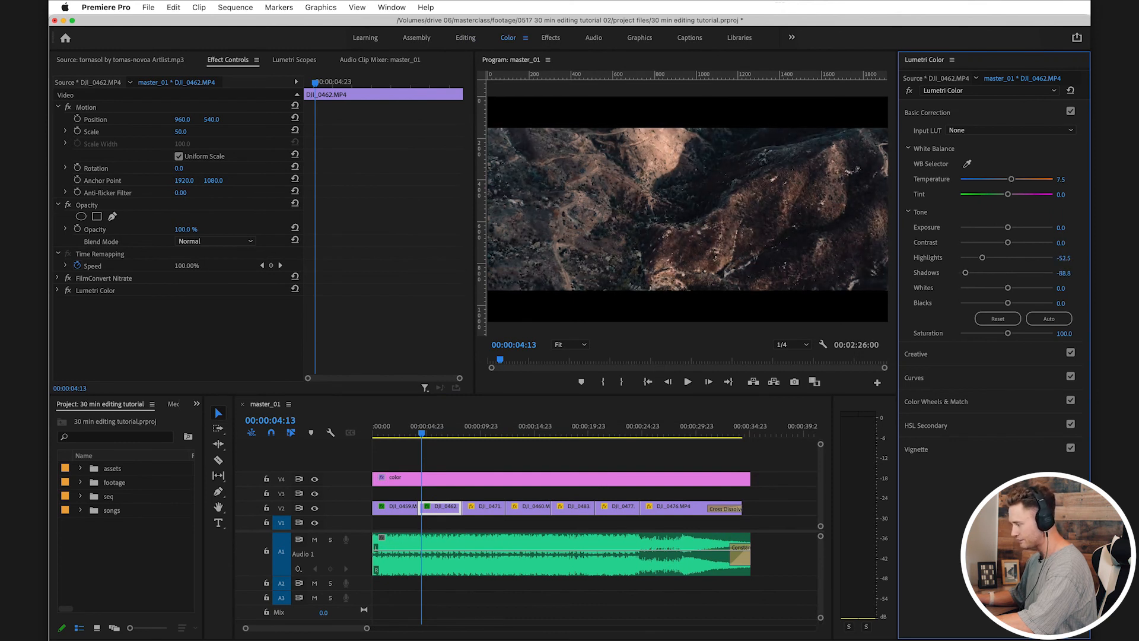
Step: Paste the copied effects onto DJI_0471 and set its Lumetri Highlights to -18.8, Shadows to -52.5 and Temperature to 23.7
{"action": "left_click", "coordinate": [480, 427]}
{"action": "left_click", "coordinate": [487, 509]}
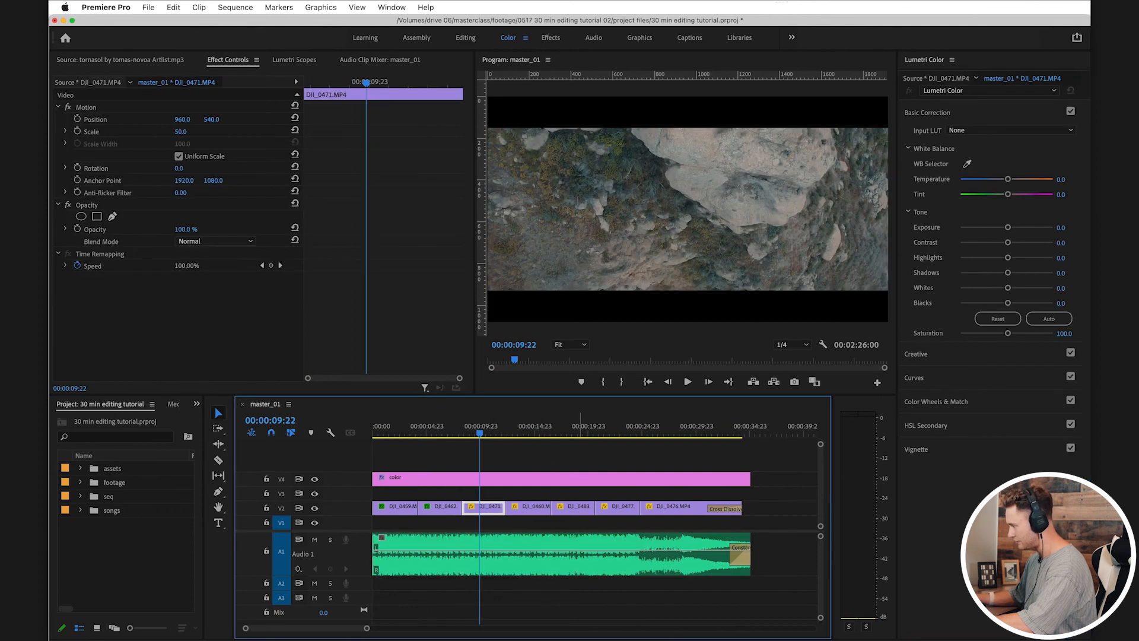
{"action": "key", "text": "super+v"}
{"action": "mouse_move", "coordinate": [996, 273]}
{"action": "left_mouse_down"}
{"action": "mouse_move", "coordinate": [964, 273]}
{"action": "mouse_move", "coordinate": [998, 258]}
{"action": "left_mouse_up"}
{"action": "left_click_drag", "start_coordinate": [1011, 179], "coordinate": [1017, 179]}
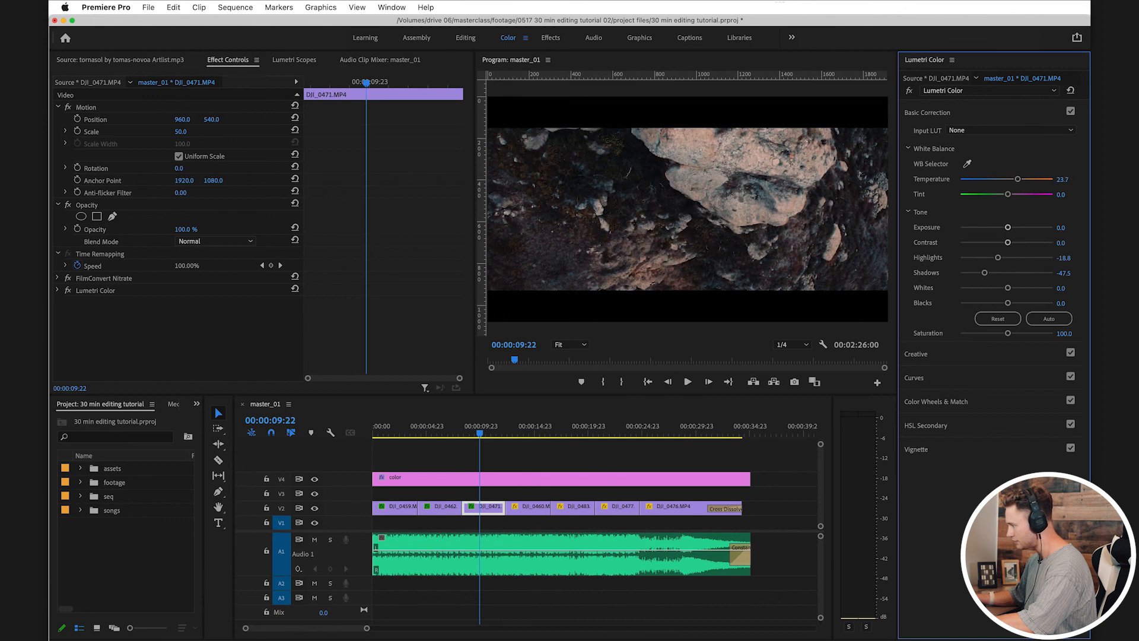
{"action": "left_click_drag", "start_coordinate": [984, 273], "coordinate": [982, 273]}
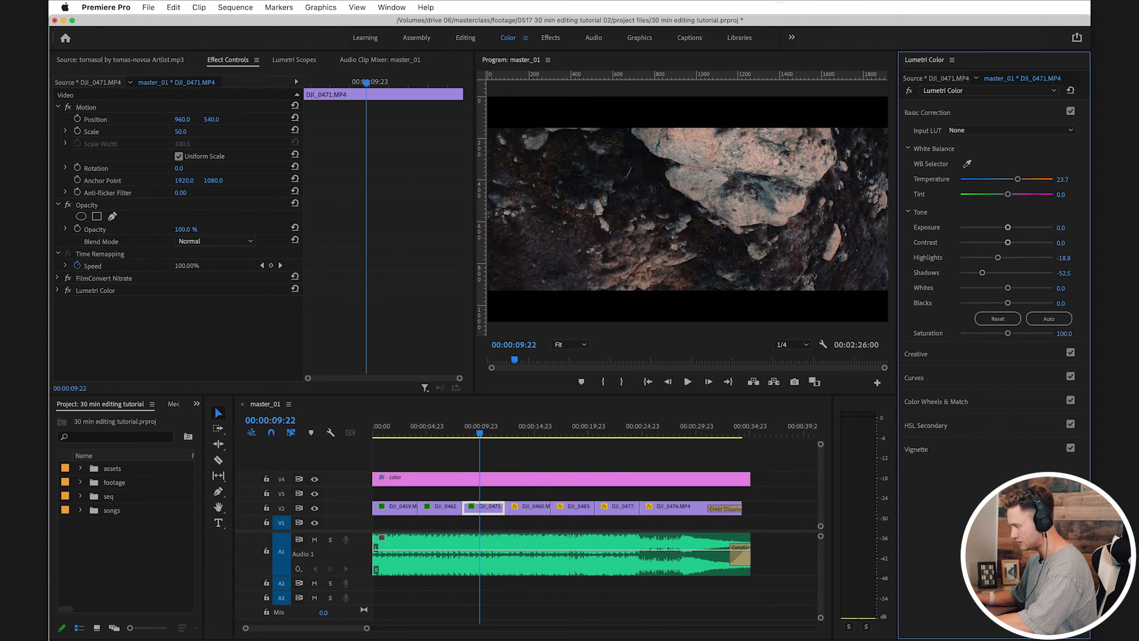
Step: Paste the copied effects onto DJI_0460 and set its Lumetri Highlights to -100.0, Shadows to -40.0 and Temperature to 25.0
{"action": "left_click", "coordinate": [520, 427]}
{"action": "left_click", "coordinate": [530, 508]}
{"action": "key", "text": "super+v"}
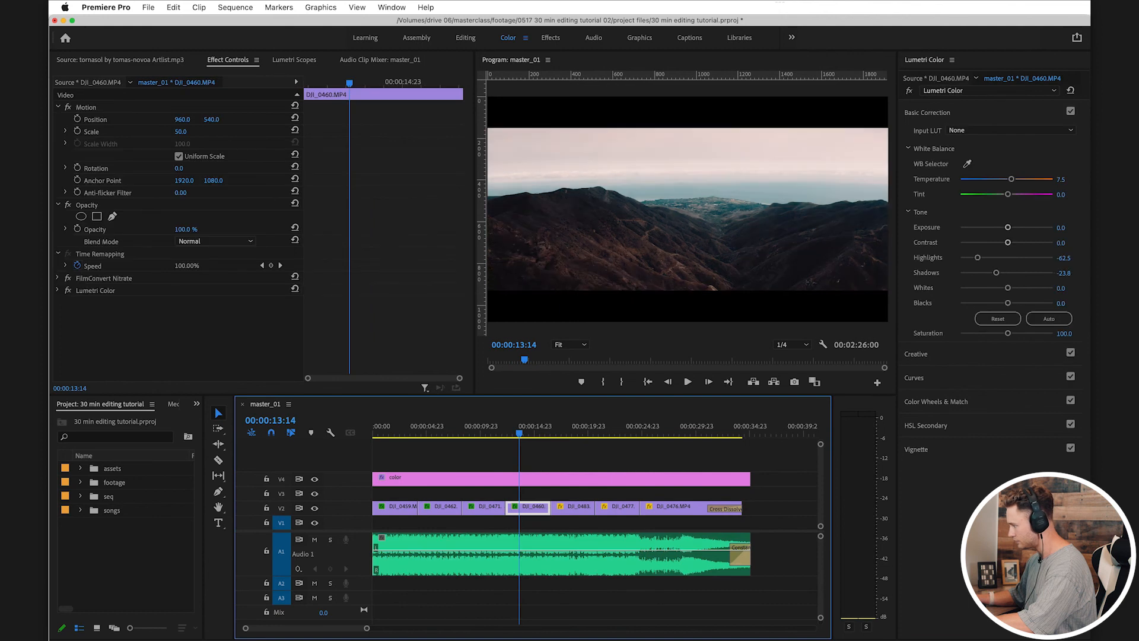
{"action": "mouse_move", "coordinate": [978, 257]}
{"action": "left_mouse_down"}
{"action": "mouse_move", "coordinate": [964, 257]}
{"action": "mouse_move", "coordinate": [987, 258]}
{"action": "mouse_move", "coordinate": [960, 258]}
{"action": "mouse_move", "coordinate": [988, 273]}
{"action": "left_mouse_up"}
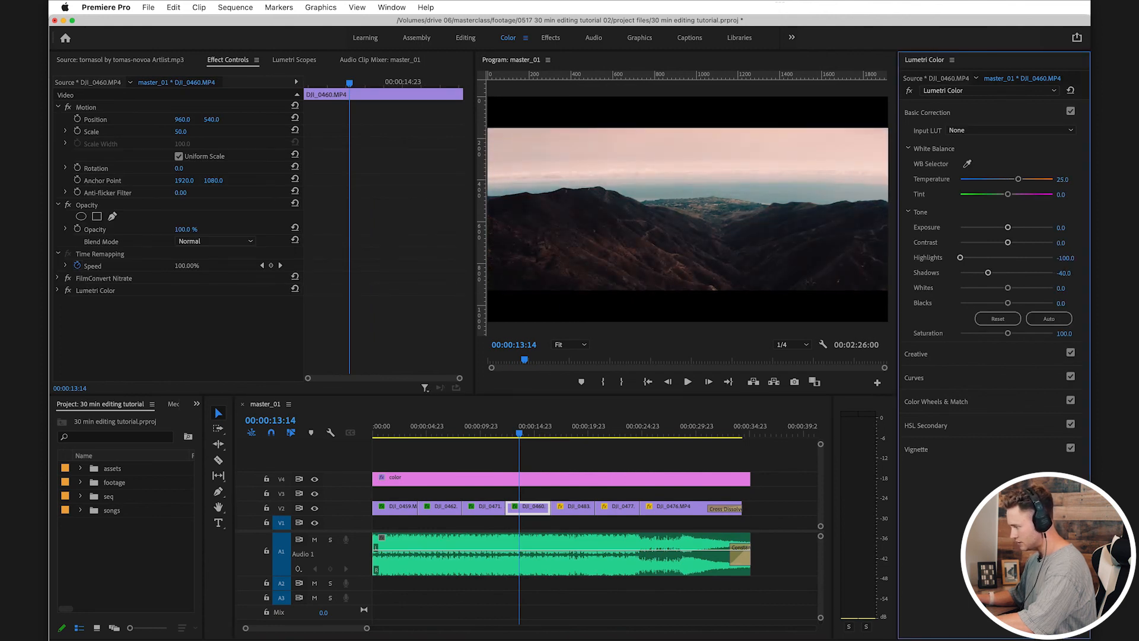
Step: Paste the copied effects onto DJI_0483 and set its Lumetri Highlights to -12.5, Shadows to -57.5 and Temperature to 21.3
{"action": "left_click", "coordinate": [579, 433]}
{"action": "left_click", "coordinate": [576, 508]}
{"action": "key", "text": "super+v"}
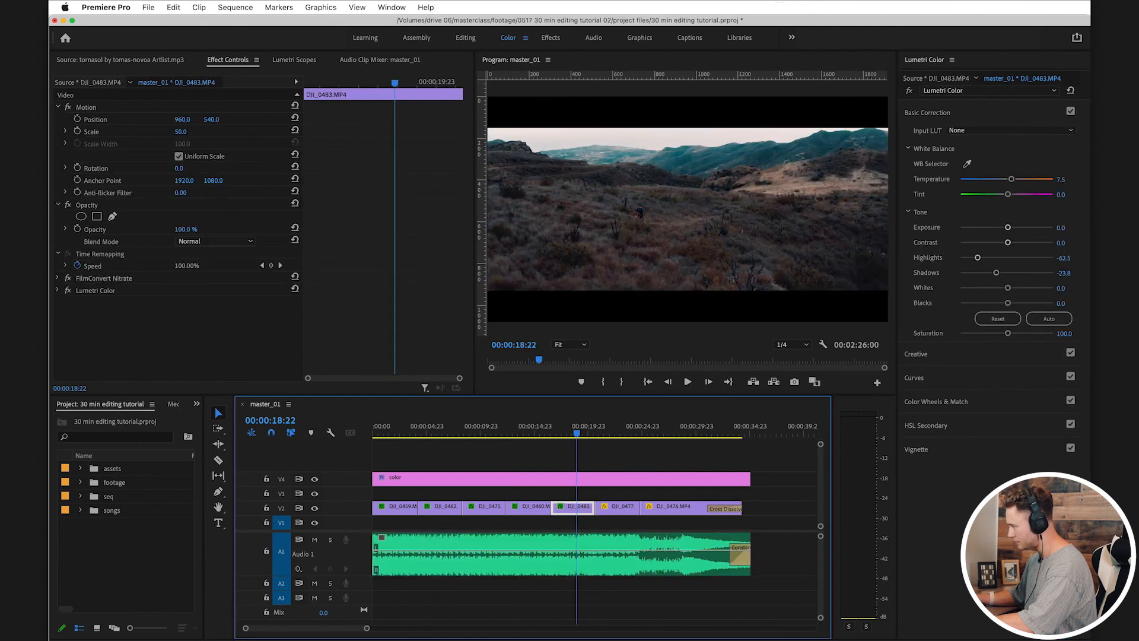
{"action": "mouse_move", "coordinate": [996, 273]}
{"action": "left_mouse_down"}
{"action": "mouse_move", "coordinate": [961, 273]}
{"action": "mouse_move", "coordinate": [1001, 258]}
{"action": "left_mouse_up"}
{"action": "left_click_drag", "start_coordinate": [1011, 179], "coordinate": [1017, 179]}
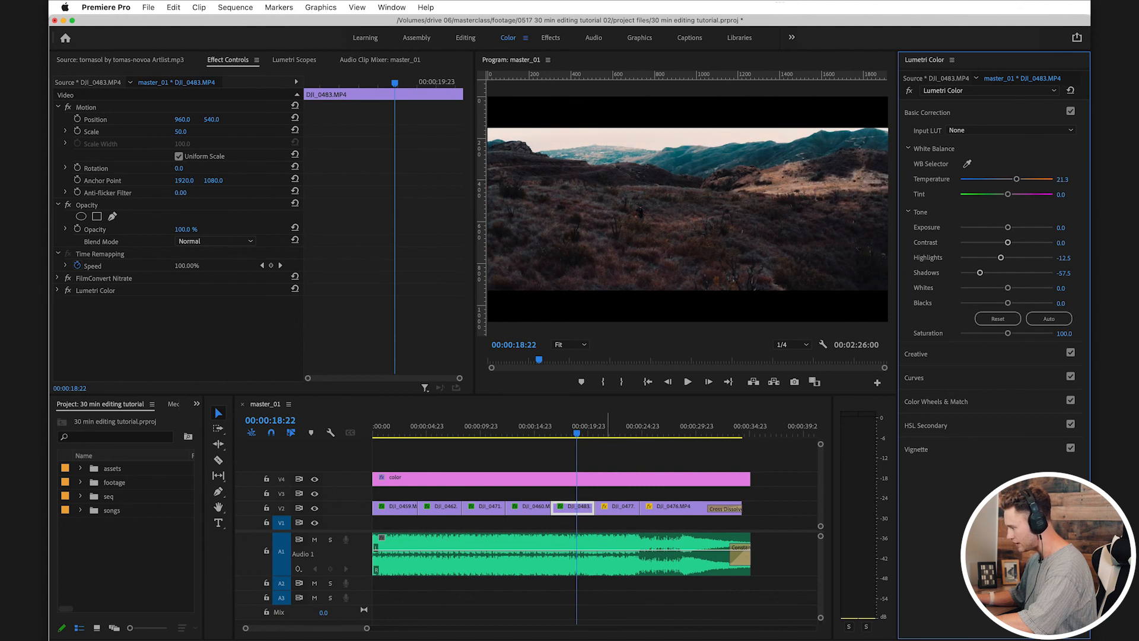
Step: Paste the copied effects onto DJI_0477, set its Highlights to -5.0 and Shadows to -26.3, and undo a trial Temperature increase
{"action": "left_click", "coordinate": [613, 432]}
{"action": "key", "text": "super+v"}
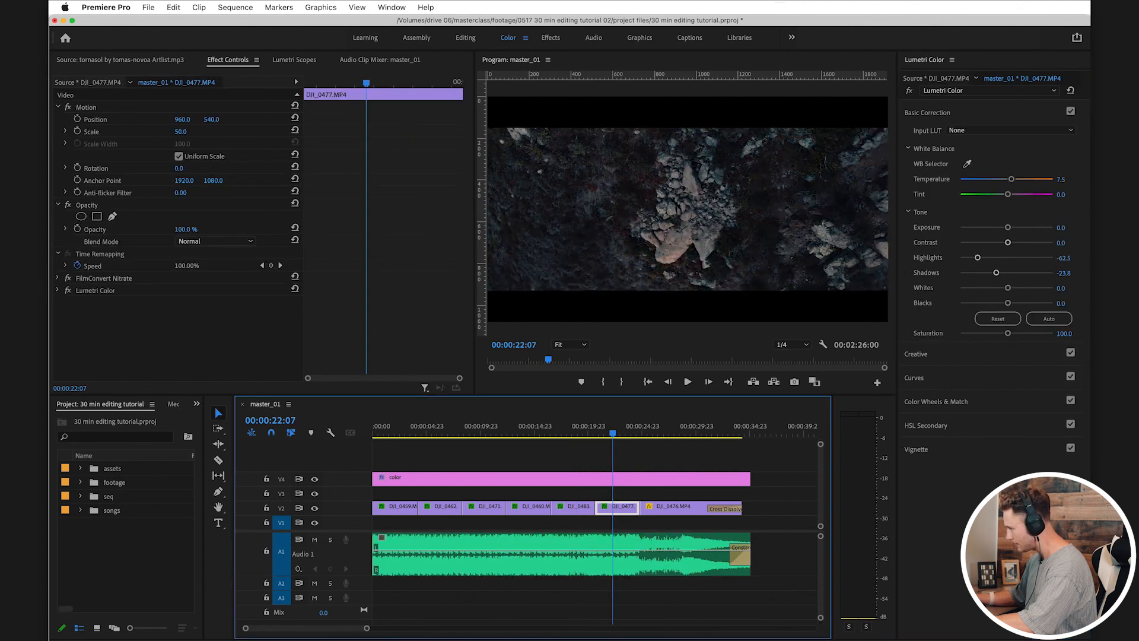
{"action": "left_click_drag", "start_coordinate": [996, 273], "coordinate": [1004, 258]}
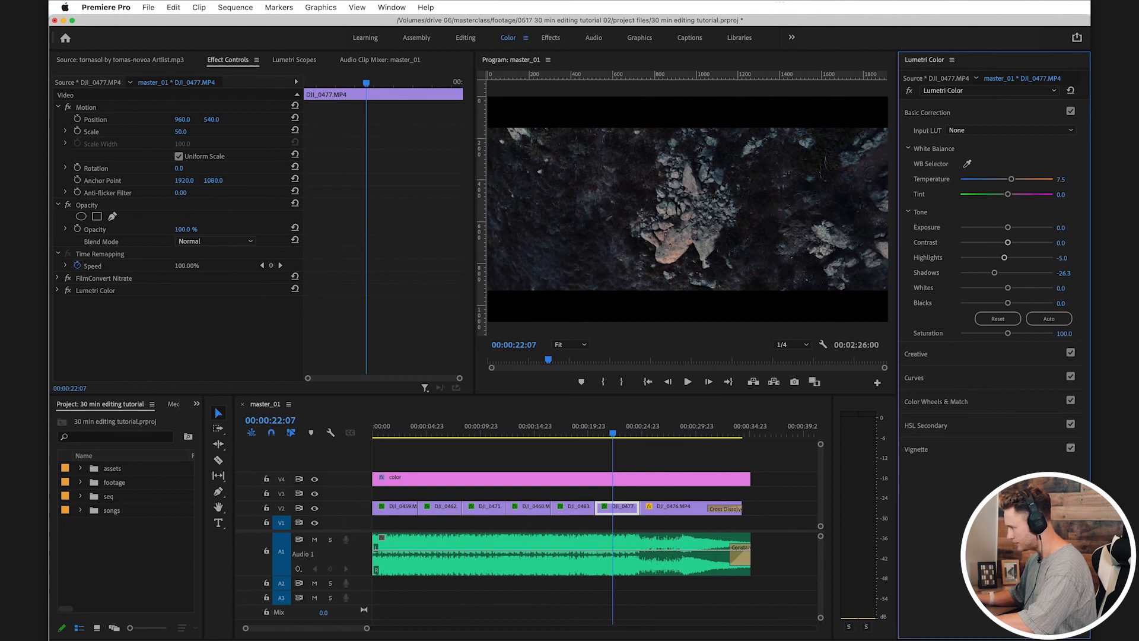
{"action": "left_click_drag", "start_coordinate": [1012, 179], "coordinate": [1016, 179]}
{"action": "key", "text": "super+z"}
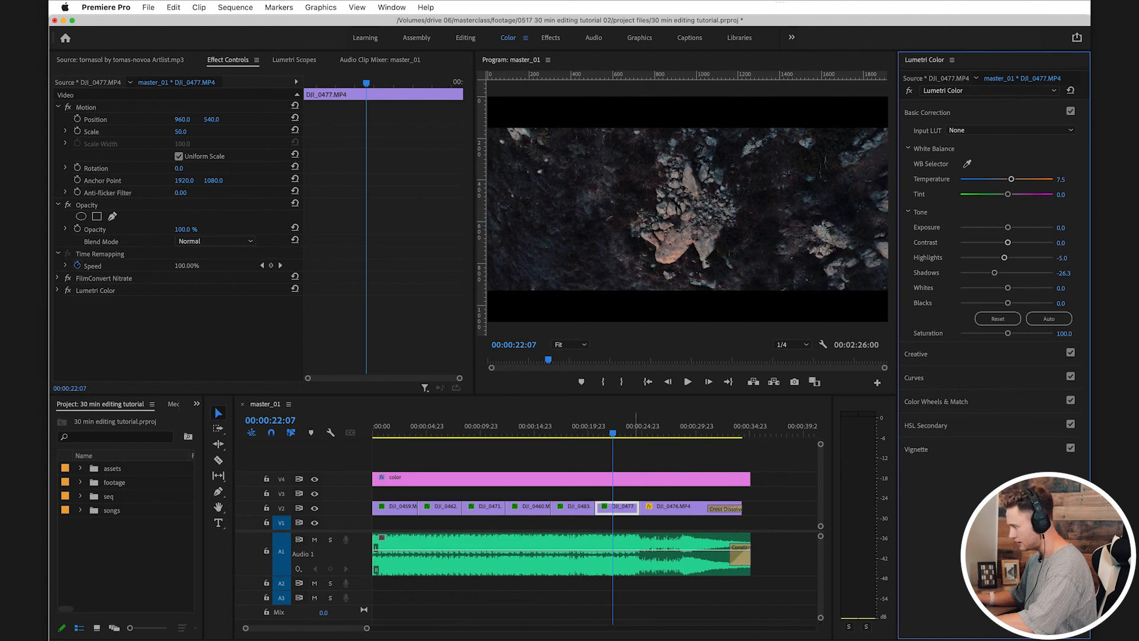
Step: Paste the copied effects onto DJI_0476, set its Lumetri Shadows to -53.8, save the project and check the shot in the full-screen preview
{"action": "left_click_drag", "start_coordinate": [640, 426], "coordinate": [664, 426]}
{"action": "left_click", "coordinate": [679, 508]}
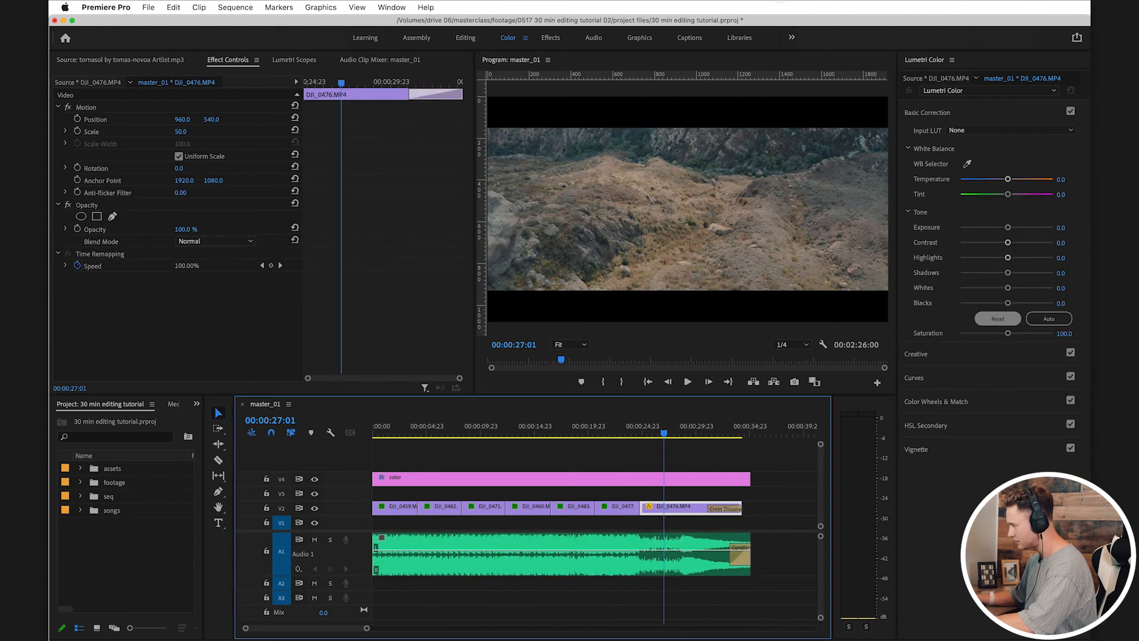
{"action": "key", "text": "super+v"}
{"action": "left_click_drag", "start_coordinate": [996, 273], "coordinate": [982, 273]}
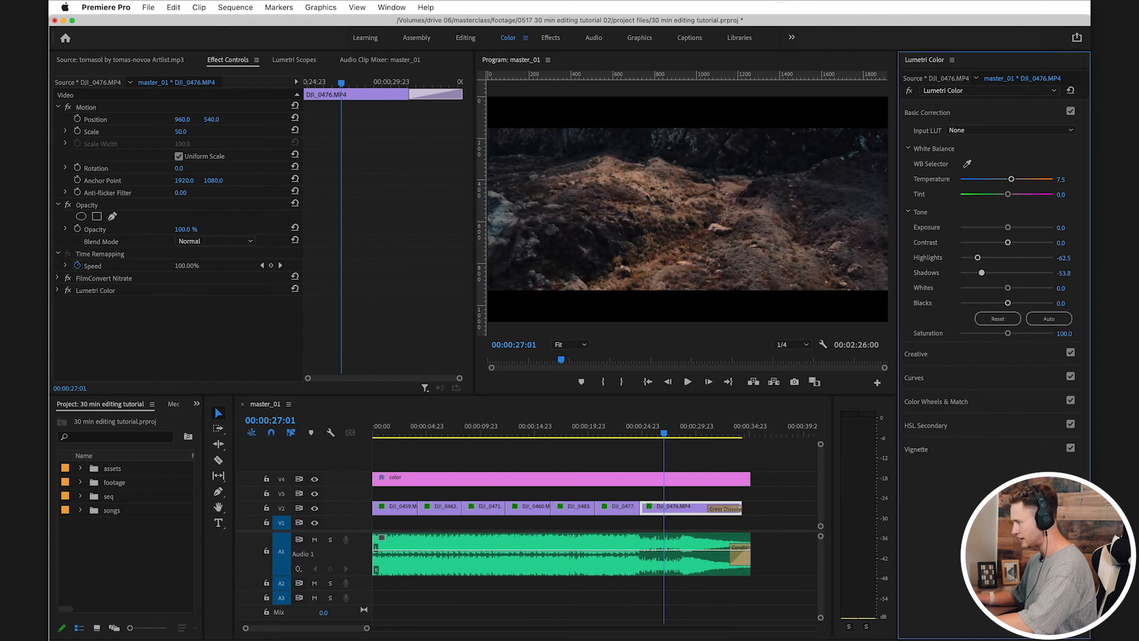
{"action": "key", "text": "super+s"}
{"action": "key", "text": "ctrl+grave"}
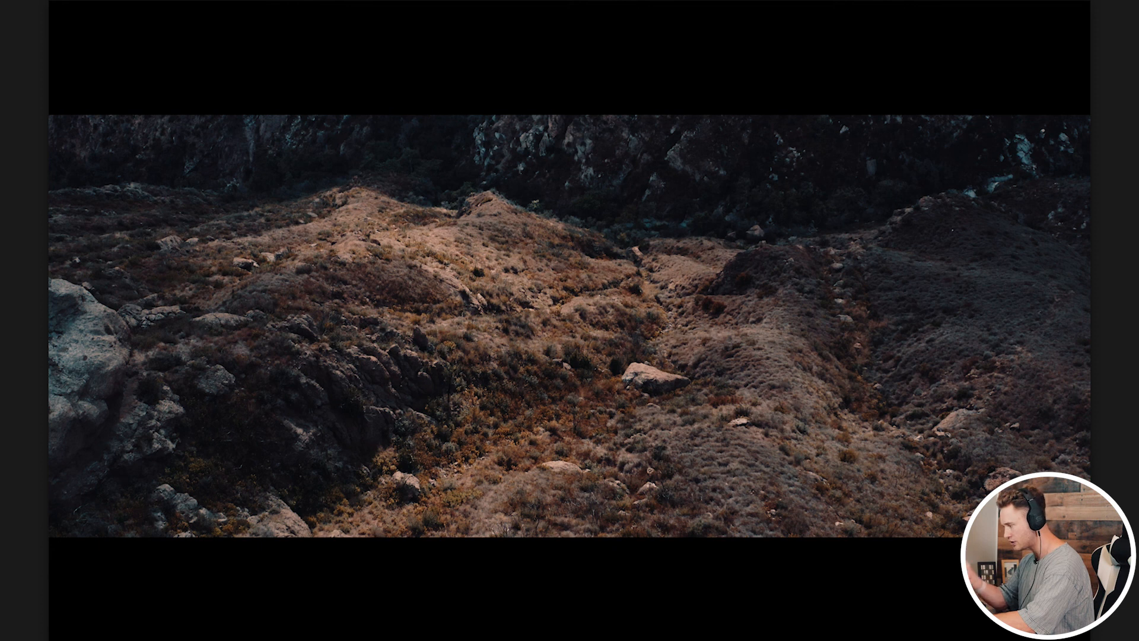
{"action": "key", "text": "ctrl+grave"}
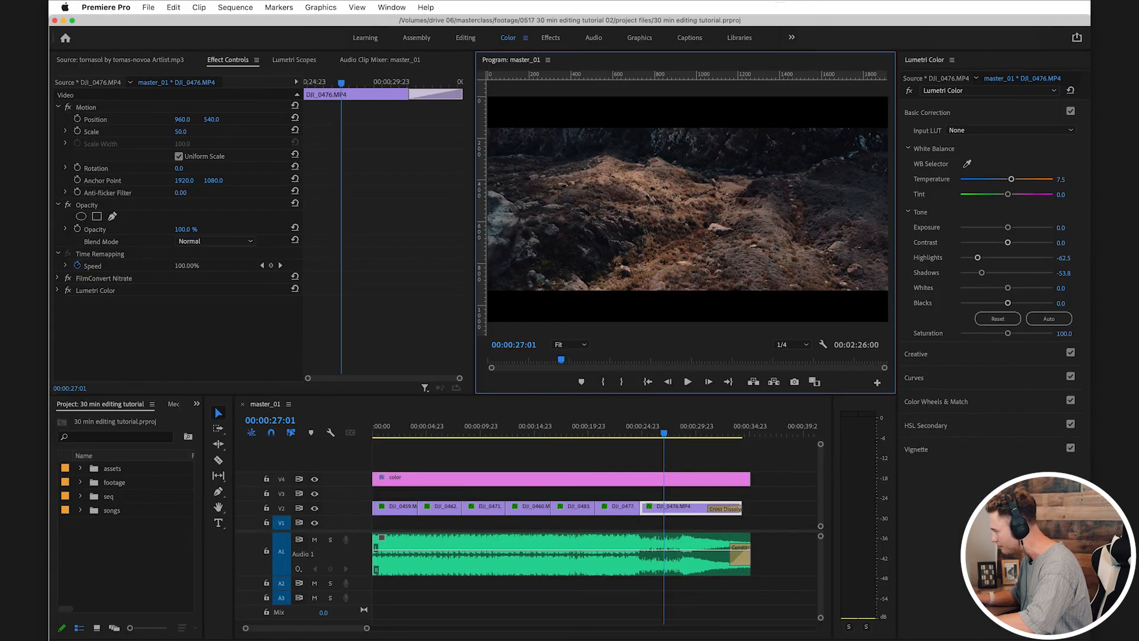